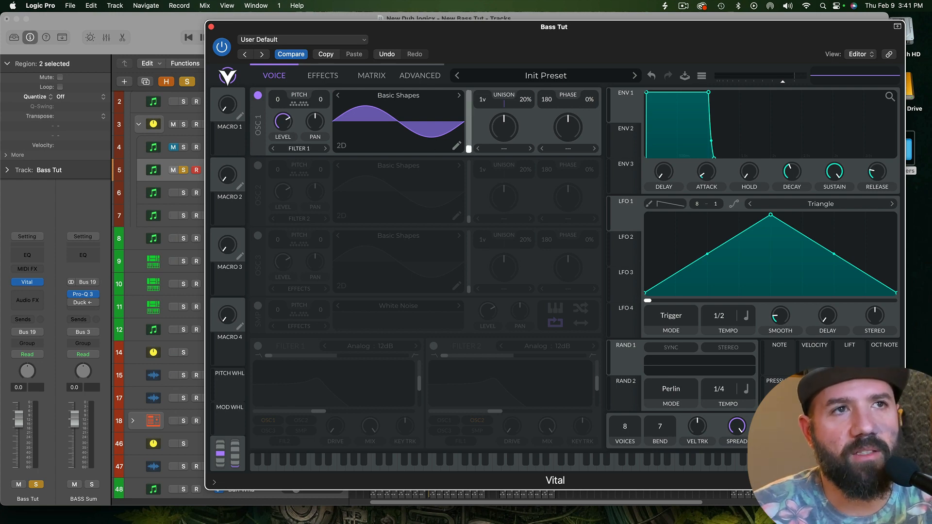
# Step: Bring up the CurveEQ reference analyser and arrange the Vital window so its low-frequency curves can be seen beside the synth
pyautogui.moveTo(469, 148)
pyautogui.mouseDown()
pyautogui.moveTo(472, 95)
pyautogui.moveTo(478, 161)
pyautogui.mouseUp()
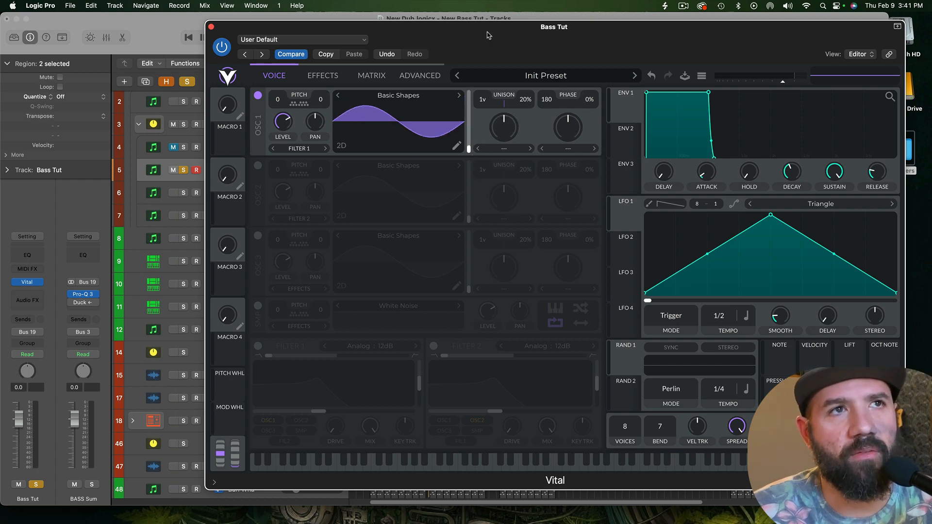
pyautogui.moveTo(468, 38); pyautogui.dragTo(573, 51)
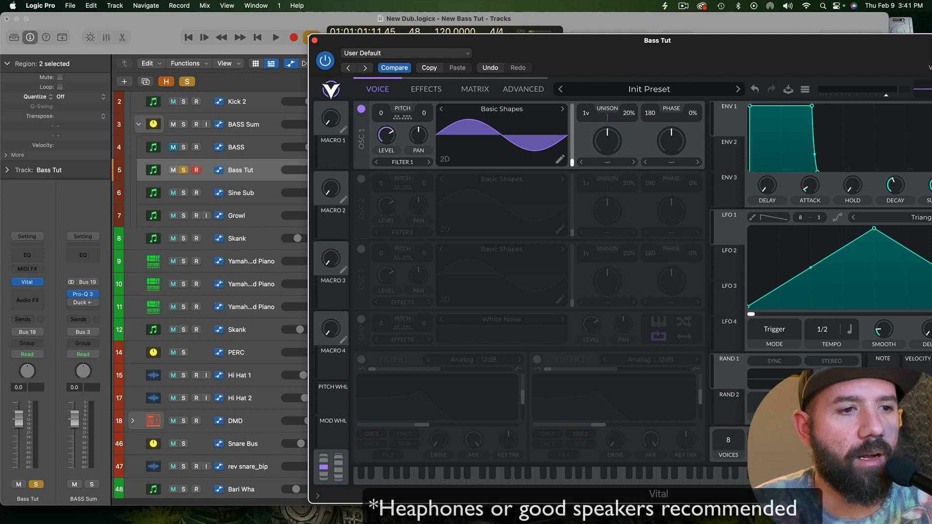
pyautogui.moveTo(562, 522); pyautogui.dragTo(525, 185)
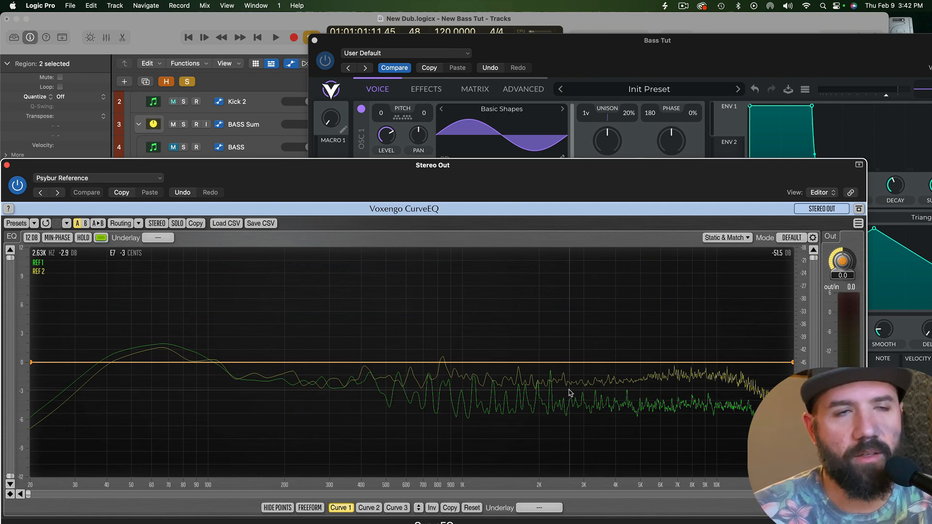
pyautogui.click(601, 56)
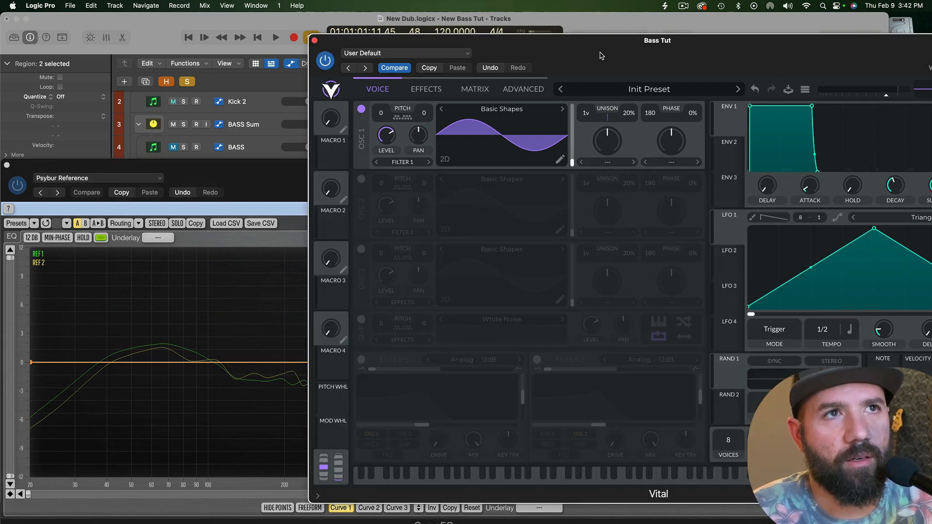
pyautogui.moveTo(601, 55); pyautogui.dragTo(580, 47)
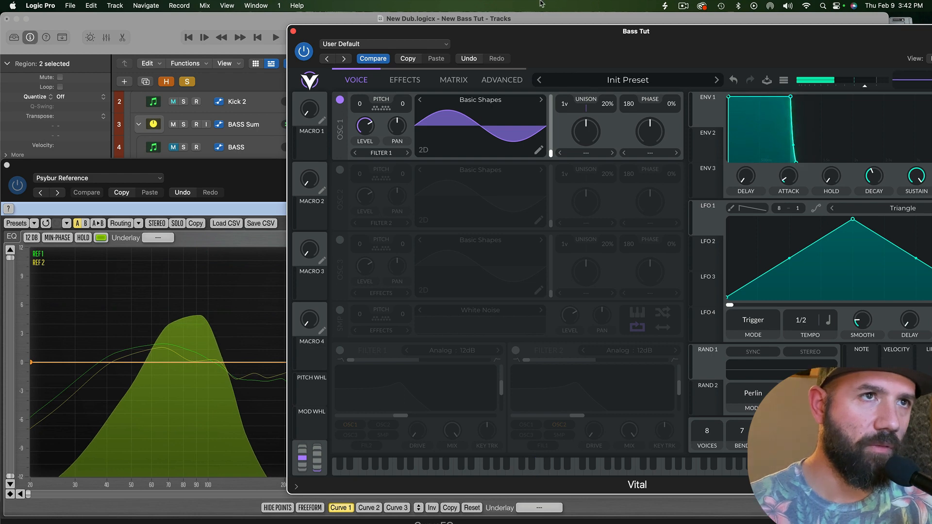
# Step: Set oscillator 1's pitch to -12 semitones and reveal the CurveEQ spectrum beside Vital to check the low end
pyautogui.moveTo(362, 109); pyautogui.dragTo(360, 144)
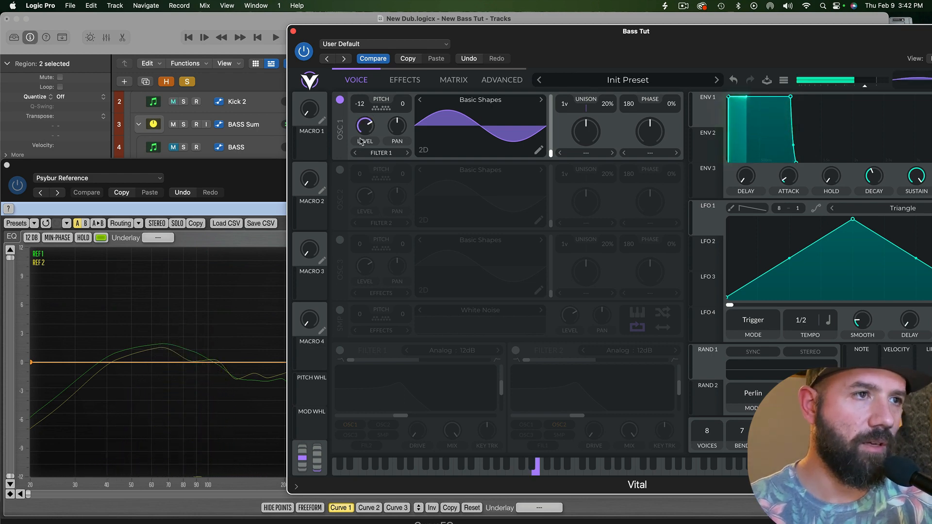
pyautogui.moveTo(476, 43); pyautogui.dragTo(464, 60)
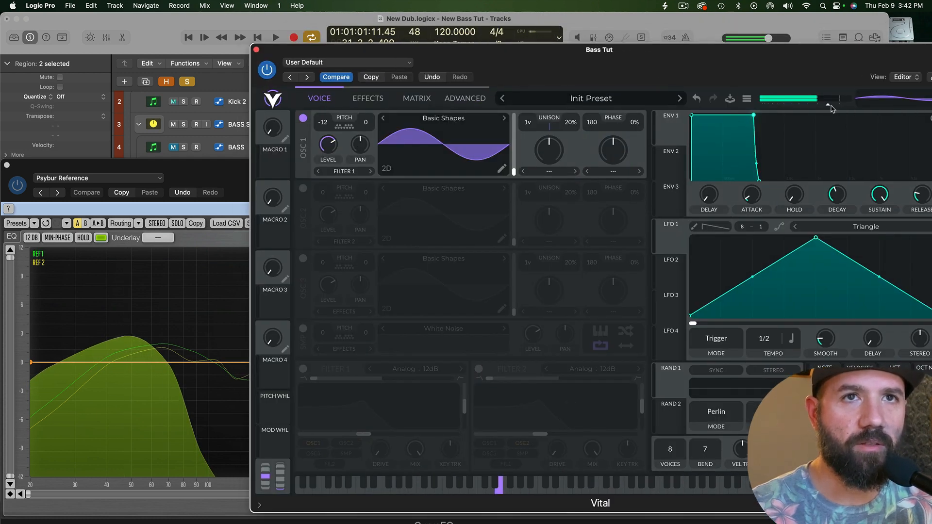
pyautogui.moveTo(762, 49); pyautogui.dragTo(920, 52)
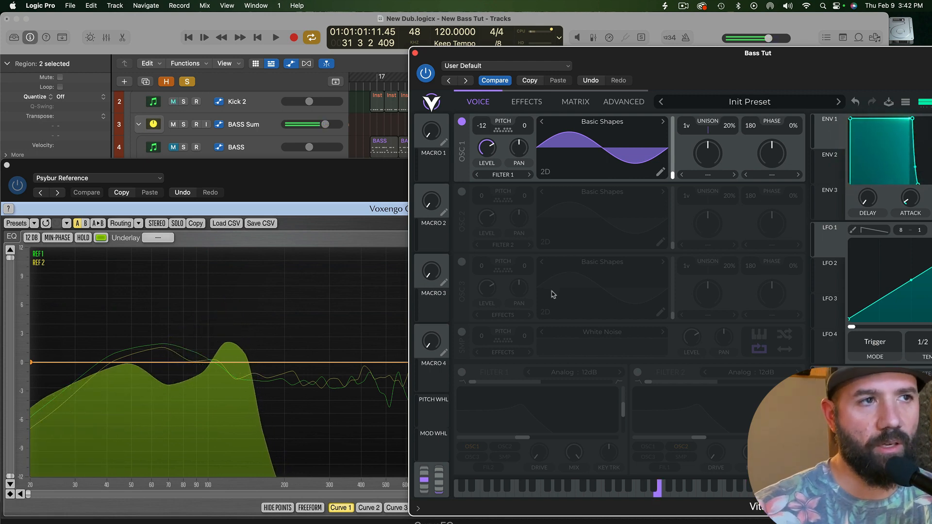
# Step: Assign the Note modulation source to oscillator 1's level and keep the reference spectrum in view beside Vital
pyautogui.moveTo(755, 71); pyautogui.dragTo(567, 53)
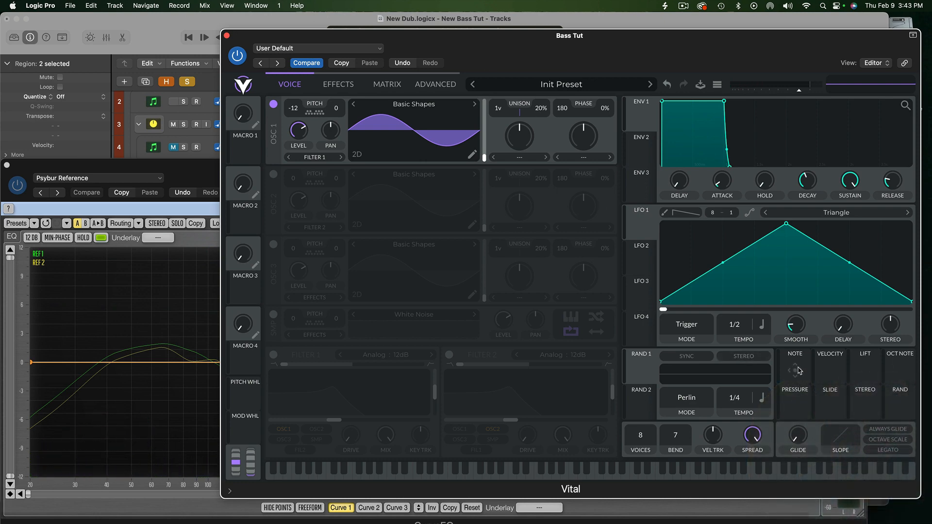
pyautogui.moveTo(798, 373); pyautogui.dragTo(299, 175)
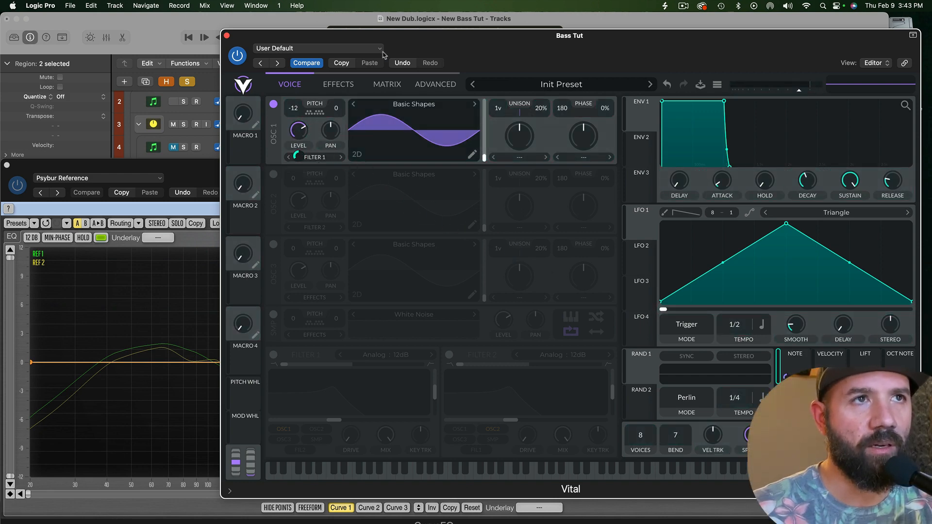
pyautogui.moveTo(426, 45); pyautogui.dragTo(540, 41)
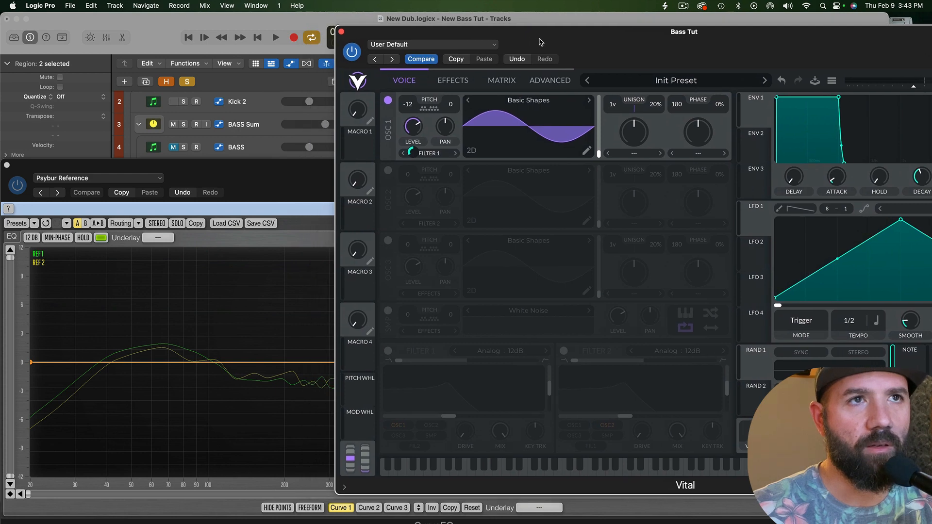
# Step: Reshape the remap curve of the Note to Osc 1 Level modulation with a lowered low-note point and a second point raised to maximum
pyautogui.click(503, 81)
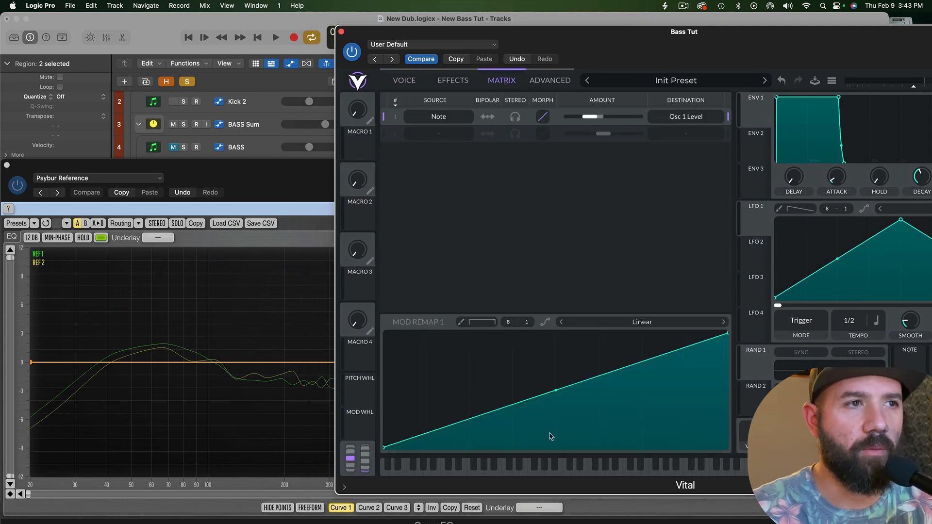
pyautogui.doubleClick(488, 412)
pyautogui.moveTo(488, 412); pyautogui.dragTo(490, 433)
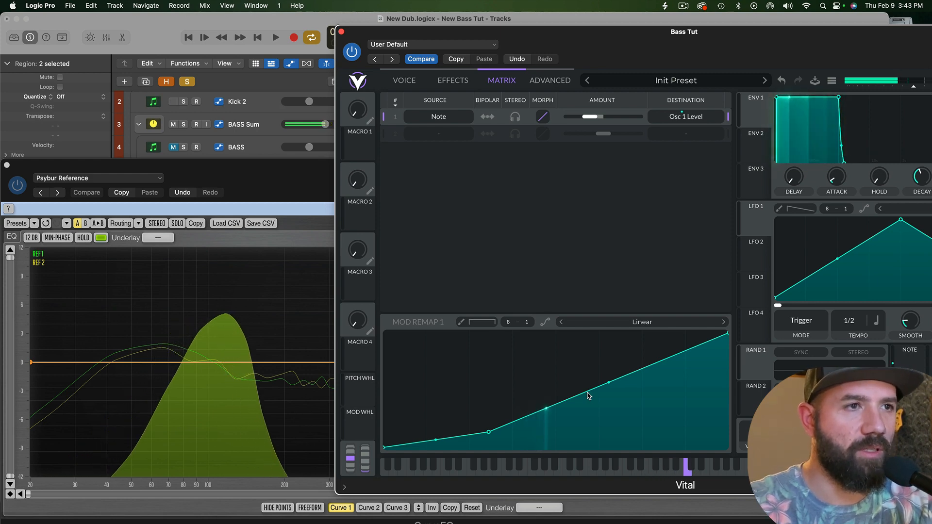
pyautogui.doubleClick(599, 384)
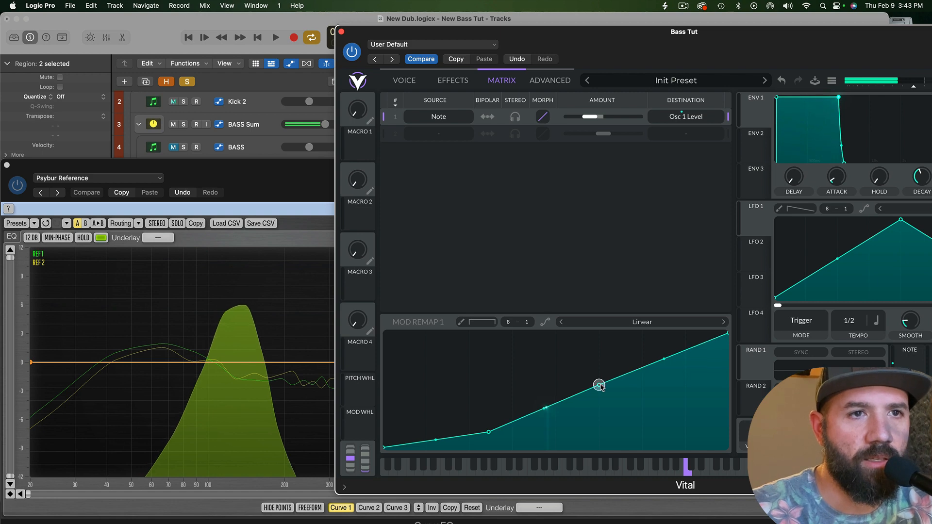
pyautogui.moveTo(599, 385); pyautogui.dragTo(556, 333)
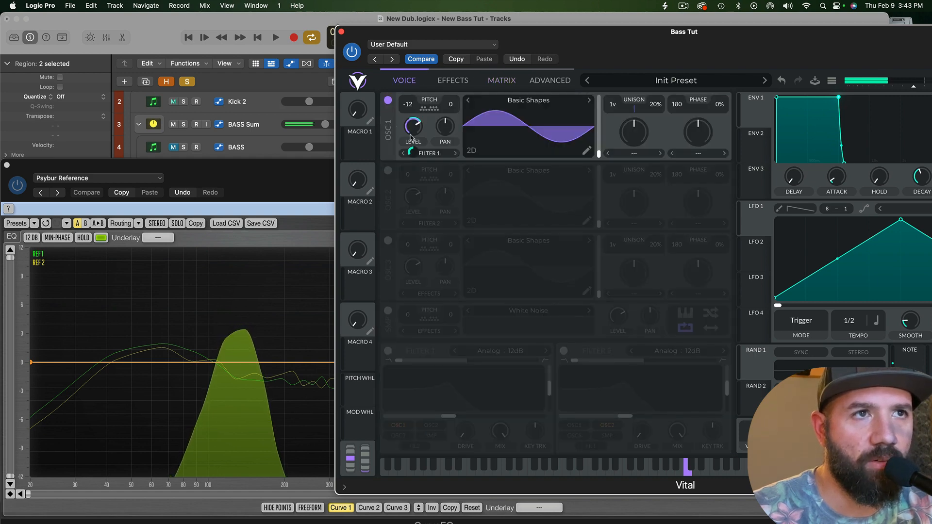
# Step: Reduce the Note modulation amount on oscillator 1's level and slightly lower the remap curve's upper point
pyautogui.moveTo(412, 152); pyautogui.dragTo(412, 160)
pyautogui.click(486, 83)
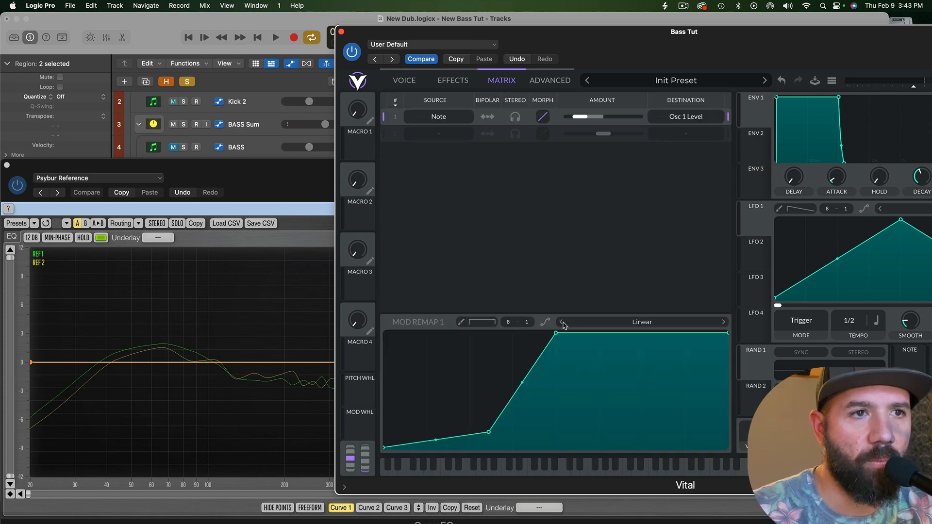
pyautogui.moveTo(554, 334); pyautogui.dragTo(562, 345)
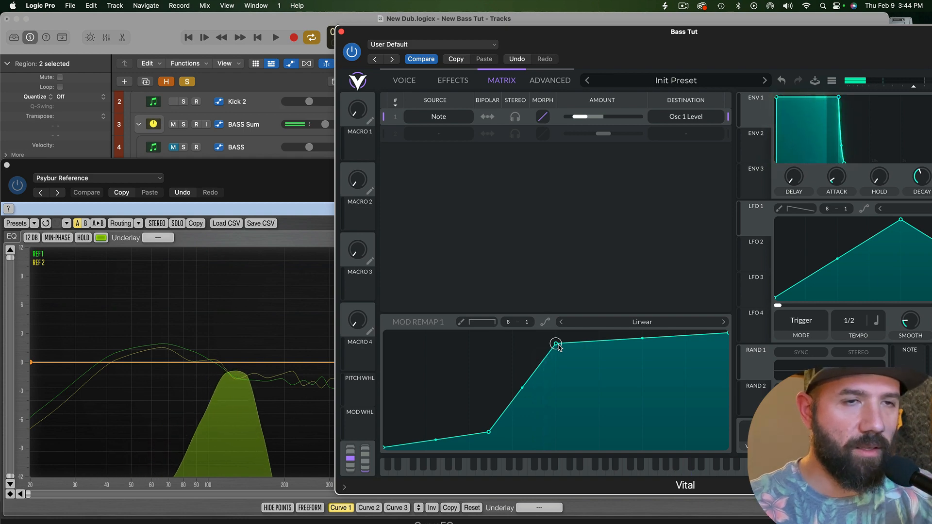
# Step: Return to Vital's oscillator view and play the bass line to hear how its notes start
pyautogui.moveTo(707, 48); pyautogui.dragTo(582, 36)
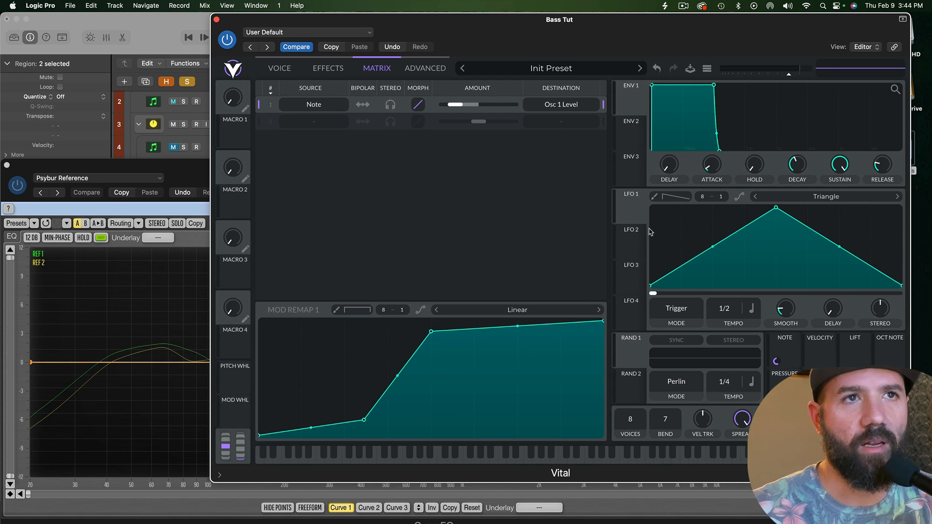
pyautogui.moveTo(642, 40); pyautogui.dragTo(621, 30)
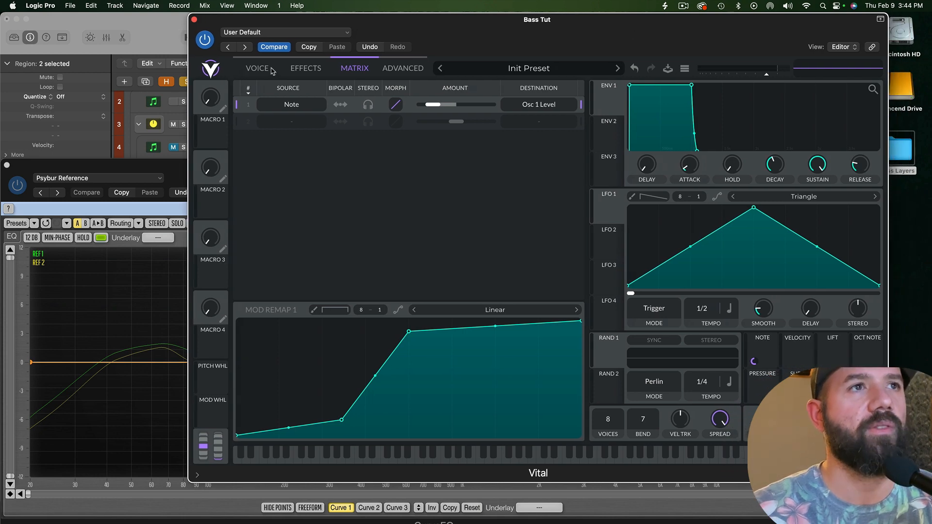
pyautogui.click(258, 68)
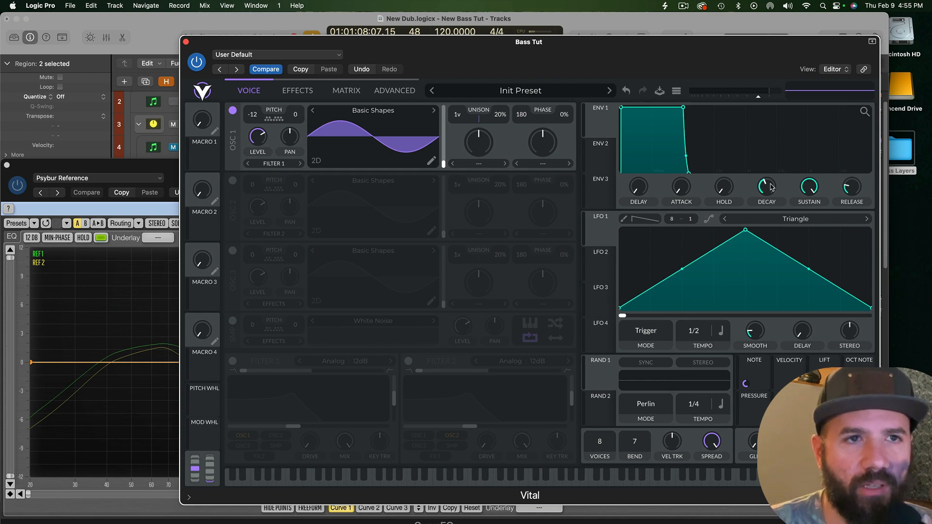
pyautogui.press('space')
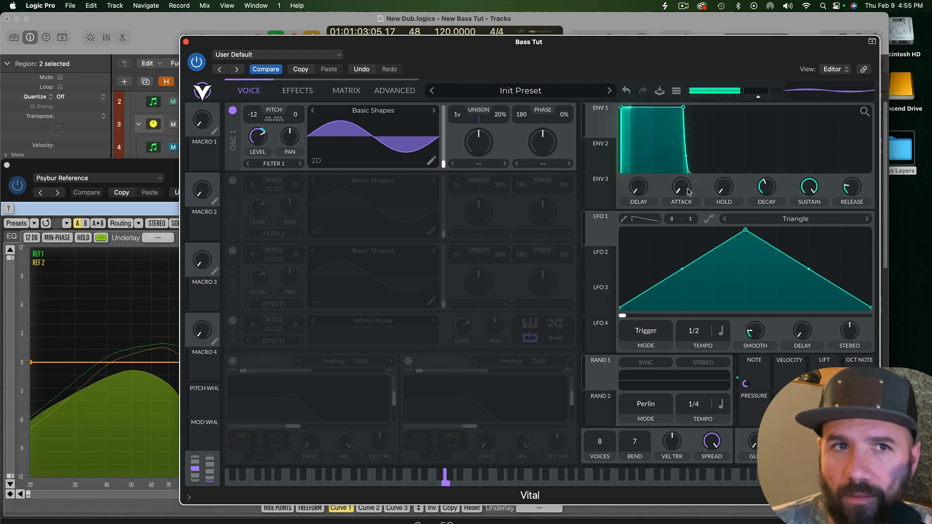
pyautogui.press('space')
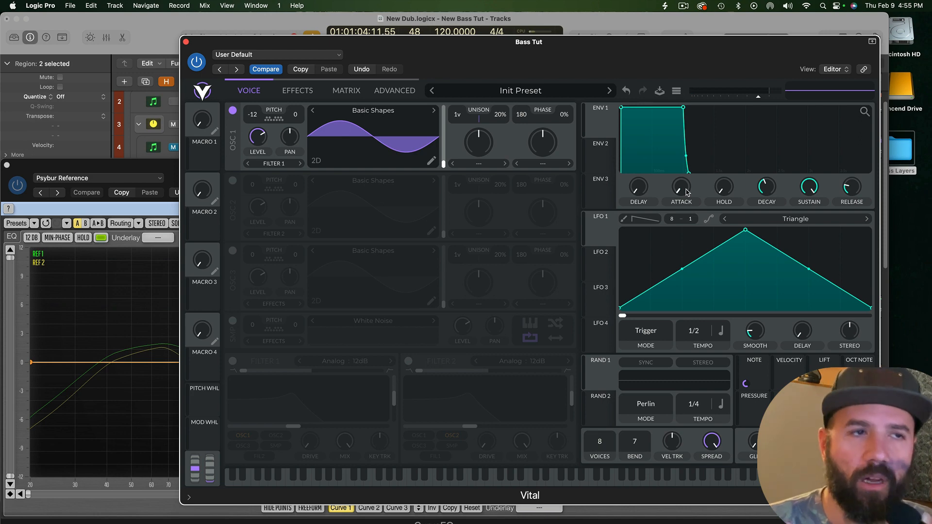
# Step: Set envelope 1's attack to .010 seconds and play the bass line to check the note onsets
pyautogui.rightClick(687, 192)
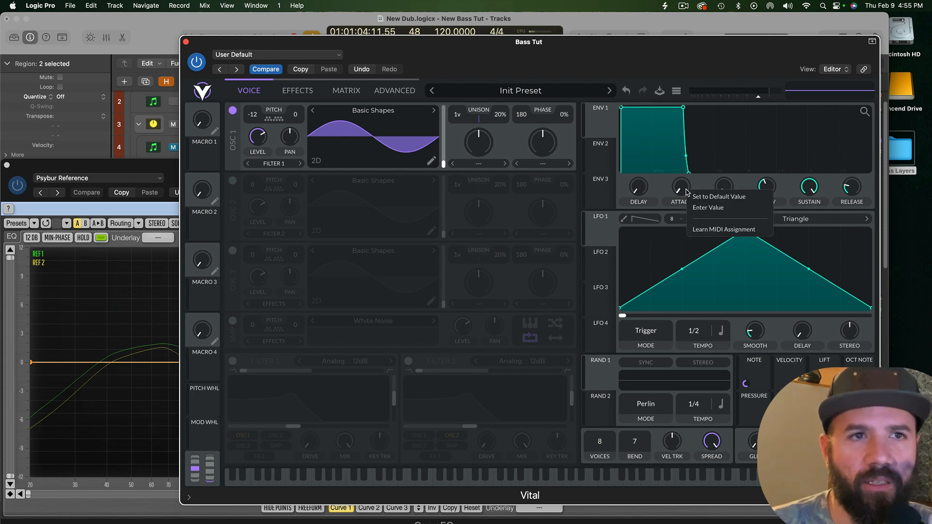
pyautogui.click(709, 207)
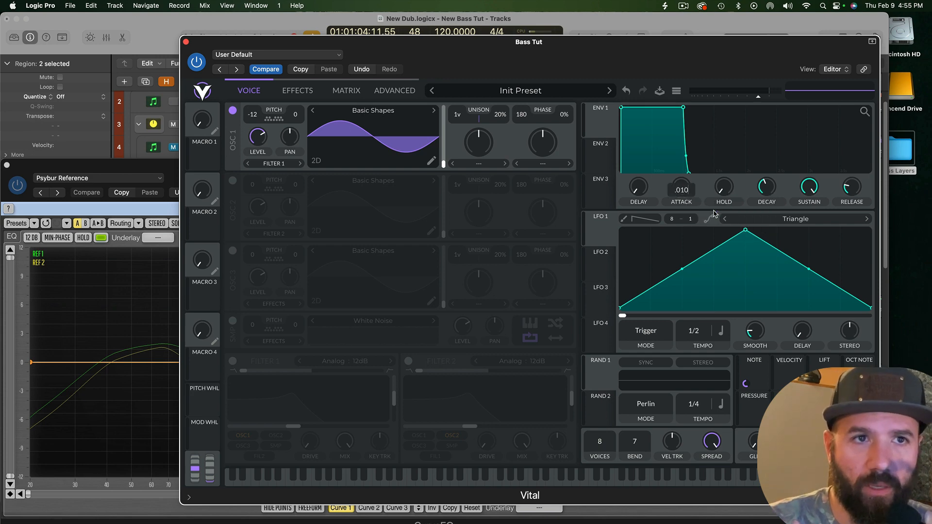
pyautogui.press('Return')
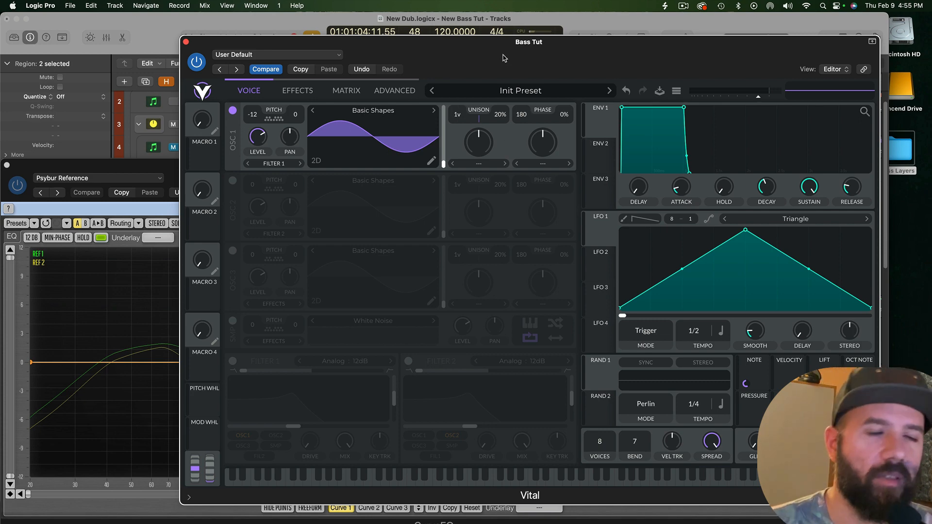
pyautogui.press('space')
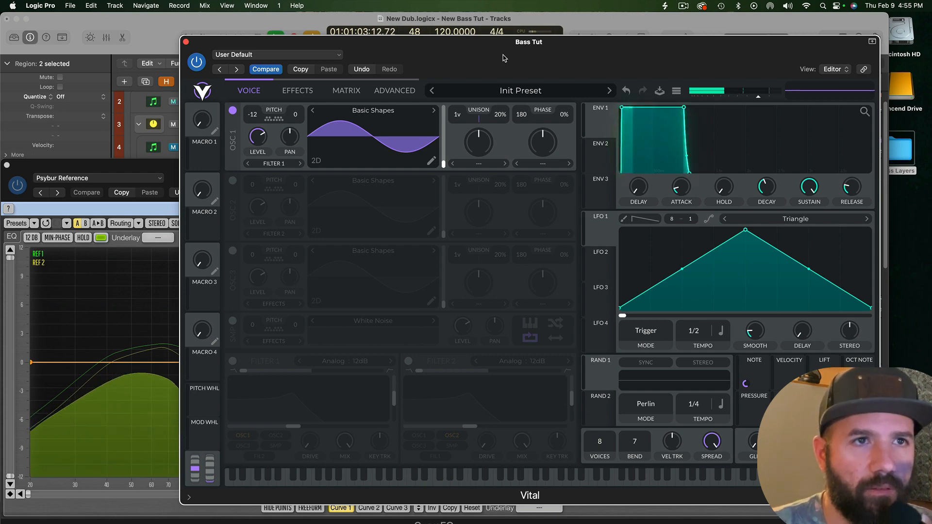
pyautogui.press('space')
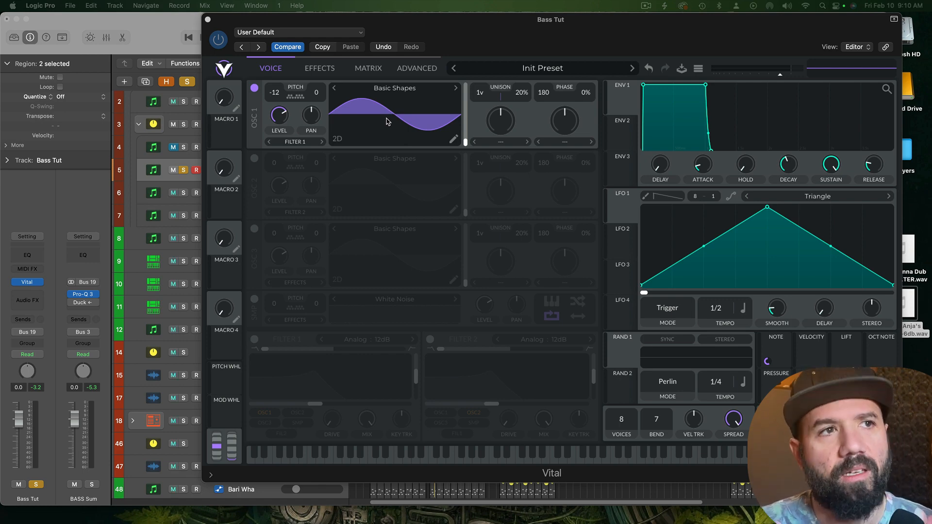
# Step: Inspect oscillator 1's waveform and harmonics in the wavetable editor, then return to the oscillator view
pyautogui.click(452, 141)
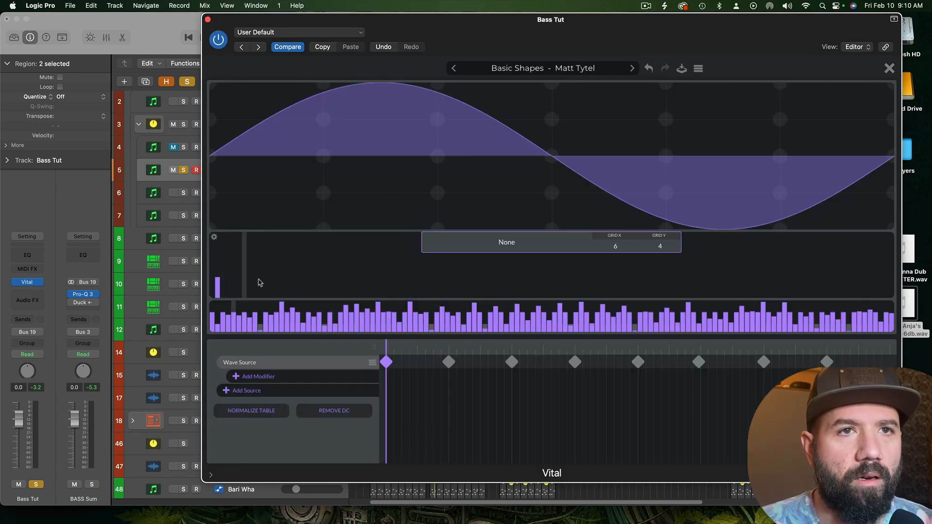
pyautogui.click(888, 68)
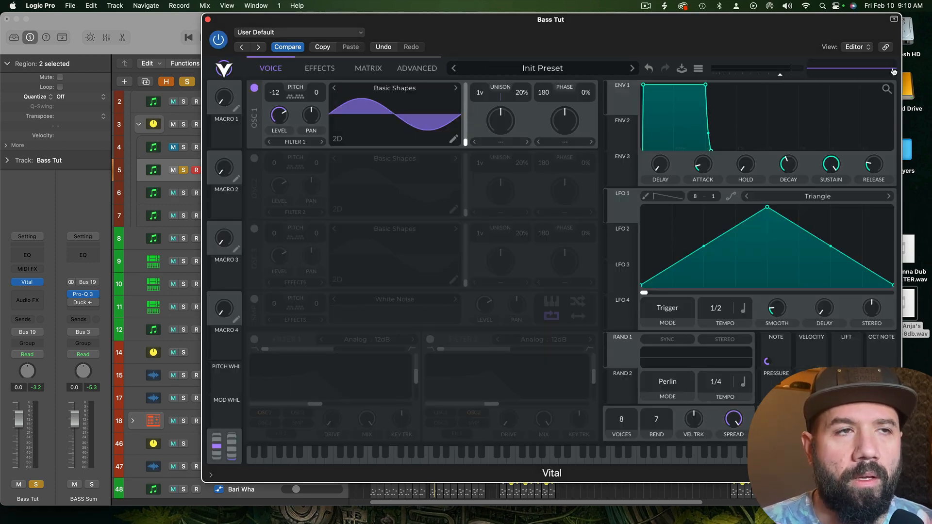
# Step: Enable oscillator 2, set its pitch to -12 semitones and lower its level
pyautogui.click(253, 160)
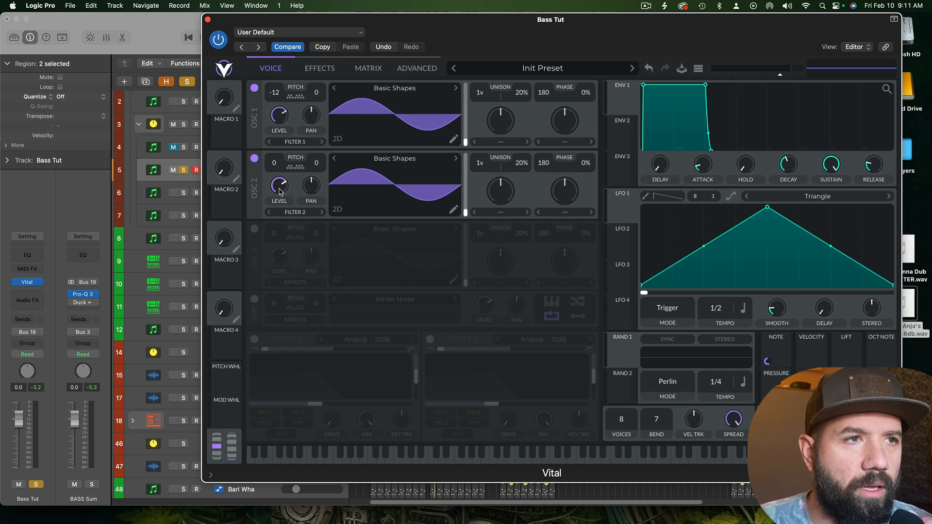
pyautogui.scroll(-12, 276, 167)
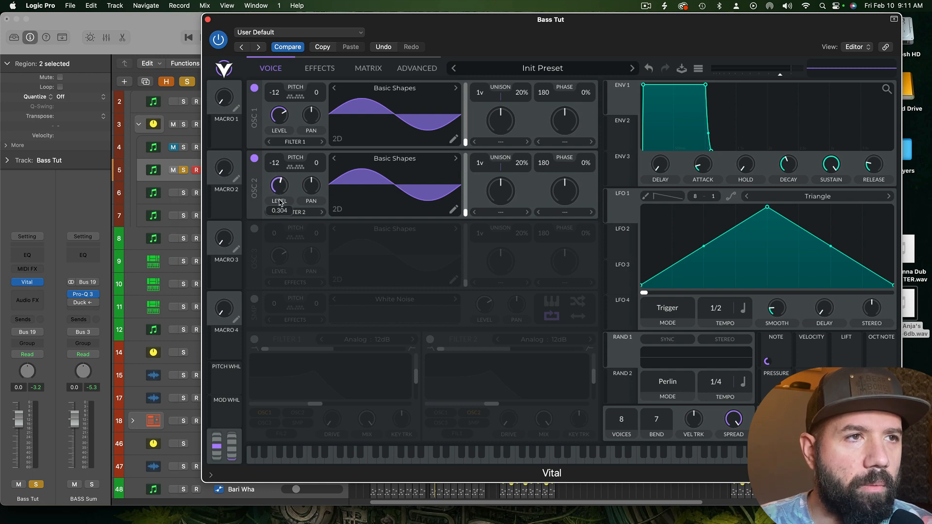
pyautogui.moveTo(280, 203)
pyautogui.mouseDown()
pyautogui.moveTo(285, 219)
pyautogui.moveTo(284, 187)
pyautogui.mouseUp()
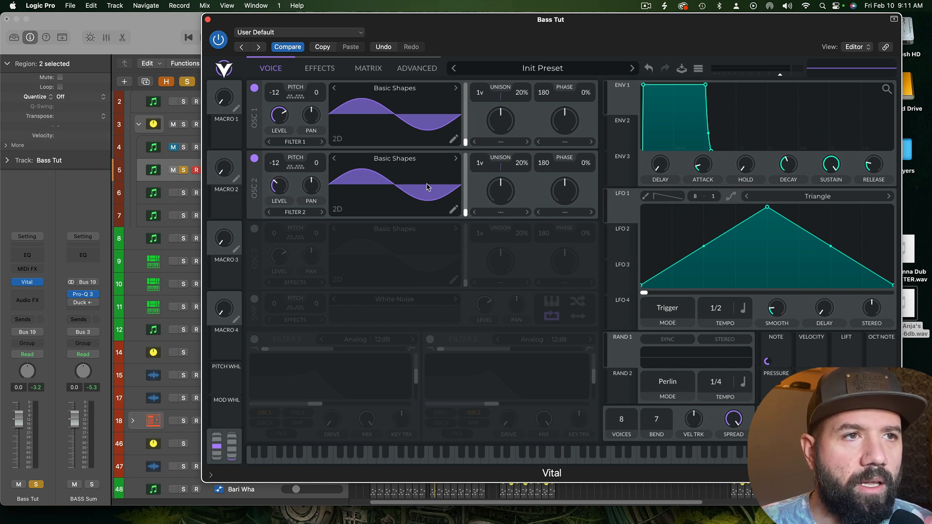
# Step: Open oscillator 2's wavetable editor and place it beside the CurveEQ reference curves
pyautogui.click(452, 210)
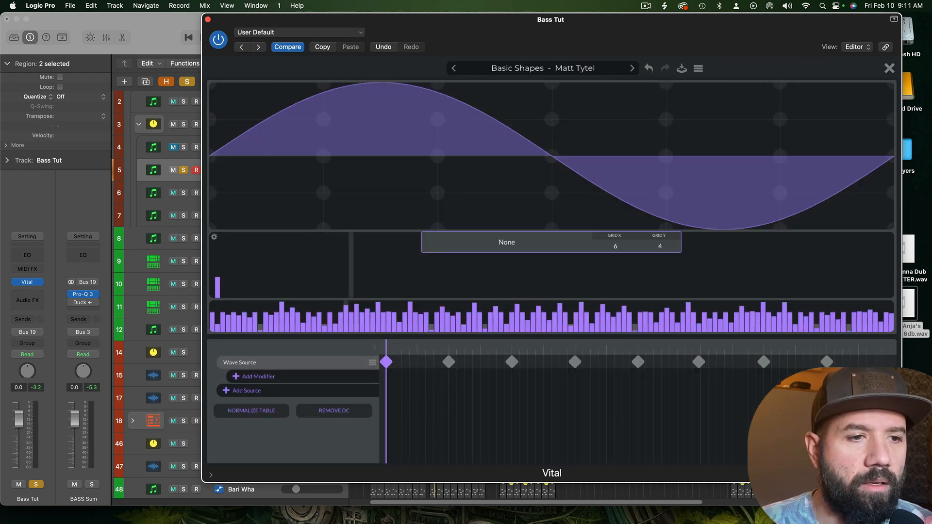
pyautogui.moveTo(413, 523); pyautogui.dragTo(391, 185)
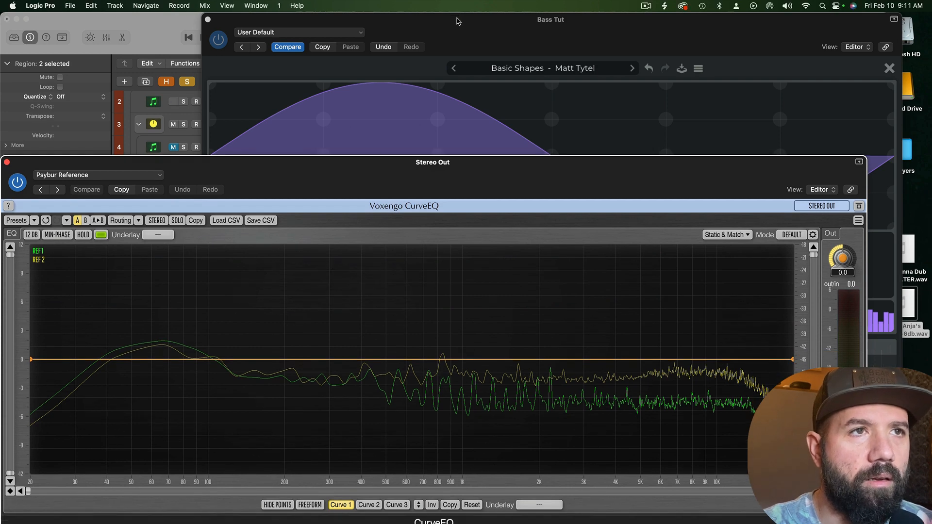
pyautogui.moveTo(456, 21); pyautogui.dragTo(620, 26)
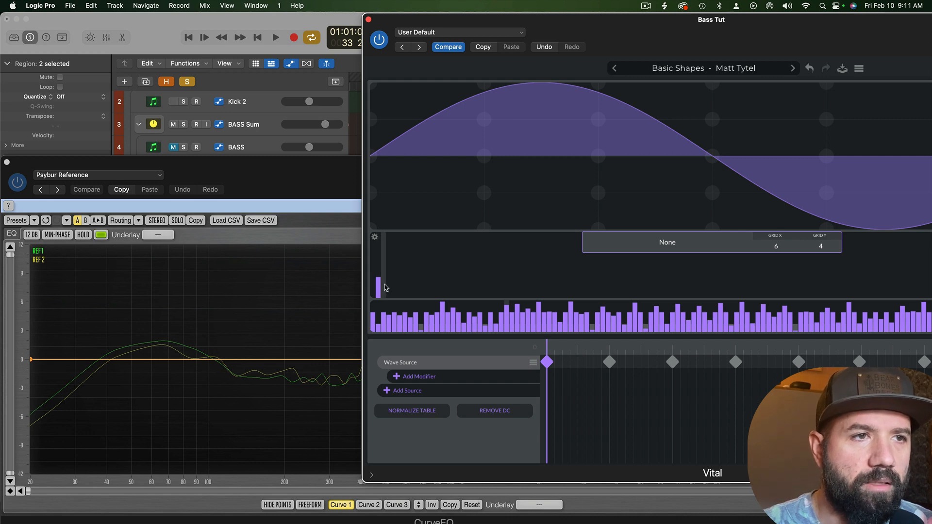
# Step: Remove oscillator 2's first harmonic and raise its second harmonic, checking the low end against the CurveEQ reference curves
pyautogui.moveTo(386, 288); pyautogui.dragTo(385, 280)
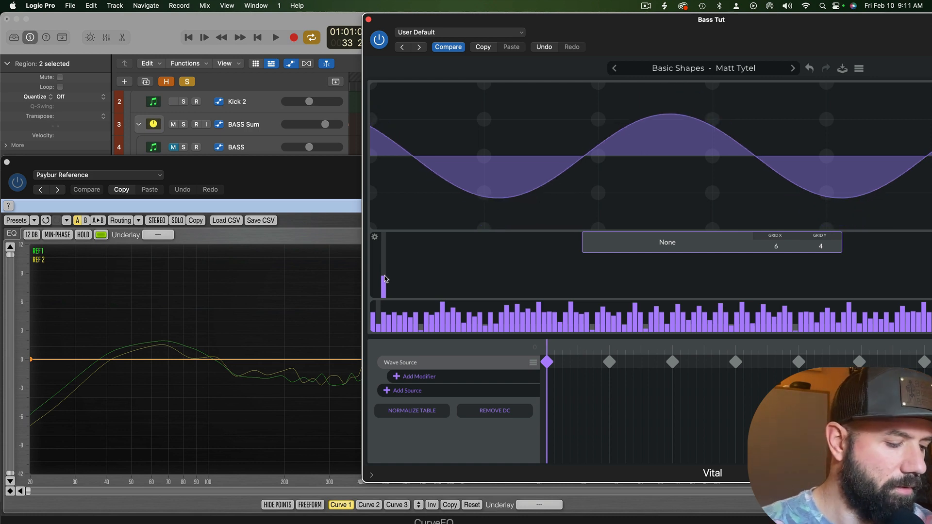
pyautogui.moveTo(386, 280)
pyautogui.mouseDown()
pyautogui.moveTo(383, 300)
pyautogui.moveTo(385, 278)
pyautogui.mouseUp()
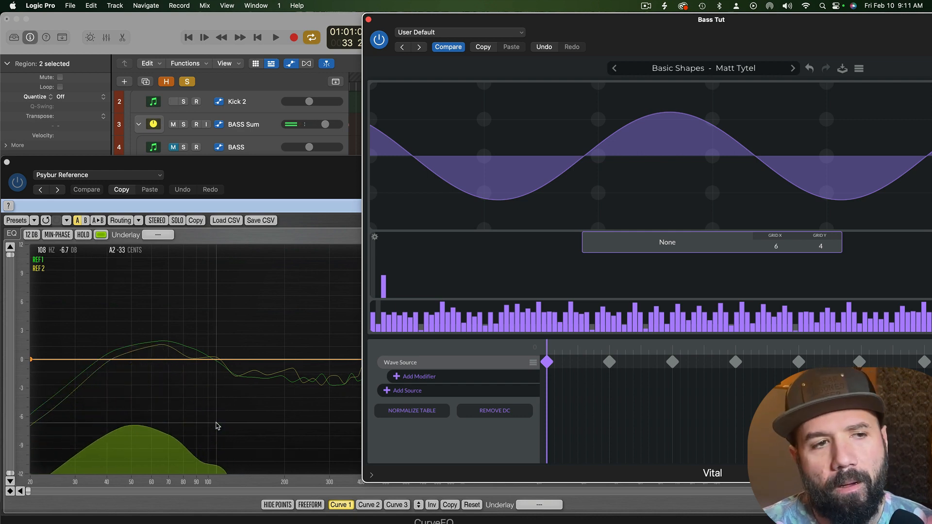
pyautogui.moveTo(528, 21); pyautogui.dragTo(626, 21)
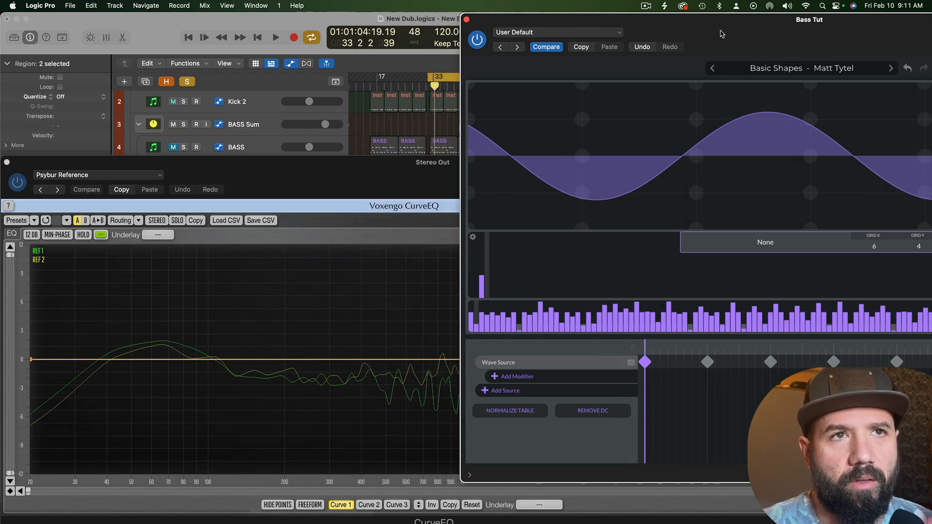
pyautogui.moveTo(738, 32); pyautogui.dragTo(611, 32)
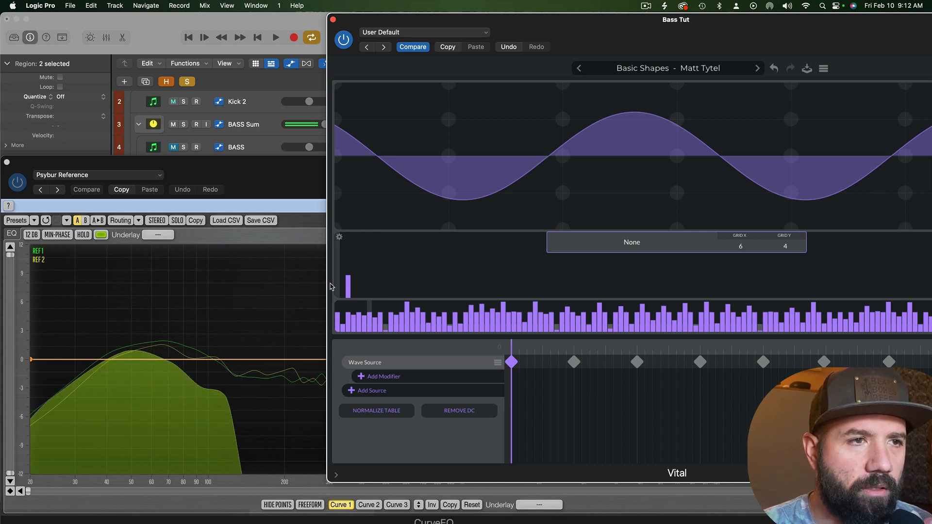
# Step: Add low descending third to sixth harmonics to oscillator 2, raise its second harmonic to full, and return to the oscillator view
pyautogui.moveTo(354, 296); pyautogui.dragTo(349, 281)
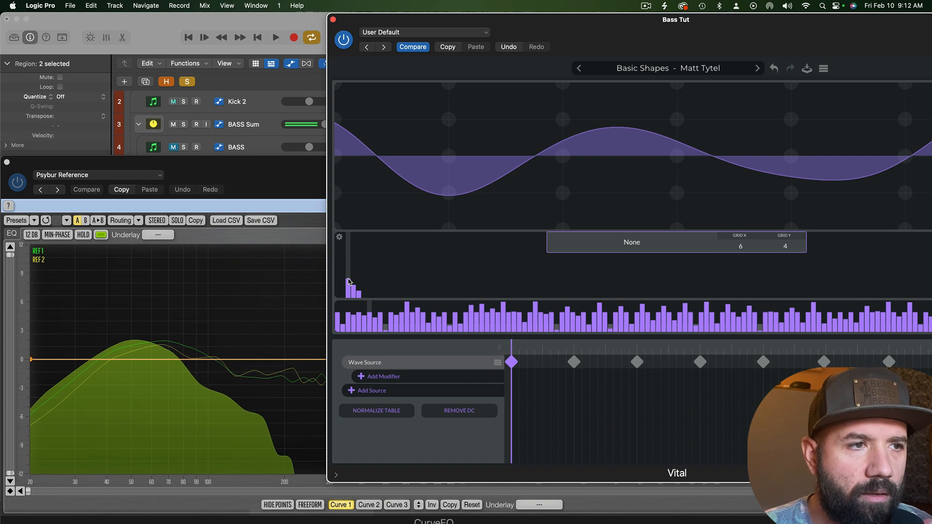
pyautogui.click(364, 294)
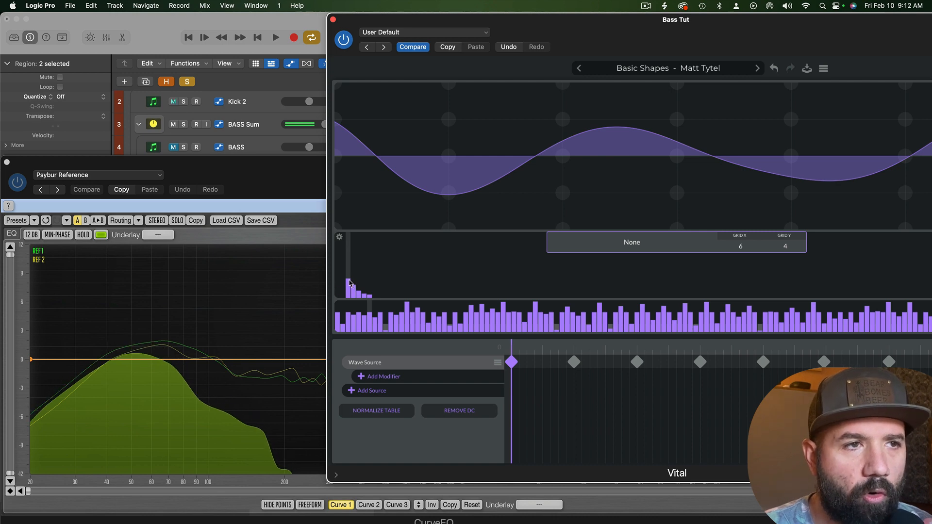
pyautogui.moveTo(350, 284); pyautogui.dragTo(348, 251)
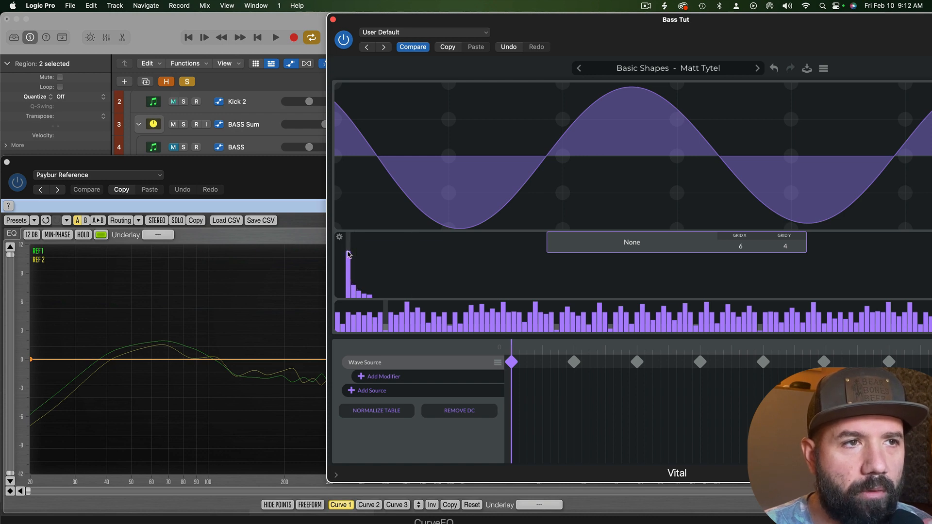
pyautogui.moveTo(348, 240); pyautogui.dragTo(348, 233)
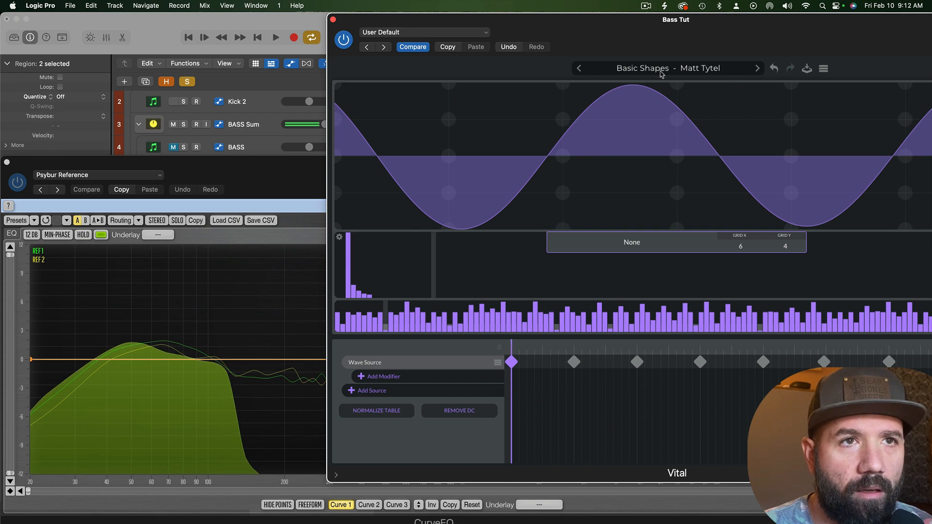
pyautogui.moveTo(598, 24); pyautogui.dragTo(471, 24)
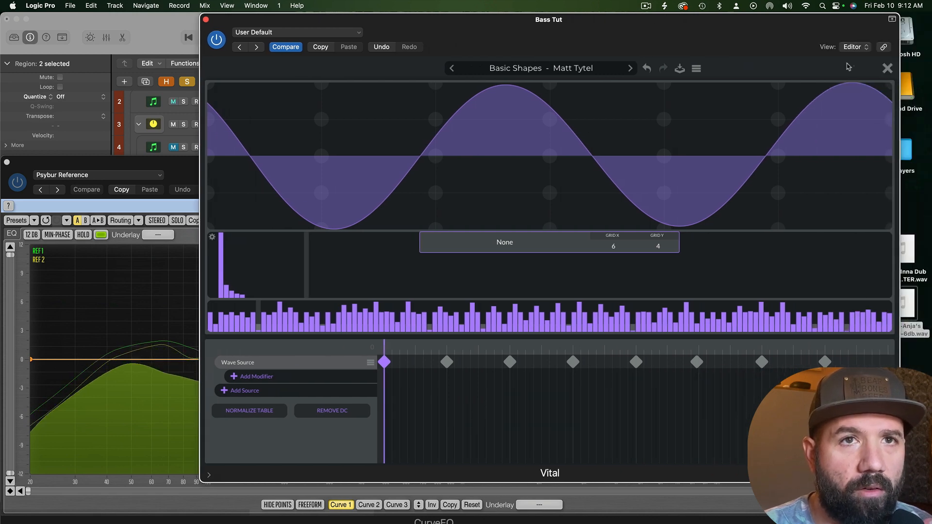
pyautogui.click(887, 69)
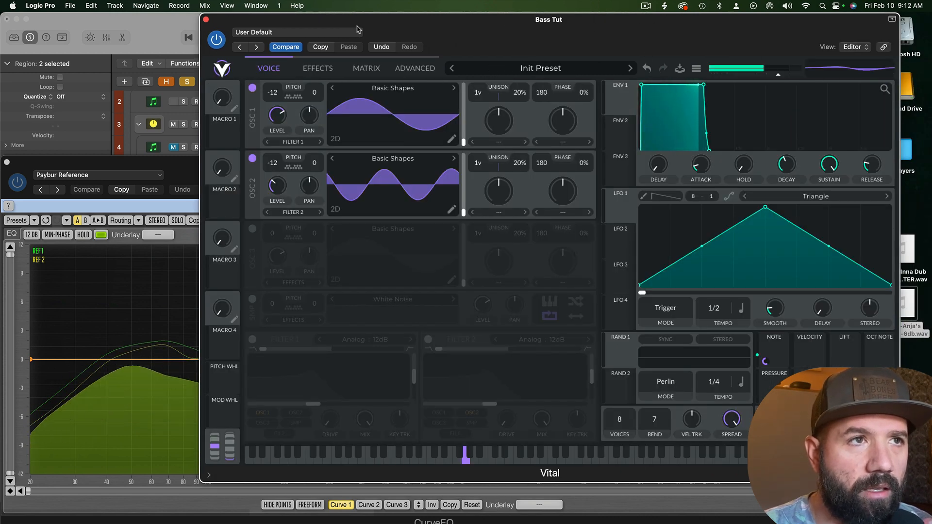
# Step: Reopen oscillator 2's wavetable beside CurveEQ and raise its third to sixth harmonics while the bass plays
pyautogui.moveTo(404, 21); pyautogui.dragTo(509, 20)
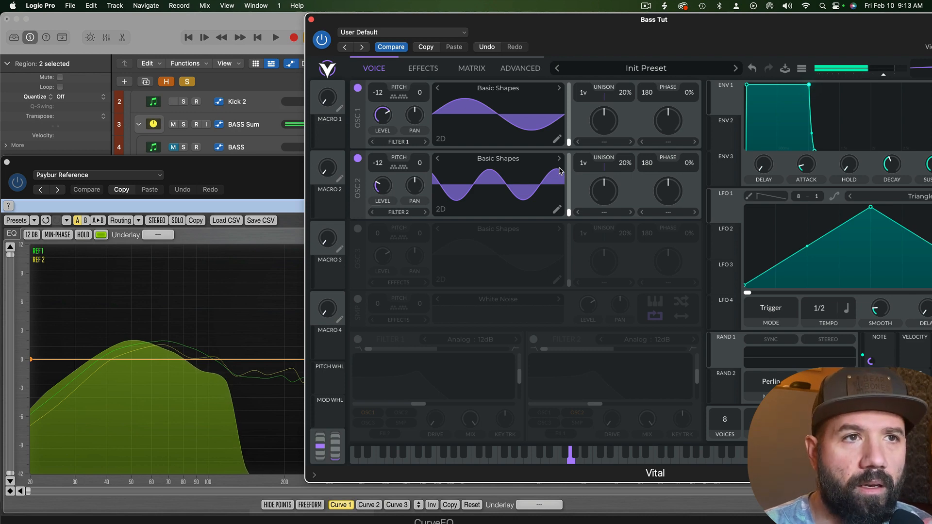
pyautogui.click(556, 209)
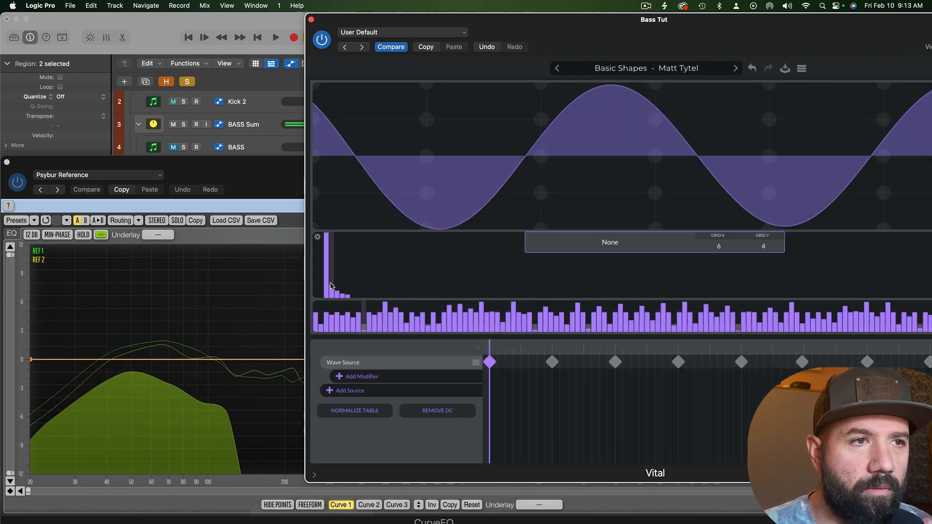
pyautogui.moveTo(332, 284); pyautogui.dragTo(331, 257)
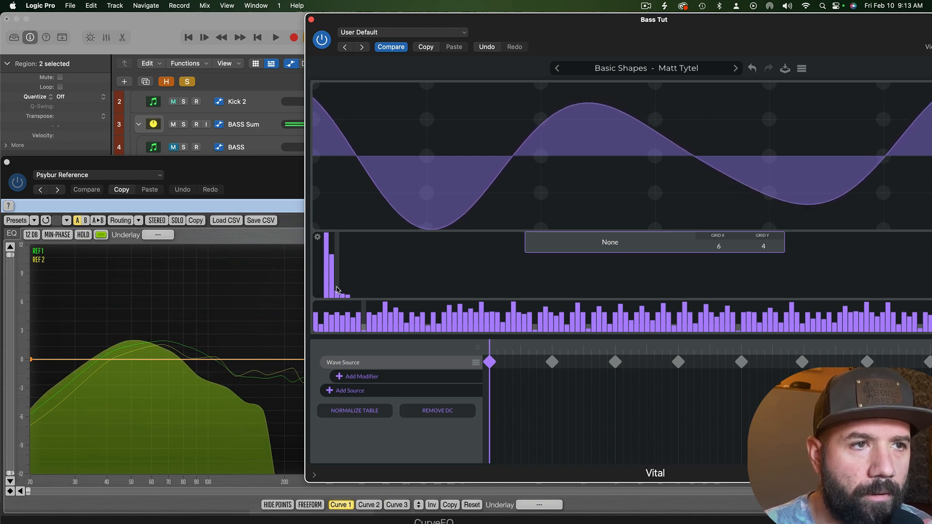
pyautogui.moveTo(338, 290); pyautogui.dragTo(338, 266)
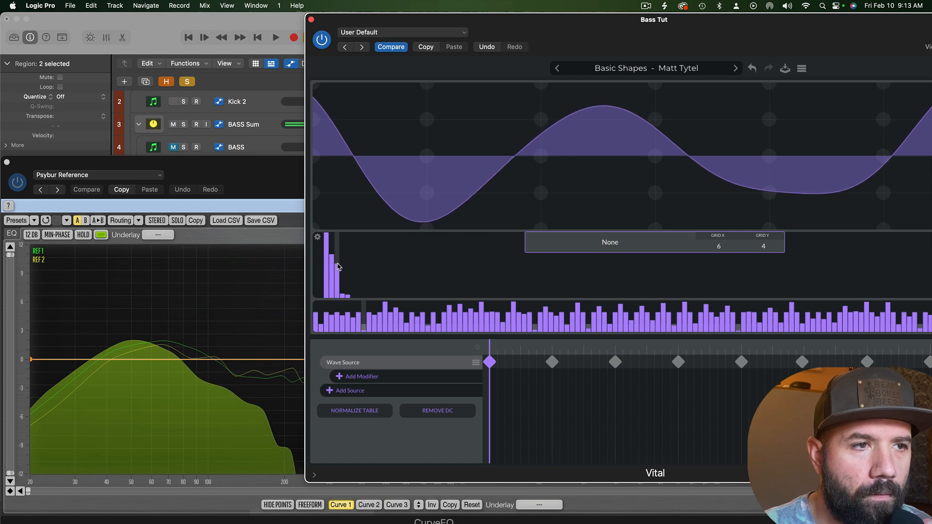
pyautogui.moveTo(411, 24); pyautogui.dragTo(474, 24)
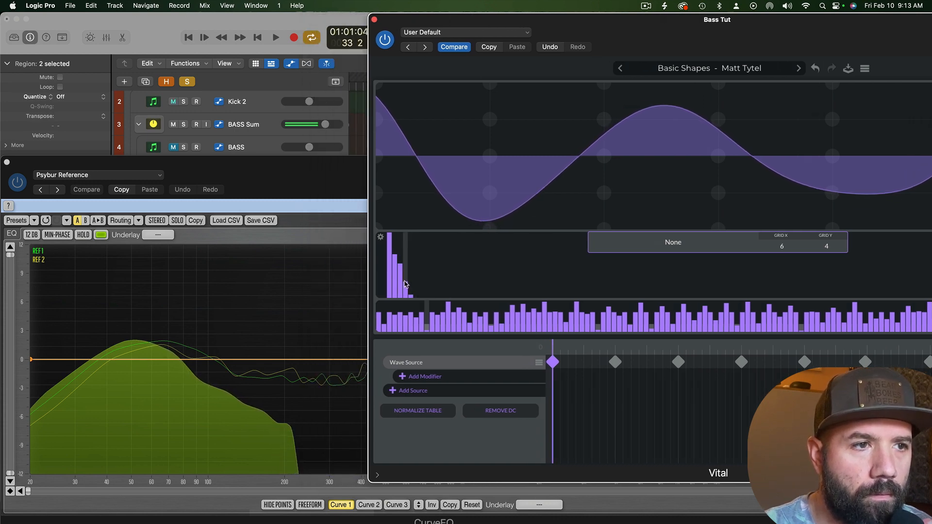
pyautogui.moveTo(405, 284); pyautogui.dragTo(406, 270)
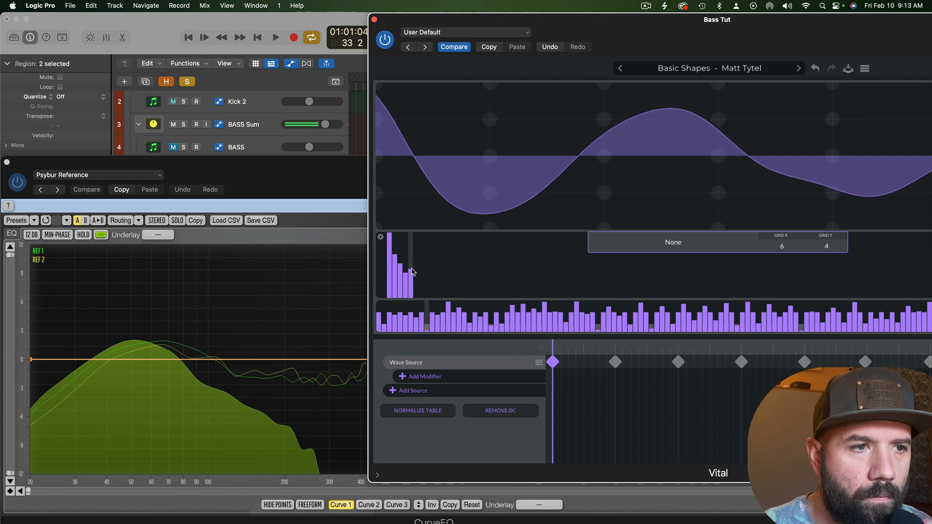
# Step: Refine oscillator 2's harmonics into a smooth descending slope from the second to the seventh, with the second slightly below full
pyautogui.moveTo(410, 264)
pyautogui.mouseDown()
pyautogui.moveTo(419, 239)
pyautogui.moveTo(412, 280)
pyautogui.mouseUp()
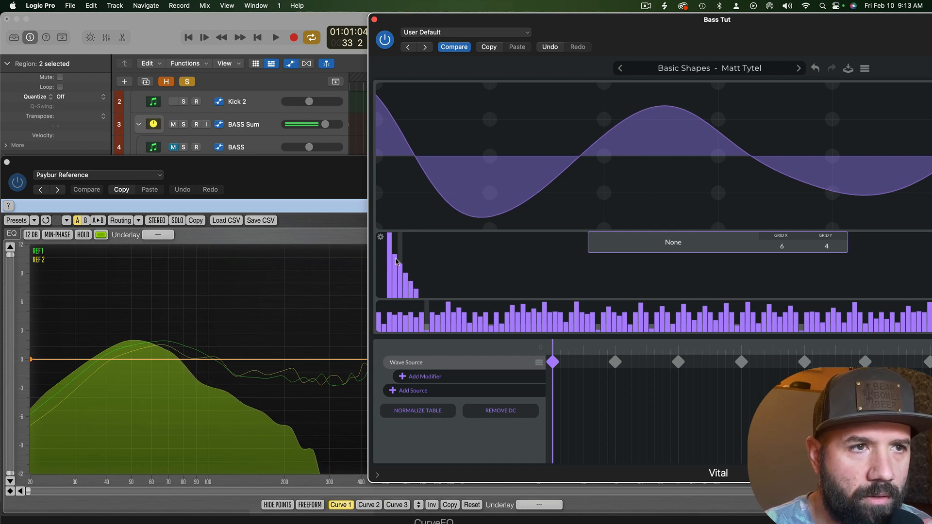
pyautogui.moveTo(395, 258)
pyautogui.mouseDown()
pyautogui.moveTo(390, 244)
pyautogui.moveTo(400, 273)
pyautogui.mouseUp()
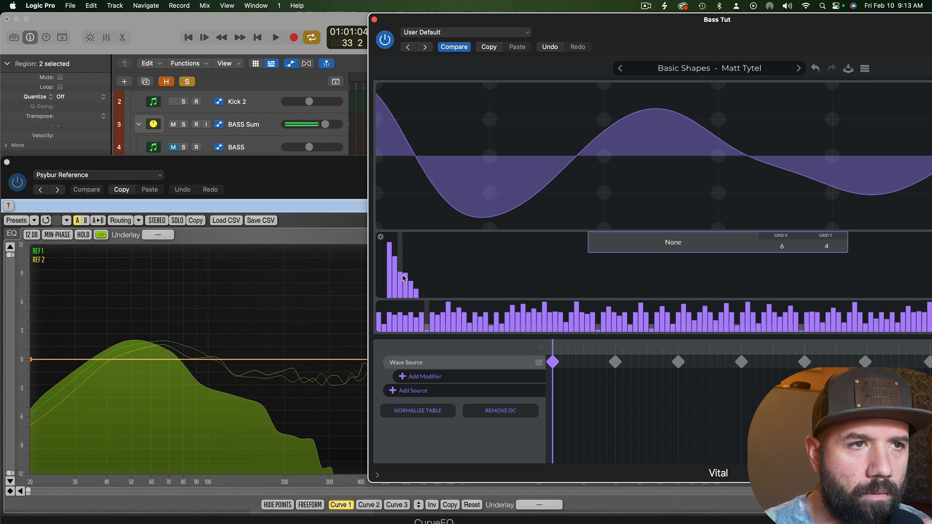
pyautogui.moveTo(404, 277)
pyautogui.mouseDown()
pyautogui.moveTo(411, 289)
pyautogui.moveTo(395, 260)
pyautogui.mouseUp()
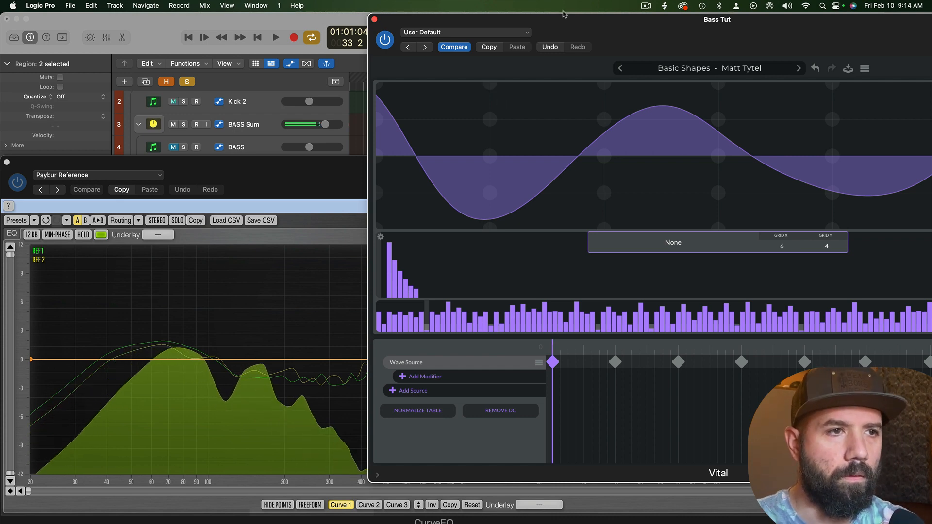
# Step: Return to the oscillator view and assign the Note modulation source to oscillator 2's level
pyautogui.moveTo(573, 23); pyautogui.dragTo(387, 16)
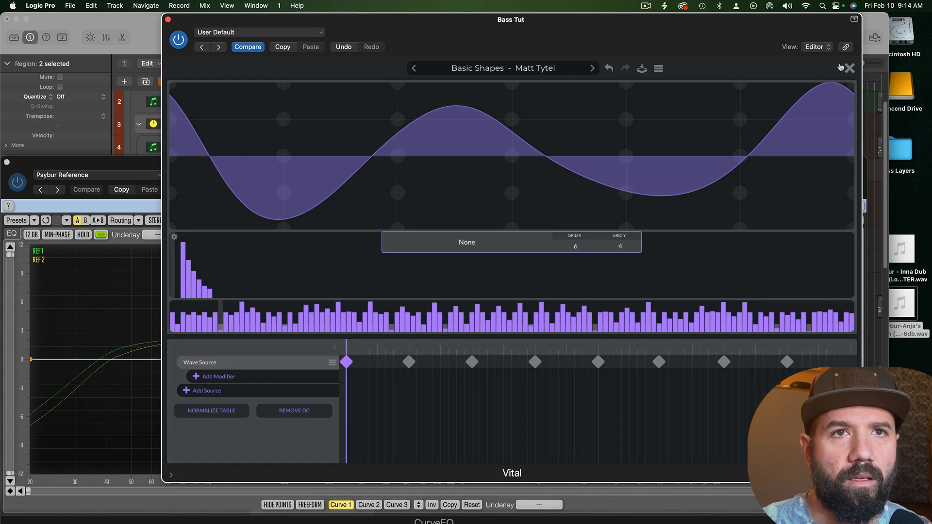
pyautogui.click(849, 69)
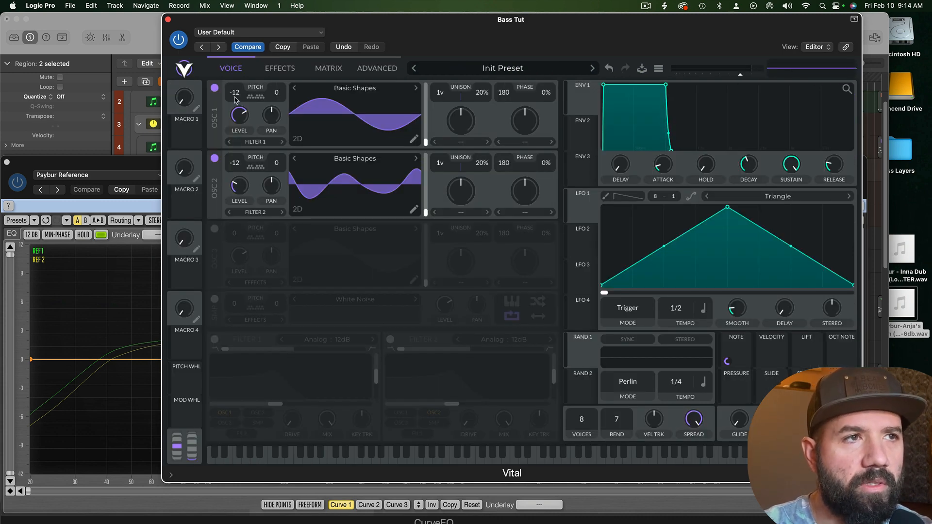
pyautogui.moveTo(740, 351); pyautogui.dragTo(234, 187)
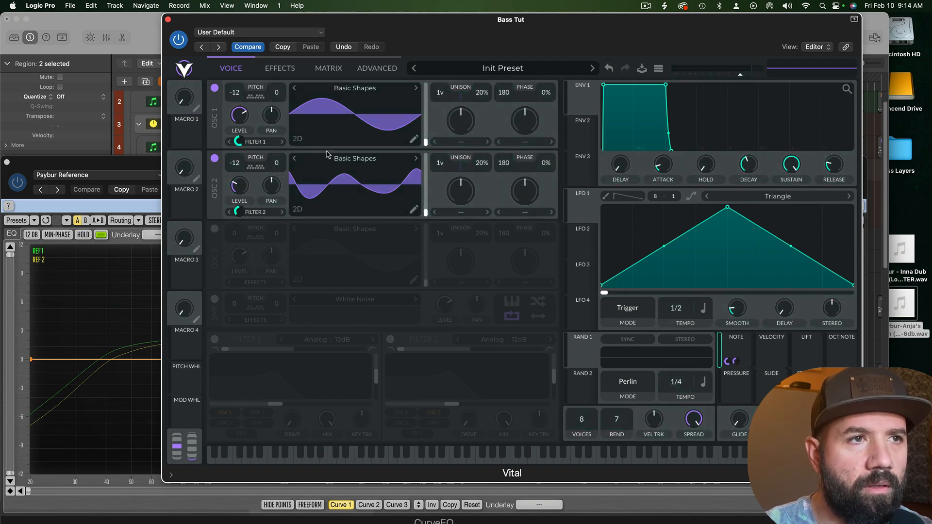
# Step: Copy the remap curve of the Note to Osc 1 Level modulation onto the Note to Osc 2 Level modulation
pyautogui.click(280, 68)
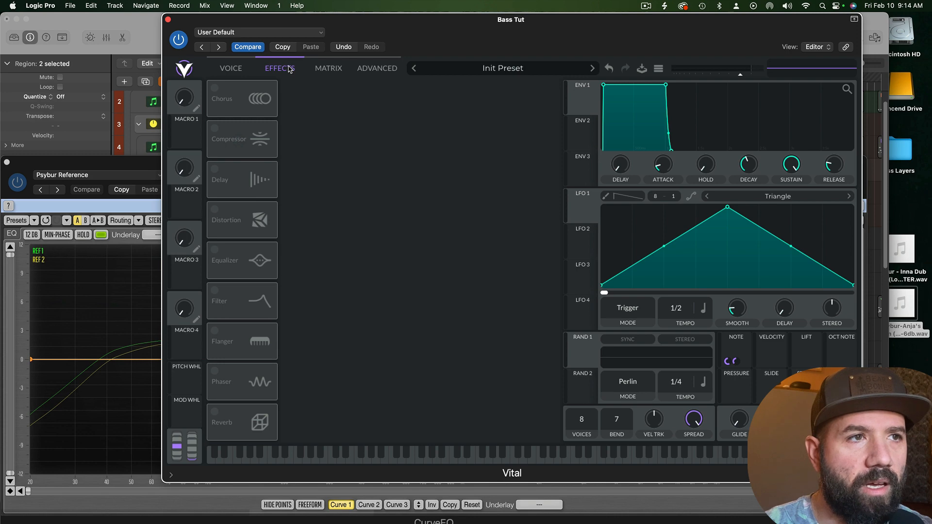
pyautogui.click(322, 68)
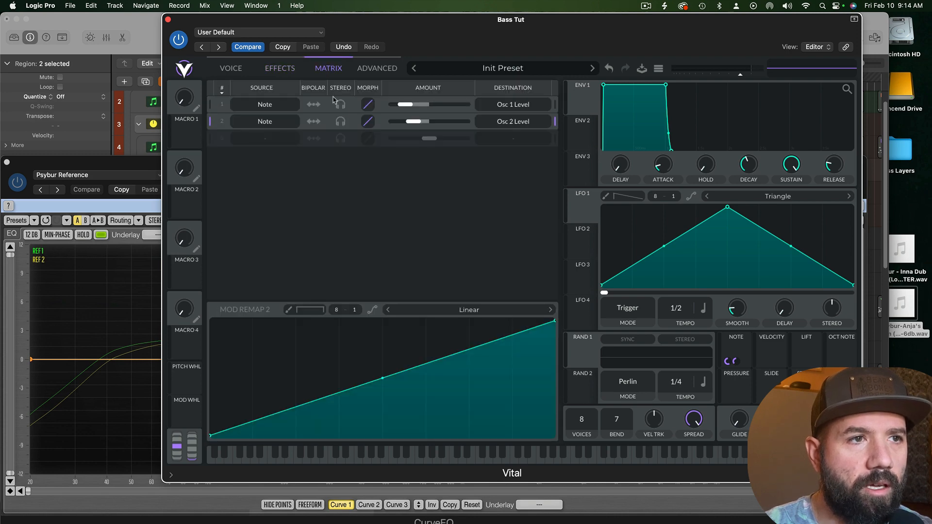
pyautogui.click(230, 105)
pyautogui.rightClick(365, 329)
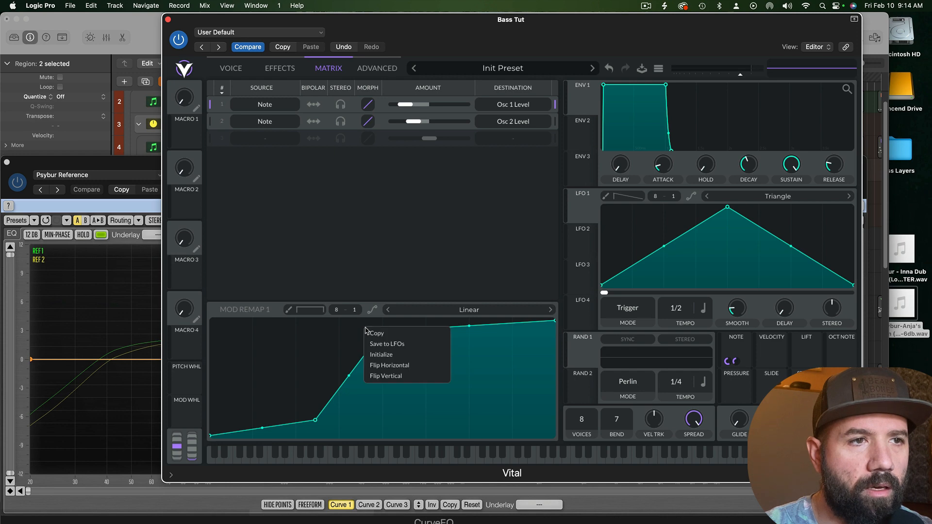
pyautogui.click(299, 119)
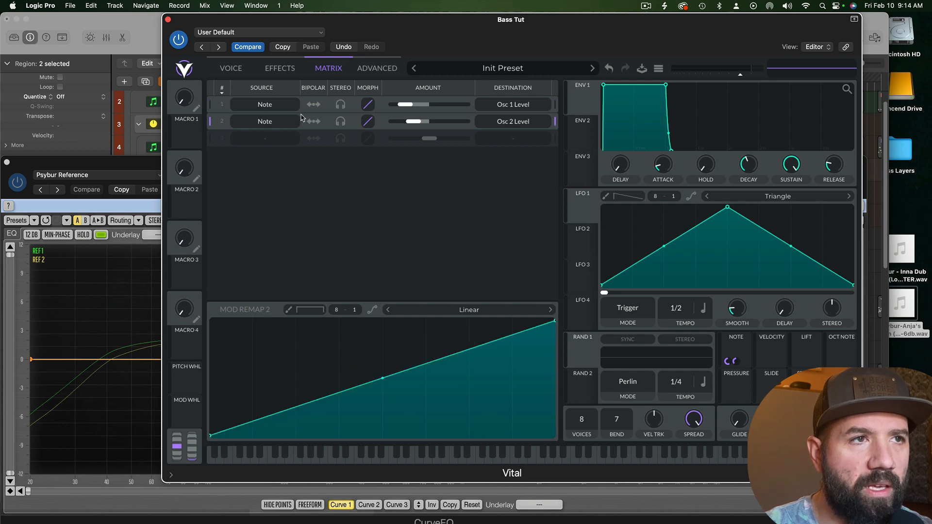
pyautogui.rightClick(355, 397)
pyautogui.click(376, 407)
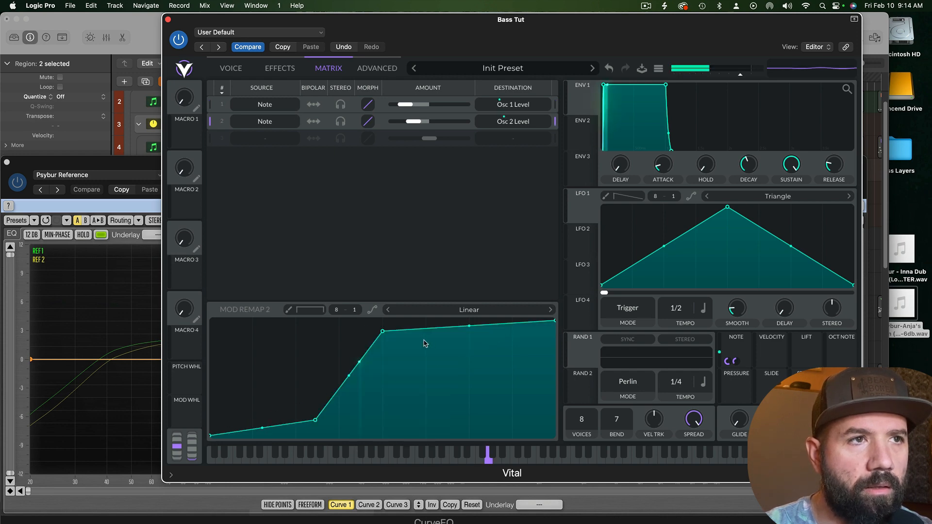
# Step: Place the oscillator view beside CurveEQ and adjust the Note modulation amount on oscillator 2's level
pyautogui.click(242, 69)
pyautogui.moveTo(359, 16); pyautogui.dragTo(619, 16)
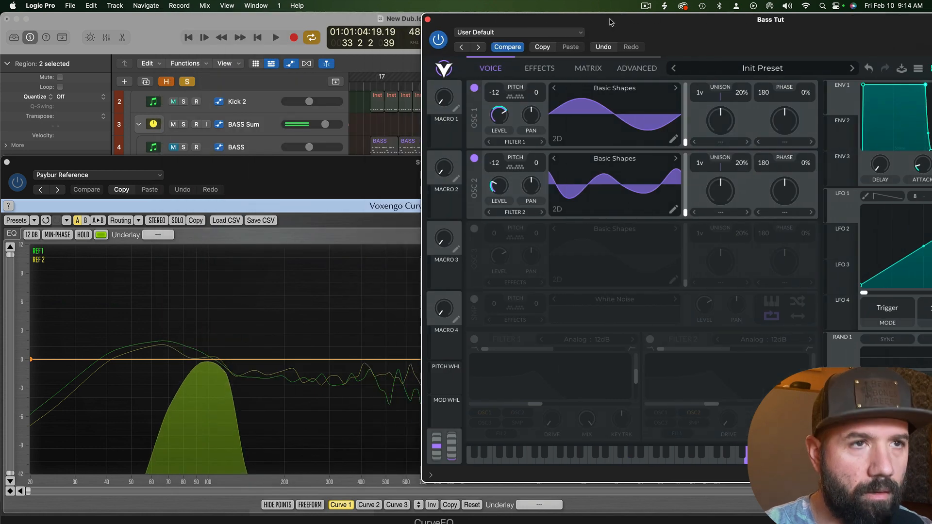
pyautogui.moveTo(496, 210)
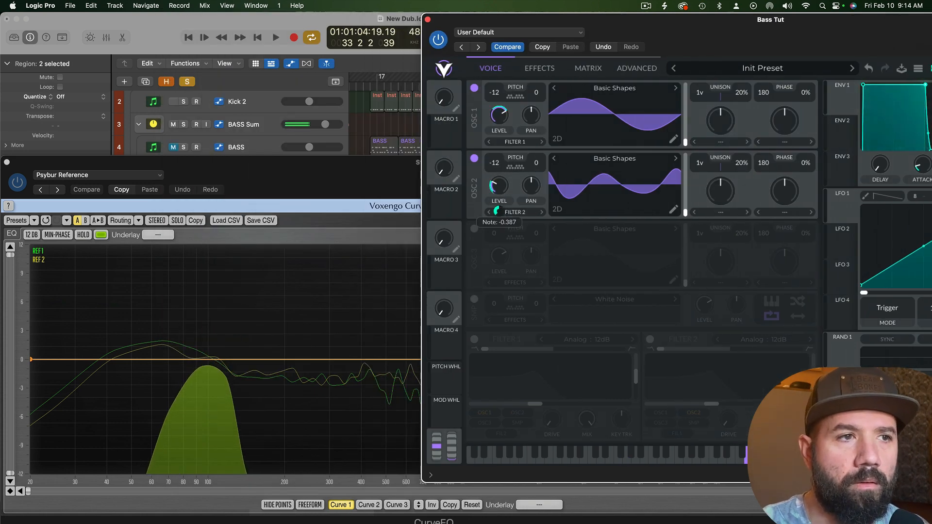
pyautogui.moveTo(498, 211); pyautogui.dragTo(499, 213)
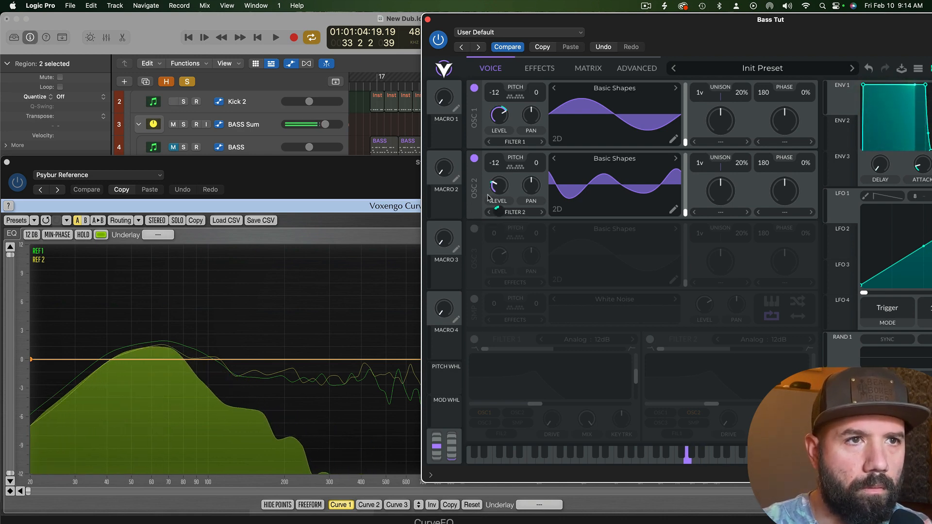
pyautogui.moveTo(498, 210)
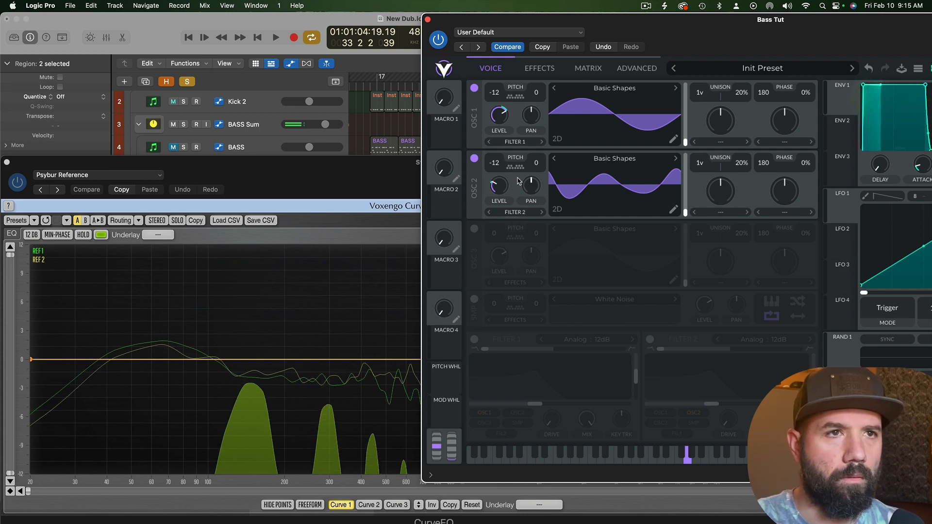
# Step: Reshape the Osc 2 Level remap curve by dropping the lower point to zero and shifting the upper point toward lower notes
pyautogui.click(603, 64)
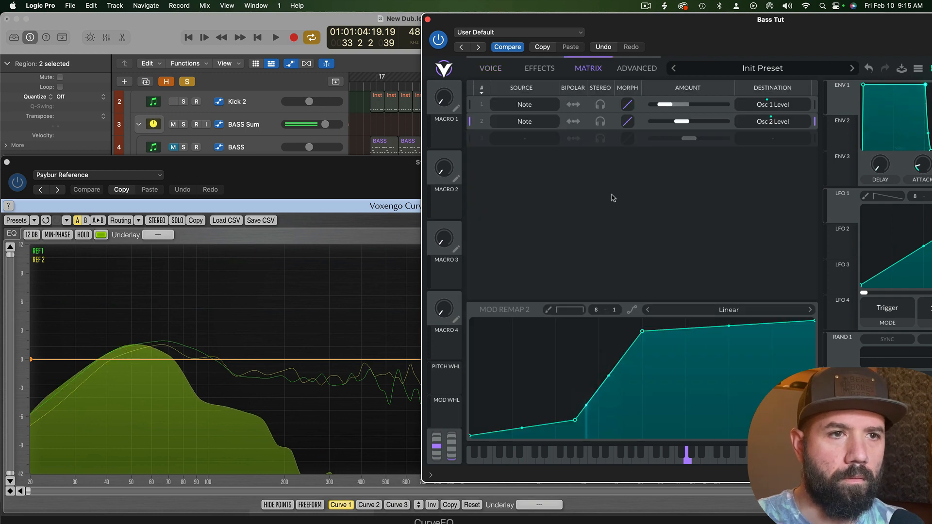
pyautogui.moveTo(574, 421)
pyautogui.mouseDown()
pyautogui.moveTo(573, 398)
pyautogui.moveTo(575, 435)
pyautogui.mouseUp()
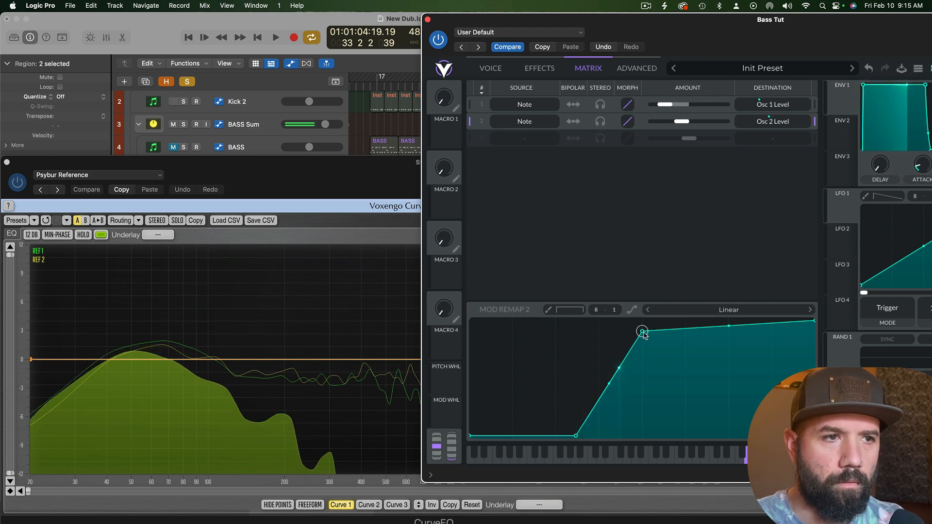
pyautogui.moveTo(642, 332)
pyautogui.mouseDown()
pyautogui.moveTo(648, 355)
pyautogui.moveTo(641, 326)
pyautogui.moveTo(626, 328)
pyautogui.mouseUp()
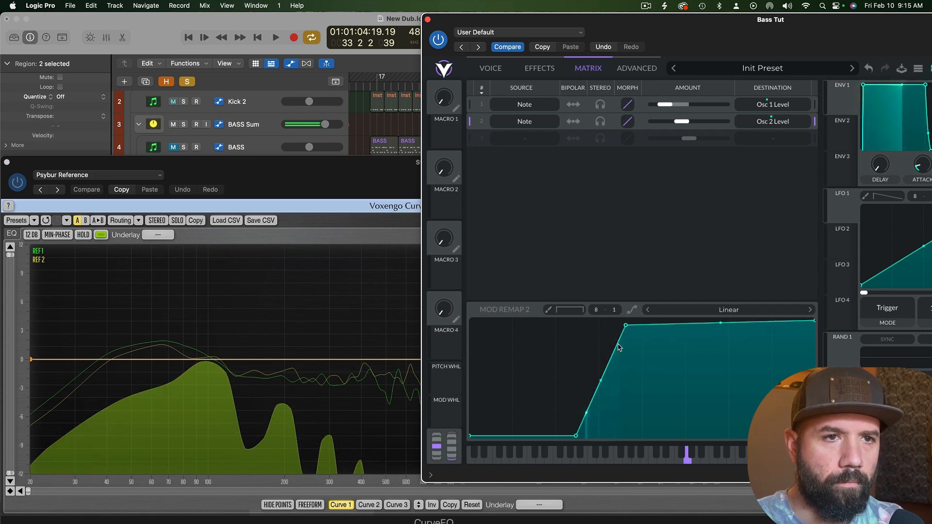
pyautogui.moveTo(625, 328); pyautogui.dragTo(619, 328)
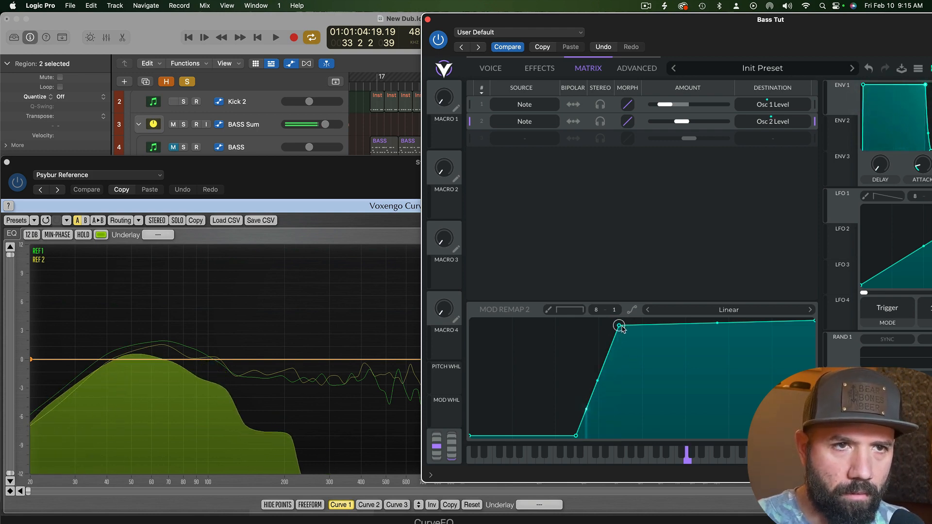
# Step: Nudge the upper point of the Osc 2 Level remap curve slightly toward higher notes, and shift the synth window further over CurveEQ
pyautogui.moveTo(619, 327); pyautogui.dragTo(621, 326)
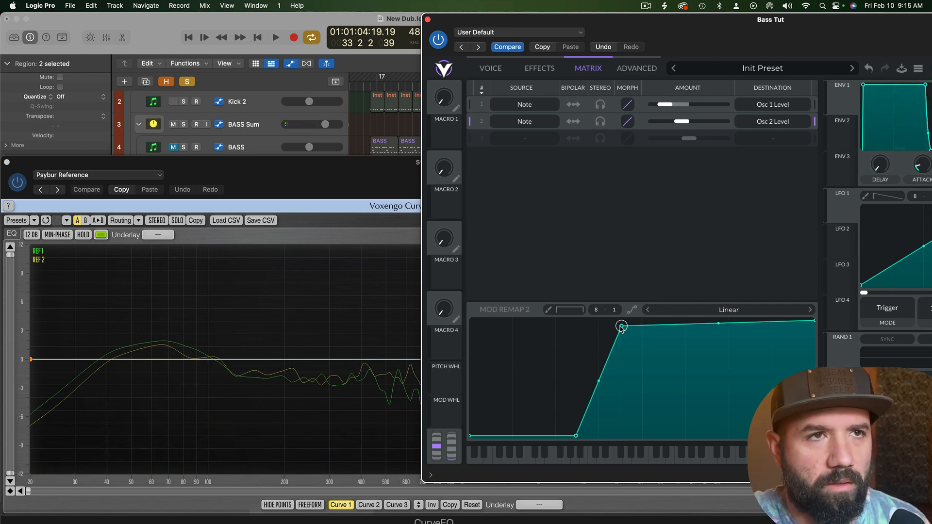
pyautogui.moveTo(571, 30); pyautogui.dragTo(425, 40)
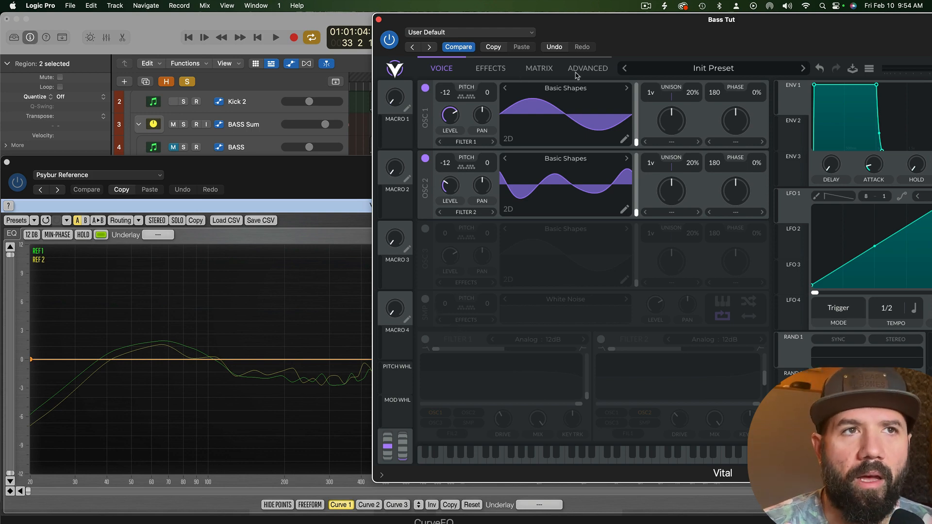
pyautogui.click(505, 71)
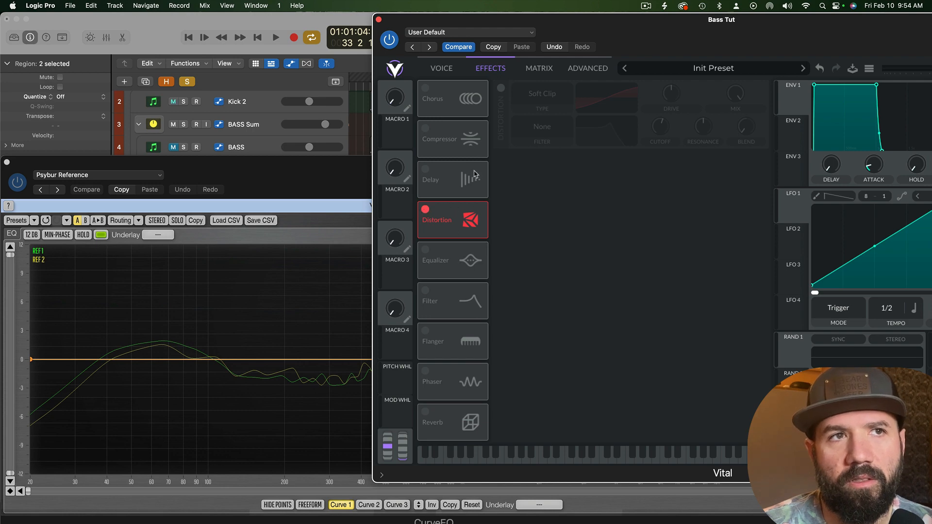
pyautogui.click(500, 88)
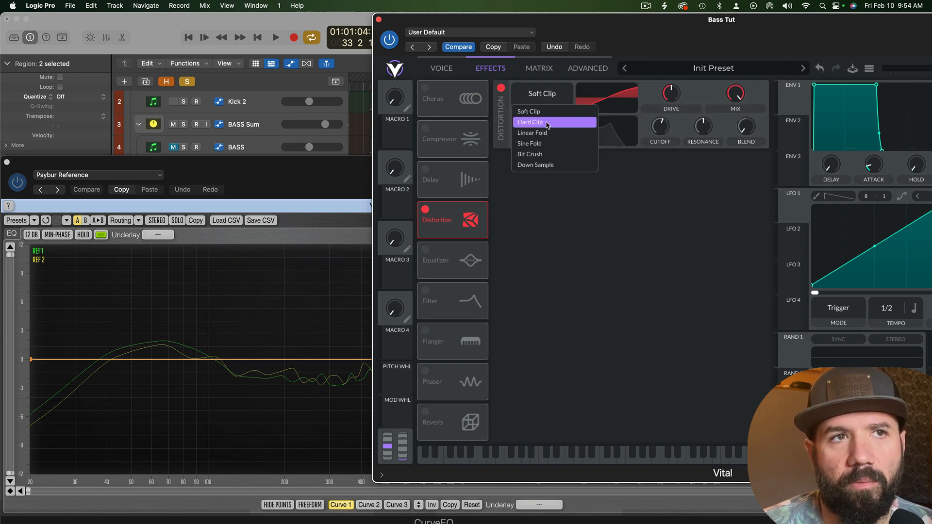
pyautogui.click(500, 89)
# Step: Return to the oscillator view, enable Filter 2 and set its filter type to Diode : Low Shelf
pyautogui.click(453, 68)
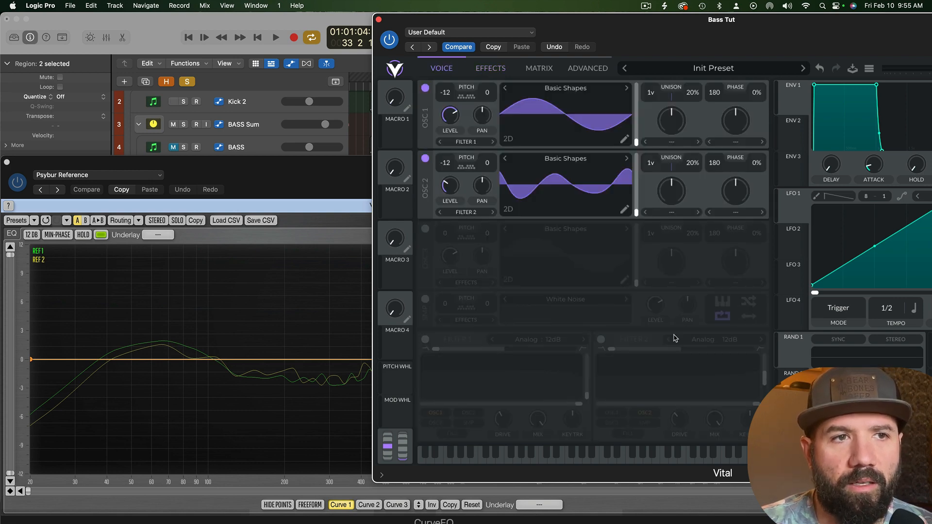
pyautogui.click(601, 339)
pyautogui.click(697, 341)
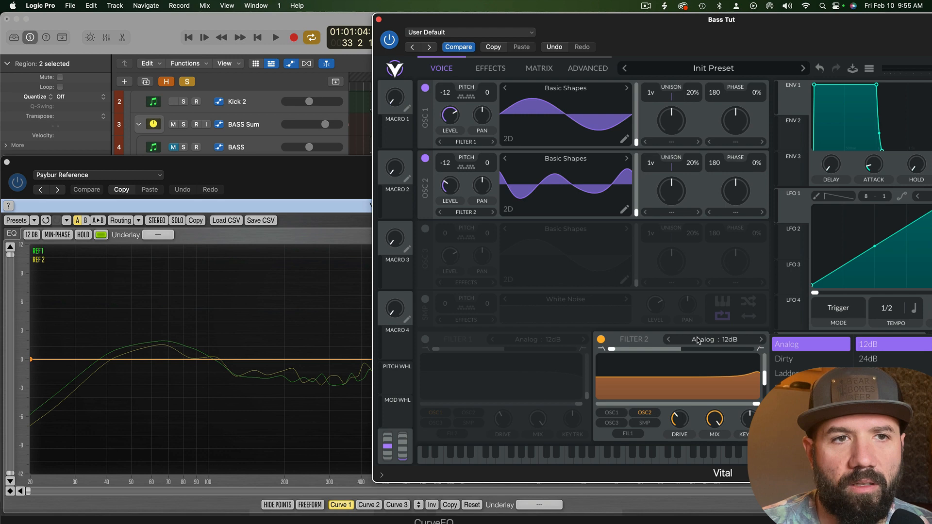
pyautogui.click(781, 362)
pyautogui.click(782, 375)
pyautogui.click(782, 389)
pyautogui.click(782, 402)
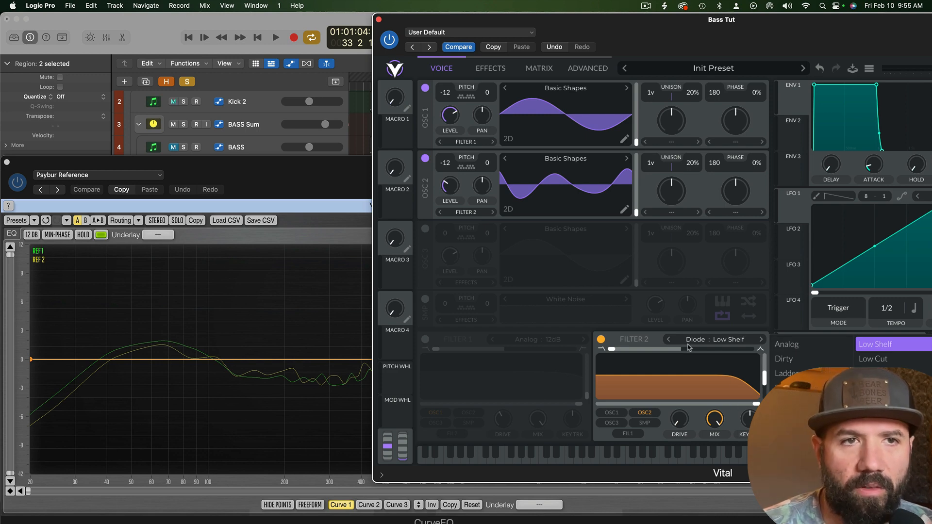
pyautogui.click(653, 340)
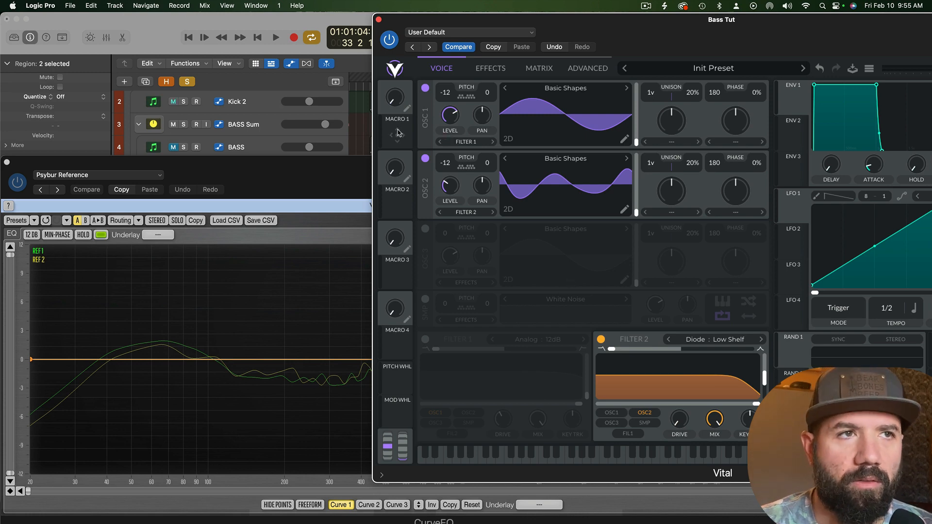
# Step: Assign Macro 1 to oscillator 2's level with a positive modulation amount, and drop the base level to zero
pyautogui.moveTo(396, 135); pyautogui.dragTo(451, 187)
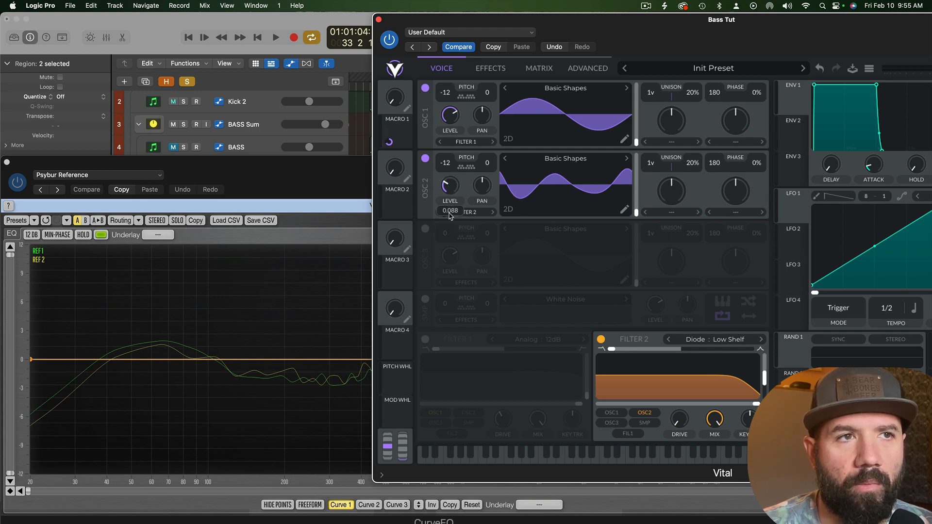
pyautogui.moveTo(390, 141); pyautogui.dragTo(389, 137)
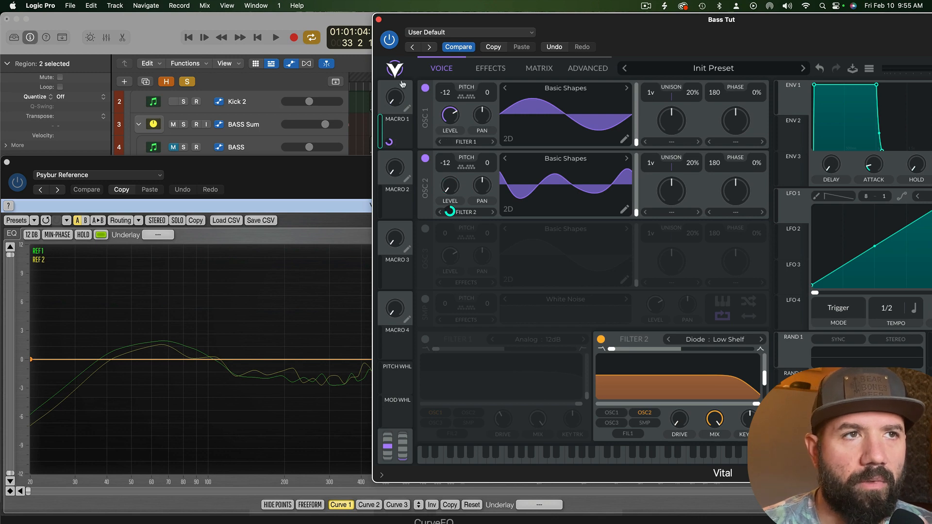
# Step: Rename Macro 1 as Harmonics
pyautogui.click(407, 109)
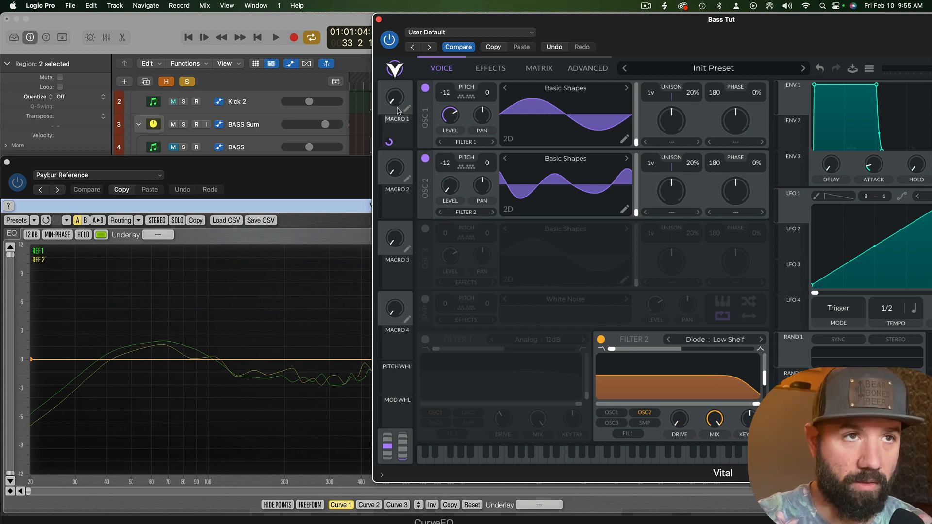
pyautogui.write('Harmoin')
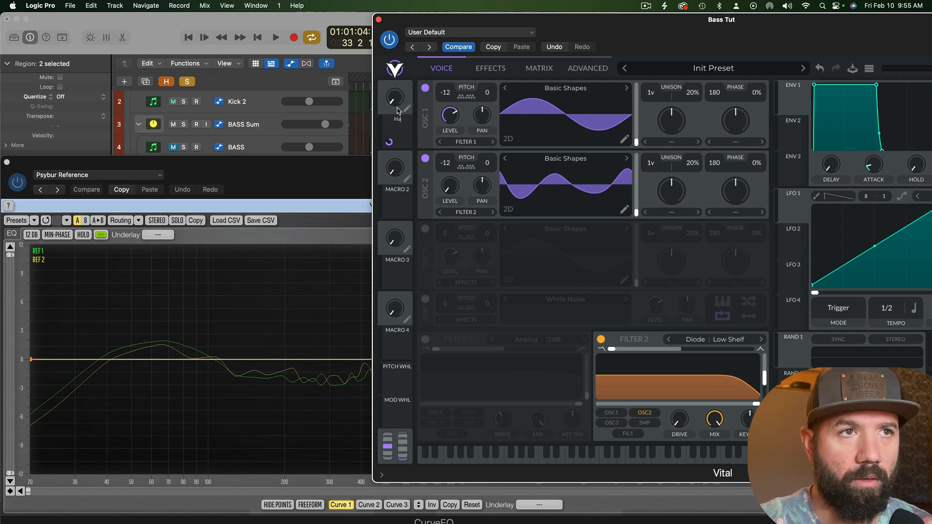
pyautogui.press('BackSpace')
pyautogui.press('BackSpace')
pyautogui.write('nics')
pyautogui.press('Return')
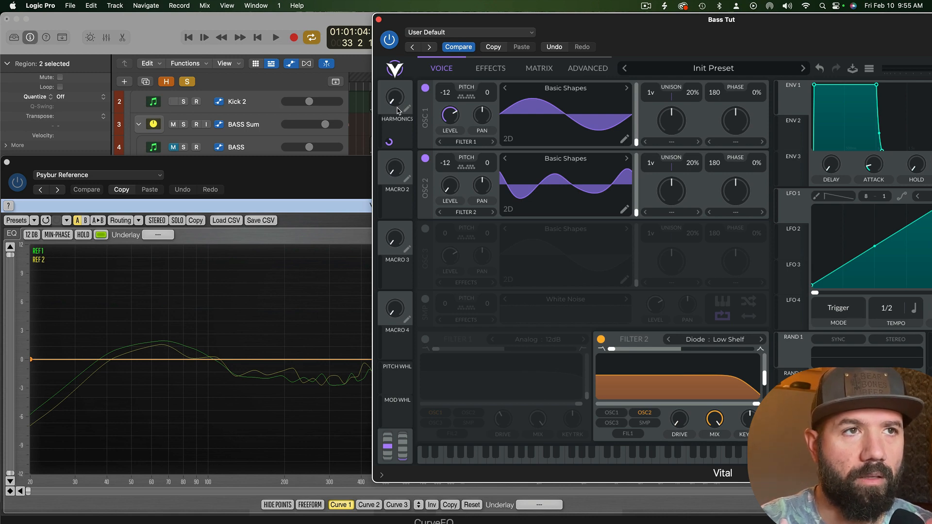
# Step: Raise the Harmonics macro to about 0.6 and increase its modulation amount on oscillator 2's level while checking the spectrum
pyautogui.moveTo(397, 111); pyautogui.dragTo(401, 58)
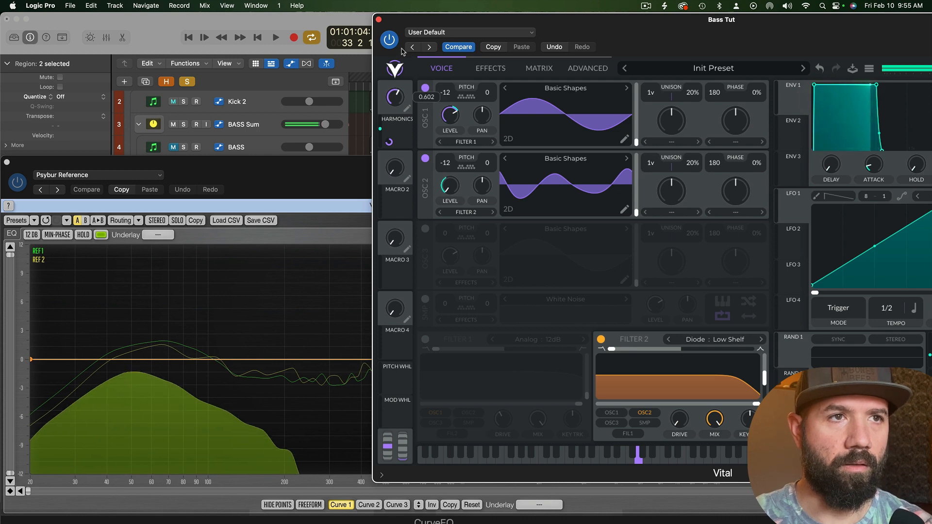
pyautogui.moveTo(388, 141); pyautogui.dragTo(450, 212)
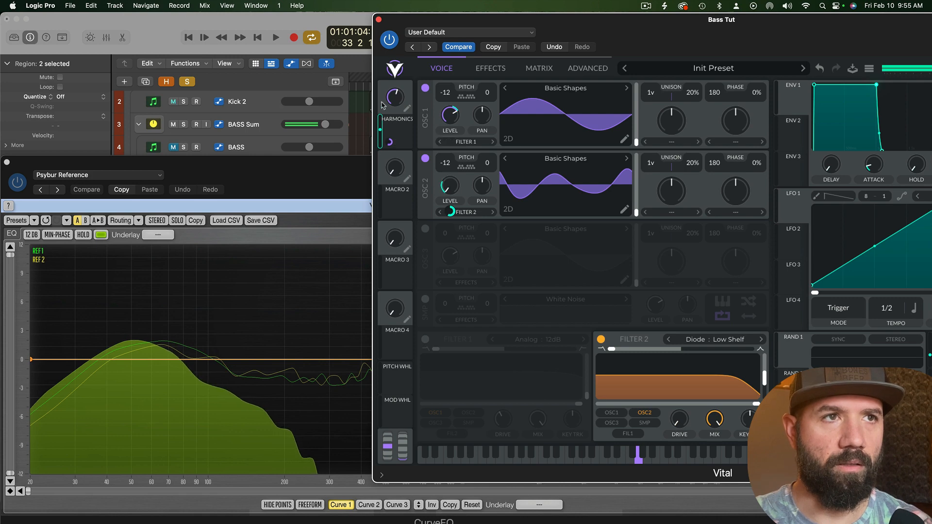
pyautogui.moveTo(395, 98)
pyautogui.mouseDown()
pyautogui.moveTo(395, 108)
pyautogui.moveTo(393, 95)
pyautogui.mouseUp()
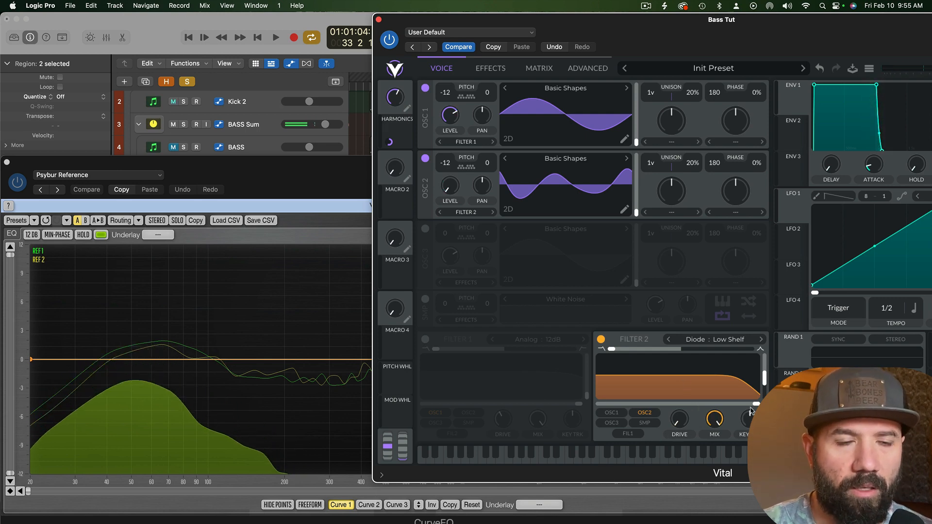
# Step: Turn Filter 2's Drive up high and pull the Harmonics macro back to balance the harmonics against the reference curves
pyautogui.moveTo(686, 423); pyautogui.dragTo(687, 292)
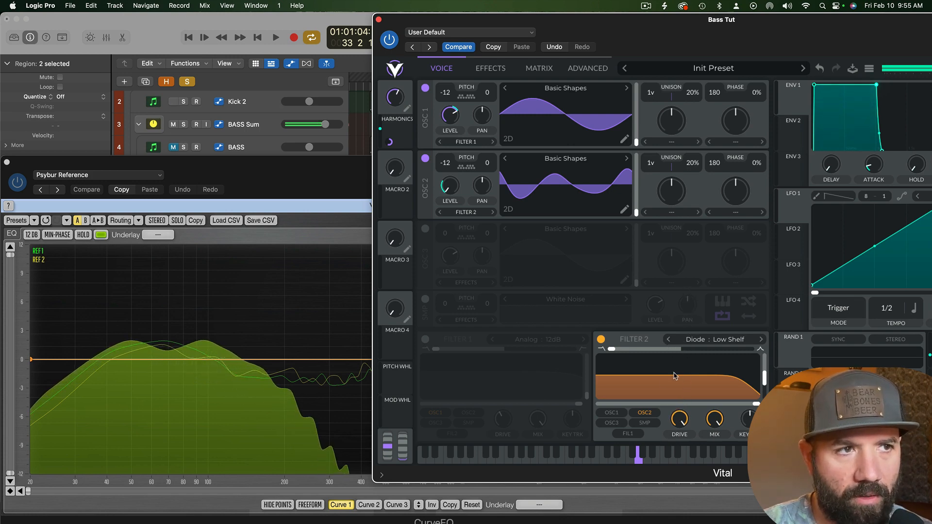
pyautogui.moveTo(397, 110)
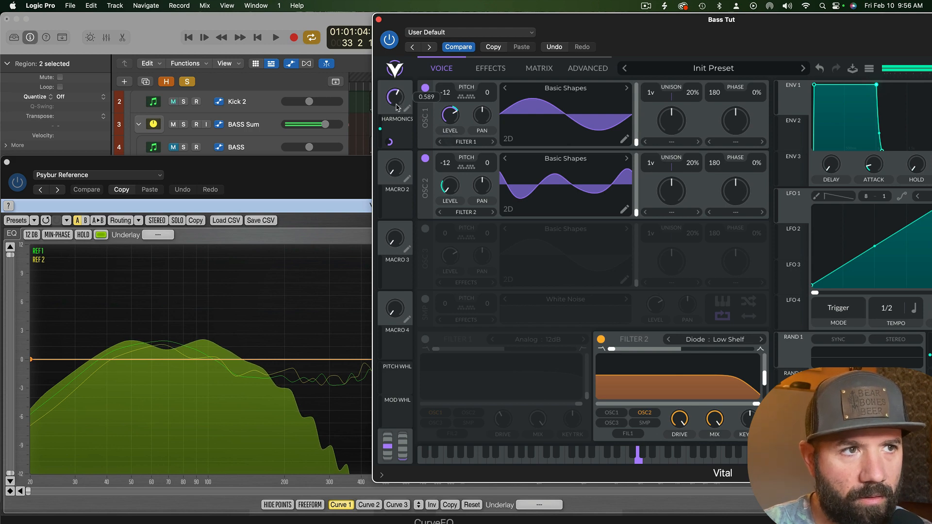
pyautogui.moveTo(397, 112); pyautogui.dragTo(400, 117)
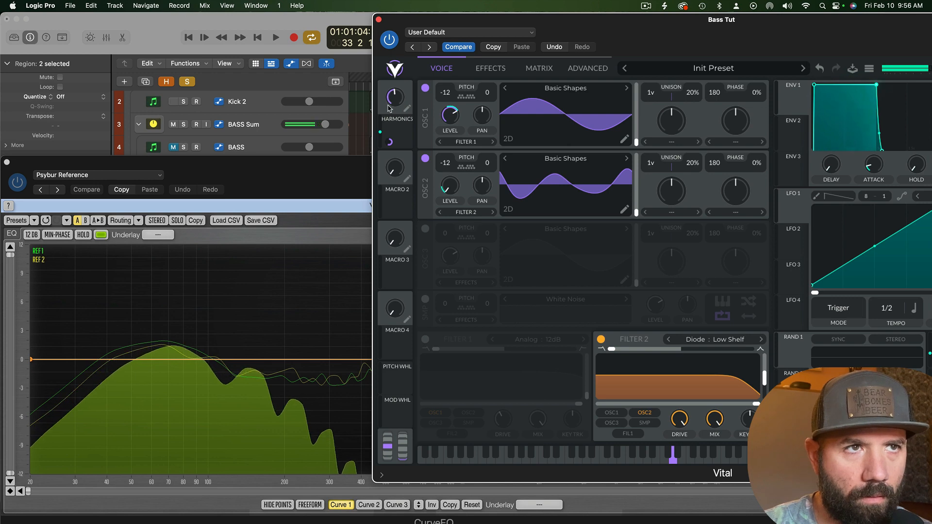
pyautogui.moveTo(397, 98); pyautogui.dragTo(396, 103)
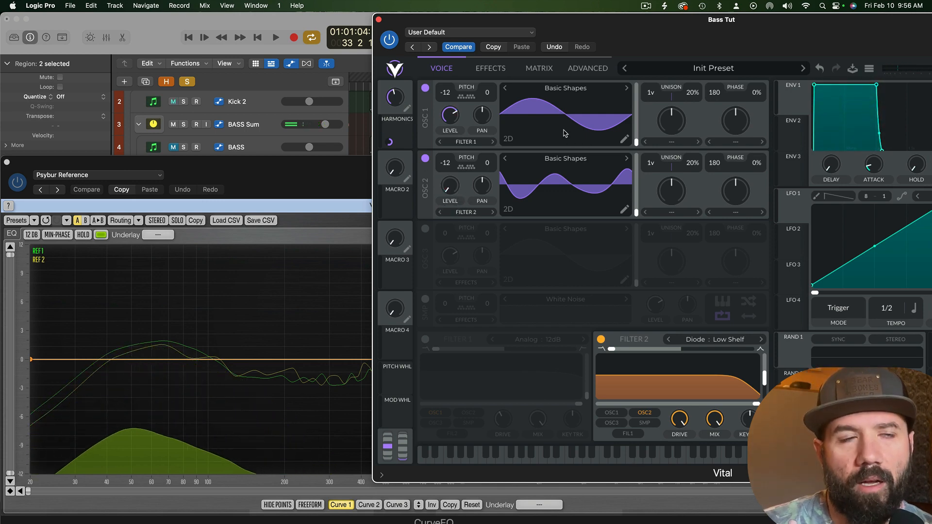
# Step: Enable Filter 1, set its Drive to about 7.8 dB and start playback
pyautogui.click(425, 338)
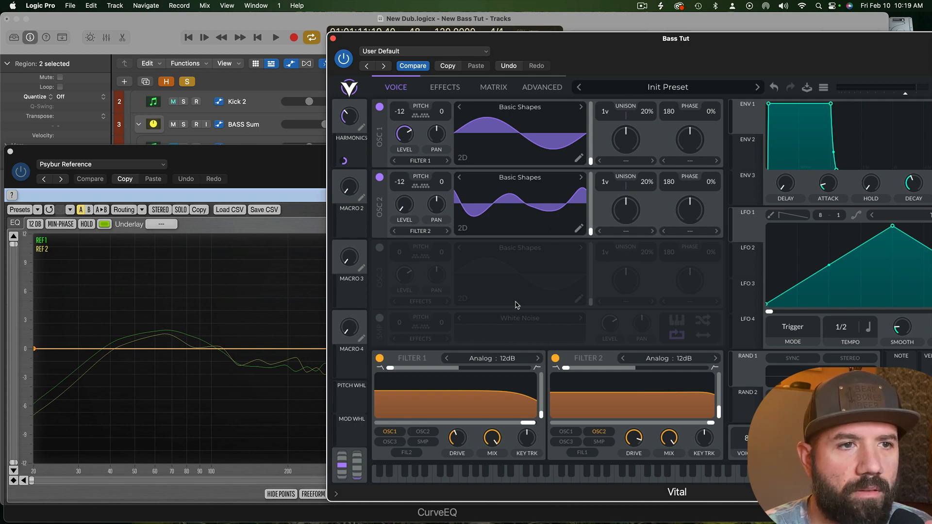
pyautogui.moveTo(457, 438); pyautogui.dragTo(460, 441)
pyautogui.press('space')
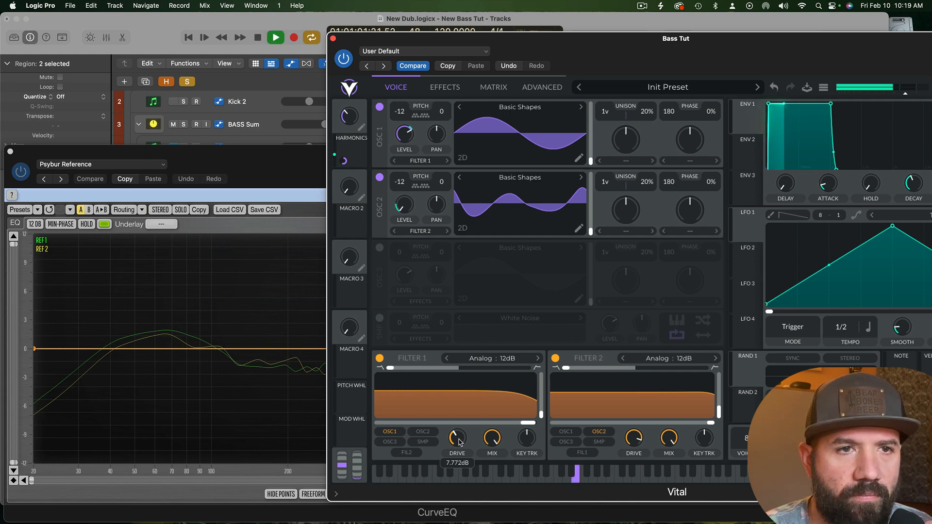
# Step: Audition the Diode, Dirty, Ladder and Digital types on Filter 2 during playback and settle on Dirty : 12dB
pyautogui.click(668, 358)
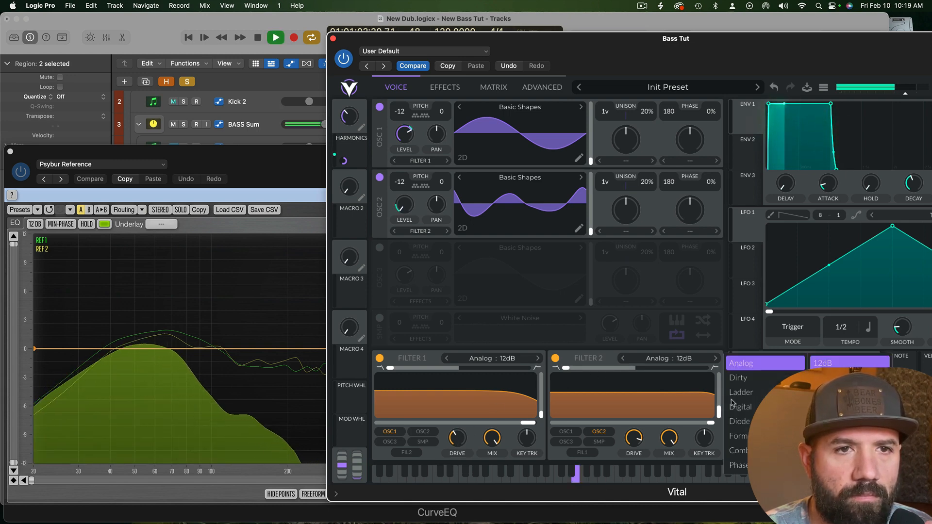
pyautogui.click(739, 423)
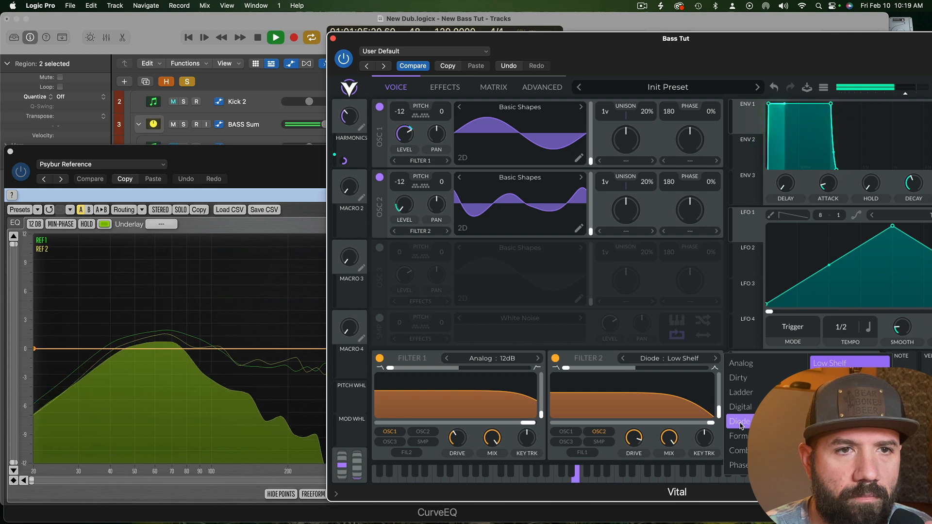
pyautogui.click(745, 383)
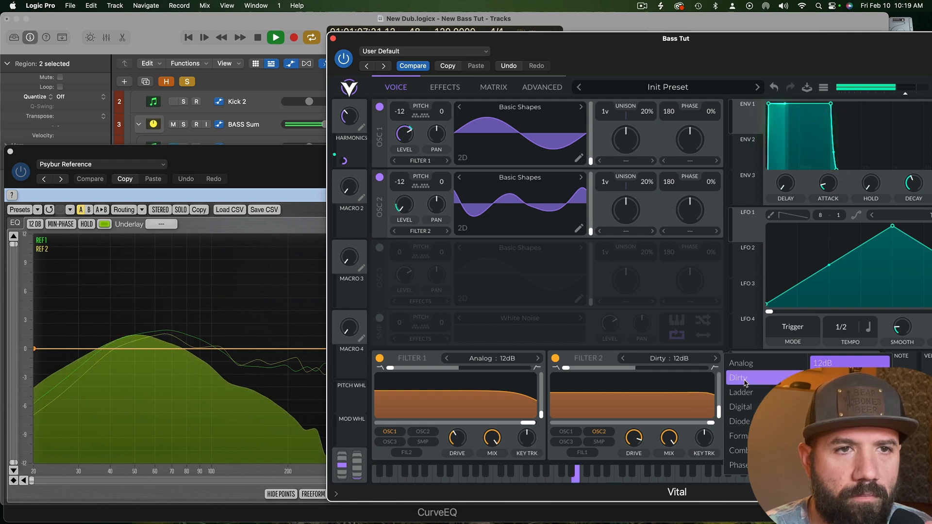
pyautogui.click(743, 396)
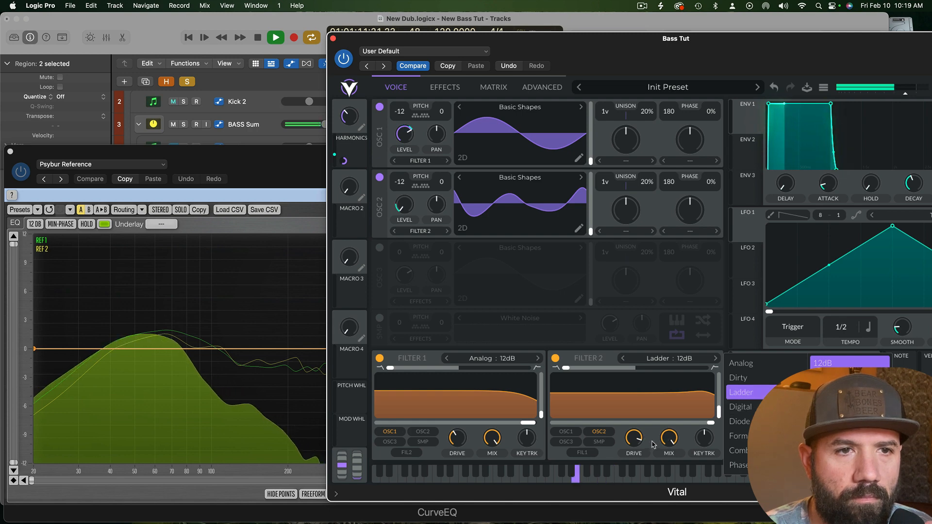
pyautogui.click(748, 408)
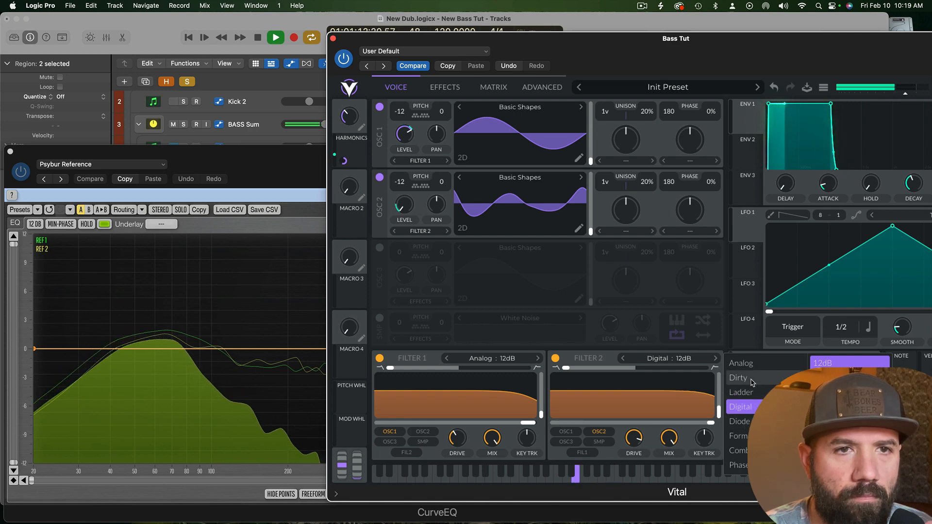
pyautogui.click(749, 383)
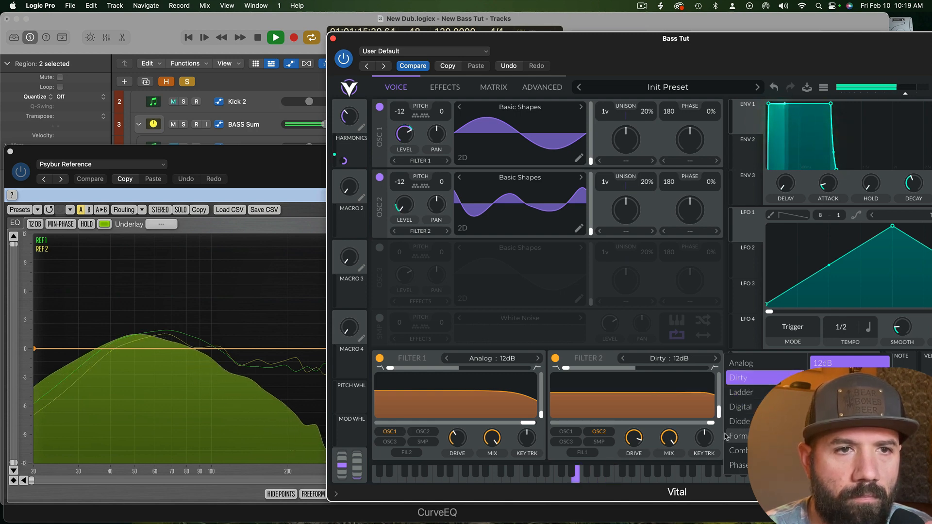
# Step: Balance the filter drives against the reference curves with about 8.5 dB on Filter 1 and 14.55 dB on Filter 2, and stop playback
pyautogui.click(633, 449)
pyautogui.moveTo(633, 453); pyautogui.dragTo(634, 455)
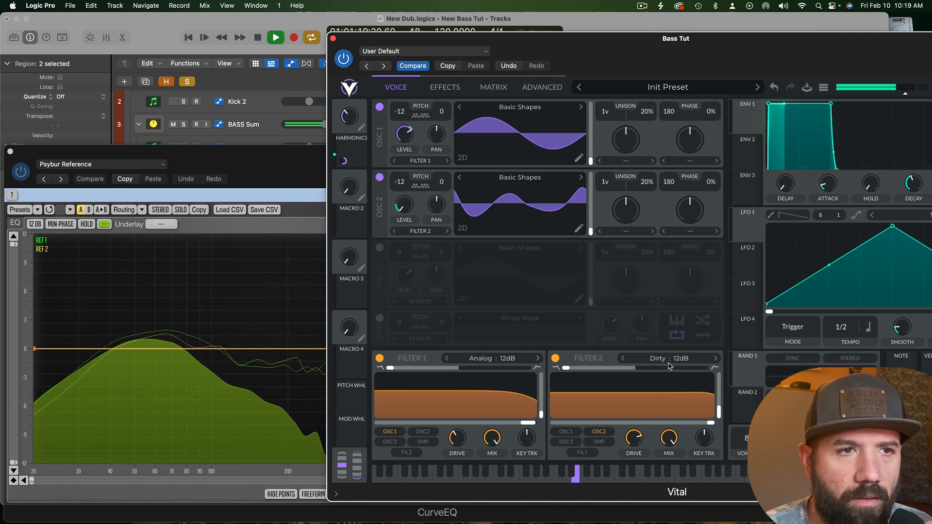
pyautogui.moveTo(456, 436)
pyautogui.mouseDown()
pyautogui.moveTo(457, 417)
pyautogui.moveTo(457, 442)
pyautogui.mouseUp()
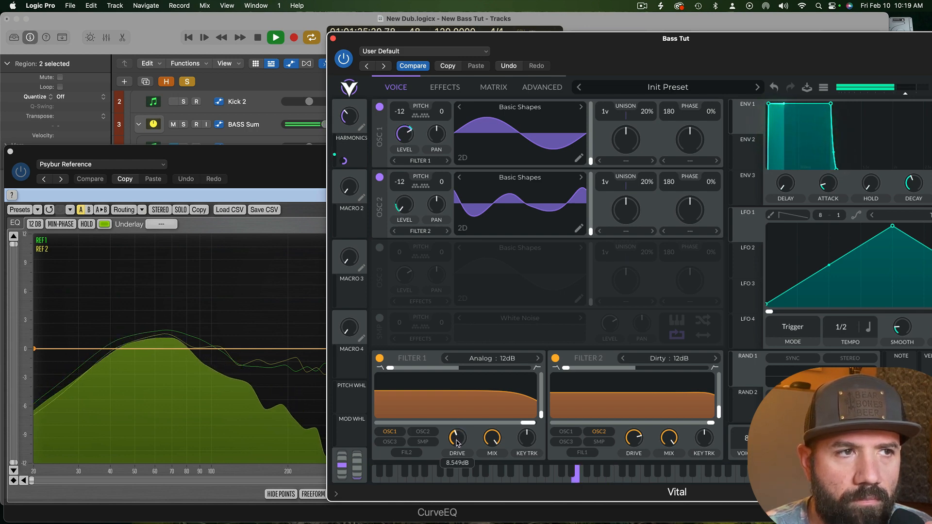
pyautogui.moveTo(632, 433)
pyautogui.mouseDown()
pyautogui.moveTo(630, 425)
pyautogui.moveTo(632, 444)
pyautogui.mouseUp()
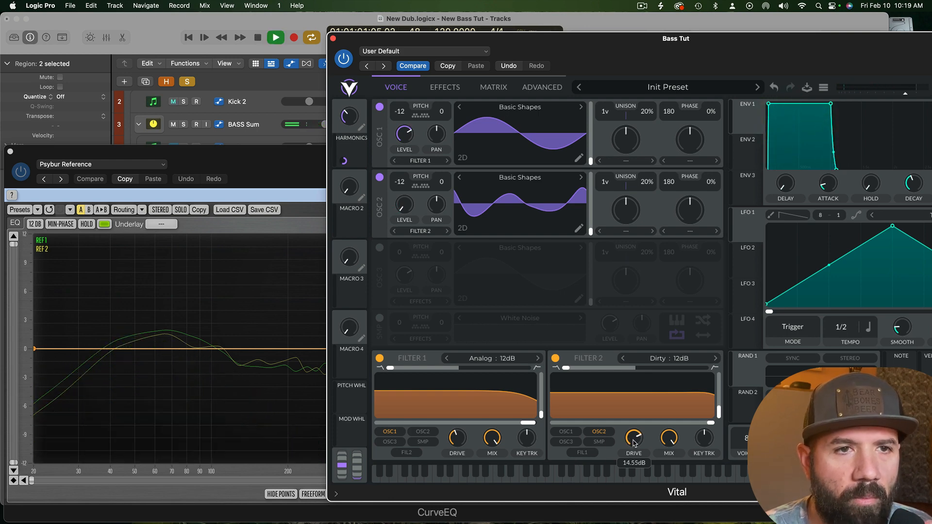
pyautogui.press('space')
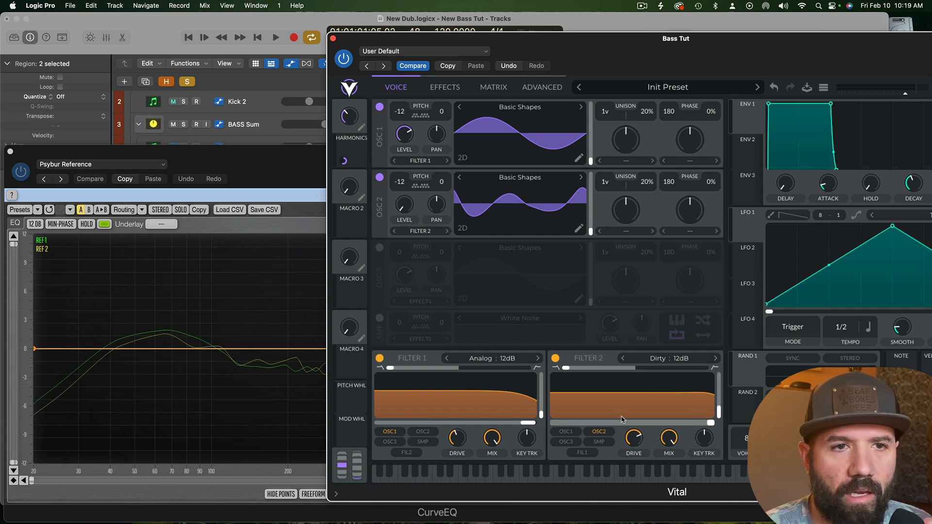
# Step: Turn off solo to play the bass with the other tracks, set the Harmonics macro to about 0.375, and stop playback
pyautogui.click(187, 83)
pyautogui.press('space')
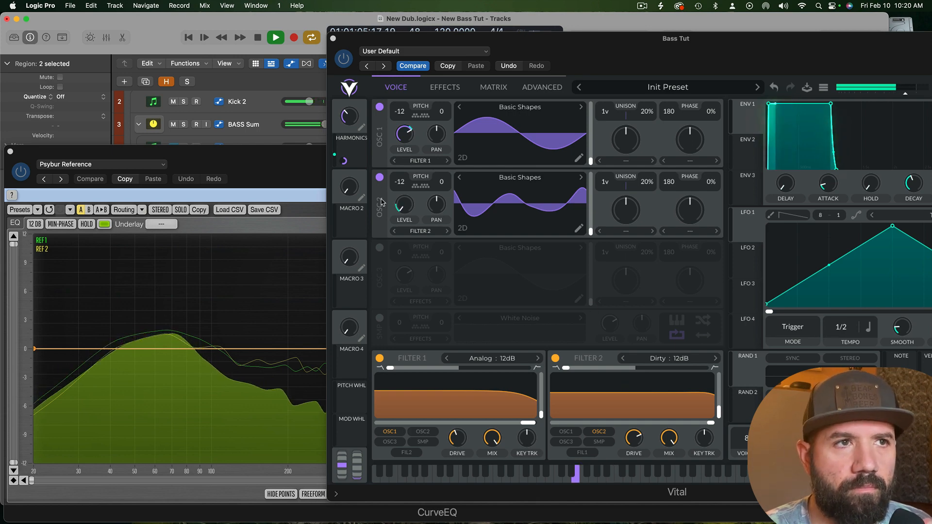
pyautogui.click(352, 117)
pyautogui.moveTo(351, 114); pyautogui.dragTo(353, 122)
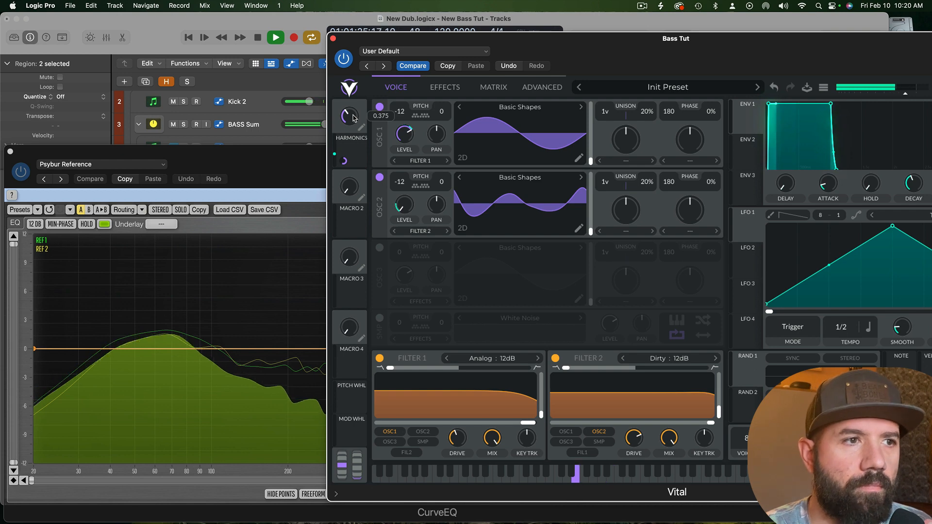
pyautogui.press('space')
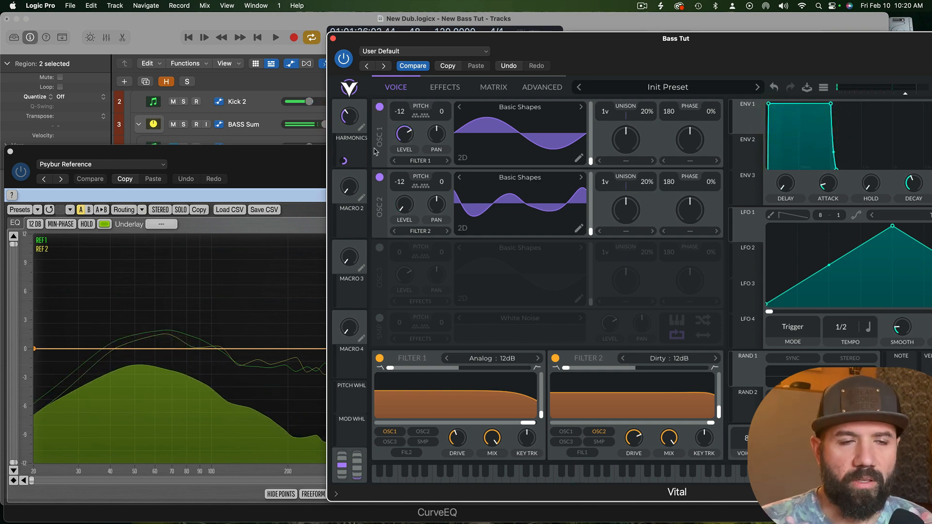
# Step: Turn solo back on for the selected bass regions and bring the synth window back into view
pyautogui.click(187, 81)
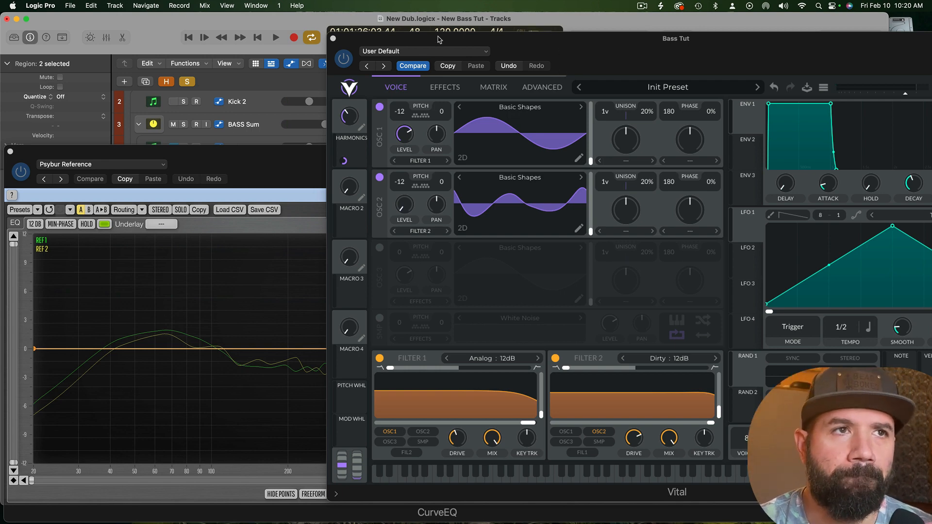
pyautogui.moveTo(438, 39); pyautogui.dragTo(666, 41)
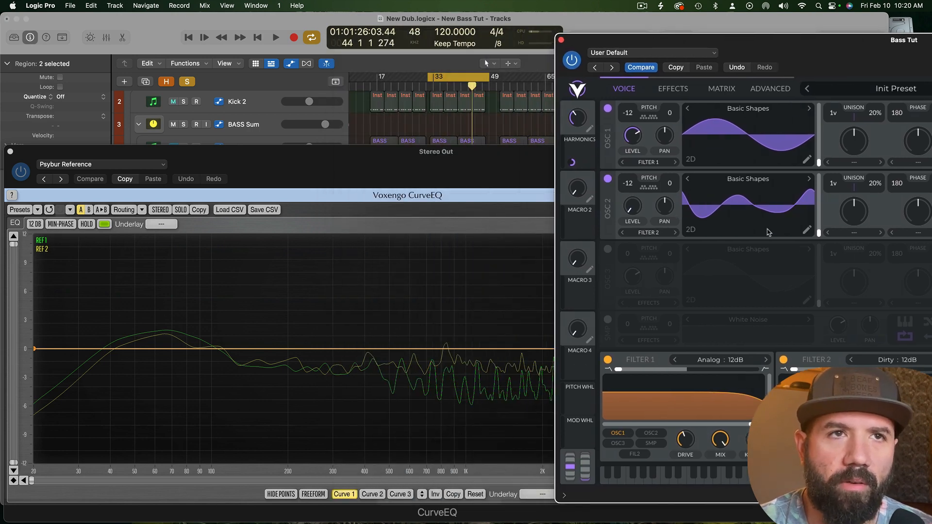
pyautogui.moveTo(825, 48); pyautogui.dragTo(533, 52)
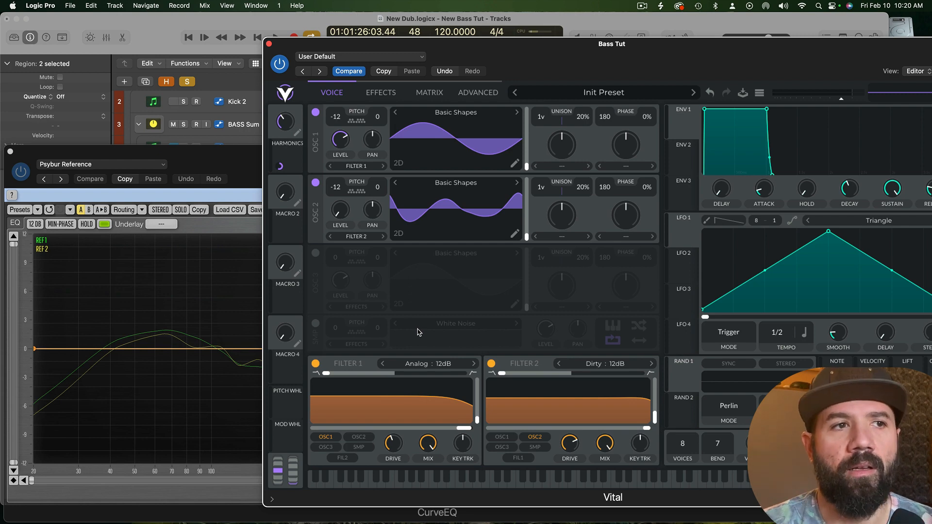
# Step: Enable the sampler and replace its white noise with the Psybur's Tele sample from the Bass Layers folder
pyautogui.click(315, 324)
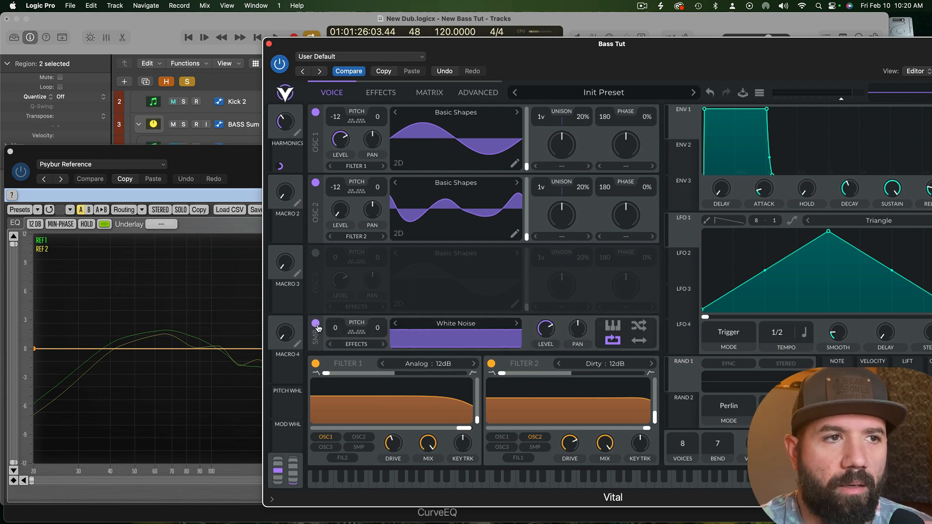
pyautogui.click(479, 327)
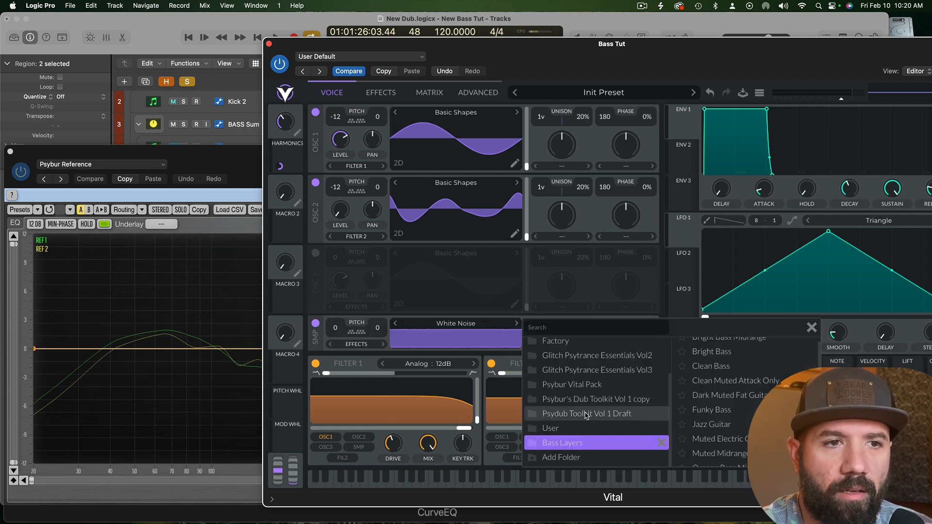
pyautogui.click(578, 430)
pyautogui.click(574, 444)
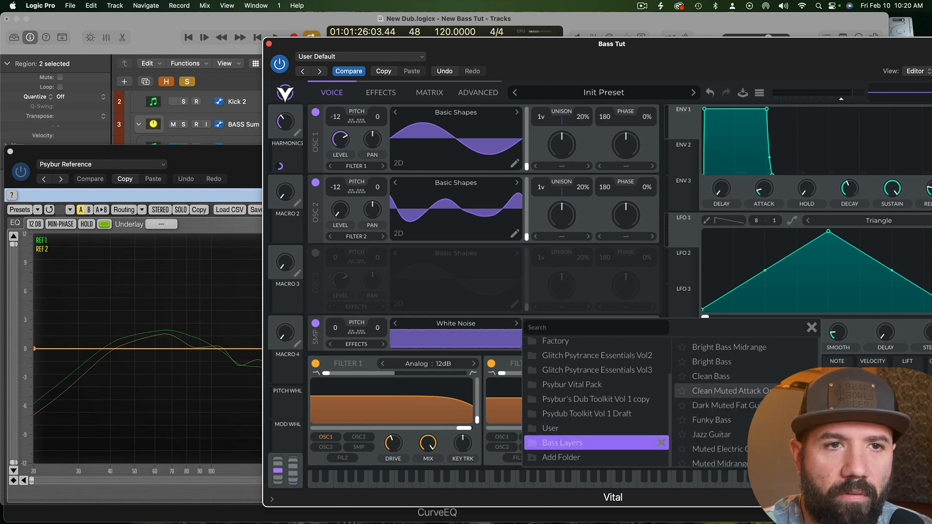
pyautogui.scroll(-5, 760, 373)
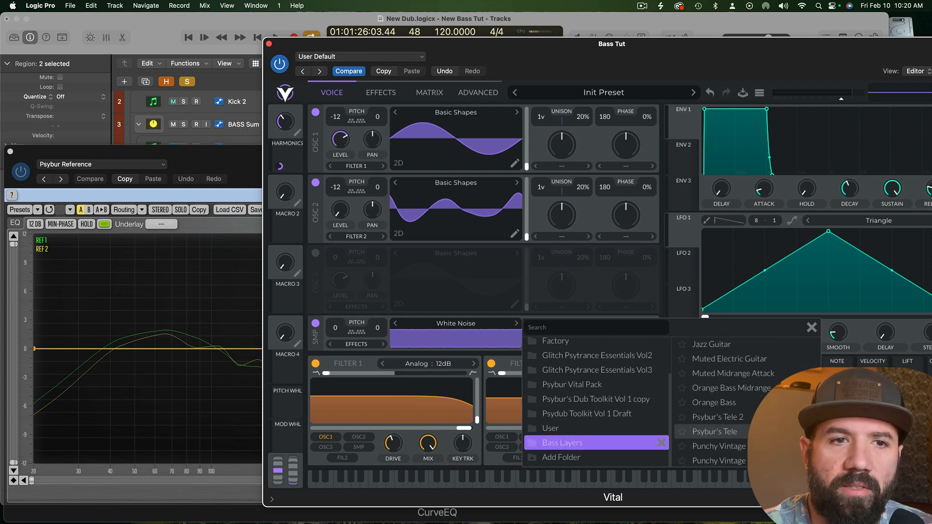
pyautogui.scroll(-2, 718, 437)
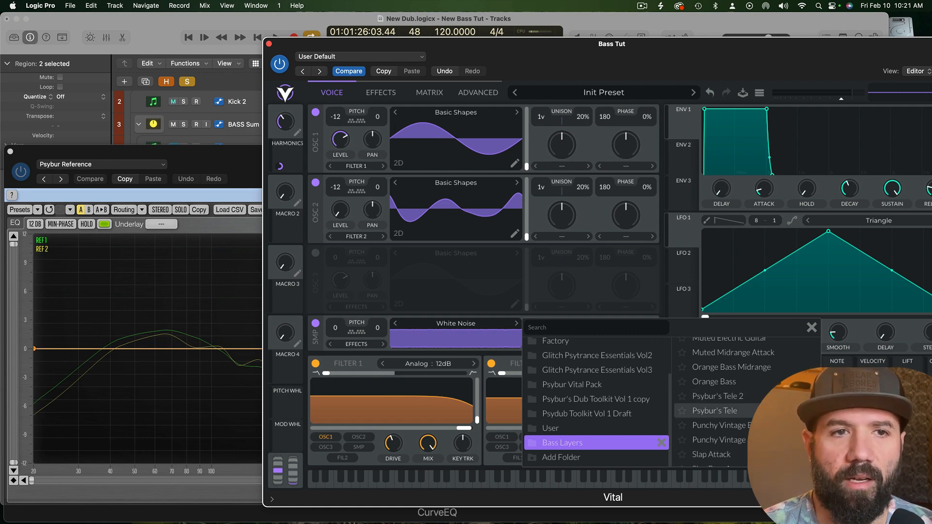
pyautogui.click(757, 411)
pyautogui.click(812, 328)
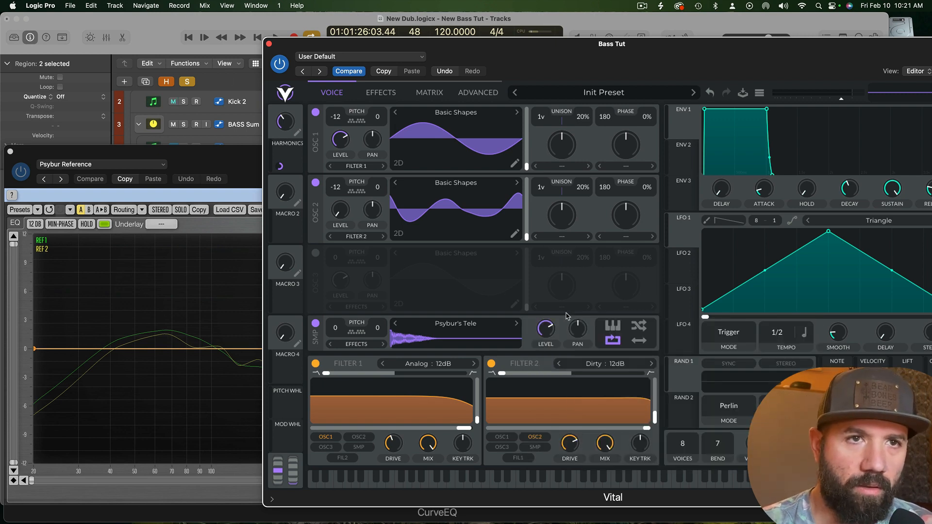
# Step: Set LFO 1 to Envelope mode with its rate in seconds
pyautogui.click(737, 339)
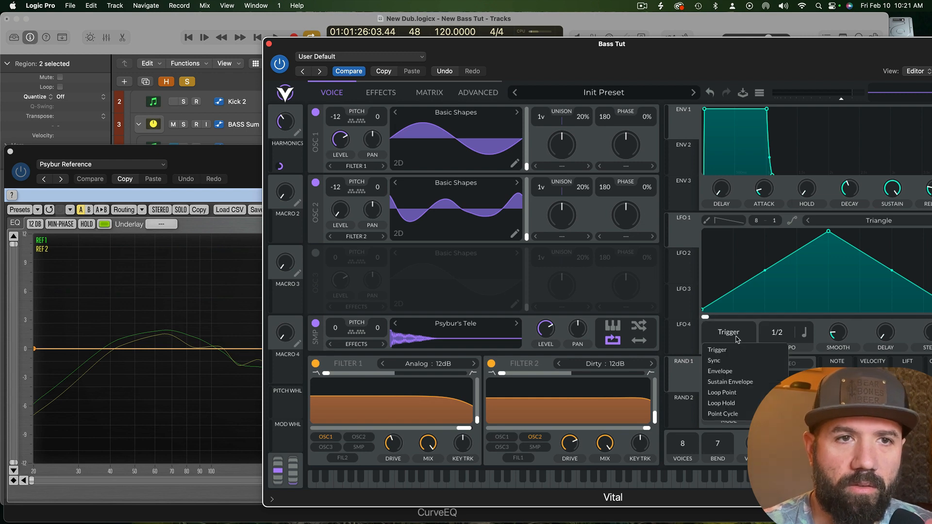
pyautogui.click(728, 371)
pyautogui.click(804, 332)
pyautogui.click(809, 352)
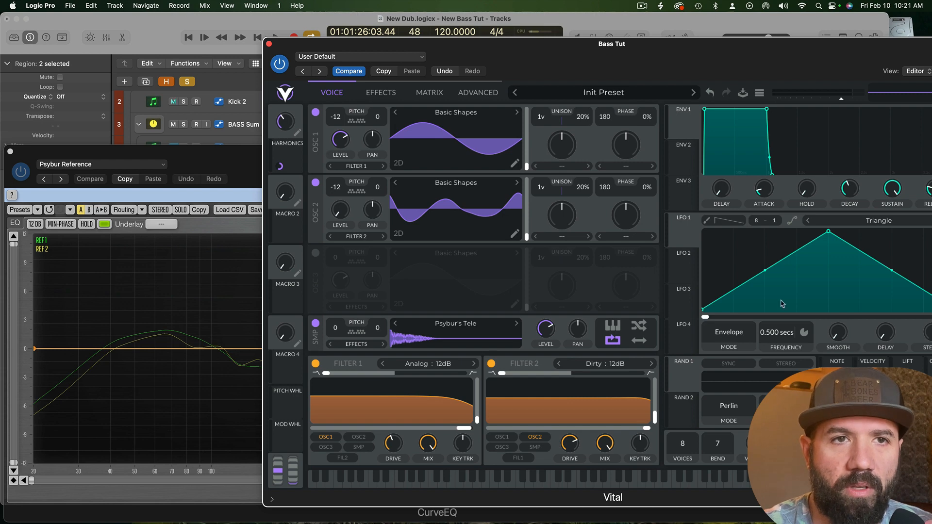
# Step: Reshape the LFO 1 triangle into a decay starting at its peak, with the slope curved inward
pyautogui.moveTo(828, 232); pyautogui.dragTo(682, 234)
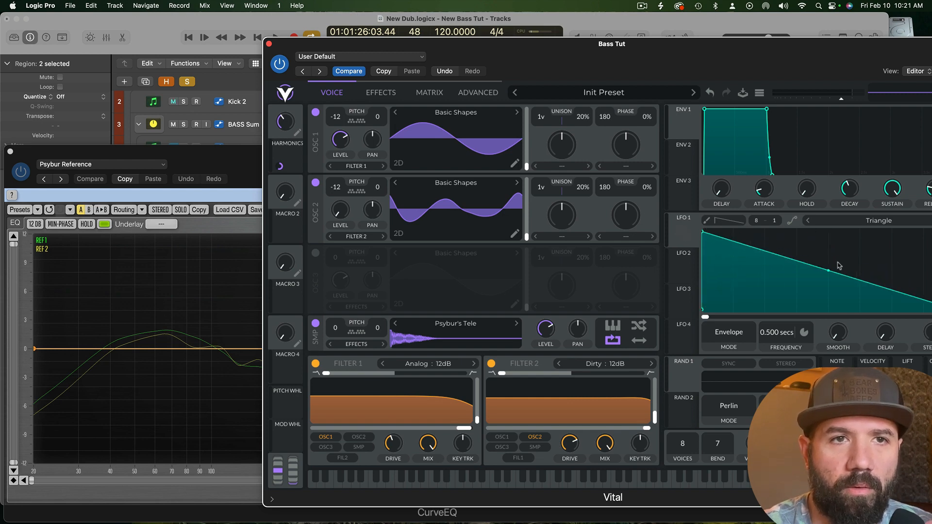
pyautogui.moveTo(659, 47); pyautogui.dragTo(599, 33)
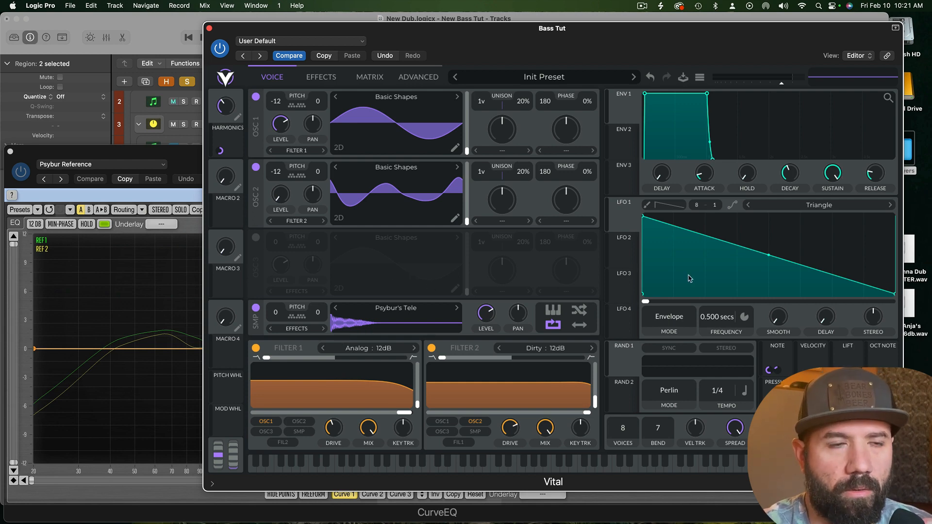
pyautogui.moveTo(768, 256); pyautogui.dragTo(771, 284)
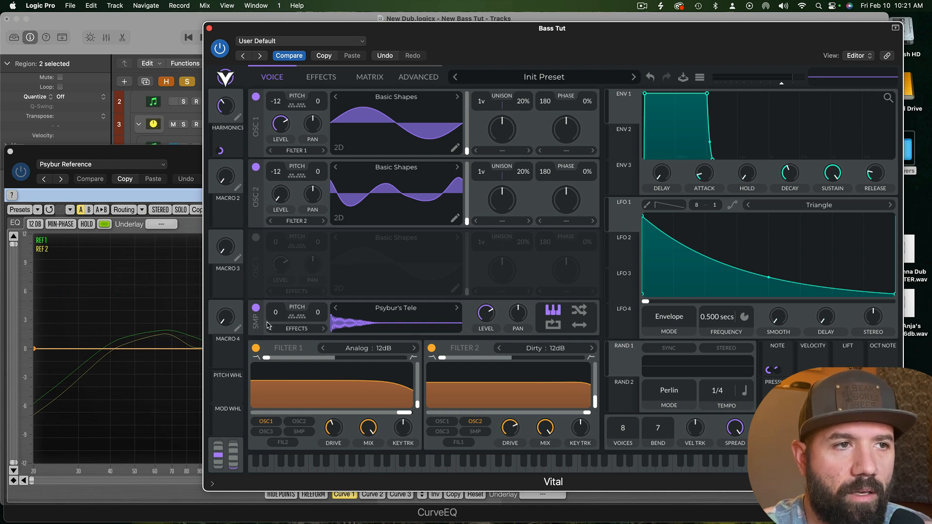
# Step: Transpose the sampler up 12 semitones, set its level to 0.000, and modulate that level with an adjusted amount of LFO 1
pyautogui.moveTo(277, 316); pyautogui.dragTo(278, 320)
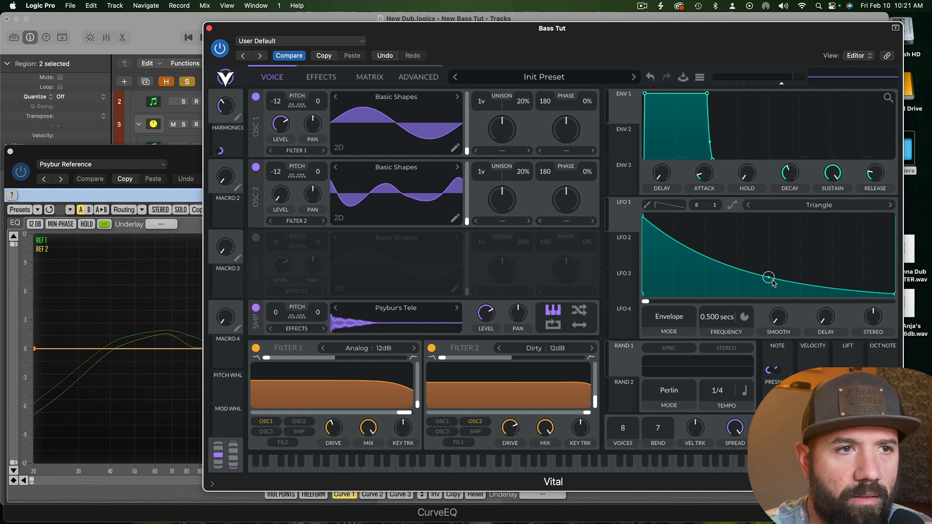
pyautogui.moveTo(485, 324); pyautogui.dragTo(479, 370)
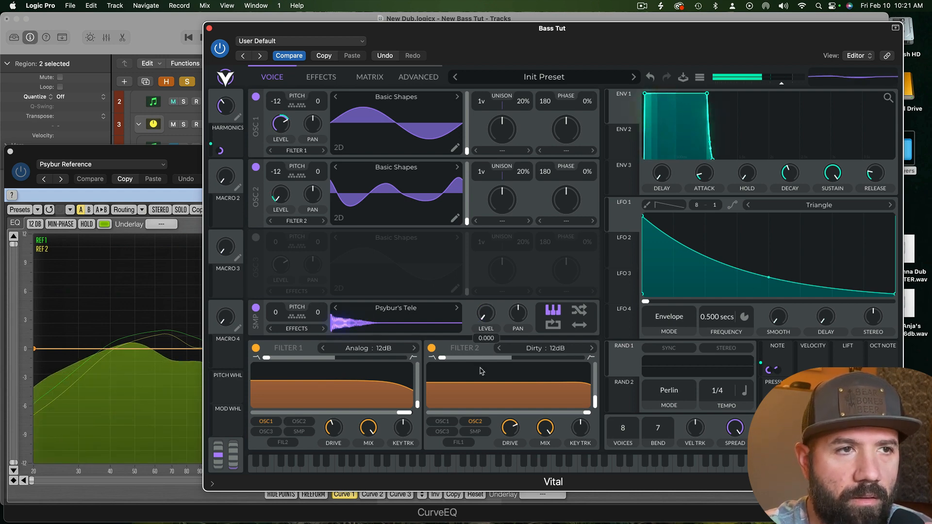
pyautogui.moveTo(627, 224); pyautogui.dragTo(485, 321)
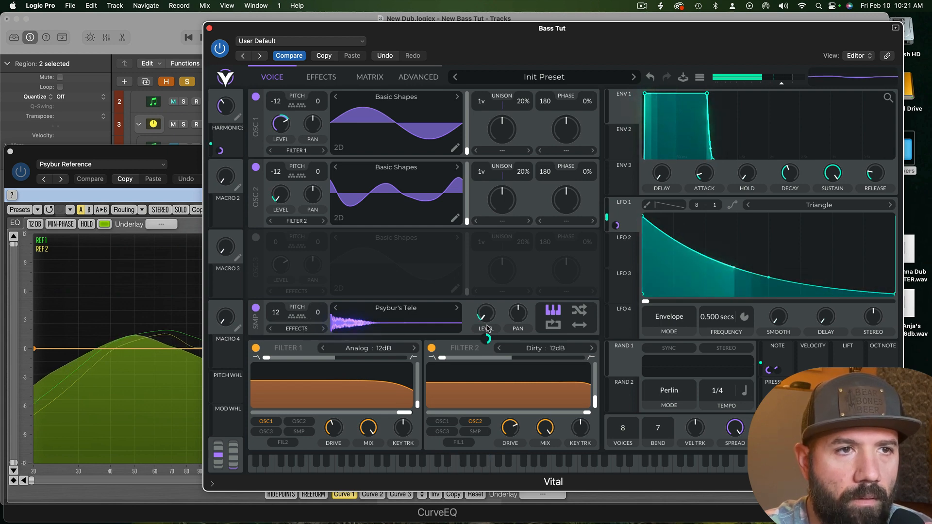
pyautogui.moveTo(487, 339)
pyautogui.mouseDown()
pyautogui.moveTo(487, 365)
pyautogui.moveTo(487, 357)
pyautogui.mouseUp()
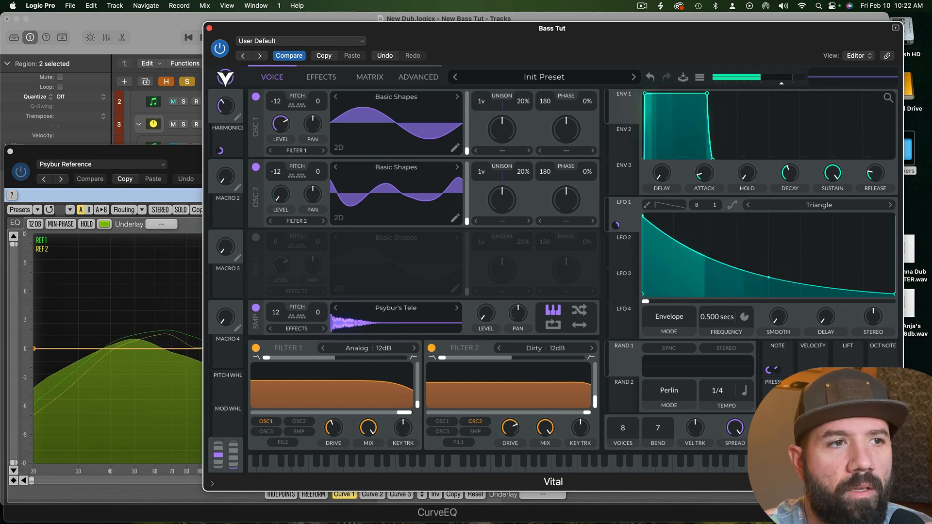
# Step: Route Oscillator 1 to Effects and the sampler to Filter 1
pyautogui.moveTo(482, 43); pyautogui.dragTo(491, 42)
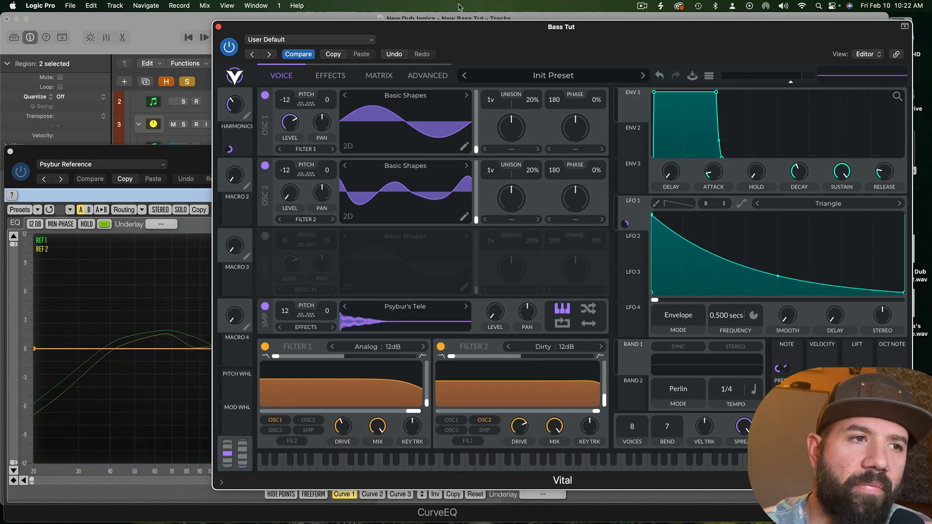
pyautogui.click(300, 152)
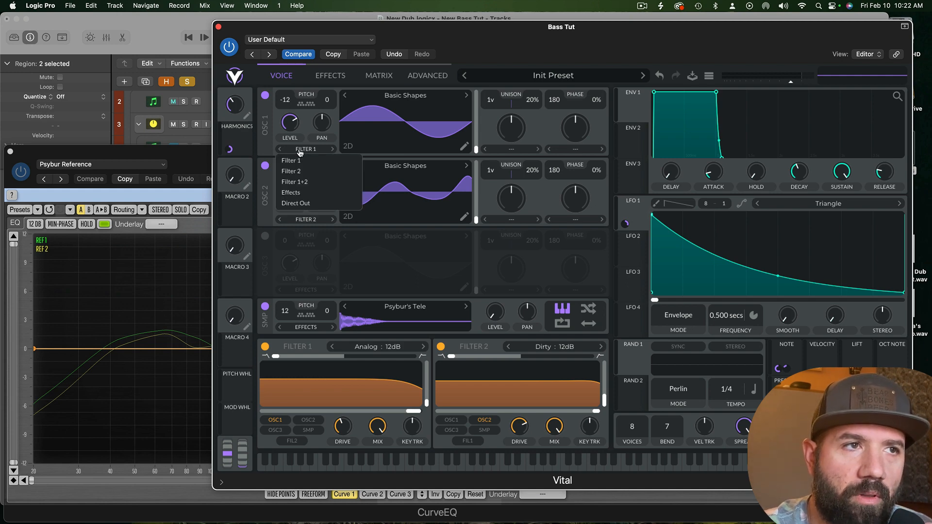
pyautogui.click(296, 193)
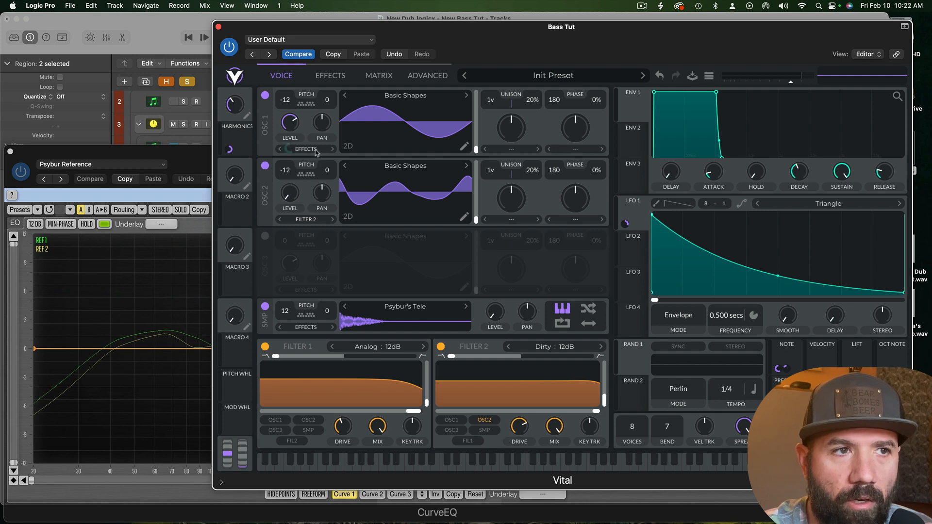
pyautogui.click(319, 329)
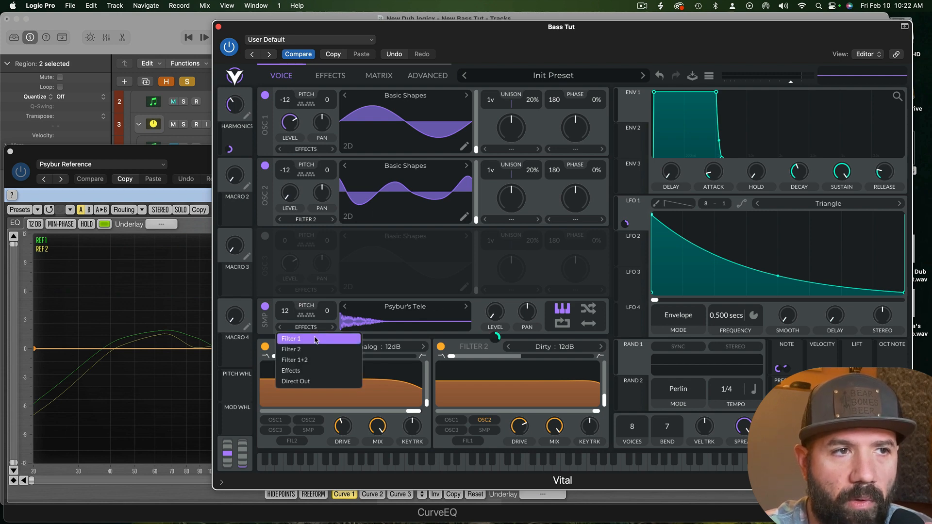
pyautogui.click(315, 339)
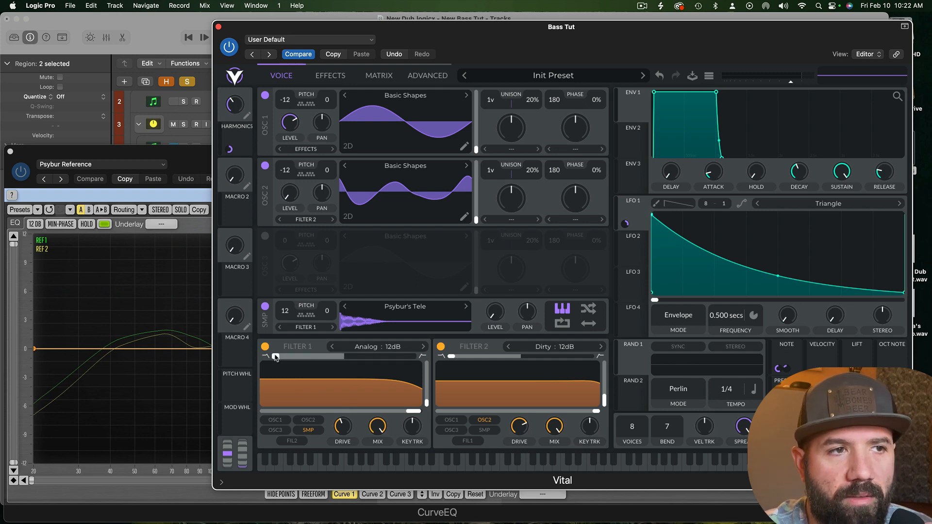
# Step: Turn Filter 1 into a high-pass for the sampler by shifting its blend to the high end and lowering the cutoff
pyautogui.moveTo(275, 357)
pyautogui.mouseDown()
pyautogui.moveTo(317, 357)
pyautogui.moveTo(280, 363)
pyautogui.mouseUp()
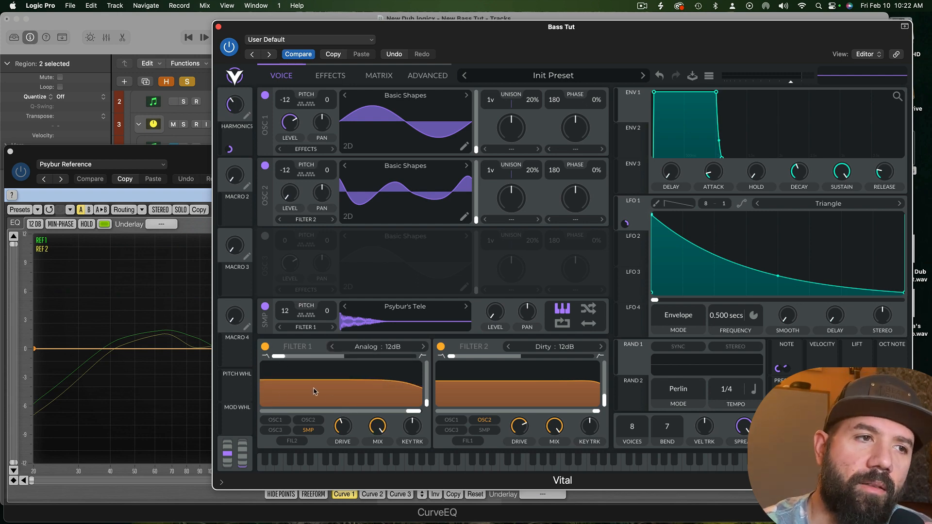
pyautogui.moveTo(387, 32); pyautogui.dragTo(661, 44)
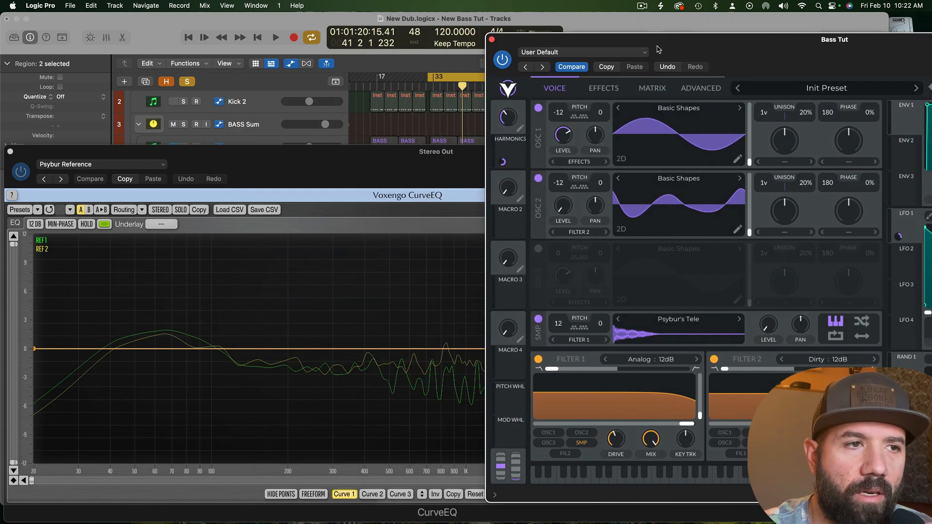
pyautogui.moveTo(746, 44); pyautogui.dragTo(505, 45)
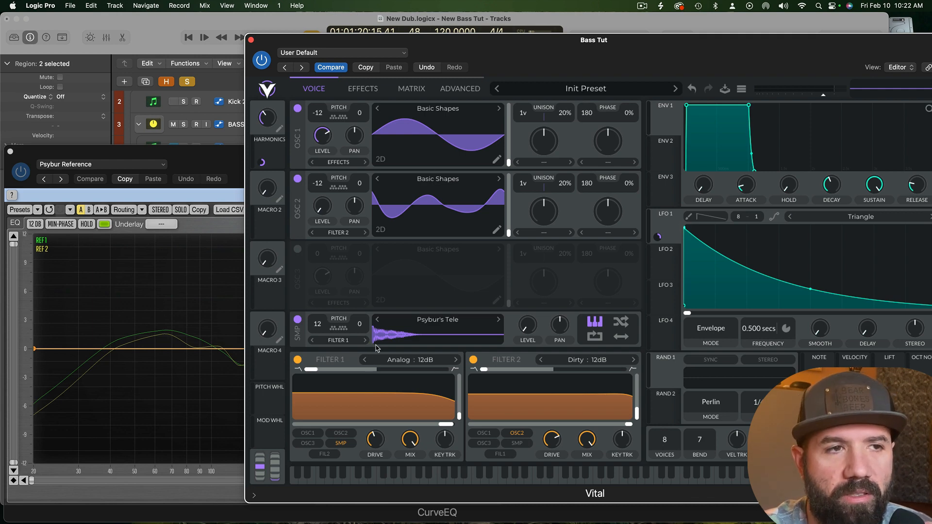
pyautogui.click(427, 319)
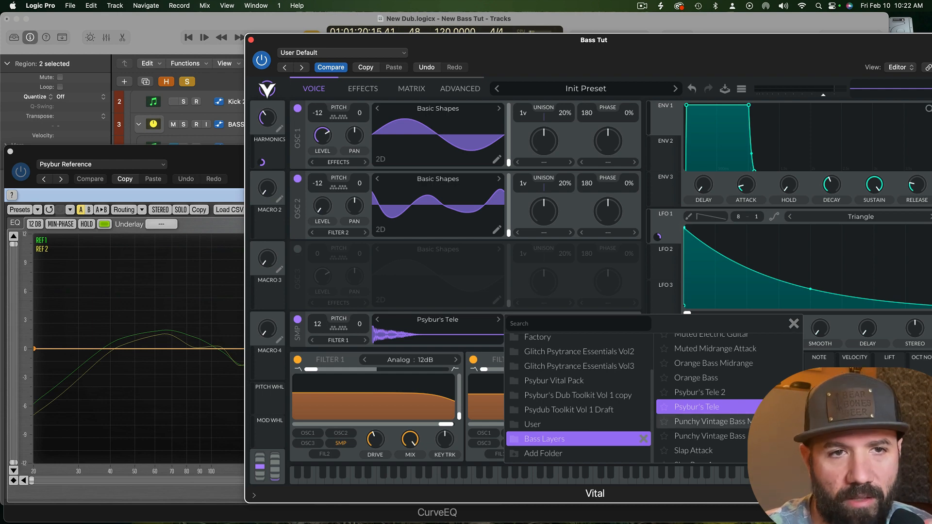
pyautogui.click(793, 324)
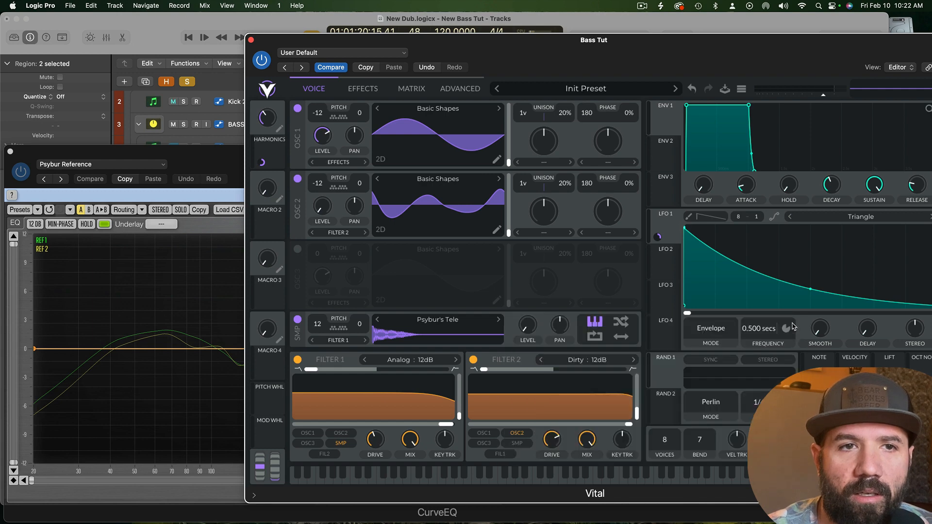
pyautogui.moveTo(311, 371); pyautogui.dragTo(444, 370)
pyautogui.moveTo(445, 425); pyautogui.dragTo(367, 432)
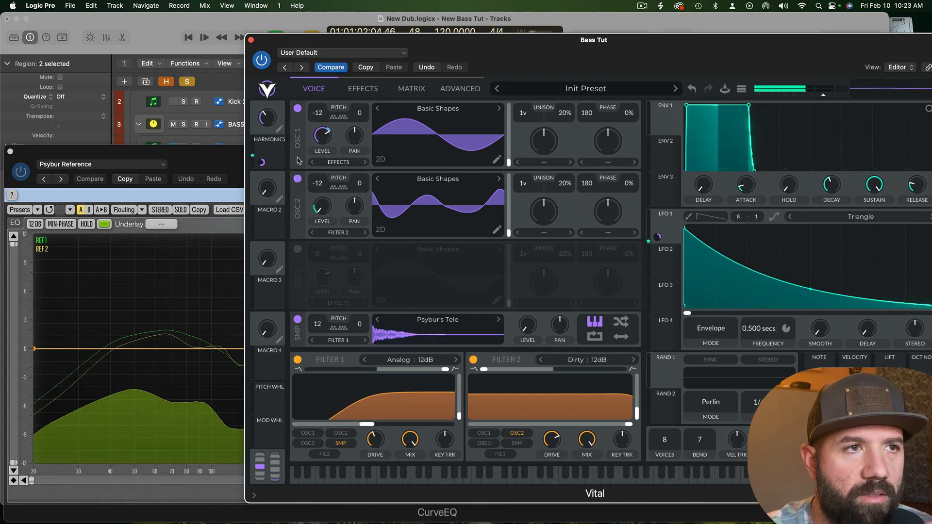
# Step: Switch off Oscillators 1 and 2 to hear the sampler alone, and increase the Filter 1 drive
pyautogui.click(297, 178)
pyautogui.click(297, 108)
pyautogui.moveTo(367, 425); pyautogui.dragTo(379, 439)
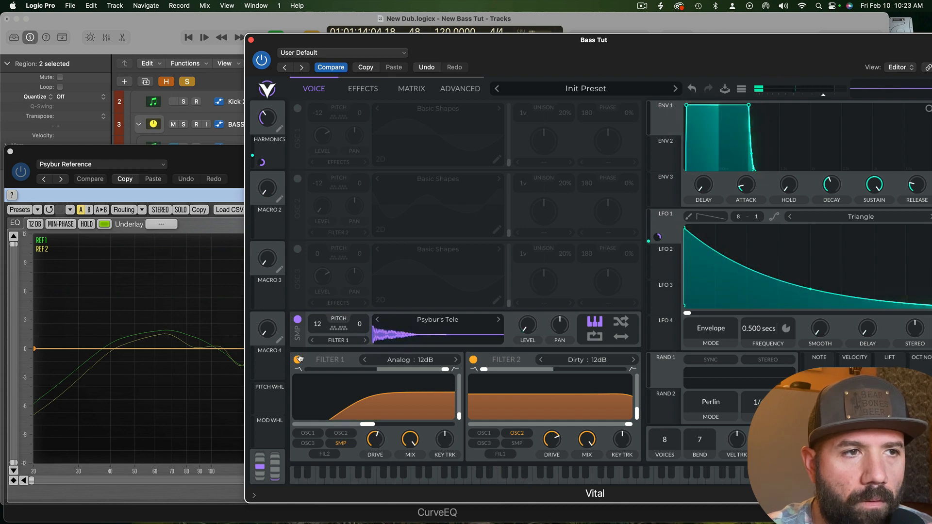
# Step: Re-enable Oscillator 2 and lower the Filter 1 cutoff further while listening to it with the sampler
pyautogui.click(297, 178)
pyautogui.press('space')
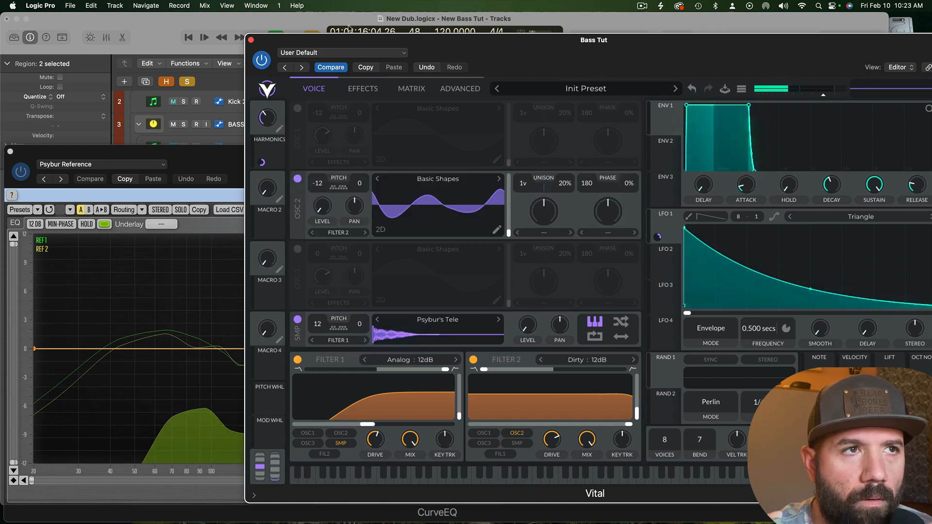
pyautogui.moveTo(363, 44); pyautogui.dragTo(296, 4)
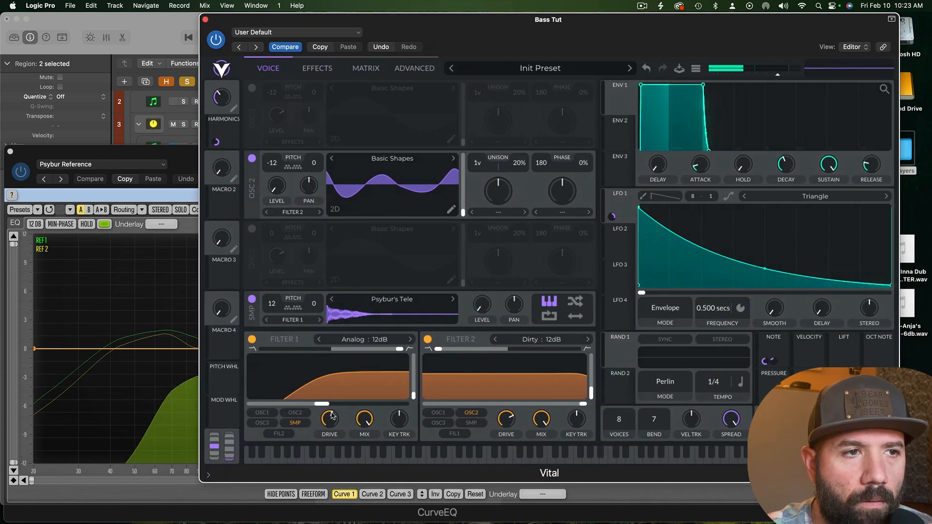
pyautogui.moveTo(321, 404); pyautogui.dragTo(300, 408)
pyautogui.moveTo(442, 37); pyautogui.dragTo(441, 61)
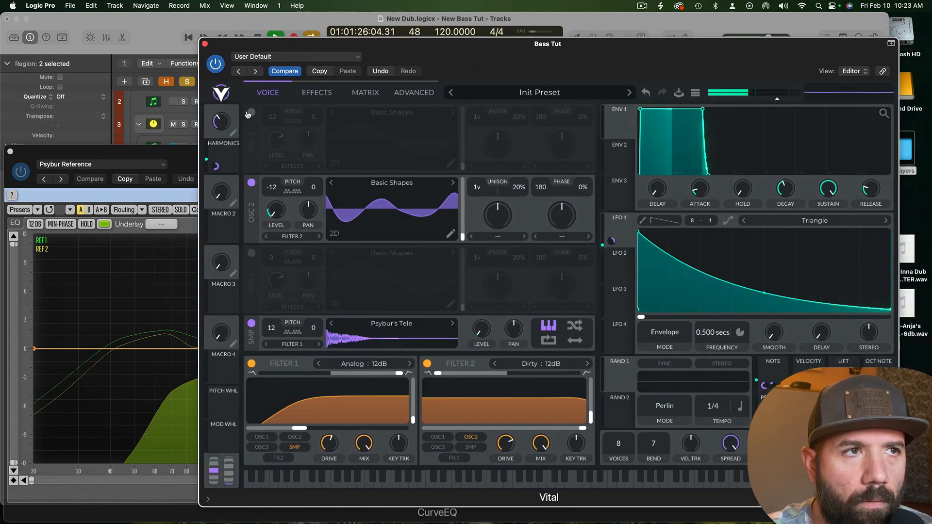
# Step: Re-enable Oscillator 1, then raise the resonance and cutoff of Filter 1 slightly
pyautogui.click(251, 112)
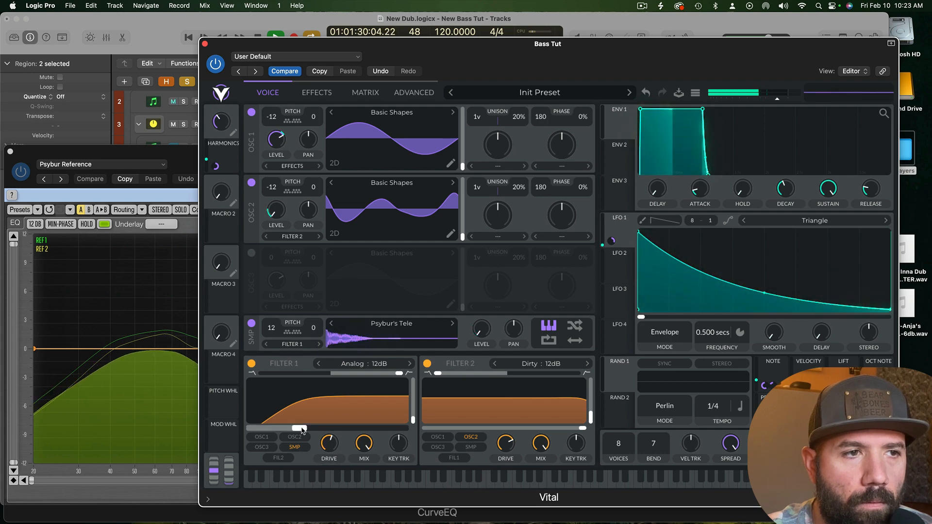
pyautogui.moveTo(411, 424); pyautogui.dragTo(412, 413)
pyautogui.moveTo(301, 429); pyautogui.dragTo(311, 430)
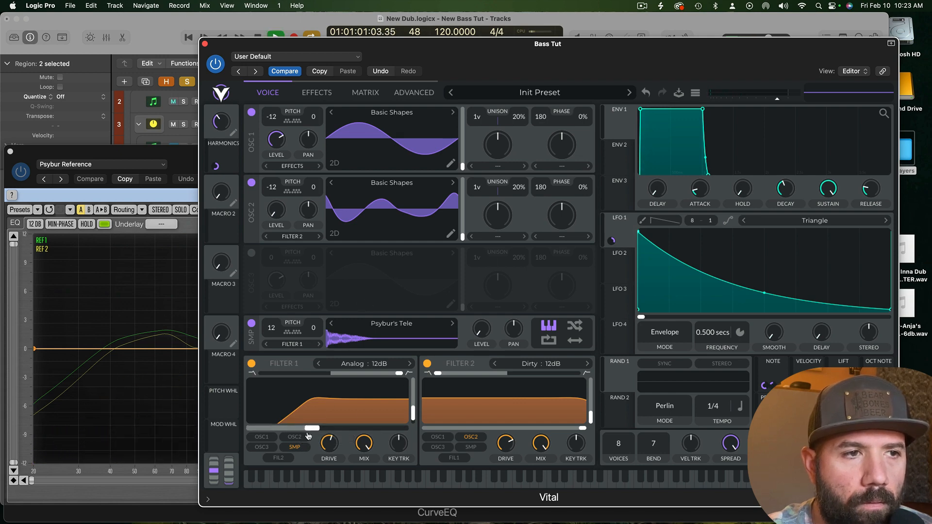
# Step: Lower the Filter 1 cutoff slightly and set the LFO 1 modulation on the sampler level to about 0.209 during playback
pyautogui.moveTo(311, 430)
pyautogui.mouseDown()
pyautogui.moveTo(319, 430)
pyautogui.moveTo(303, 431)
pyautogui.mouseUp()
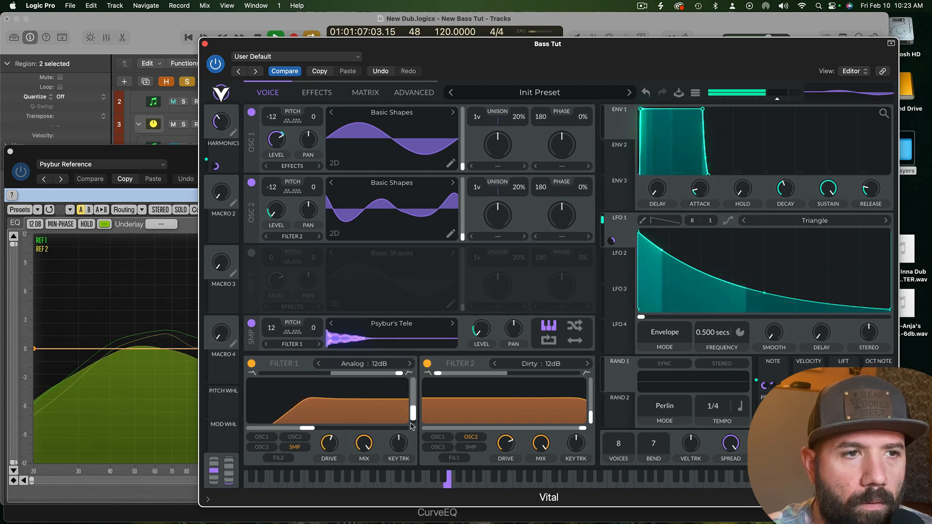
pyautogui.moveTo(413, 415)
pyautogui.mouseDown()
pyautogui.moveTo(414, 406)
pyautogui.moveTo(413, 415)
pyautogui.mouseUp()
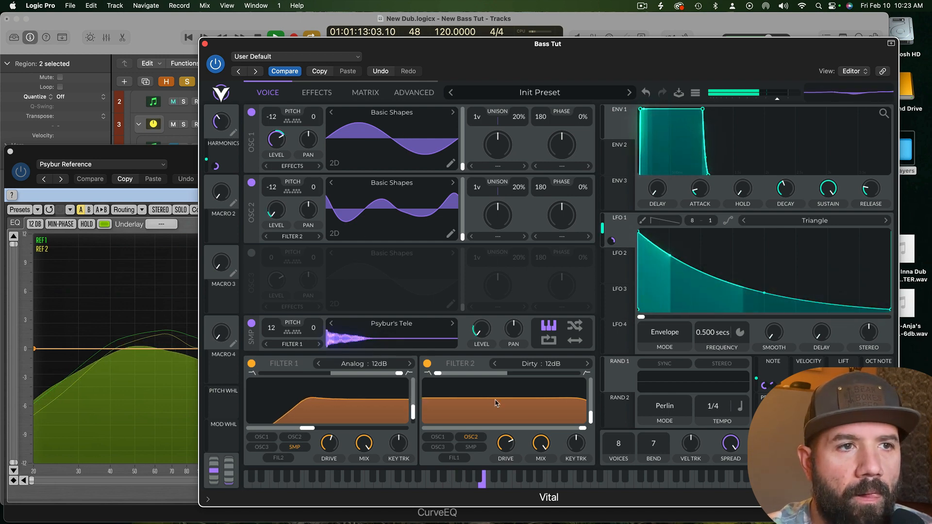
pyautogui.moveTo(482, 326)
pyautogui.moveTo(482, 353); pyautogui.dragTo(482, 353)
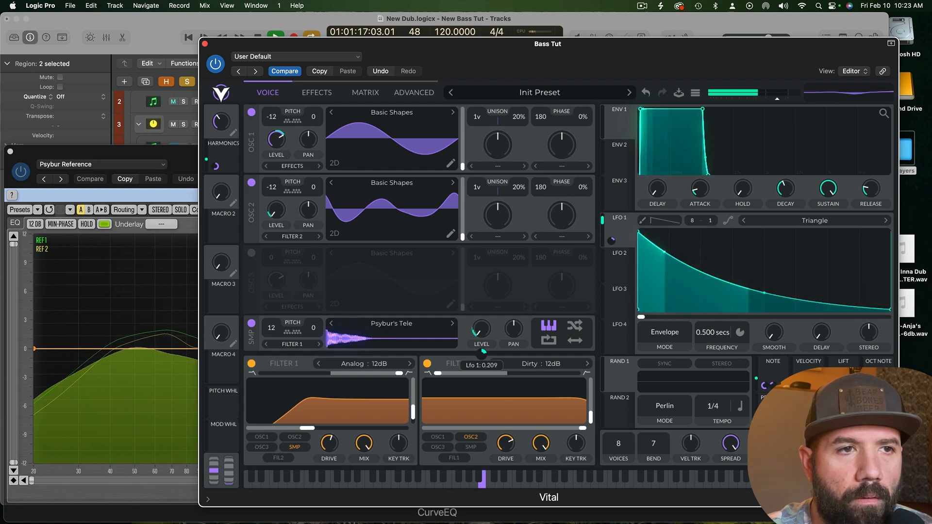
pyautogui.press('space')
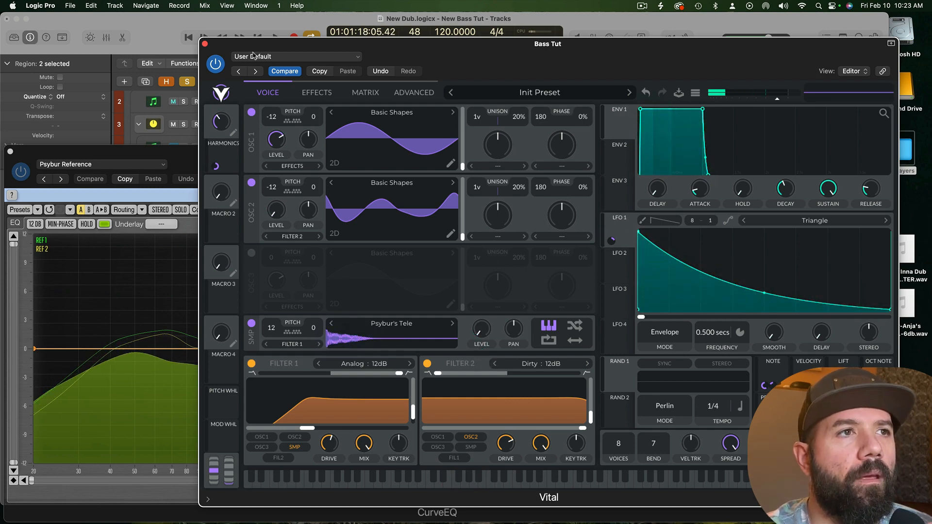
# Step: Turn off the solo to hear the bass in the mix and raise the sampler level's LFO 1 modulation to about 0.34
pyautogui.click(187, 81)
pyautogui.press('space')
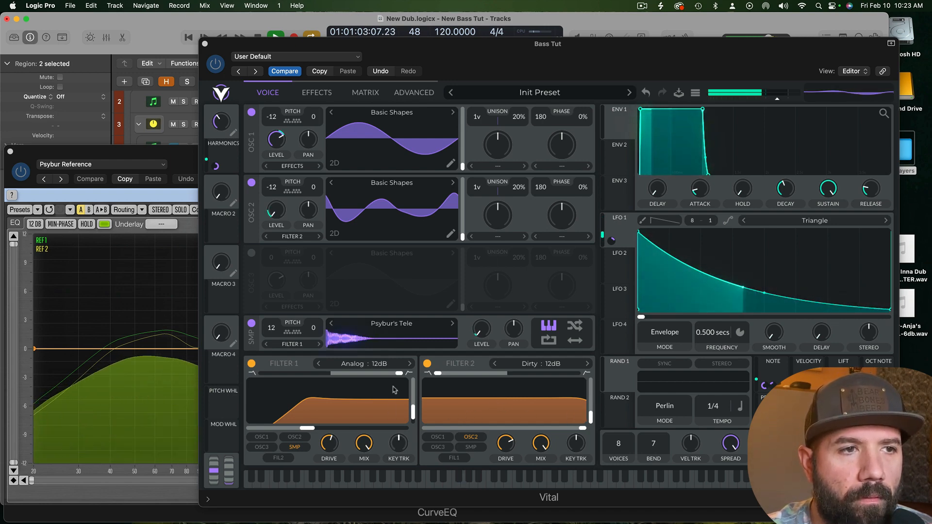
pyautogui.moveTo(482, 343)
pyautogui.moveTo(481, 354); pyautogui.dragTo(482, 342)
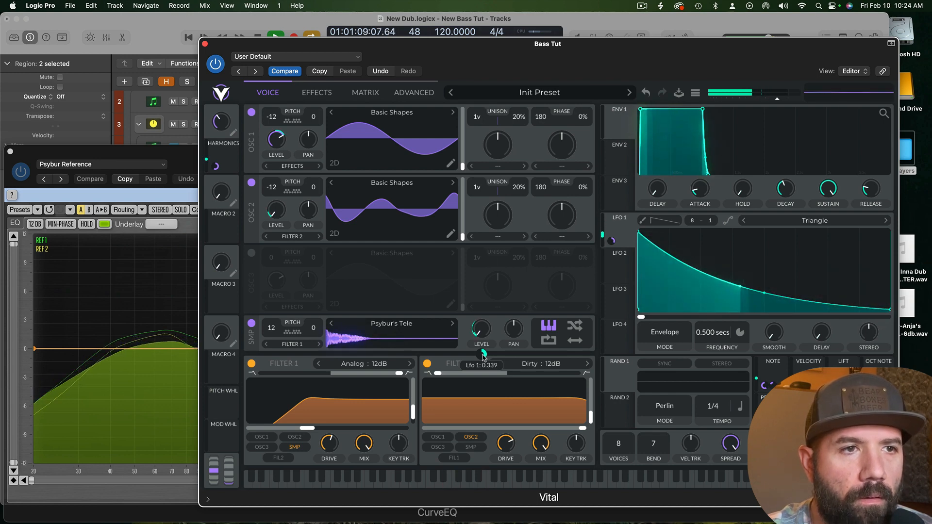
pyautogui.moveTo(483, 356); pyautogui.dragTo(484, 358)
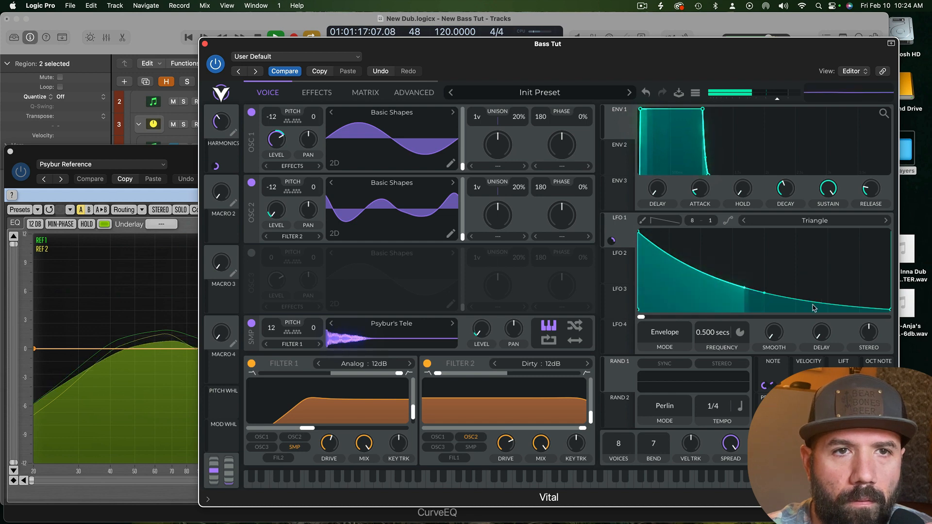
# Step: Reshape the LFO 1 envelope so it falls to zero about halfway along, with an inward-bent decay curve
pyautogui.moveTo(812, 305); pyautogui.dragTo(684, 281)
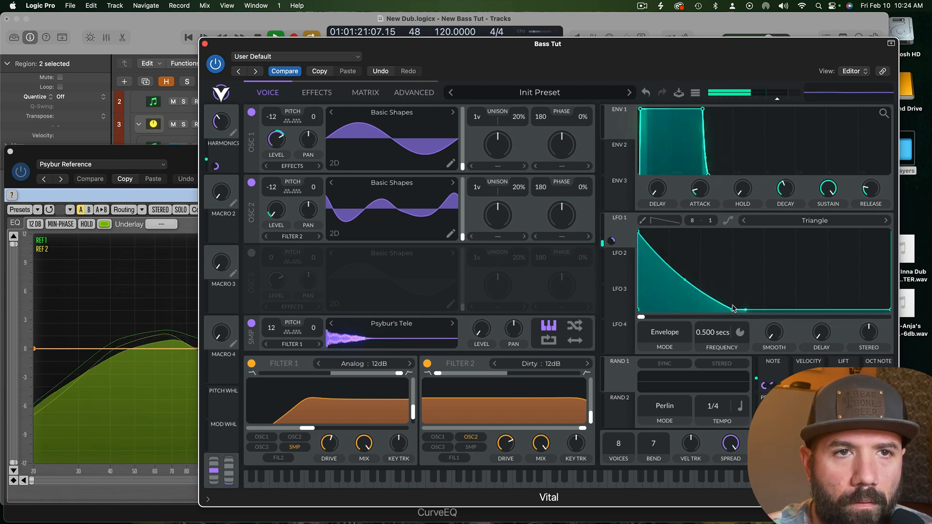
pyautogui.moveTo(732, 308); pyautogui.dragTo(744, 310)
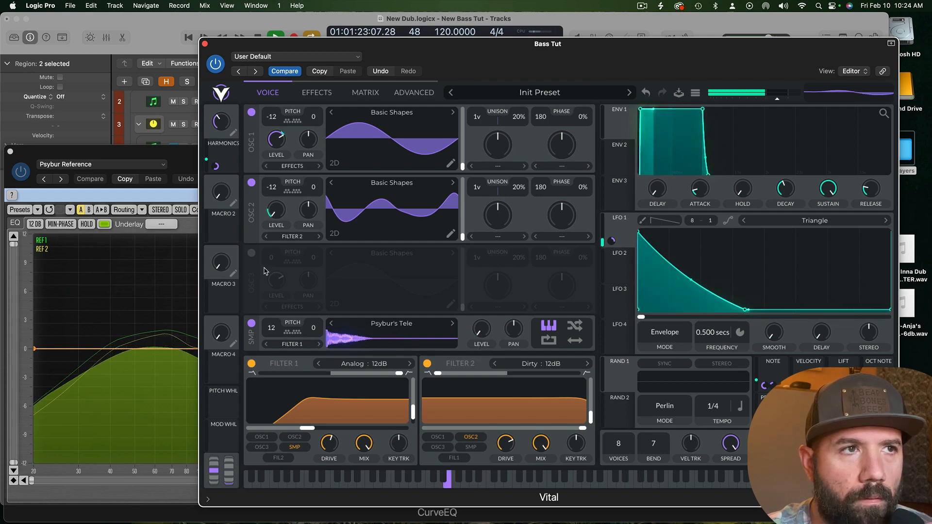
pyautogui.click(186, 82)
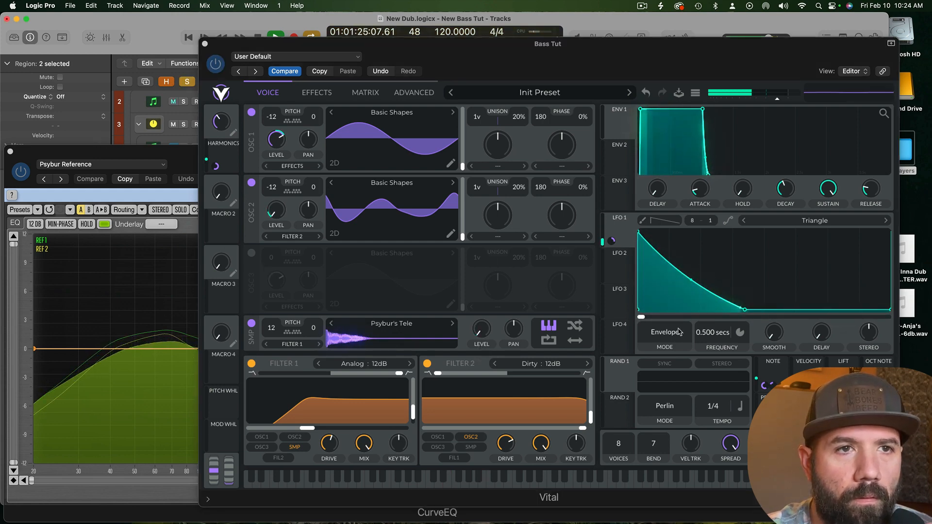
pyautogui.moveTo(744, 310); pyautogui.dragTo(750, 311)
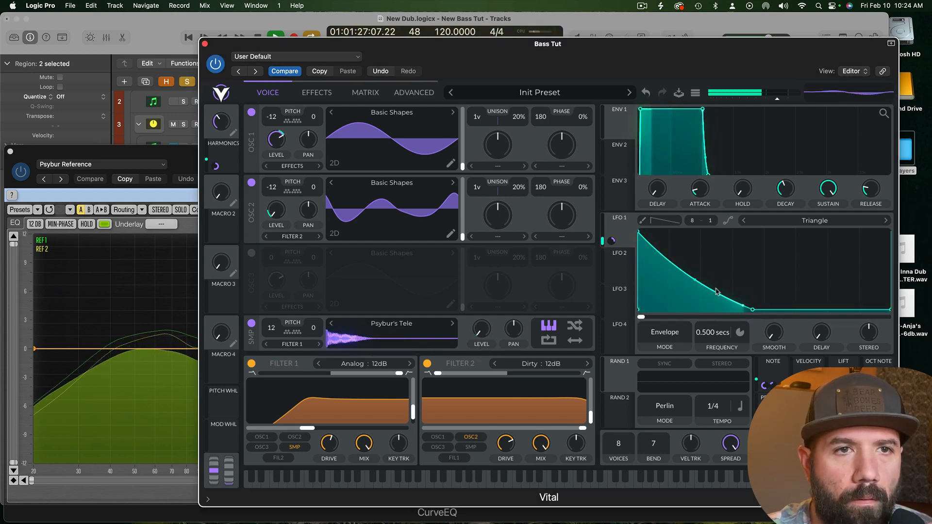
pyautogui.moveTo(694, 280)
pyautogui.mouseDown()
pyautogui.moveTo(677, 296)
pyautogui.moveTo(683, 316)
pyautogui.moveTo(693, 264)
pyautogui.moveTo(682, 286)
pyautogui.mouseUp()
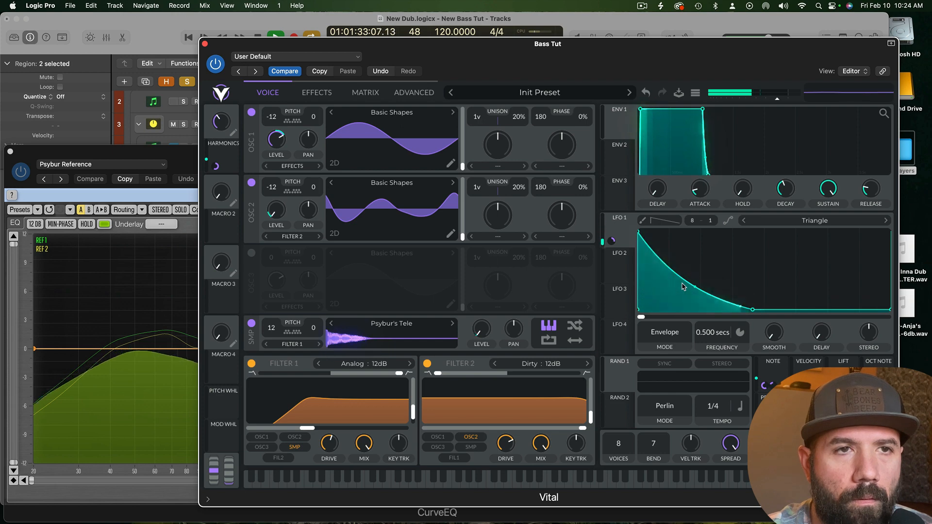
pyautogui.press('space')
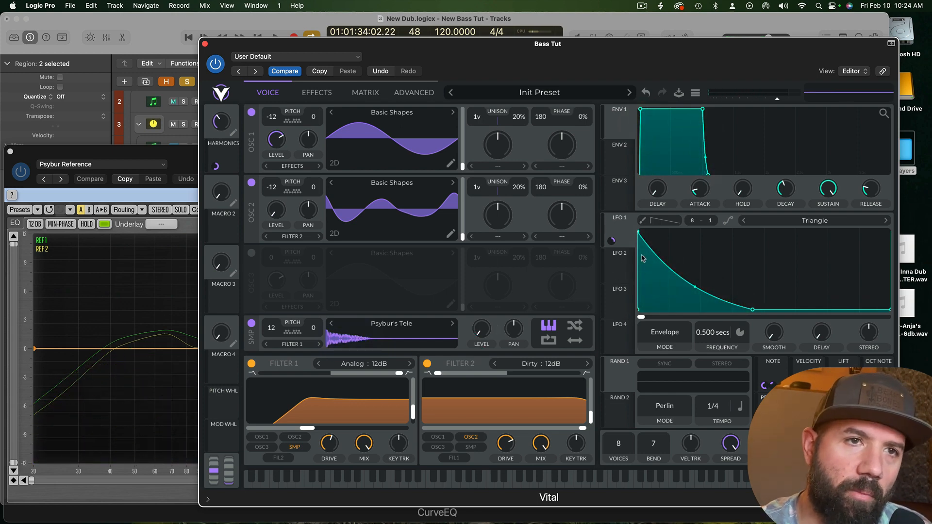
pyautogui.moveTo(752, 309); pyautogui.dragTo(754, 338)
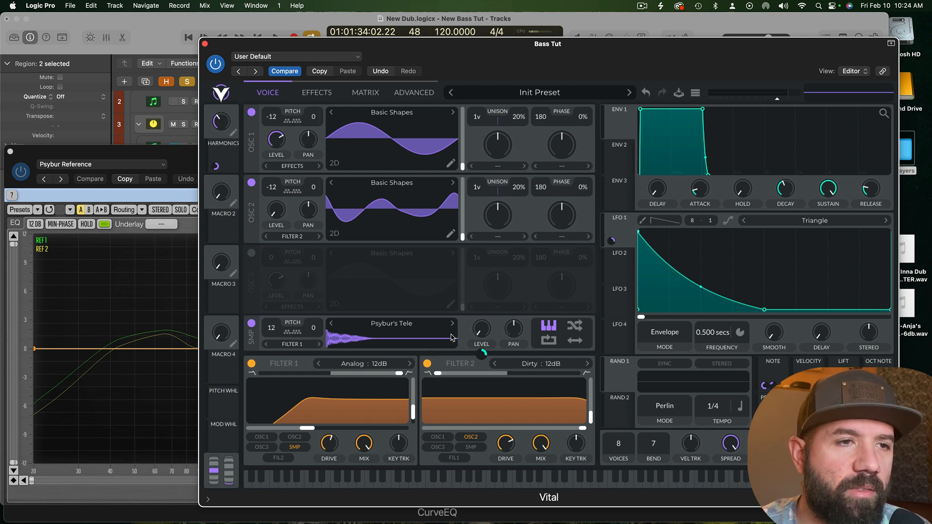
# Step: Load Tweed Muted Guitar from Bass Layers into the sampler and set the LFO 1 modulation of its level to about 0.468
pyautogui.click(401, 326)
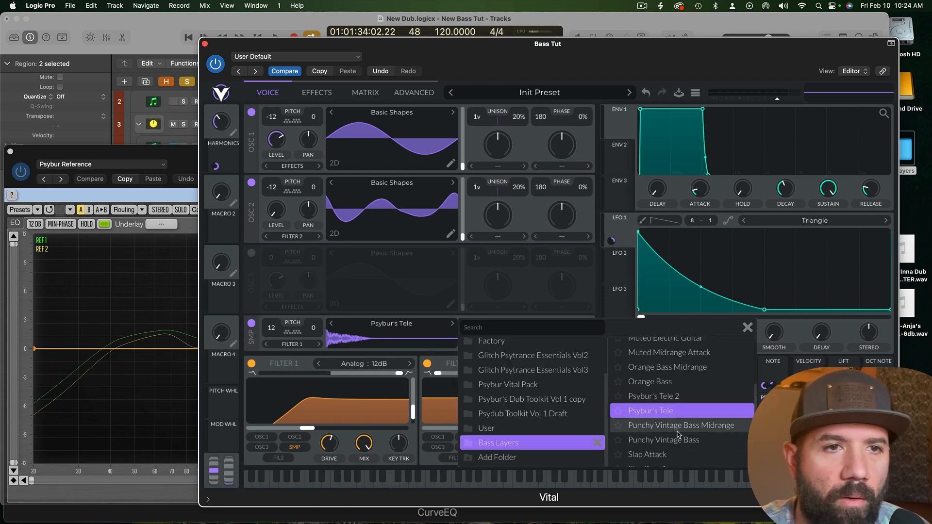
pyautogui.scroll(-5, 691, 441)
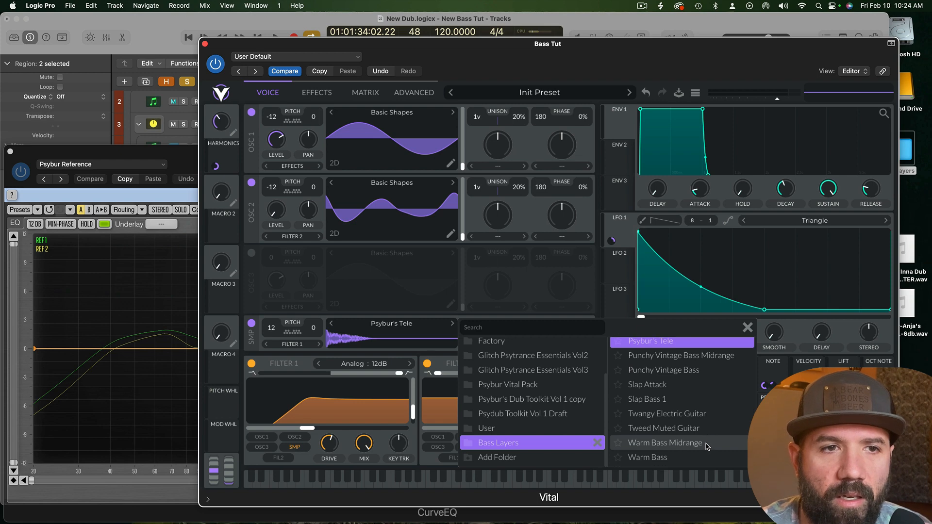
pyautogui.click(664, 428)
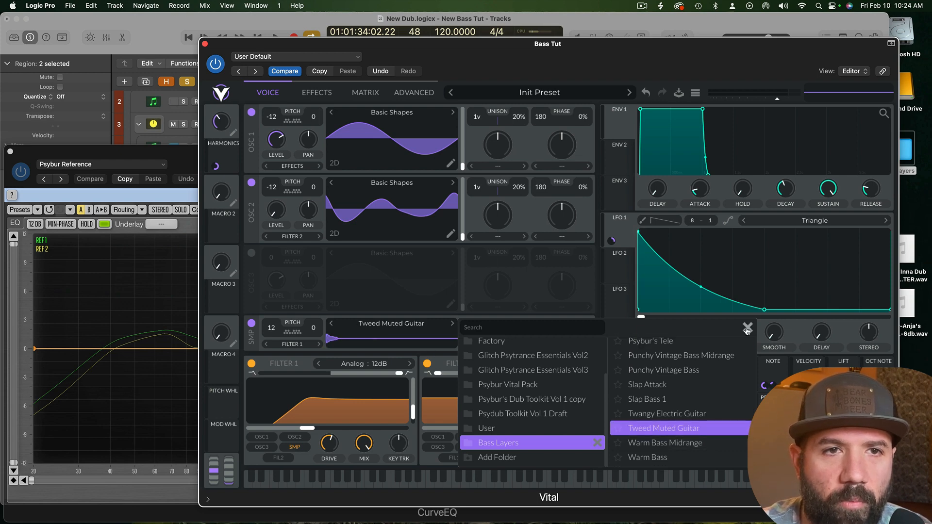
pyautogui.click(747, 327)
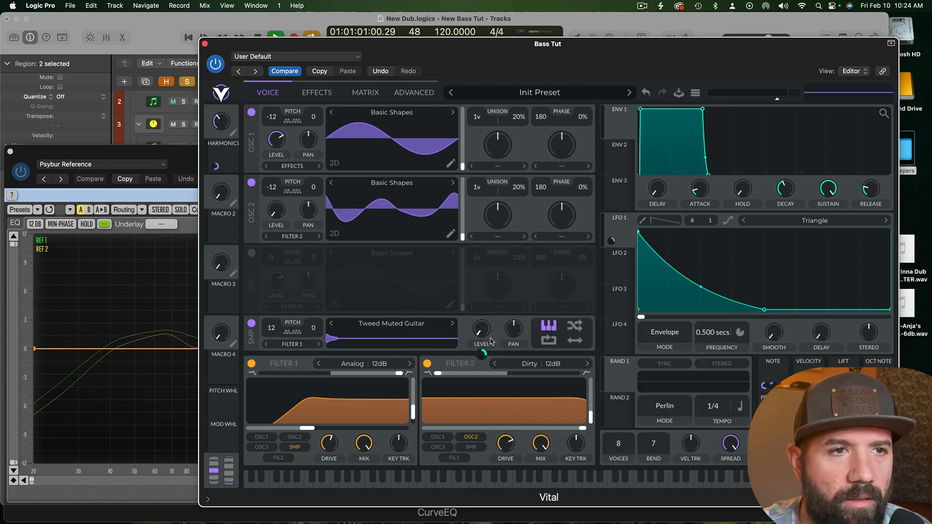
pyautogui.moveTo(482, 354); pyautogui.dragTo(481, 341)
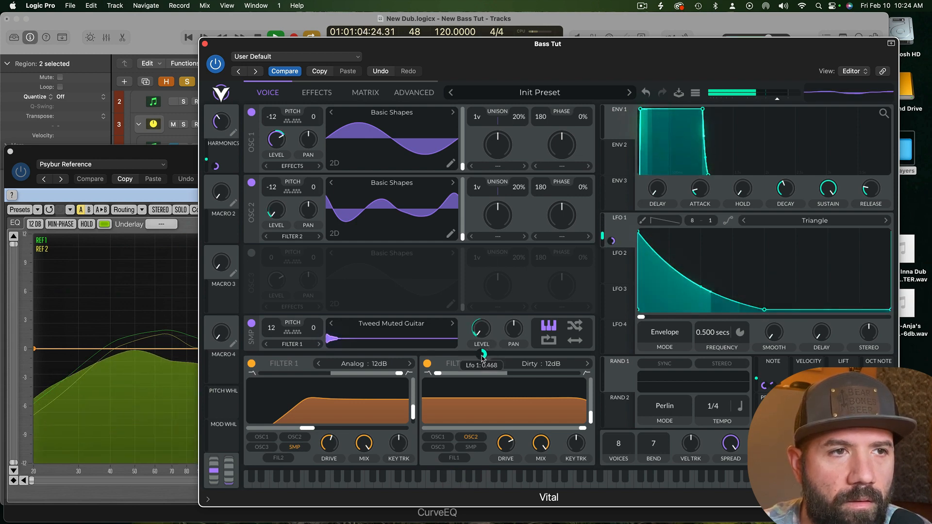
# Step: Audition Warm Bass Midrange and Warm Bass in the sampler, and settle on Muted Midrange Attack from Bass Layers
pyautogui.click(451, 324)
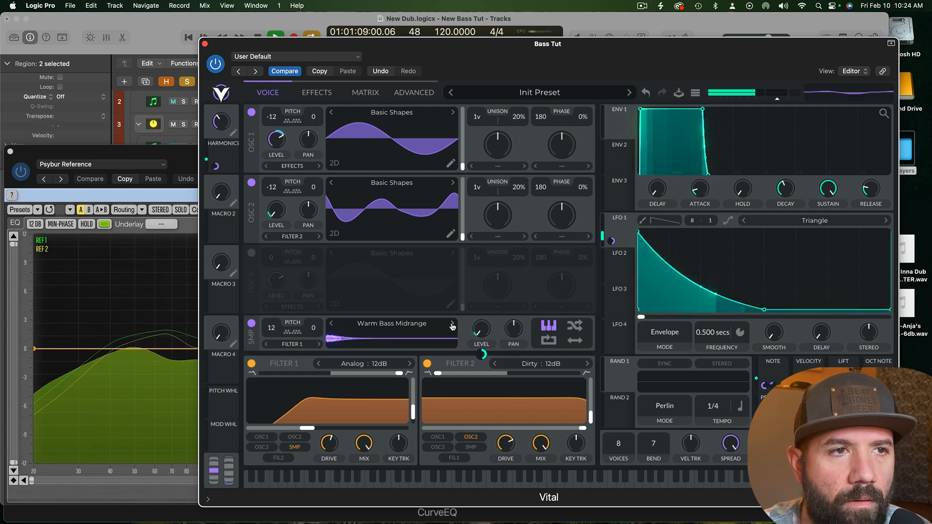
pyautogui.click(451, 324)
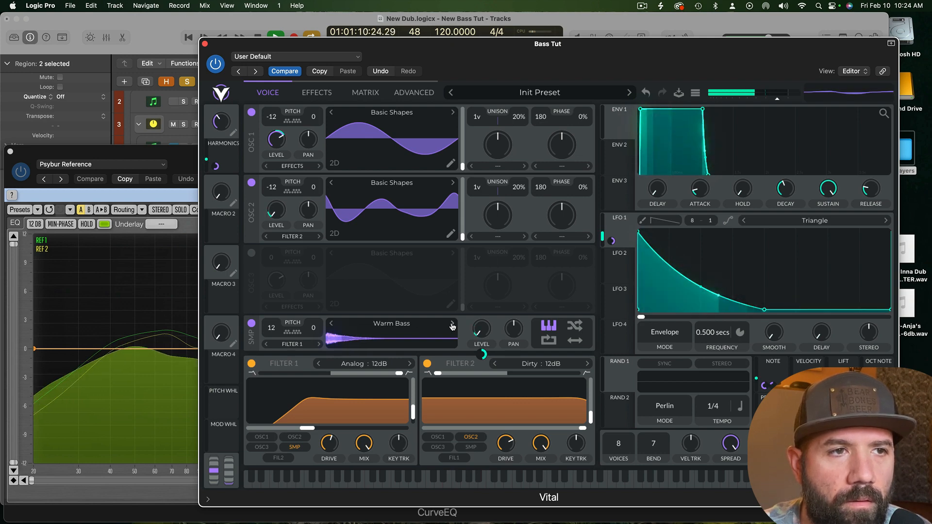
pyautogui.click(421, 324)
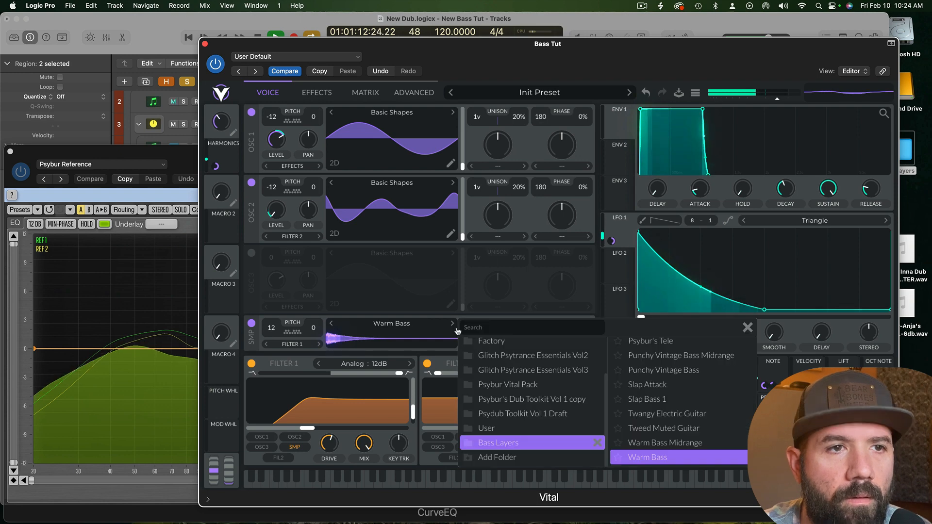
pyautogui.scroll(3, 662, 384)
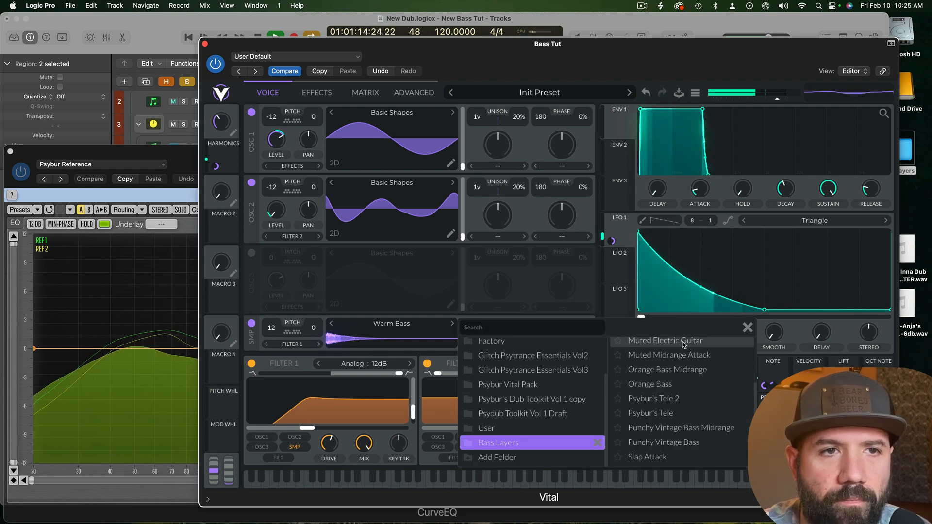
pyautogui.click(645, 340)
pyautogui.click(679, 355)
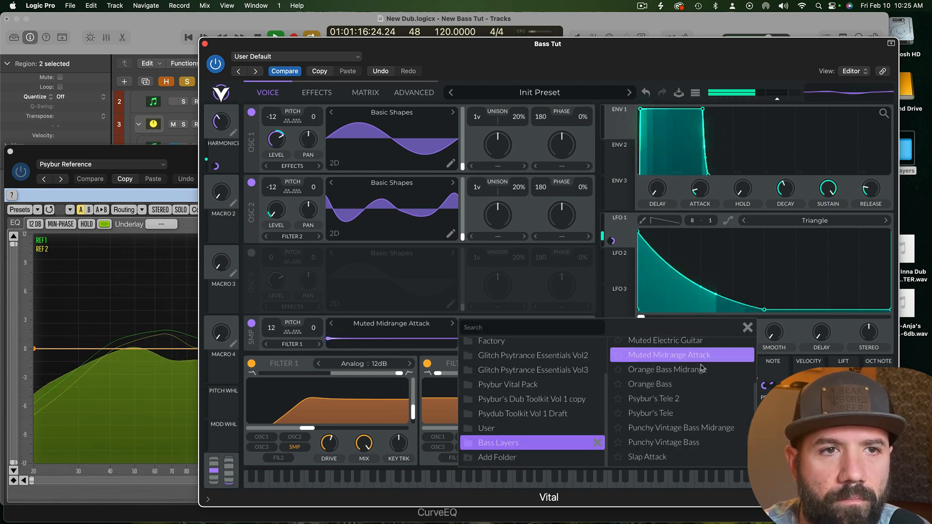
pyautogui.click(747, 327)
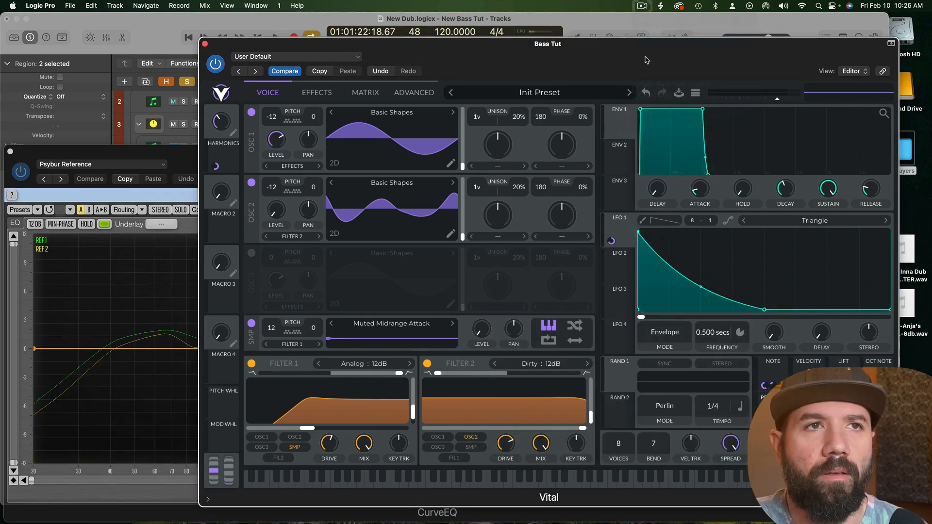
# Step: Switch off the sampler and enable Oscillator 3 in its place
pyautogui.moveTo(647, 60); pyautogui.dragTo(573, 54)
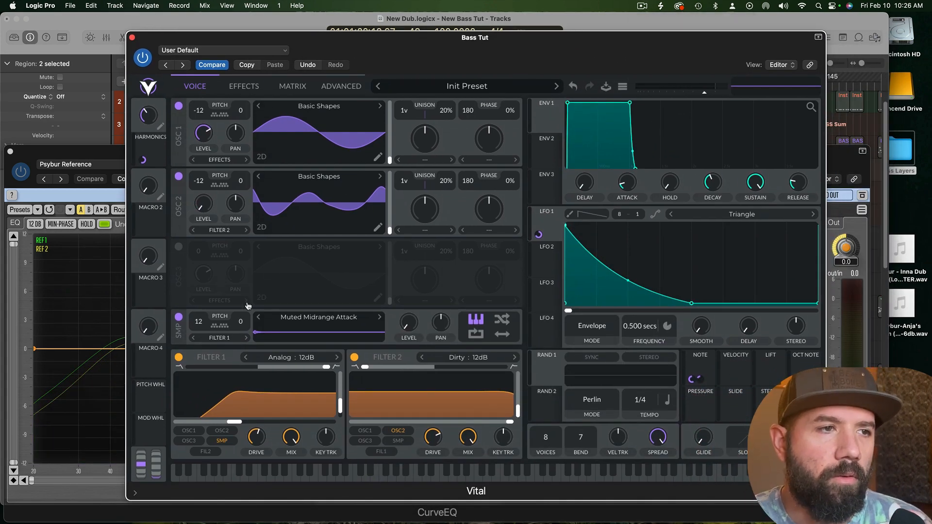
pyautogui.click(178, 321)
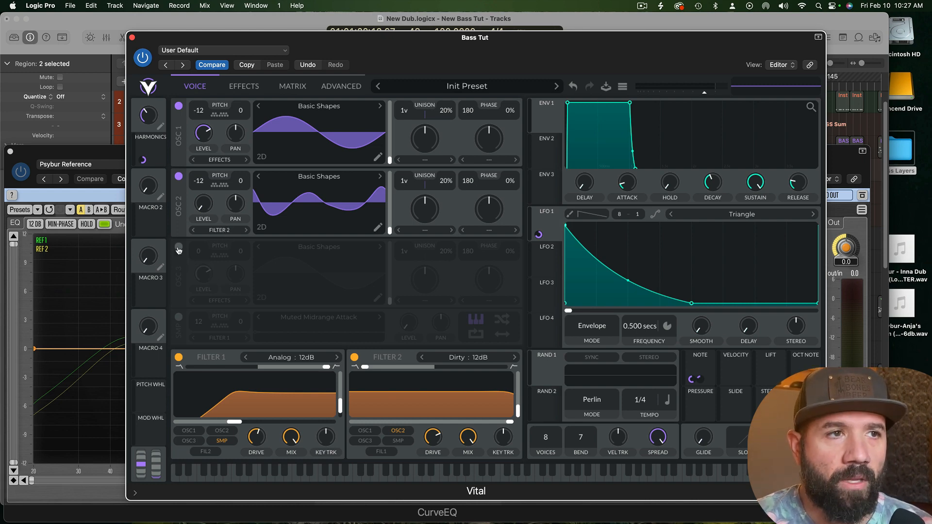
pyautogui.click(178, 247)
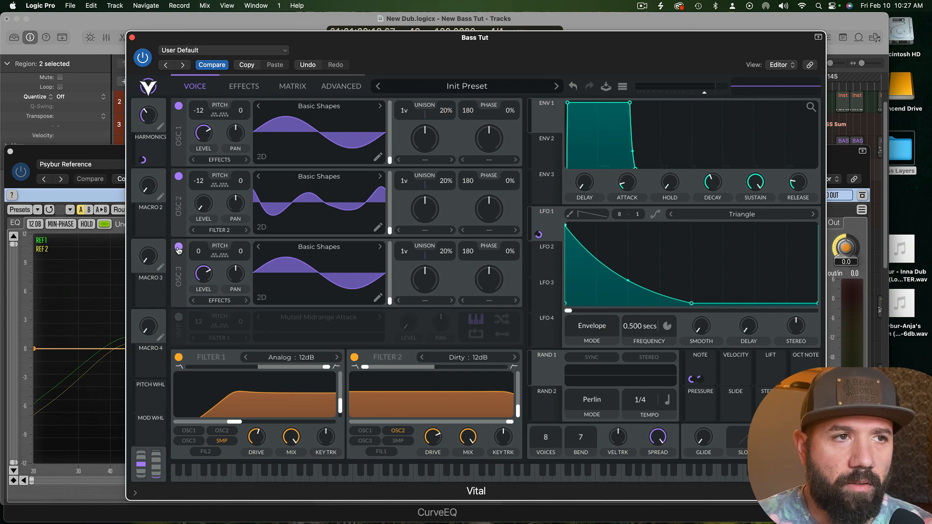
# Step: Open the Bass Layers folder on the desktop in Finder and load Warm Bass.wav into Oscillator 3 as its wavetable
pyautogui.doubleClick(903, 144)
pyautogui.moveTo(32, 155); pyautogui.dragTo(42, 523)
pyautogui.doubleClick(901, 142)
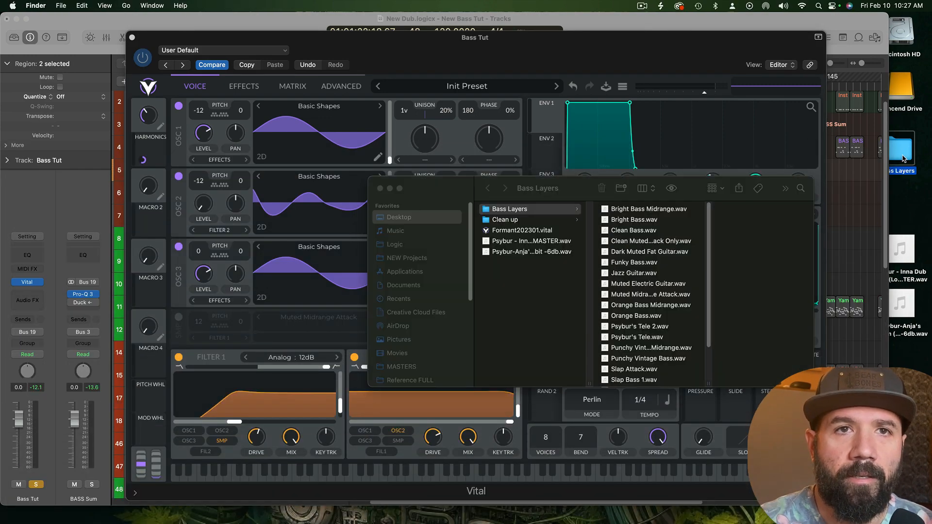
pyautogui.moveTo(428, 192); pyautogui.dragTo(523, 153)
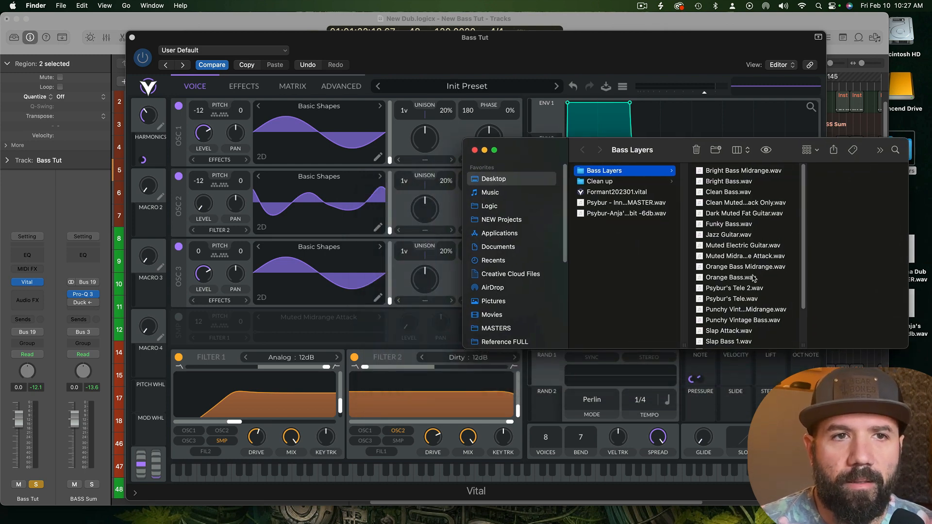
pyautogui.scroll(-2, 758, 275)
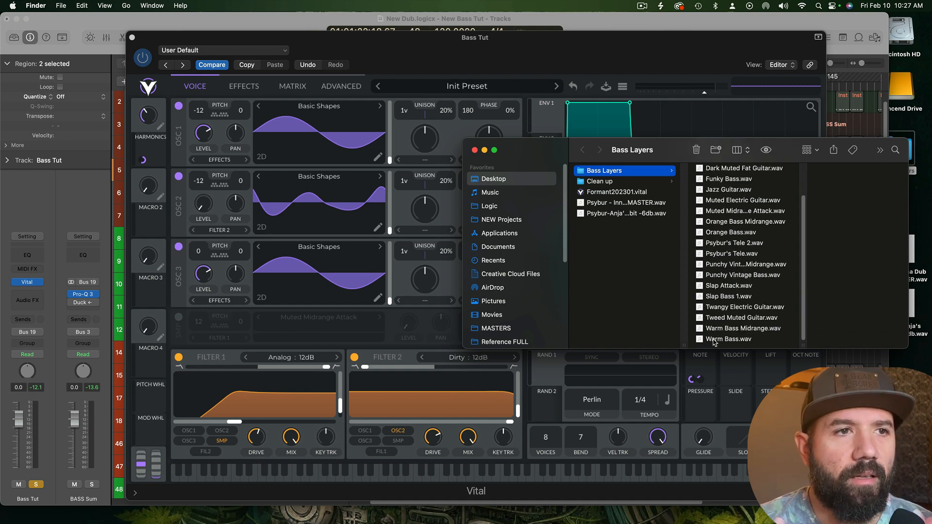
pyautogui.moveTo(713, 342); pyautogui.dragTo(330, 295)
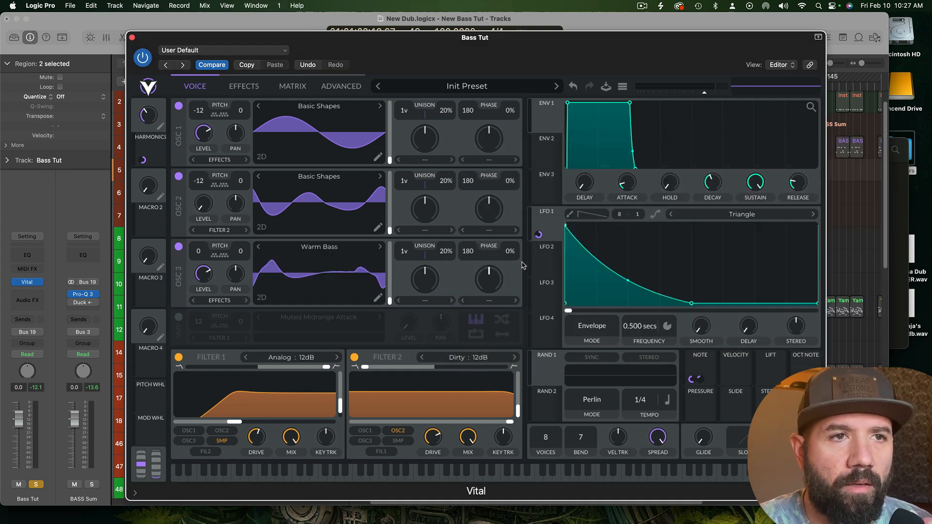
# Step: Set LFO 2 to Envelope mode with its rate measured in seconds
pyautogui.click(558, 264)
pyautogui.click(609, 326)
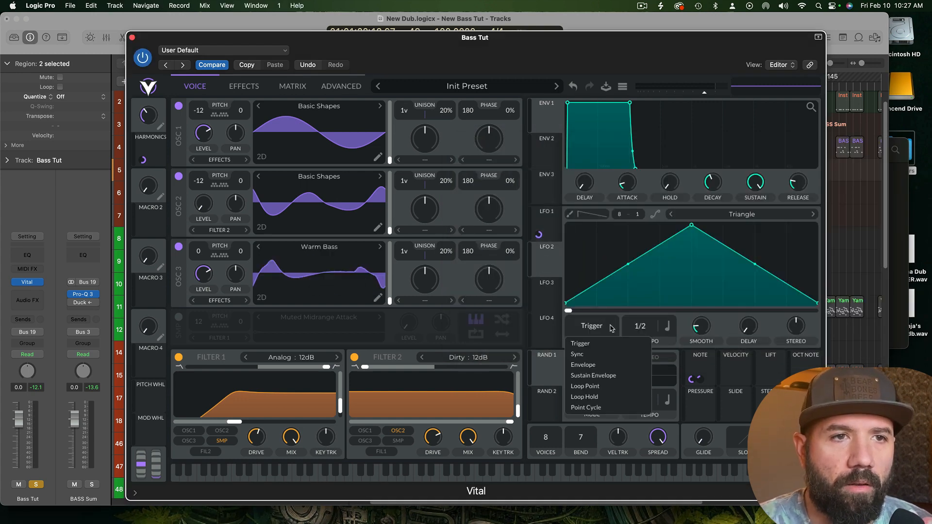
pyautogui.click(610, 371)
pyautogui.click(669, 329)
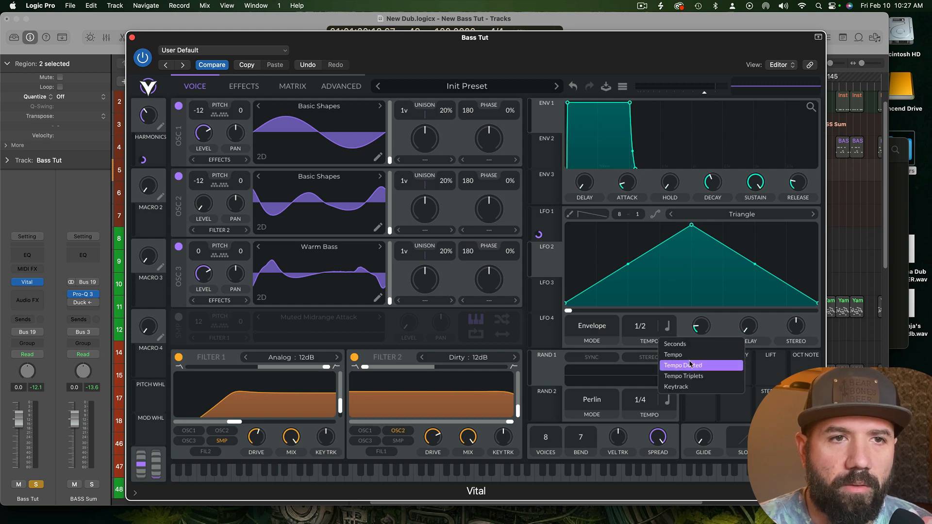
pyautogui.click(689, 345)
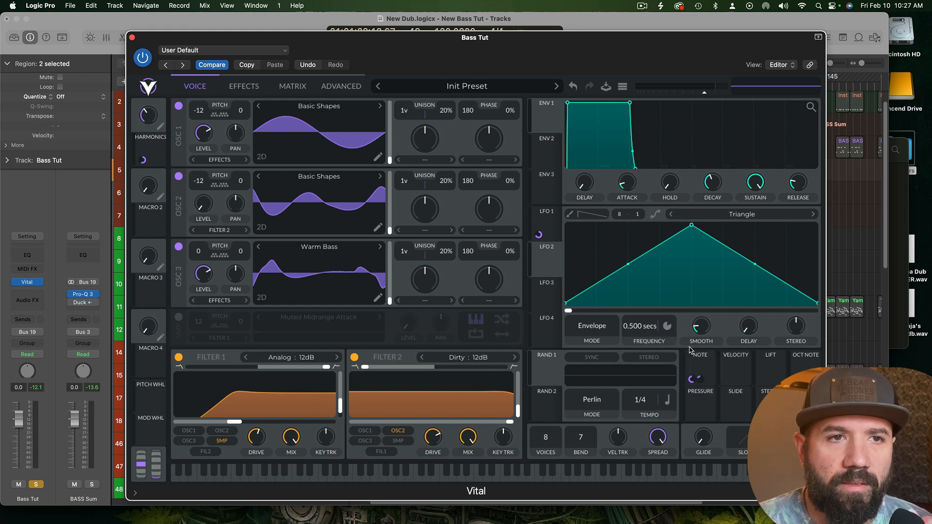
# Step: Switch off Oscillators 1 and 2 to isolate Oscillator 3, and route Oscillator 3 to Filter 1
pyautogui.click(178, 176)
pyautogui.click(178, 106)
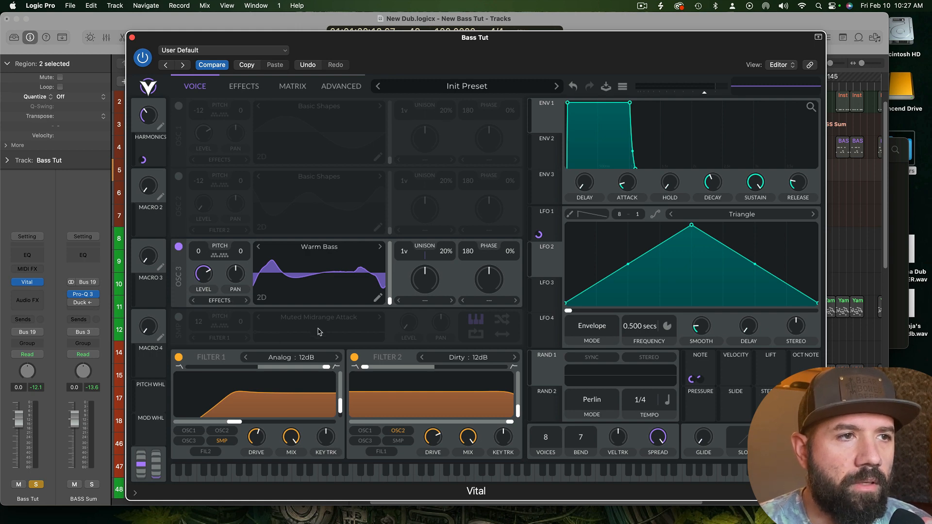
pyautogui.click(224, 300)
pyautogui.click(230, 313)
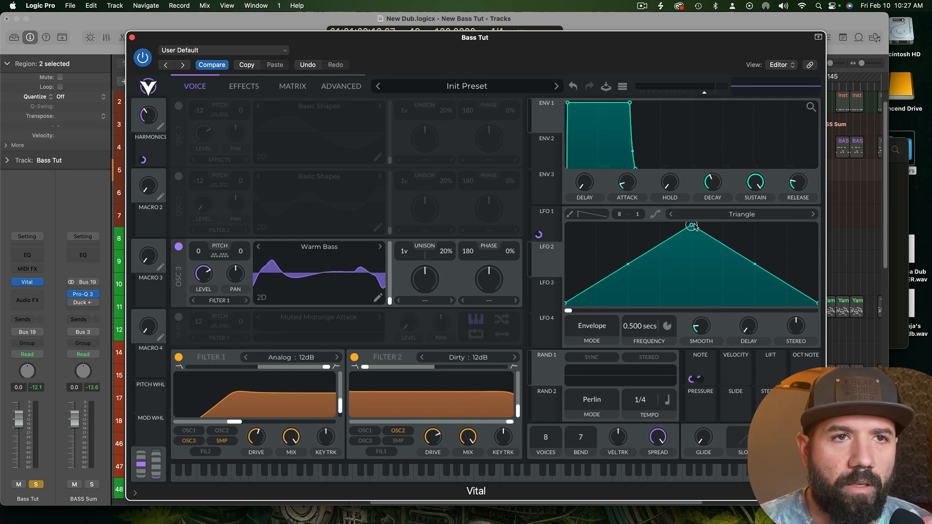
# Step: Reshape LFO 2 into a falling ramp and assign it to Oscillator 3's wavetable position, with that position raised to its maximum
pyautogui.moveTo(691, 225); pyautogui.dragTo(566, 225)
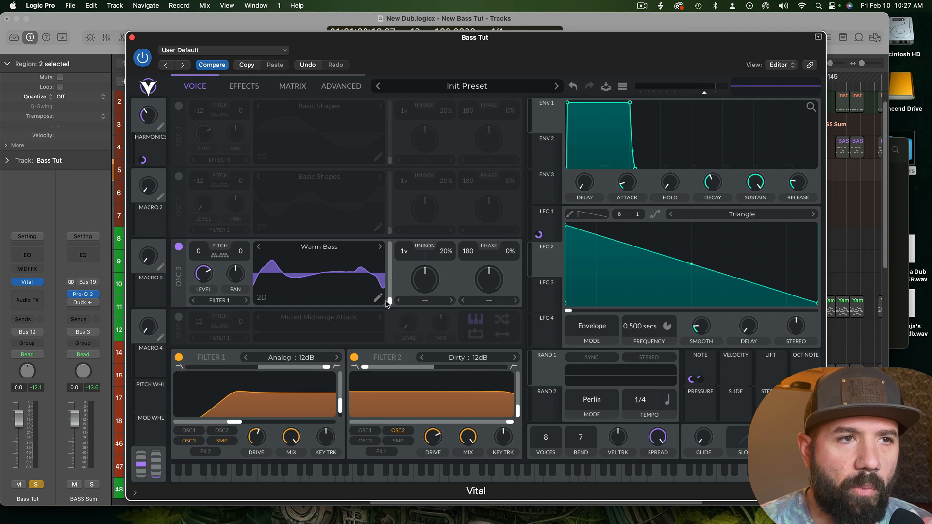
pyautogui.moveTo(387, 303); pyautogui.dragTo(391, 231)
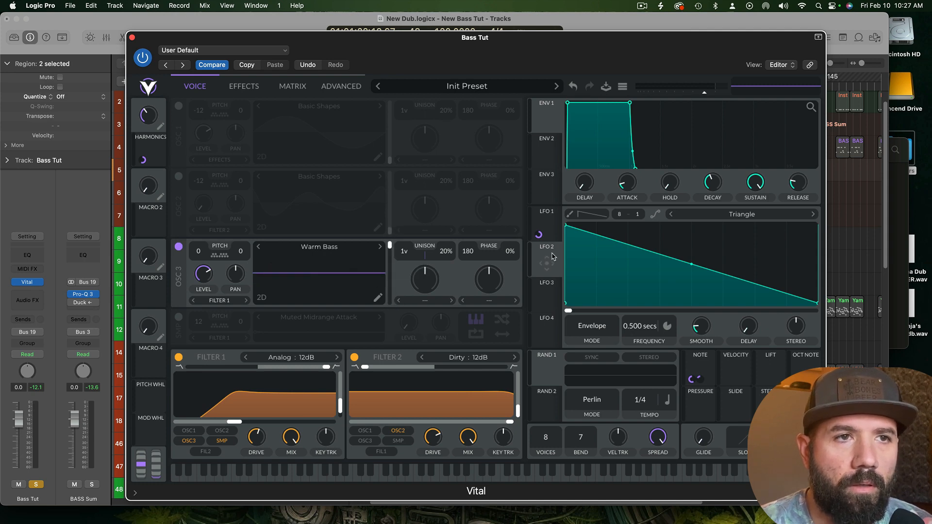
pyautogui.moveTo(539, 266); pyautogui.dragTo(378, 335)
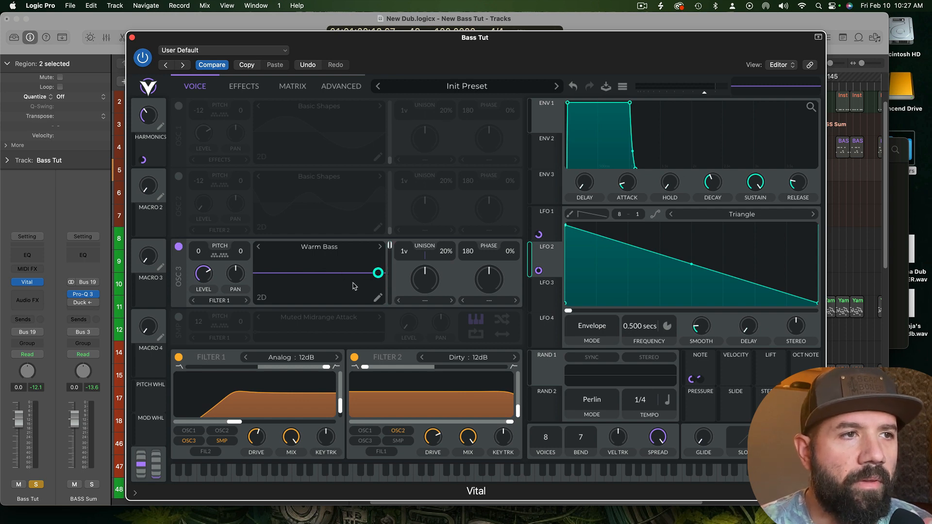
# Step: Trim Oscillator 3's level slightly, and bend LFO 2's ramp into a concave decay with smoothing at 0.000 secs
pyautogui.moveTo(197, 275); pyautogui.dragTo(198, 278)
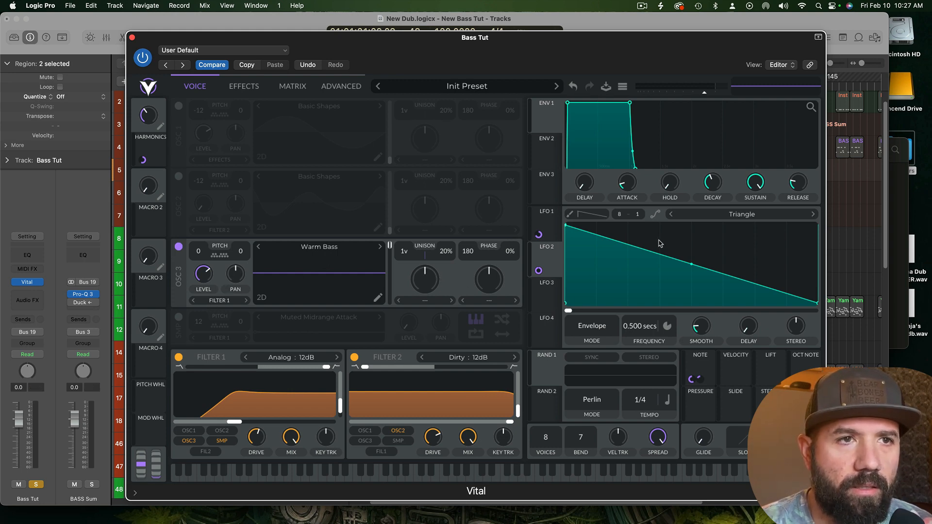
pyautogui.moveTo(689, 264); pyautogui.dragTo(669, 291)
pyautogui.moveTo(700, 326); pyautogui.dragTo(702, 342)
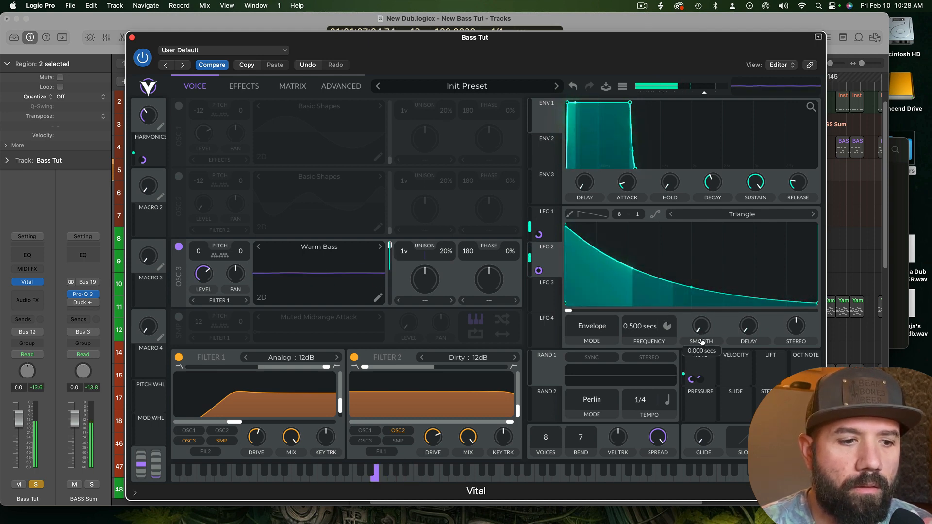
# Step: Check the bass against the reference curves in CurveEQ, and reshape LFO 2 with a raised end point and a steeper decay
pyautogui.moveTo(637, 523); pyautogui.dragTo(637, 132)
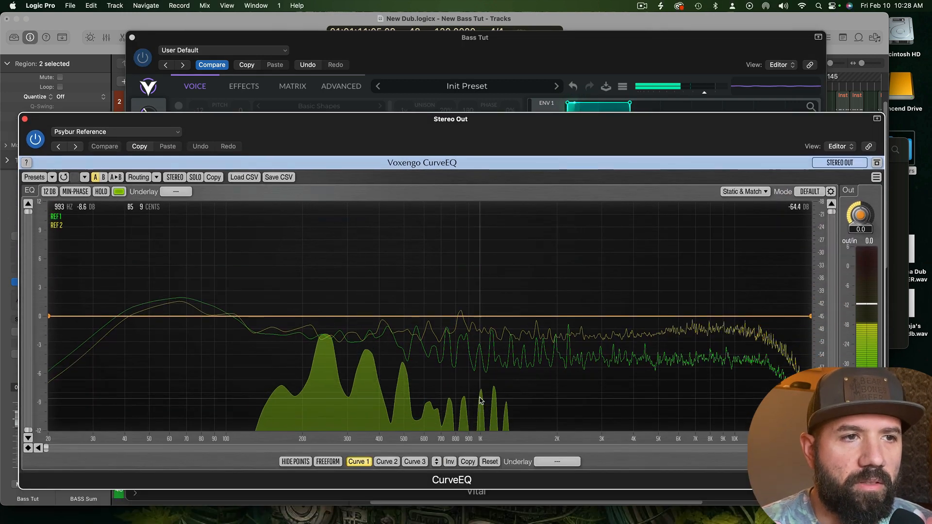
pyautogui.moveTo(367, 136); pyautogui.dragTo(373, 523)
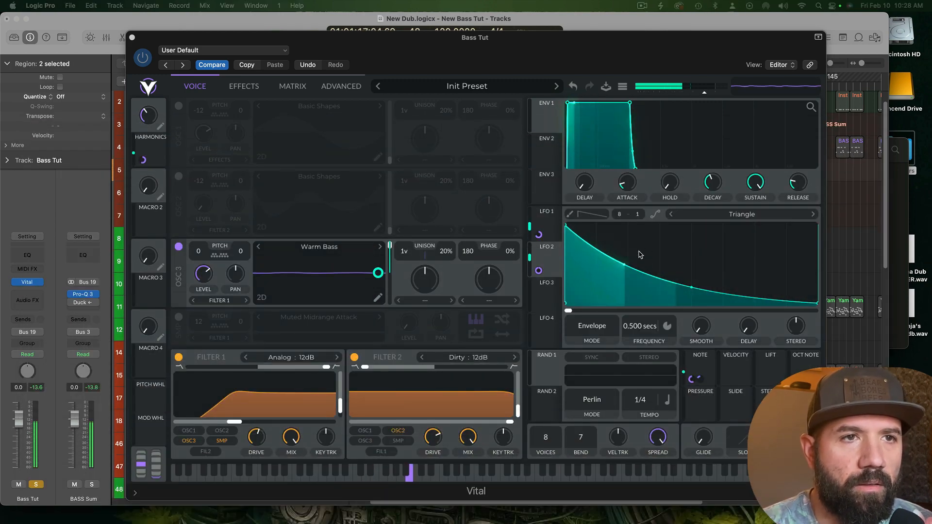
pyautogui.doubleClick(715, 293)
pyautogui.moveTo(714, 292); pyautogui.dragTo(826, 291)
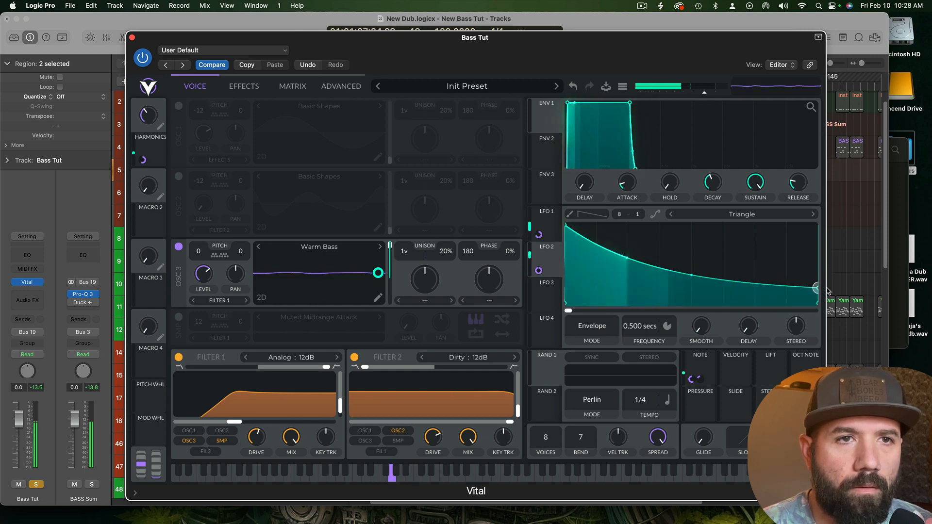
pyautogui.moveTo(692, 277); pyautogui.dragTo(693, 298)
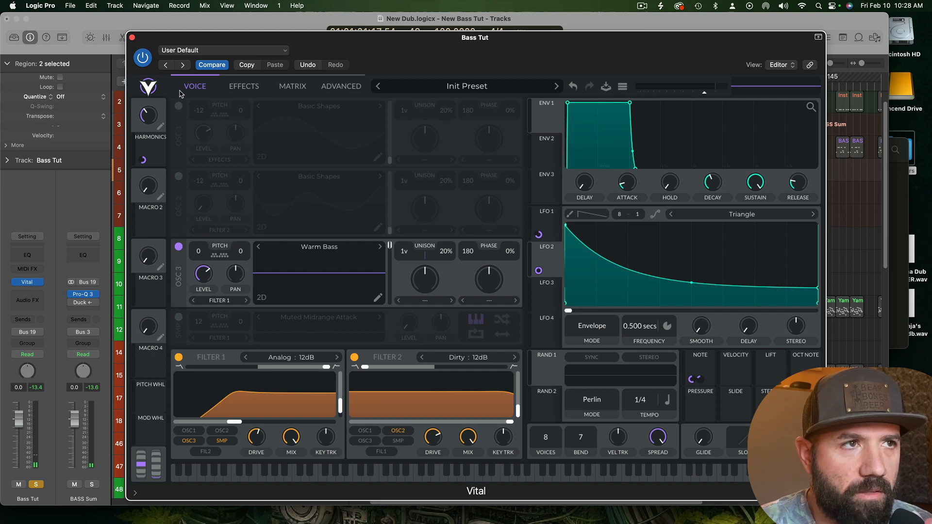
# Step: Switch Oscillators 1 and 2 and the sampler back on, and lower Oscillator 3's level to about 0.08 against them
pyautogui.click(178, 107)
pyautogui.click(179, 178)
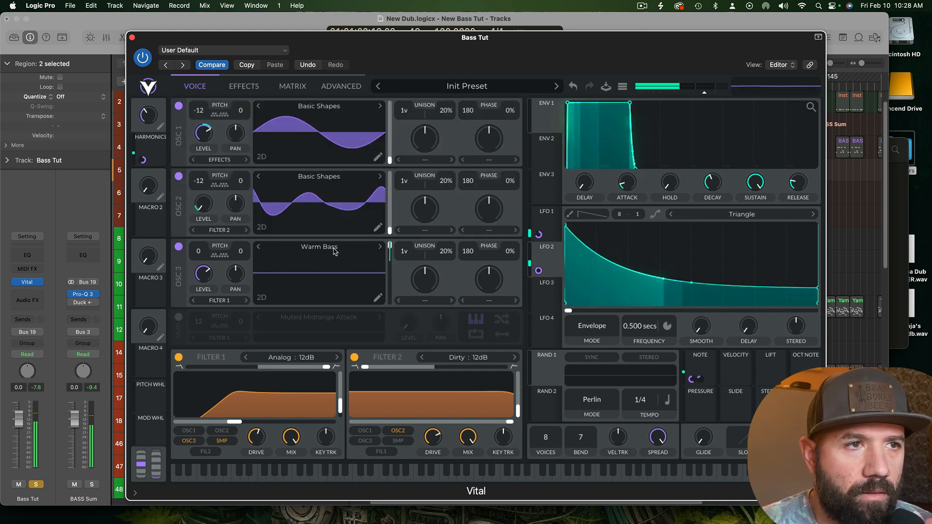
pyautogui.moveTo(204, 275); pyautogui.dragTo(204, 296)
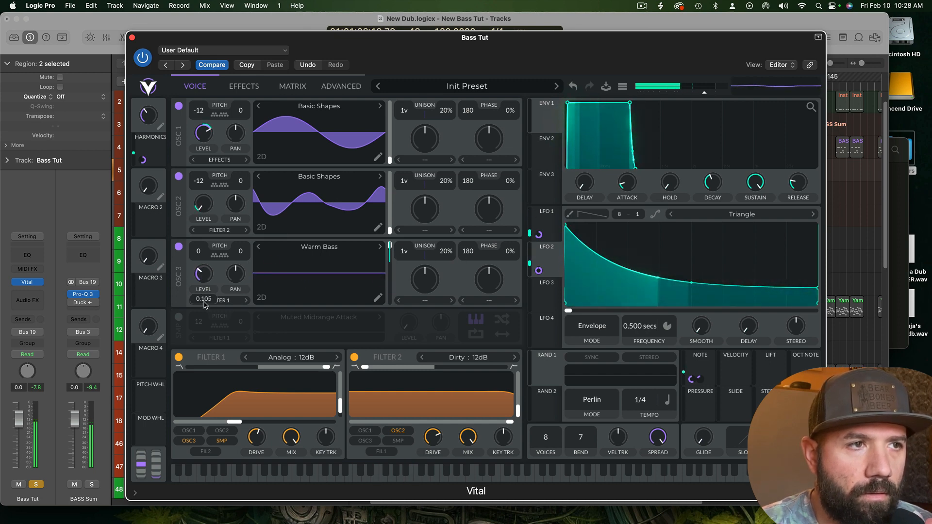
pyautogui.click(180, 317)
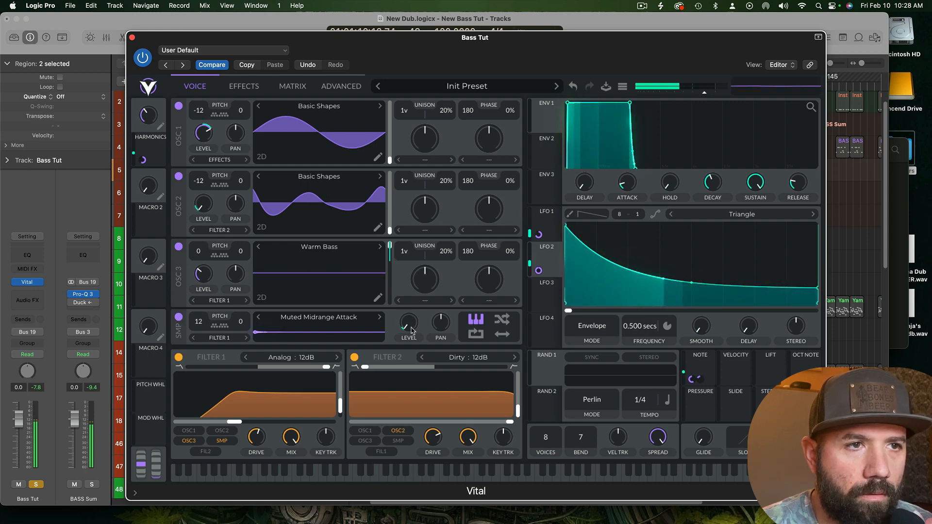
pyautogui.moveTo(409, 349)
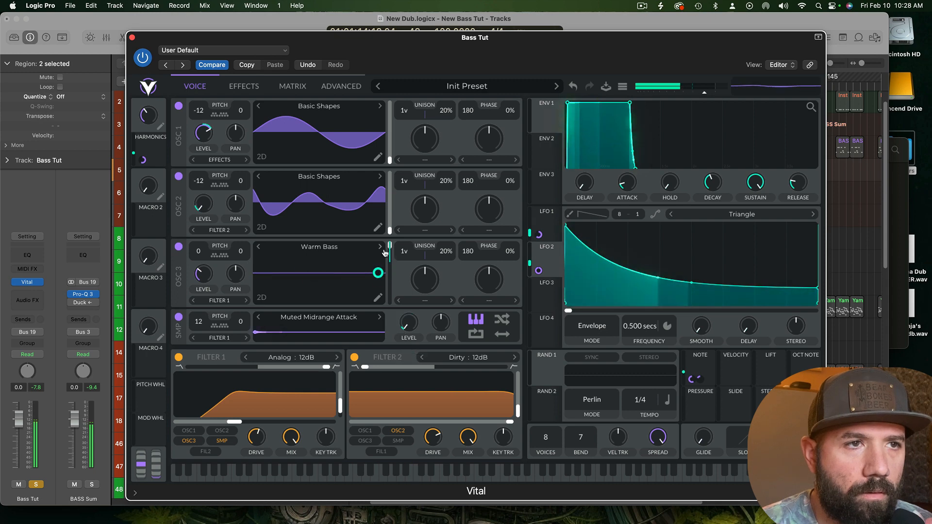
pyautogui.moveTo(210, 281)
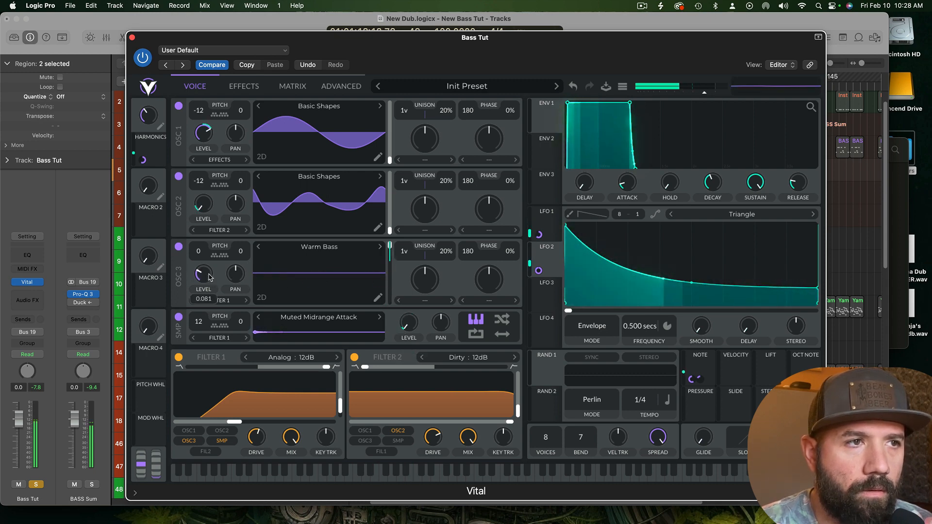
# Step: Isolate Oscillator 3 and try its pitch at -12 and back at 0, with its level raised to about 0.36
pyautogui.click(178, 317)
pyautogui.click(179, 176)
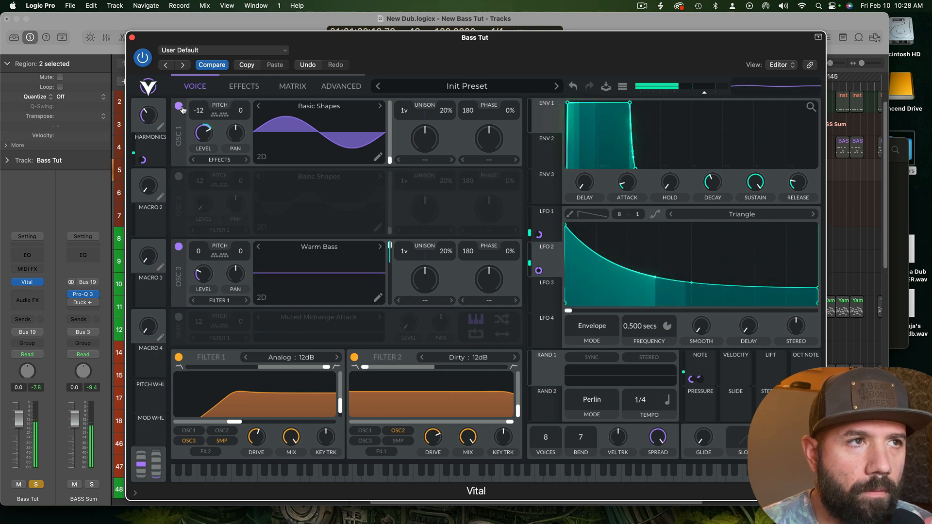
pyautogui.click(178, 106)
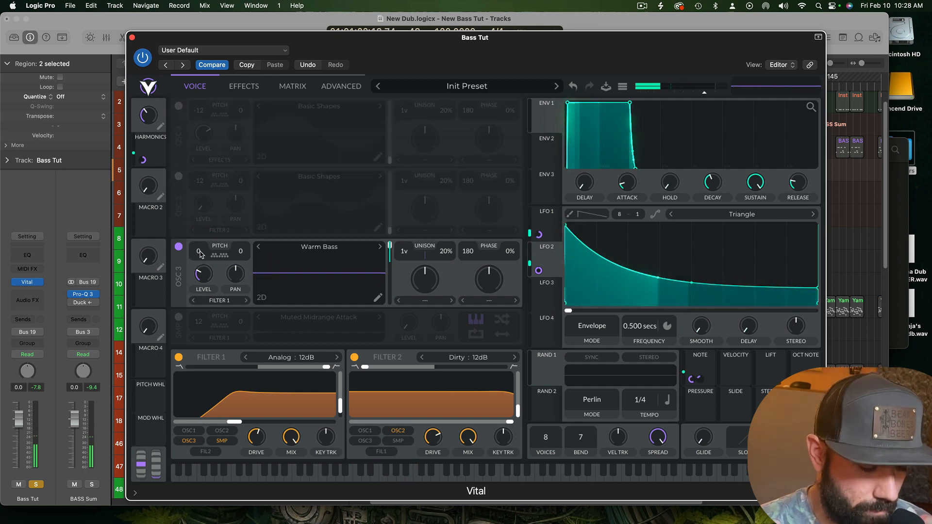
pyautogui.moveTo(200, 254); pyautogui.dragTo(201, 272)
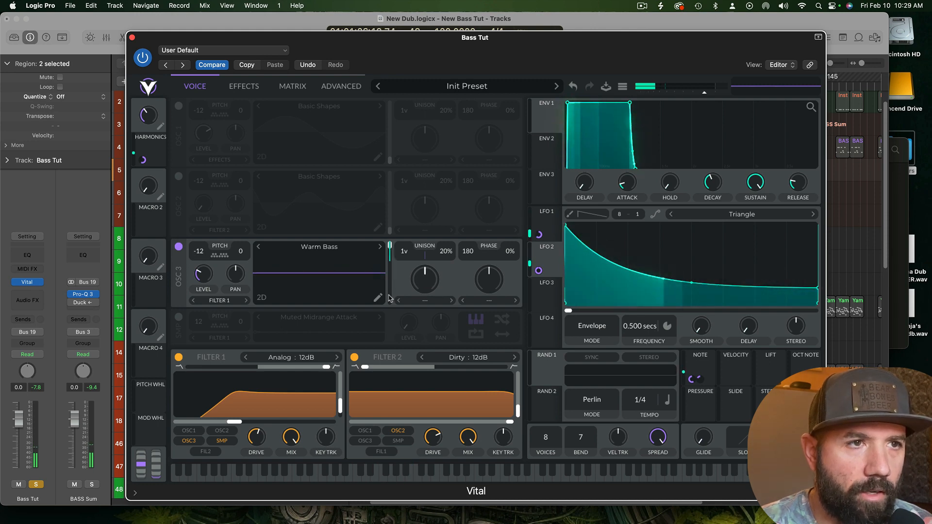
pyautogui.moveTo(213, 252); pyautogui.dragTo(214, 248)
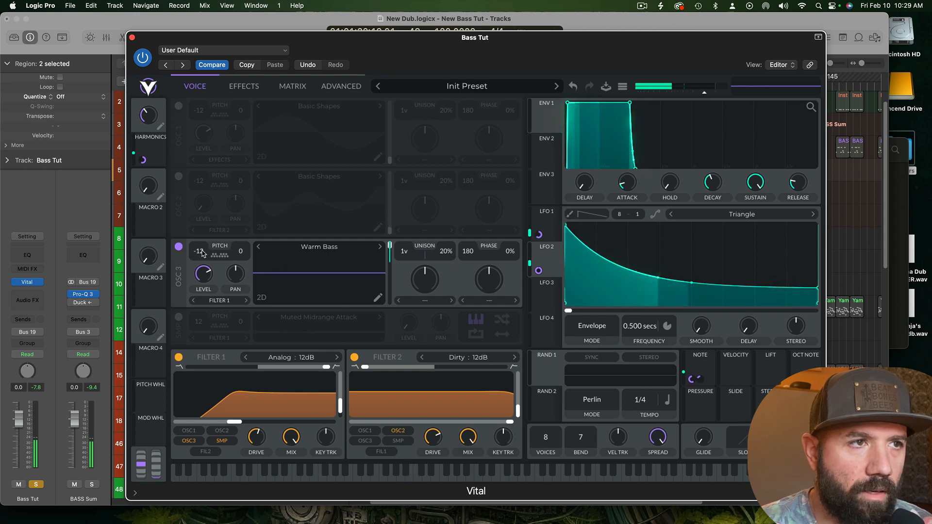
pyautogui.moveTo(203, 257); pyautogui.dragTo(205, 253)
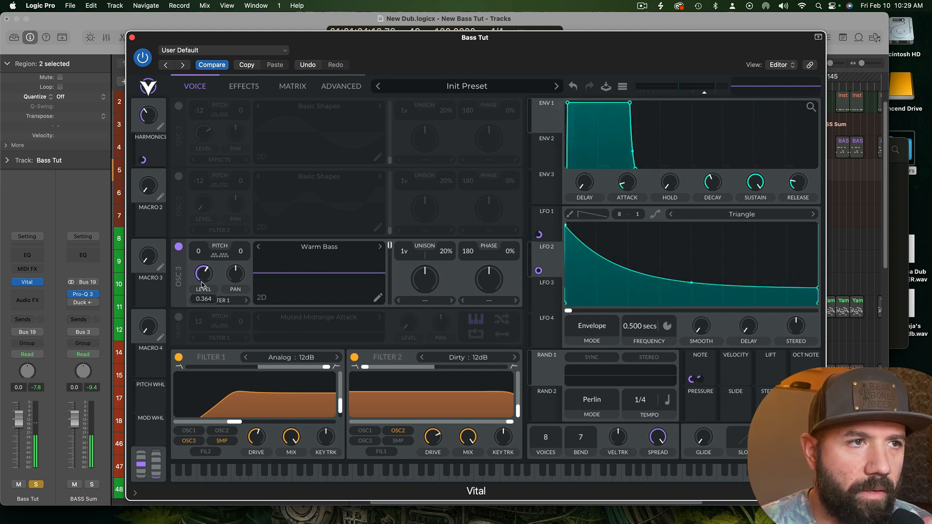
# Step: Re-enable Oscillators 1 and 2 and the sampler, and turn Oscillator 3's level down to blend with the full patch
pyautogui.click(179, 177)
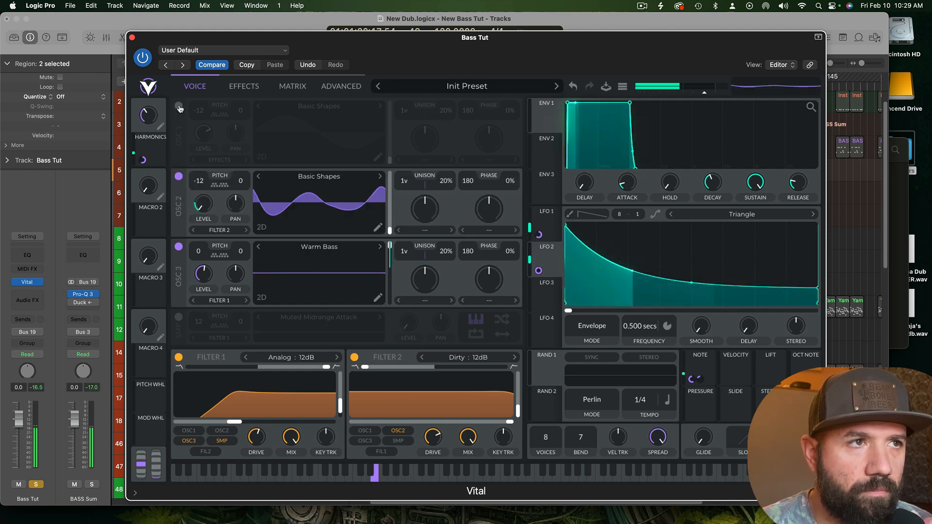
pyautogui.click(179, 106)
pyautogui.click(179, 320)
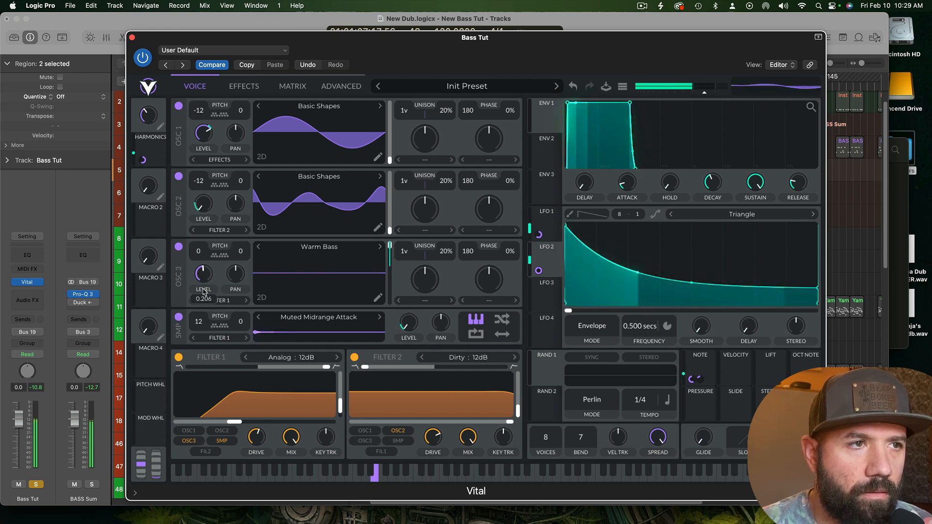
pyautogui.moveTo(203, 280); pyautogui.dragTo(205, 299)
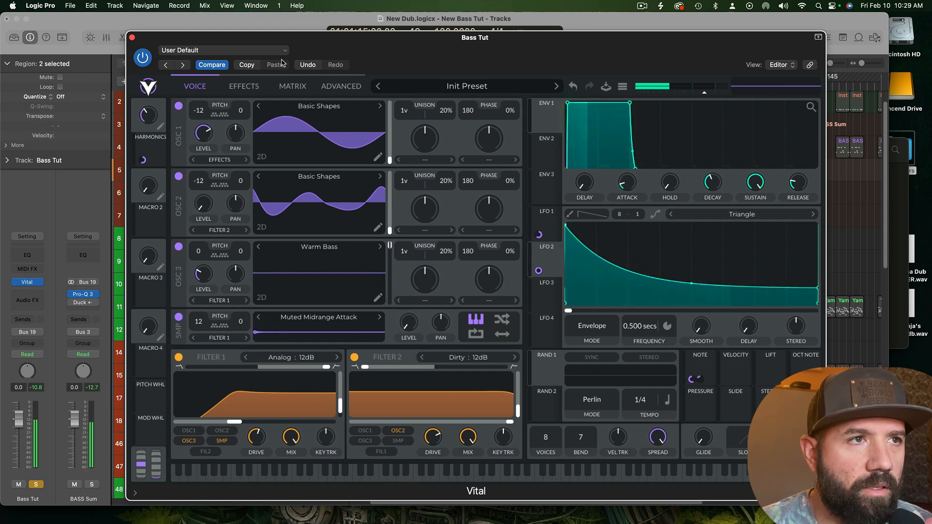
# Step: Move the Vital window aside and turn off the solo on the Bass Tut track to hear it in the mix
pyautogui.moveTo(219, 42); pyautogui.dragTo(295, 41)
pyautogui.click(187, 82)
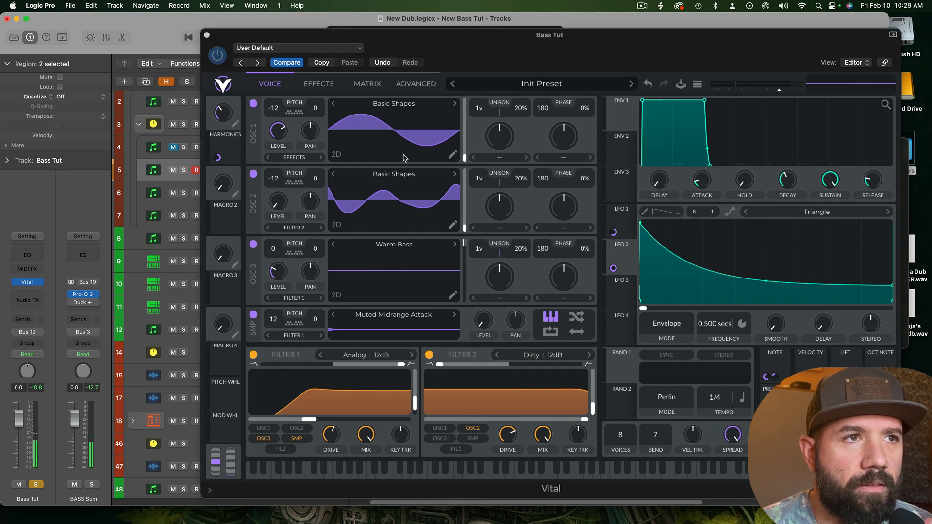
pyautogui.moveTo(478, 55); pyautogui.dragTo(437, 51)
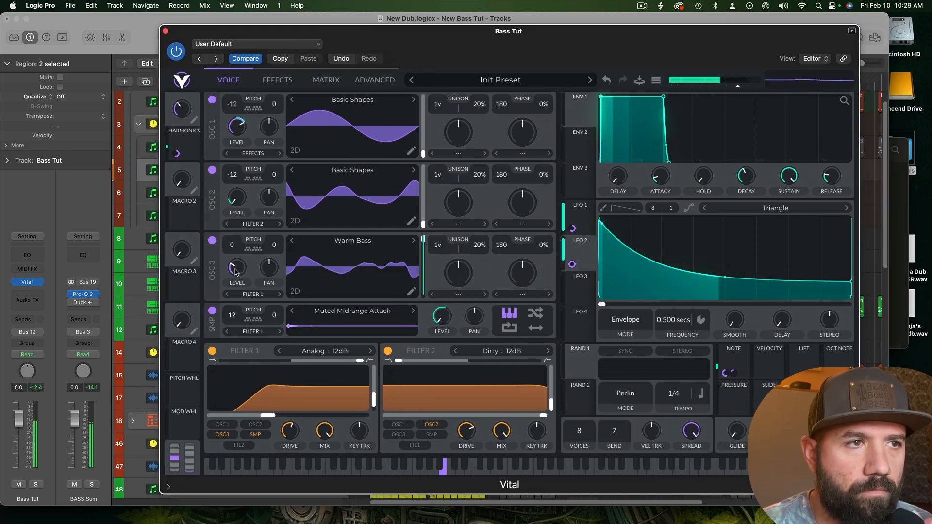
# Step: Fine-tune the levels of Oscillators 3 and 2 in the mix, and lower Filter 1's cutoff slightly
pyautogui.moveTo(236, 274); pyautogui.dragTo(237, 272)
pyautogui.moveTo(242, 198); pyautogui.dragTo(242, 199)
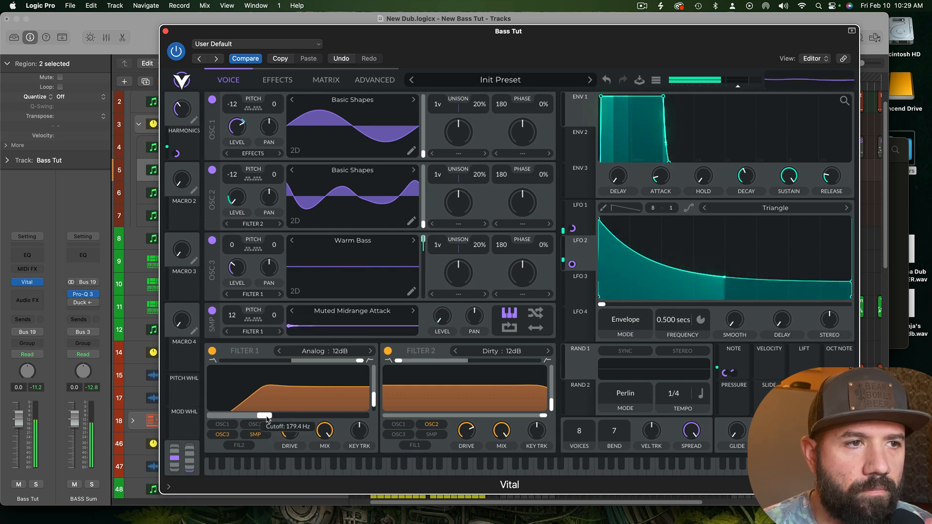
pyautogui.moveTo(270, 417); pyautogui.dragTo(263, 419)
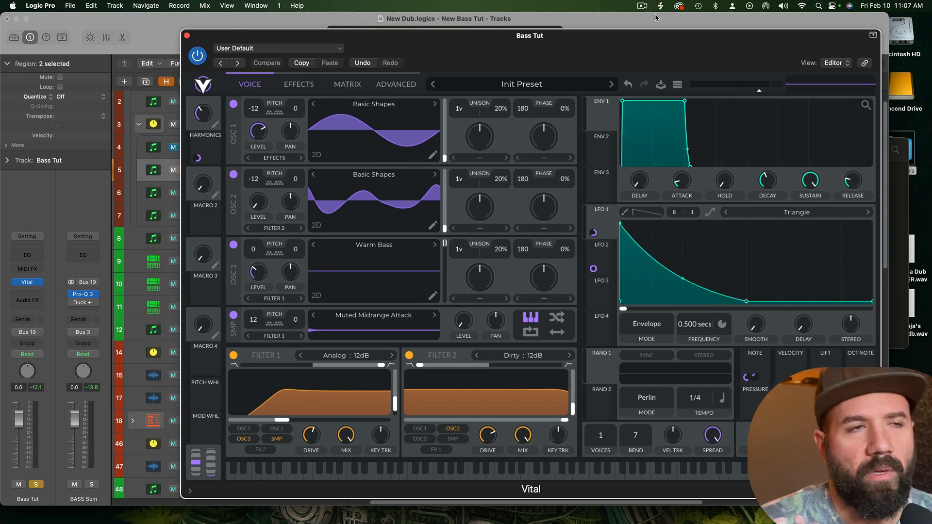
pyautogui.click(306, 89)
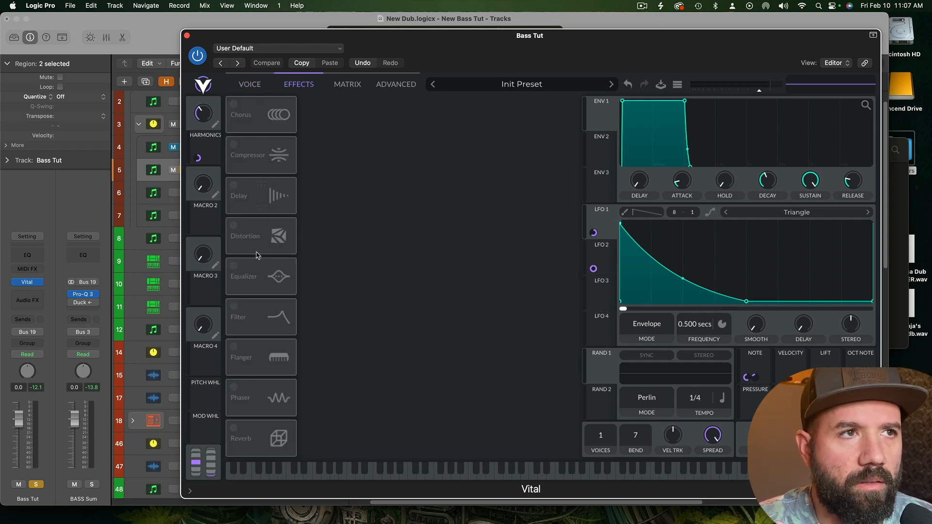
pyautogui.click(241, 88)
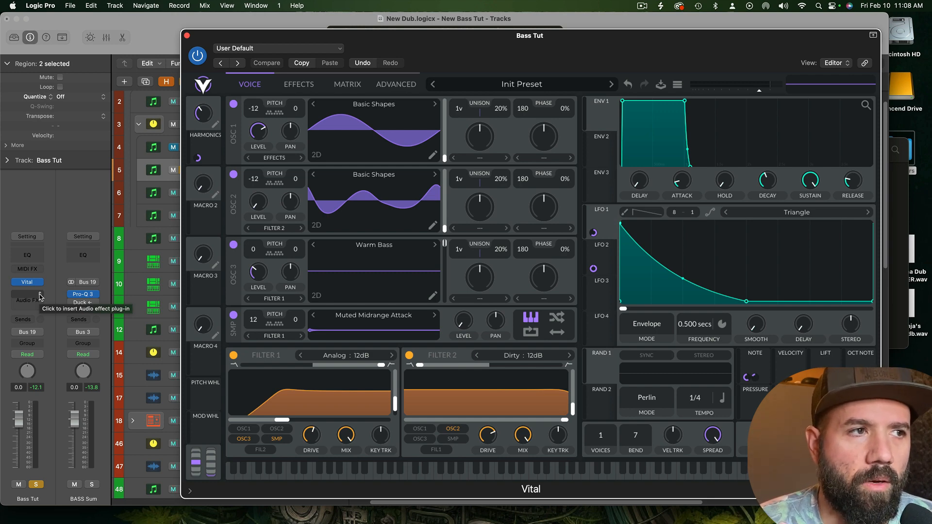
# Step: Insert a stereo Pro-MB after Vital on the Bass Tut channel, and arrange its window with the CurveEQ reference analyzer
pyautogui.click(41, 296)
pyautogui.moveTo(35, 319)
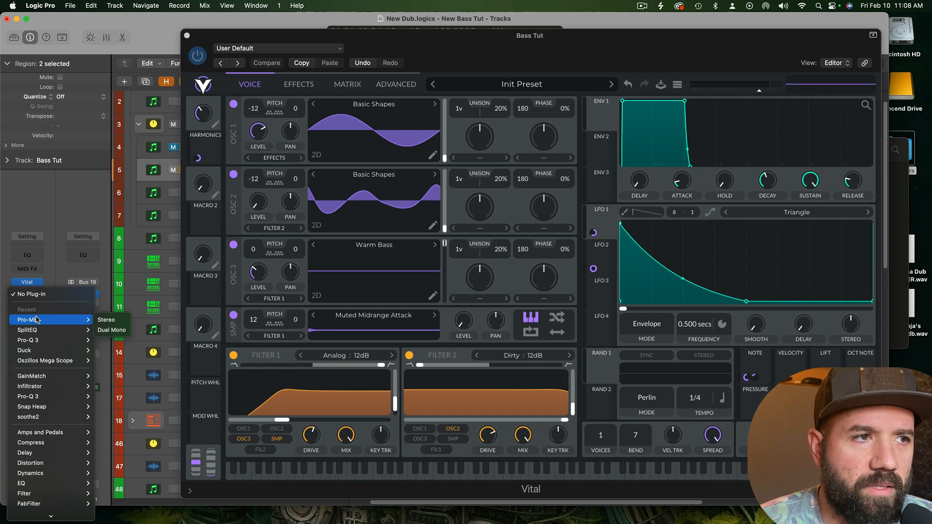
pyautogui.click(122, 324)
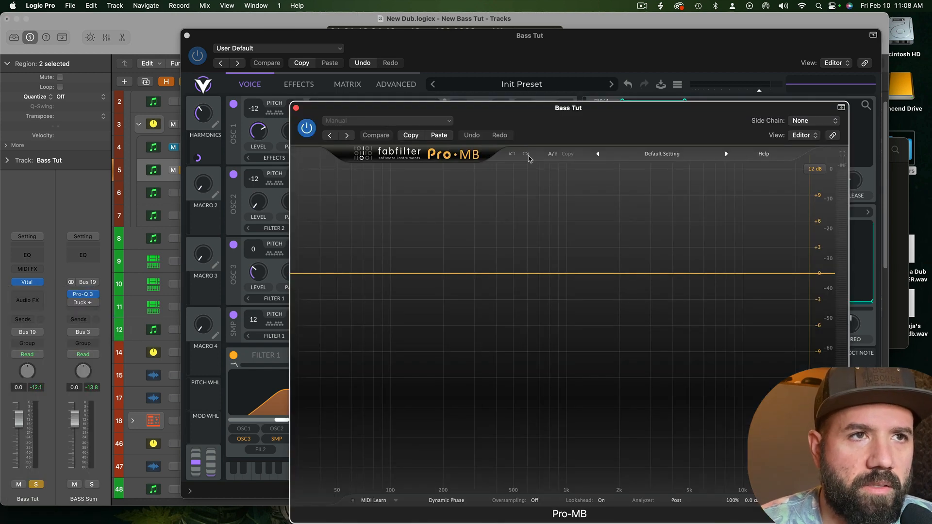
pyautogui.moveTo(503, 44); pyautogui.dragTo(561, 71)
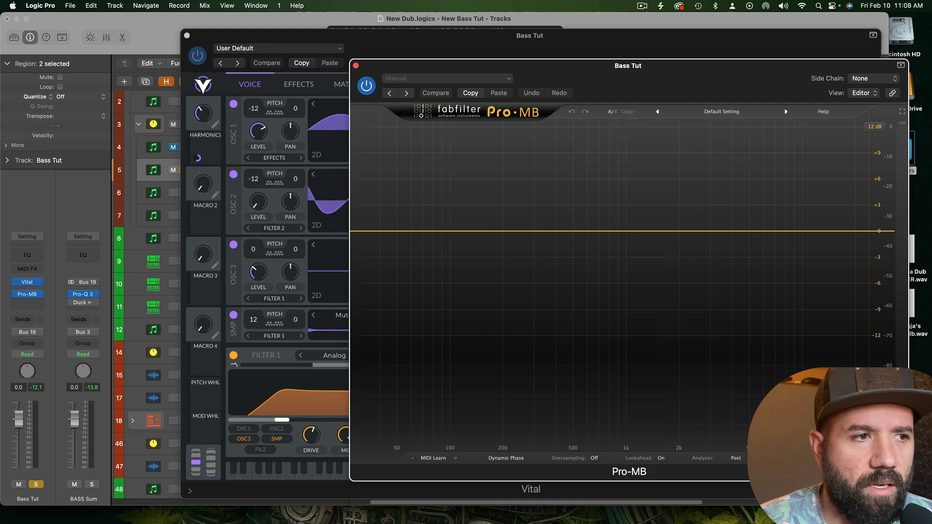
pyautogui.moveTo(516, 523); pyautogui.dragTo(509, 195)
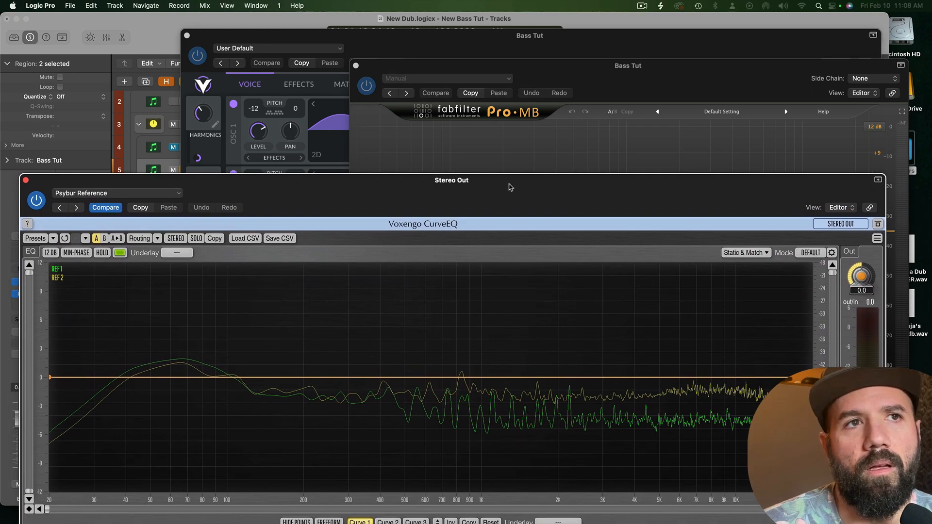
pyautogui.click(542, 80)
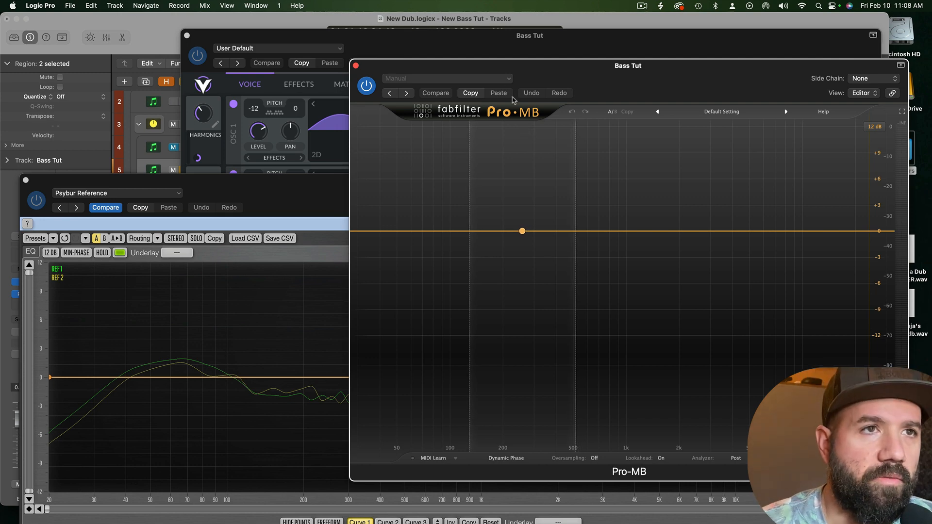
# Step: Create a low band in Pro-MB with its upper crossover at about 70 Hz and solo it
pyautogui.moveTo(503, 68); pyautogui.dragTo(506, 65)
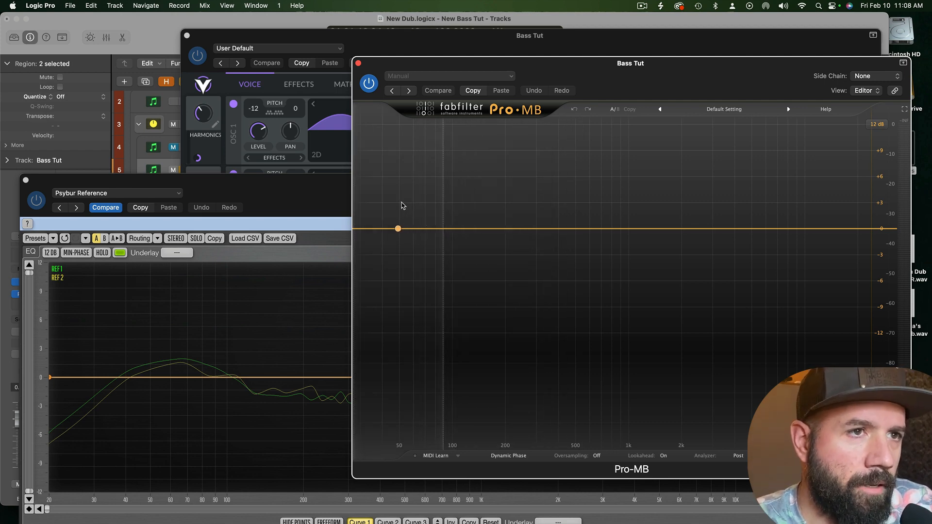
pyautogui.click(401, 205)
pyautogui.moveTo(438, 209)
pyautogui.mouseDown()
pyautogui.moveTo(416, 215)
pyautogui.moveTo(427, 215)
pyautogui.mouseUp()
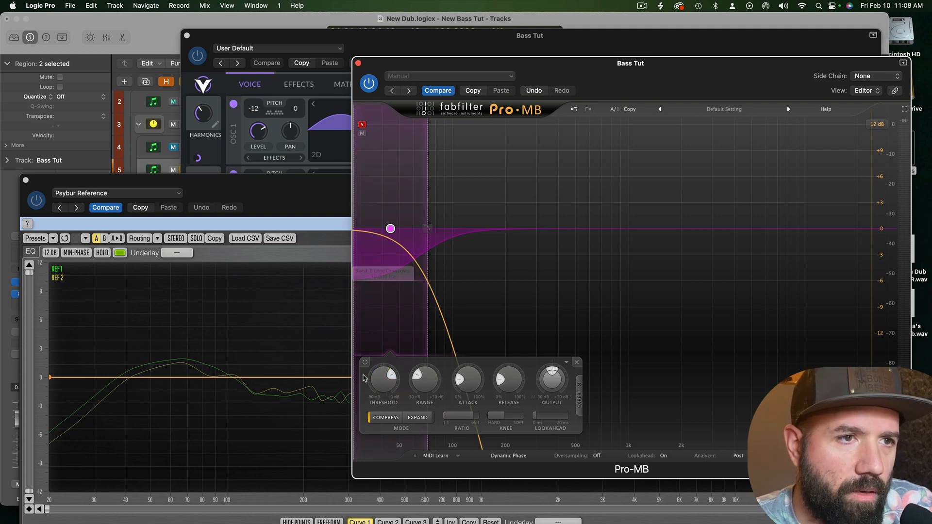
# Step: Bypass the low band and play the bass to check its unprocessed level against the reference curves
pyautogui.click(365, 363)
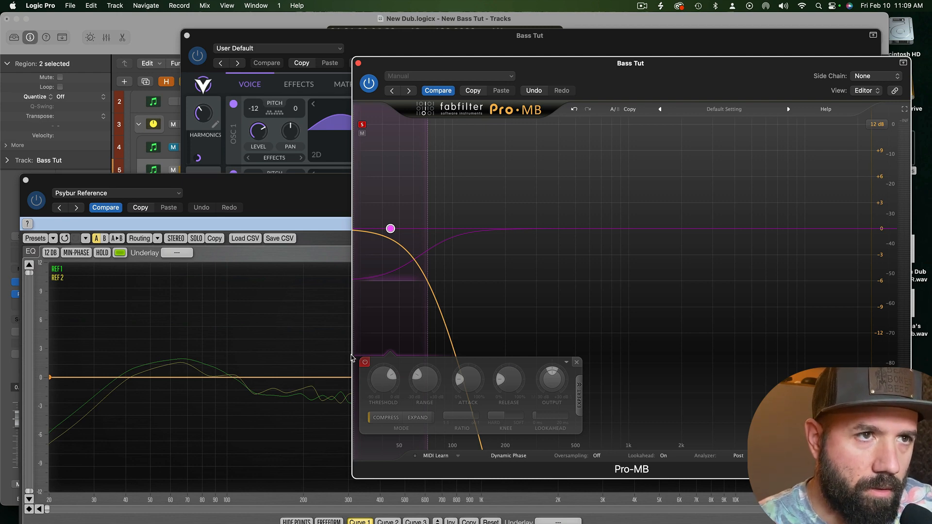
pyautogui.press('space')
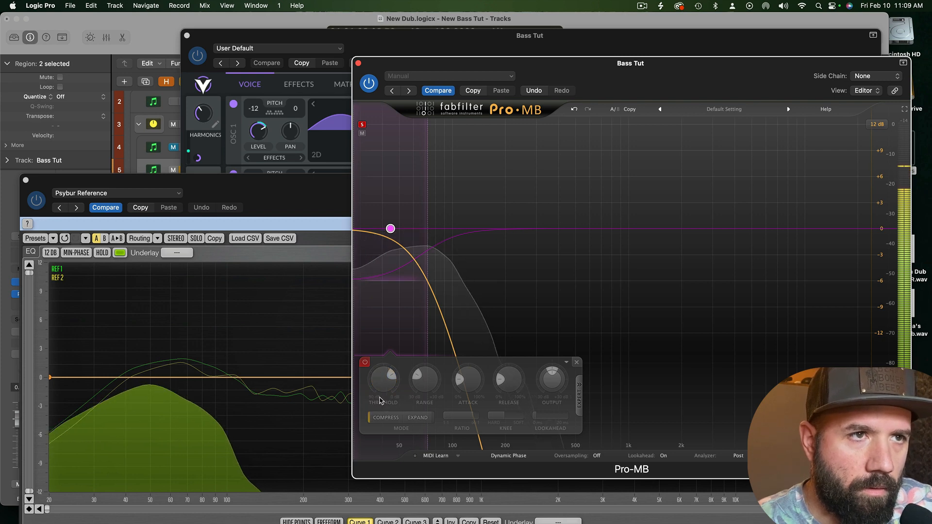
pyautogui.moveTo(390, 229)
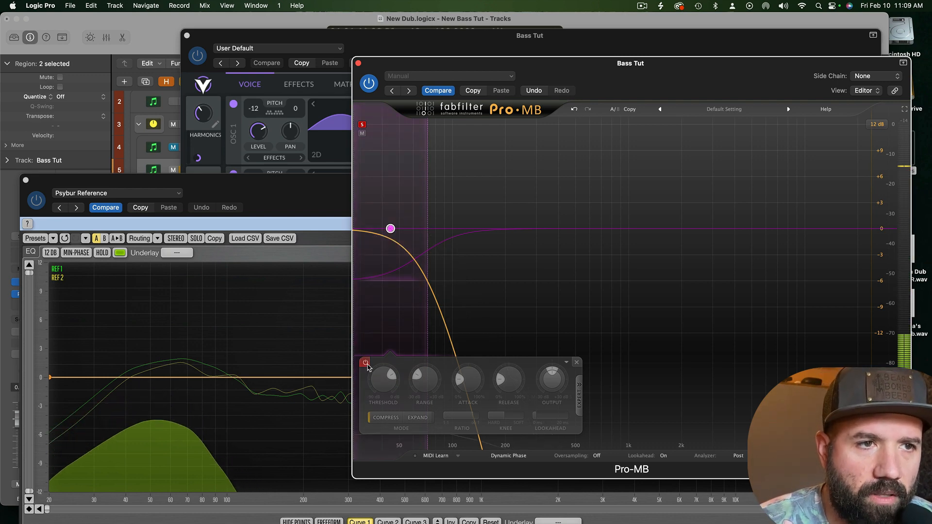
# Step: Switch the low band's side chain to Free and set its detection range to about 45–106 Hz
pyautogui.click(579, 393)
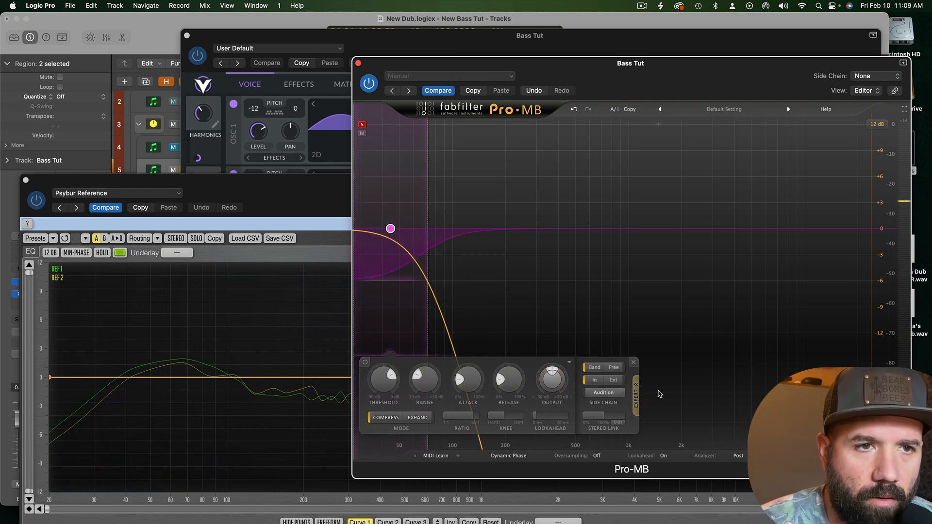
pyautogui.click(613, 368)
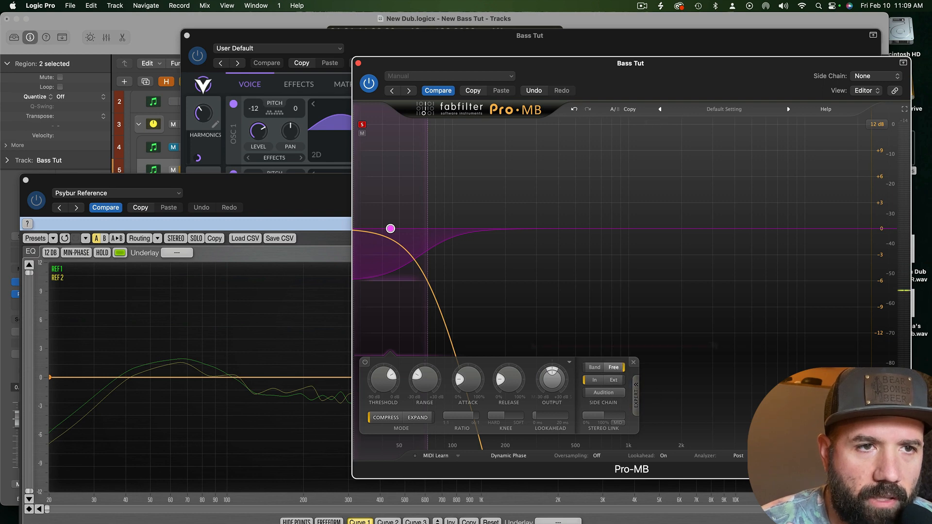
pyautogui.moveTo(713, 347); pyautogui.dragTo(678, 349)
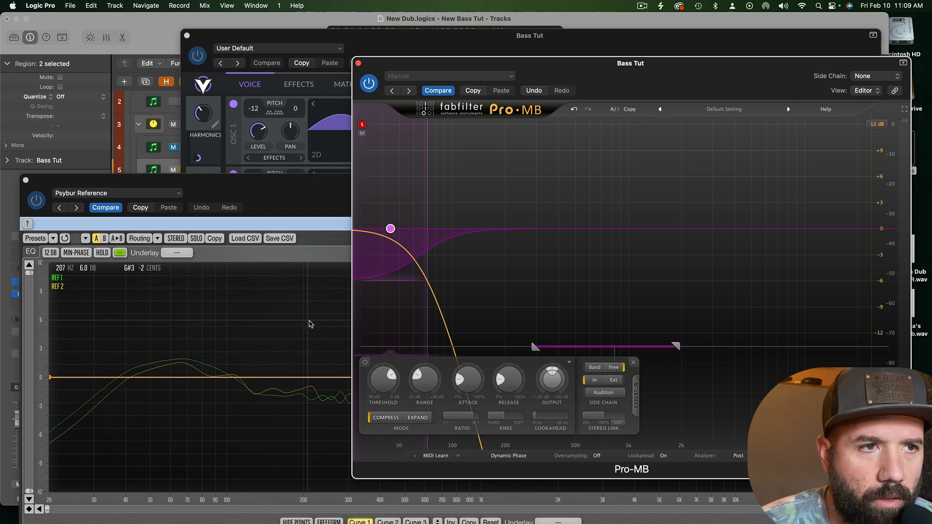
pyautogui.moveTo(604, 347); pyautogui.dragTo(481, 348)
pyautogui.moveTo(557, 346); pyautogui.dragTo(458, 349)
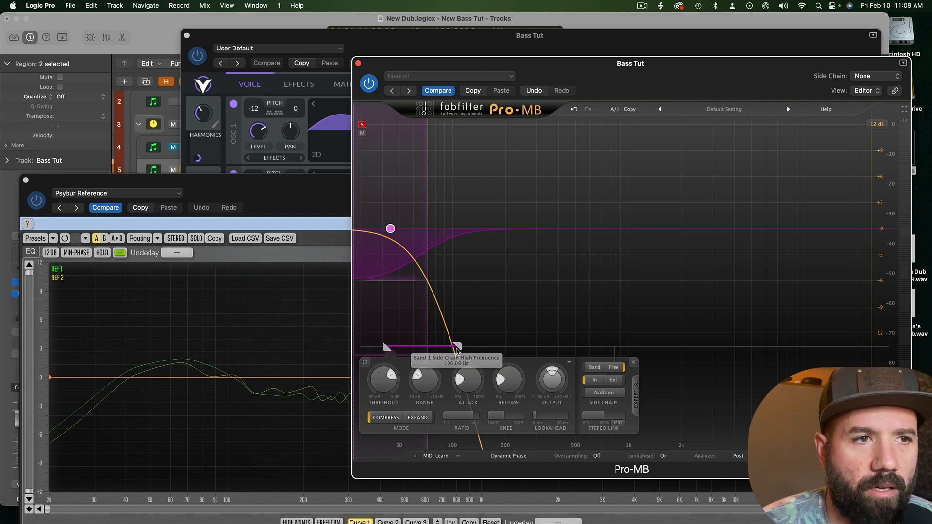
pyautogui.moveTo(383, 347); pyautogui.dragTo(389, 347)
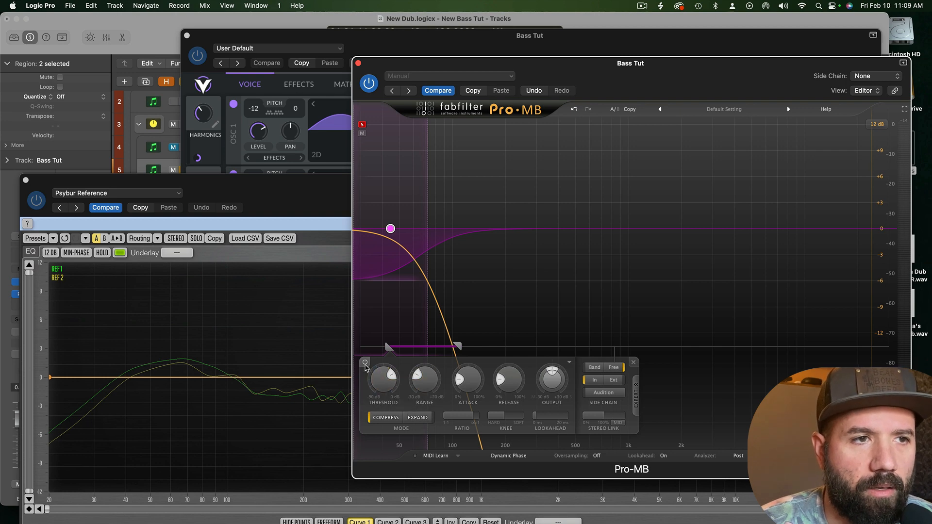
# Step: Lower the low band's threshold to about -30 dB, lengthen its attack moderately, and shorten its release
pyautogui.moveTo(392, 391); pyautogui.dragTo(382, 415)
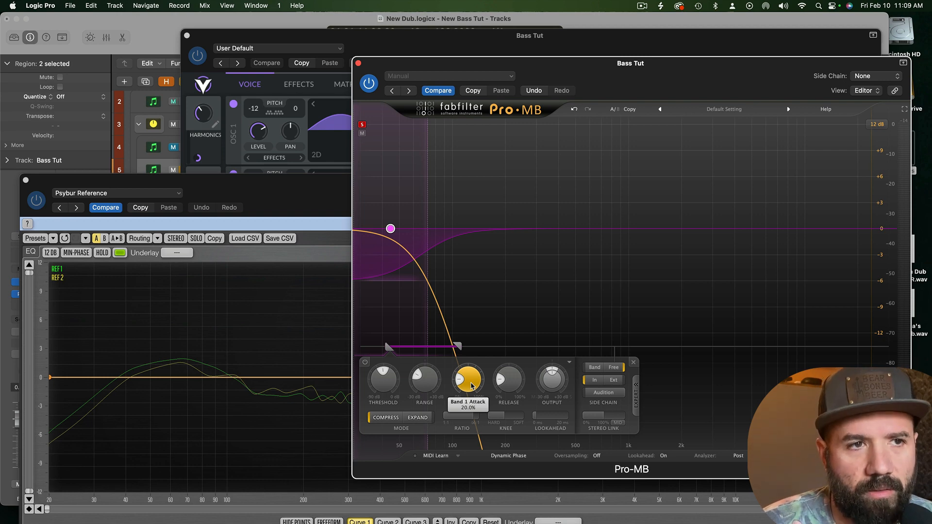
pyautogui.moveTo(472, 386); pyautogui.dragTo(476, 336)
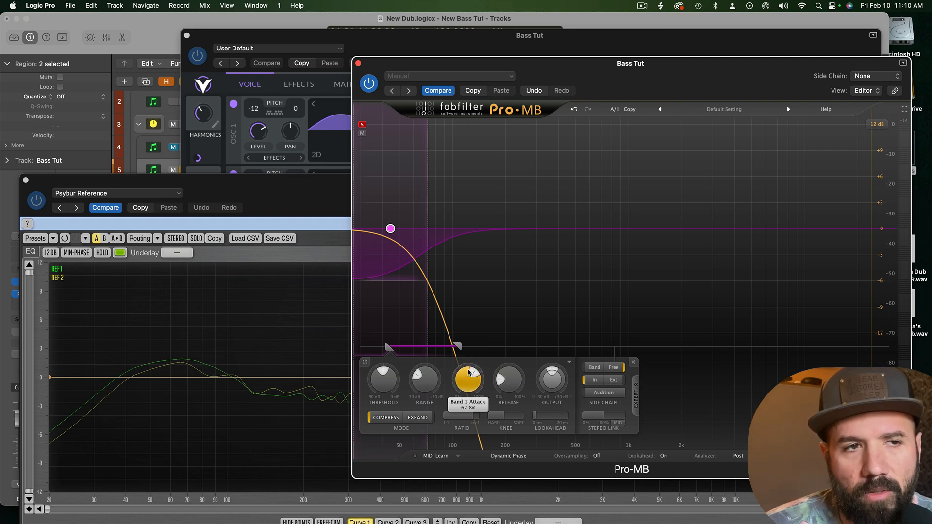
pyautogui.moveTo(468, 370); pyautogui.dragTo(472, 412)
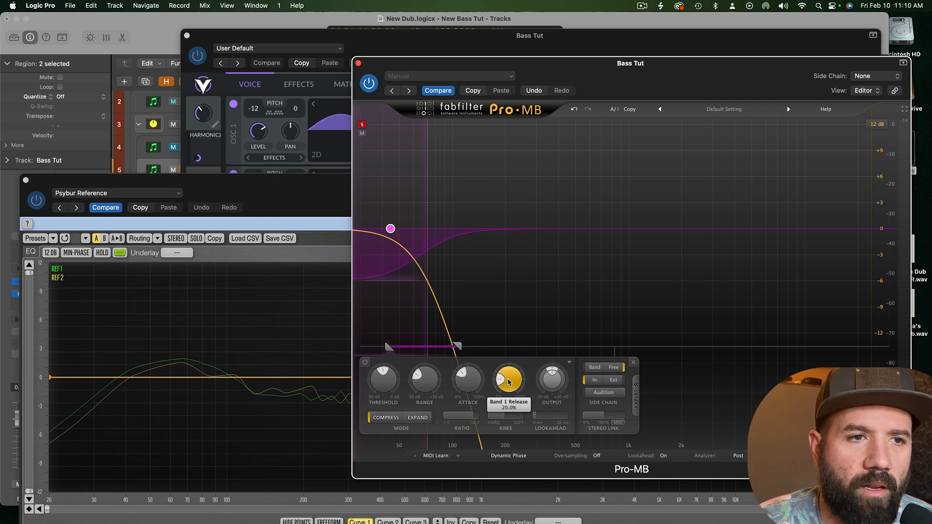
pyautogui.moveTo(509, 391); pyautogui.dragTo(496, 381)
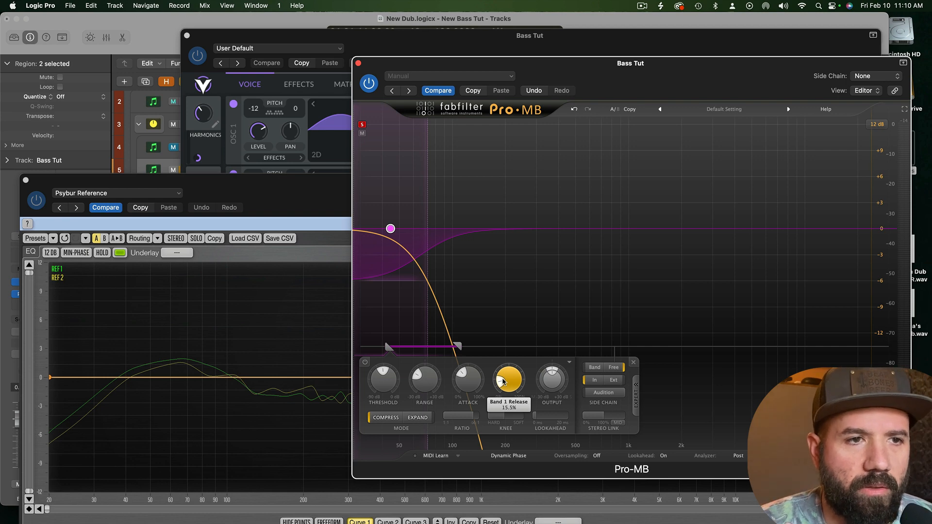
pyautogui.moveTo(503, 382); pyautogui.dragTo(513, 398)
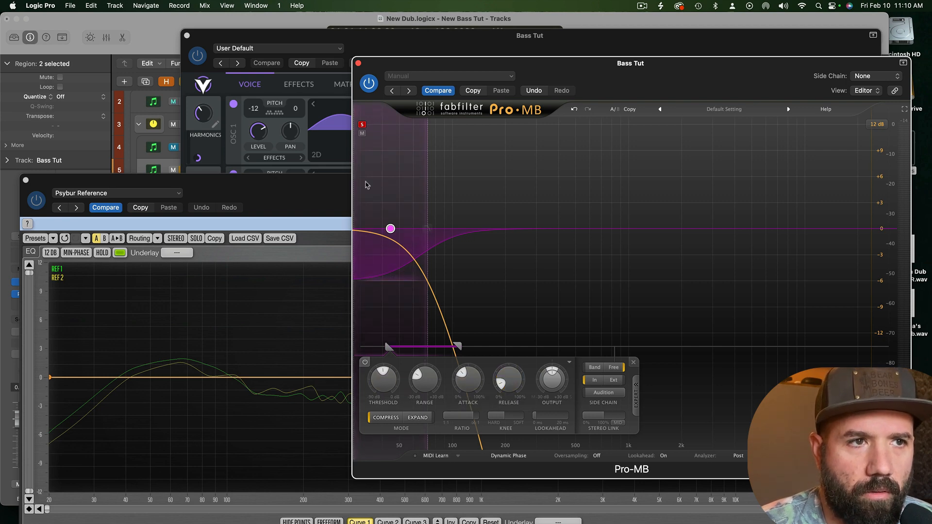
# Step: During playback, shift the side-chain range slightly higher, then refine the low band's ratio and raise its threshold for gentler compression
pyautogui.press('space')
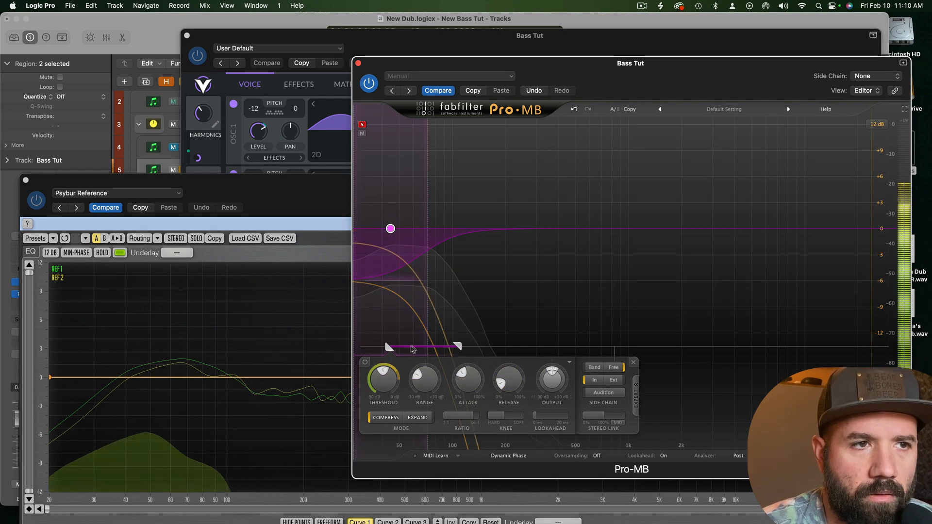
pyautogui.moveTo(410, 347); pyautogui.dragTo(414, 347)
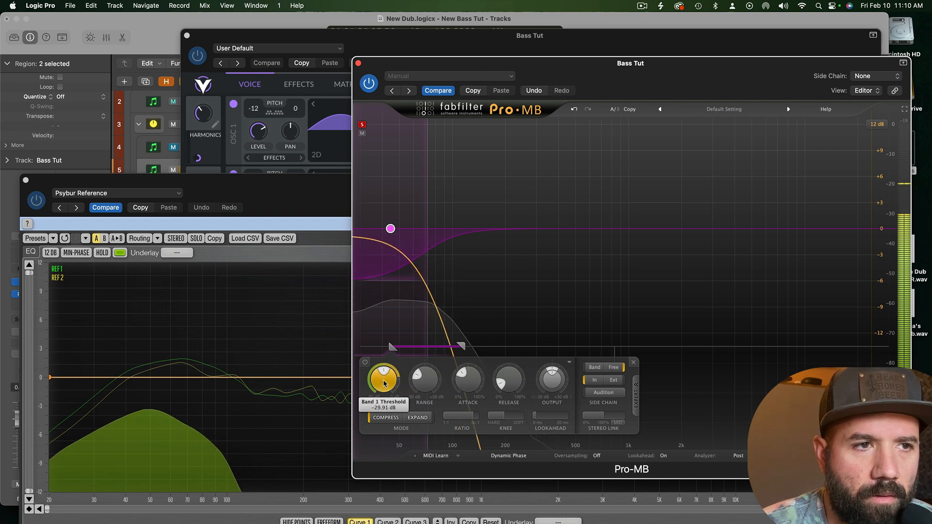
pyautogui.moveTo(468, 403); pyautogui.dragTo(477, 348)
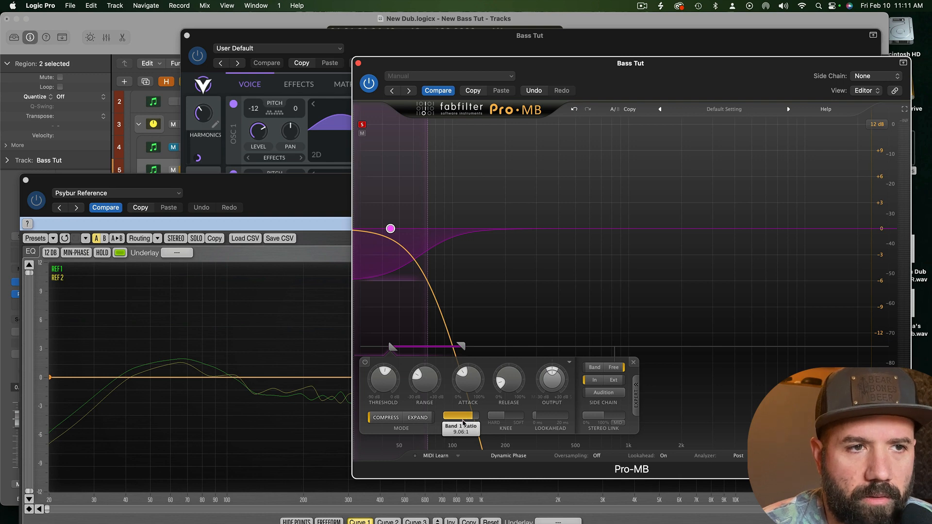
pyautogui.moveTo(462, 422); pyautogui.dragTo(423, 431)
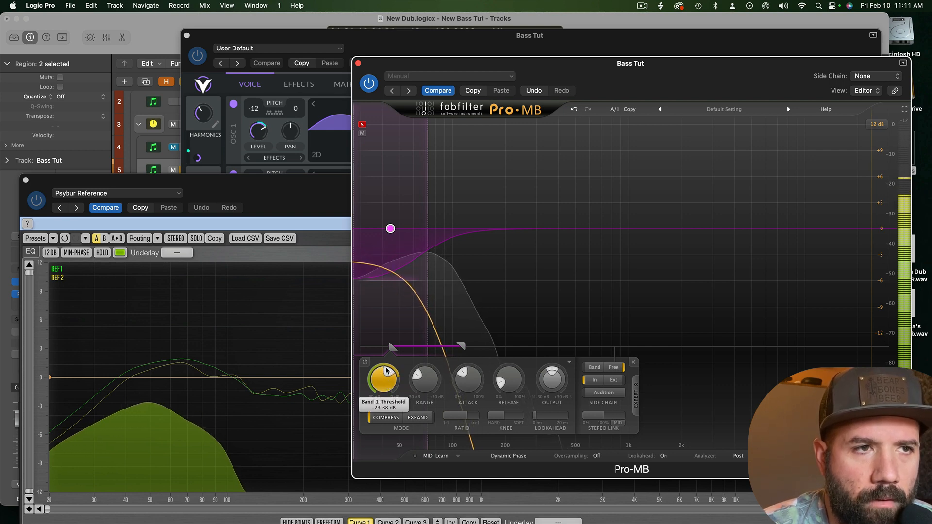
pyautogui.moveTo(386, 370); pyautogui.dragTo(388, 347)
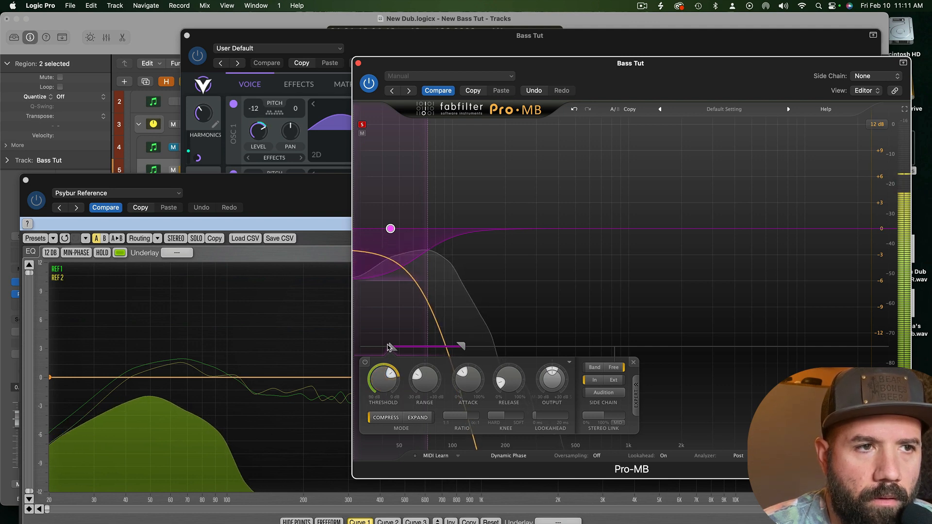
# Step: Compare the low band bypassed and enabled during playback, checking the bass level against the reference curves
pyautogui.click(365, 363)
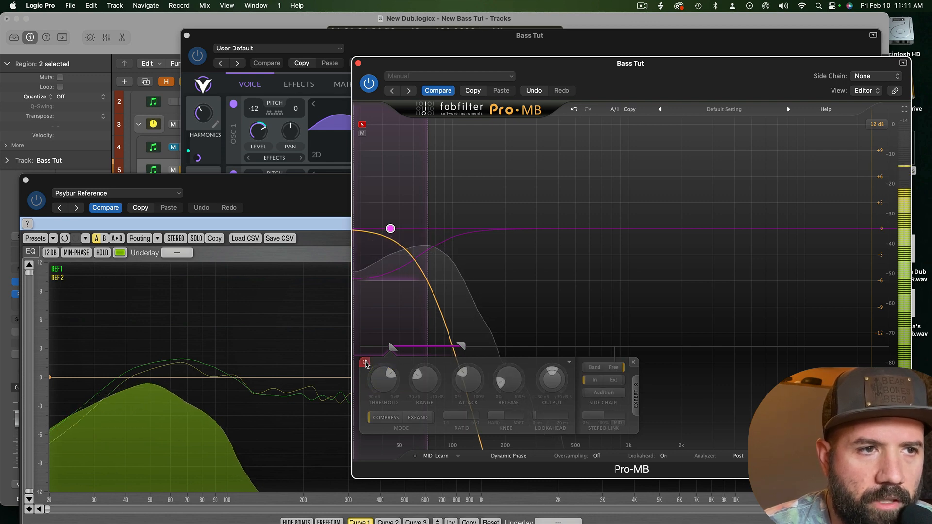
pyautogui.click(365, 363)
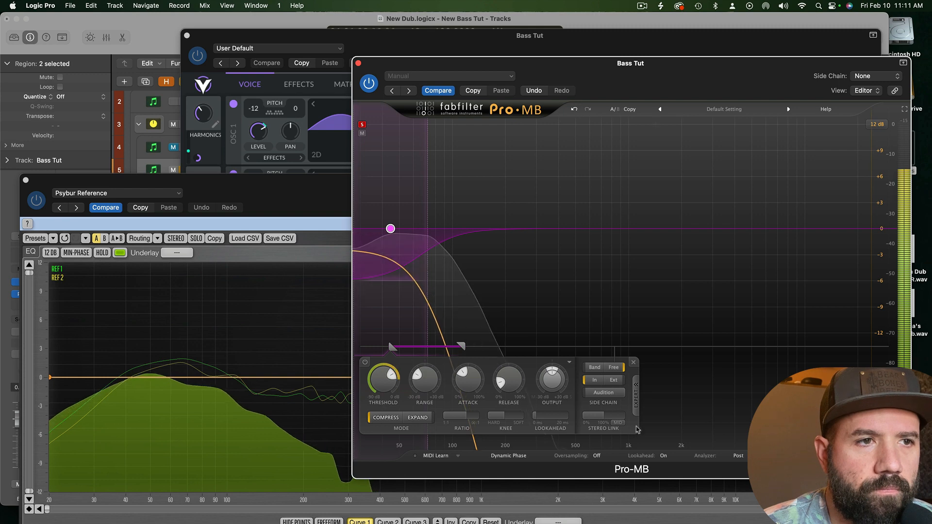
pyautogui.click(365, 363)
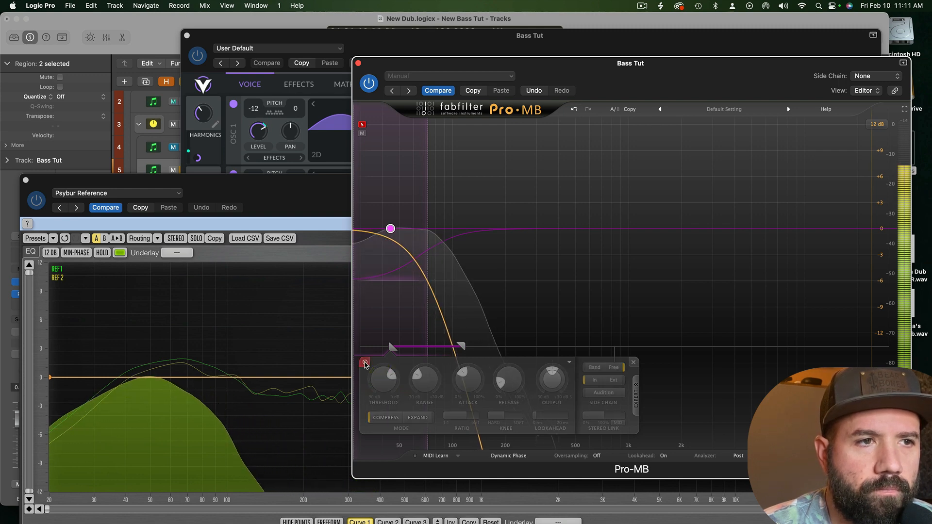
pyautogui.click(365, 362)
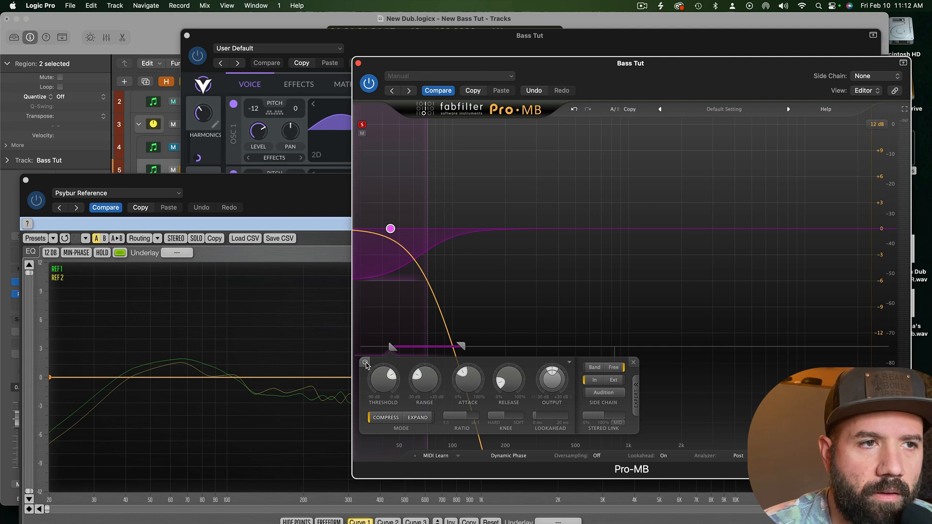
pyautogui.press('space')
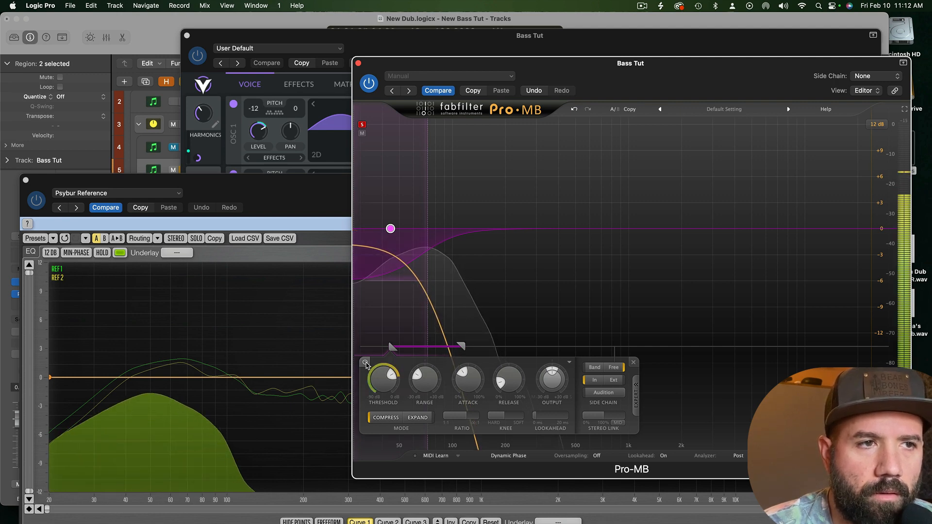
pyautogui.click(365, 363)
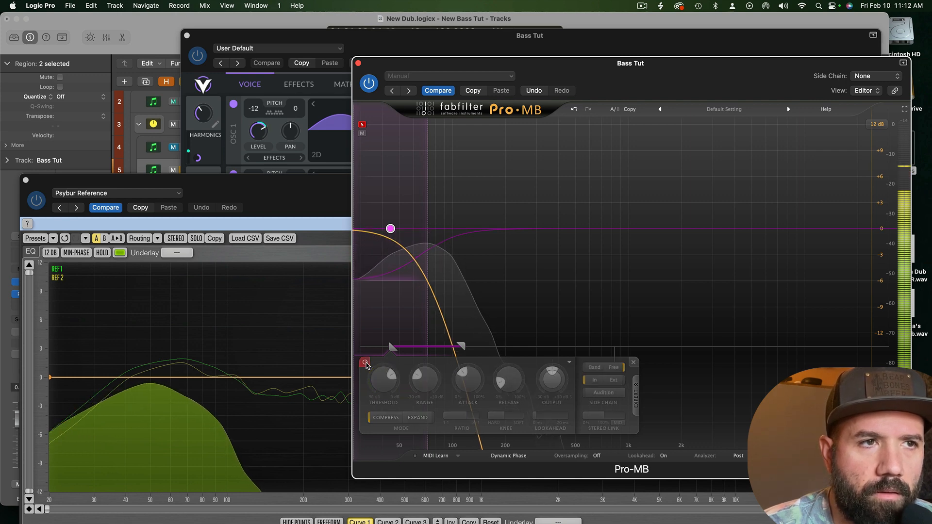
pyautogui.click(365, 363)
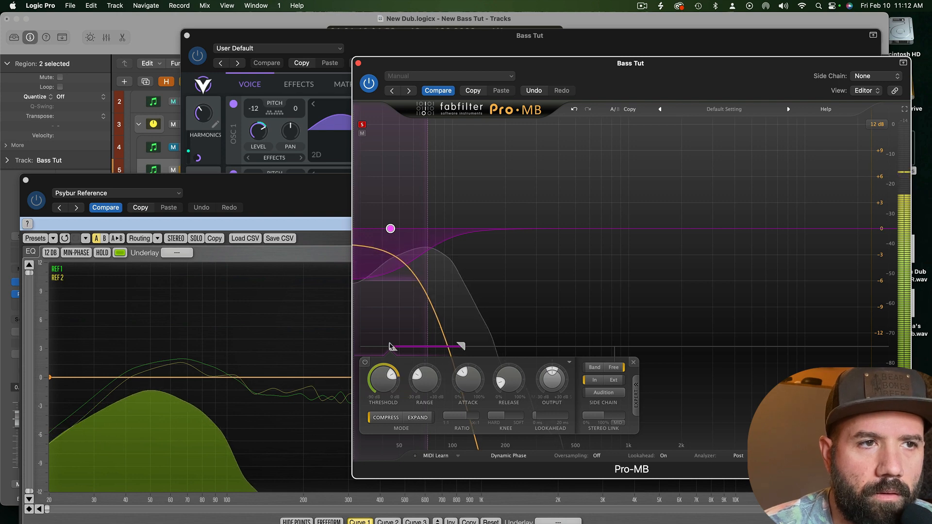
# Step: Raise the lower limit of the low band's side-chain range slightly, and turn off soloing to hear the bass in the mix
pyautogui.moveTo(389, 346)
pyautogui.moveTo(394, 347); pyautogui.dragTo(399, 347)
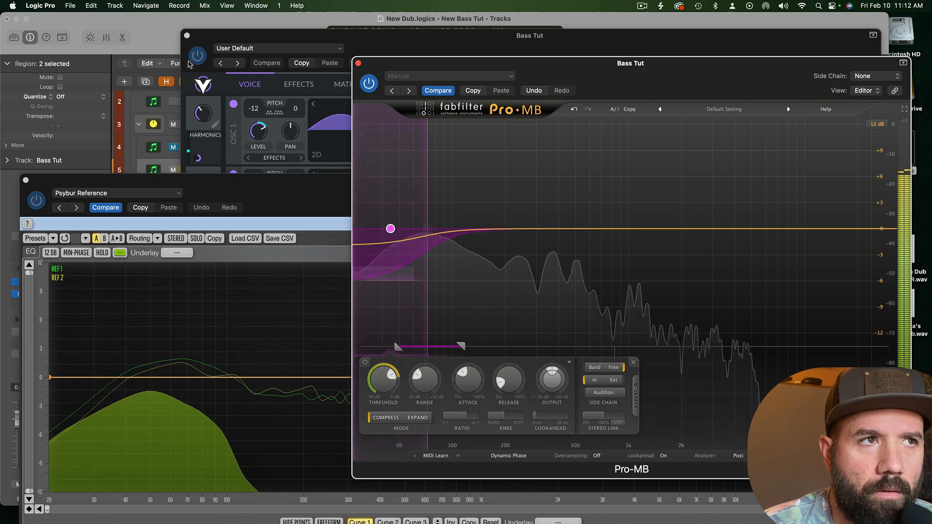
pyautogui.moveTo(239, 37); pyautogui.dragTo(274, 31)
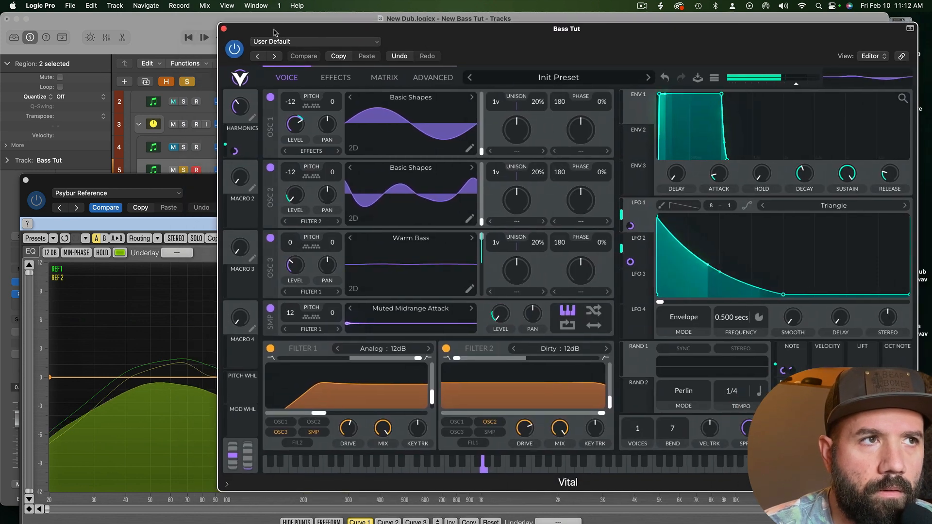
pyautogui.click(188, 81)
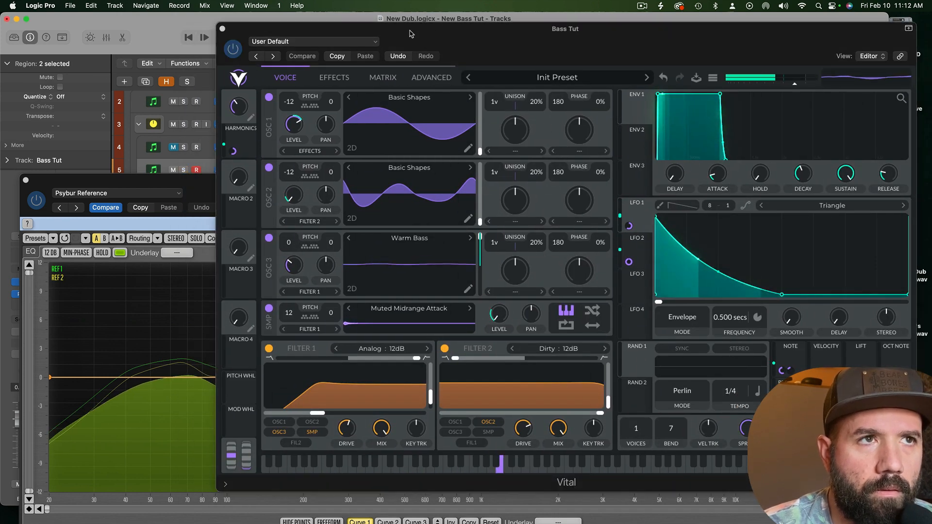
pyautogui.moveTo(408, 32); pyautogui.dragTo(376, 34)
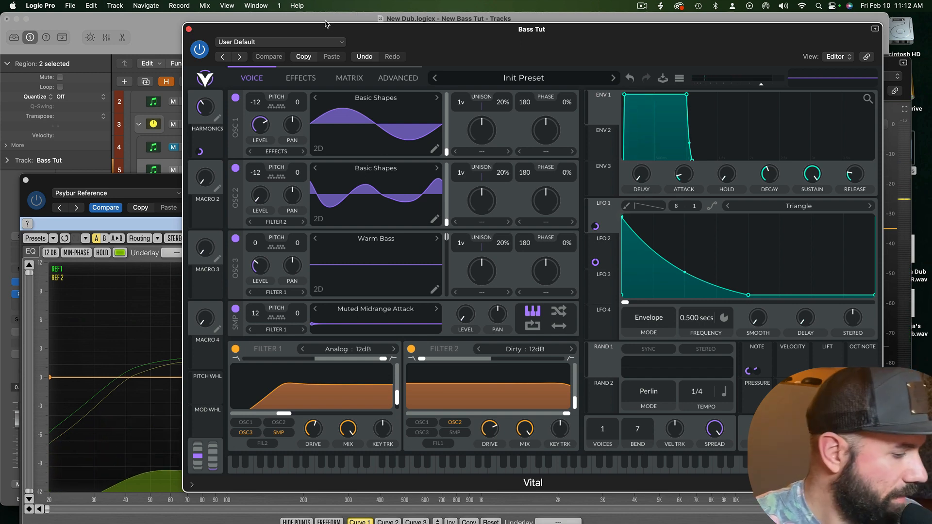
pyautogui.click(642, 6)
pyautogui.click(655, 31)
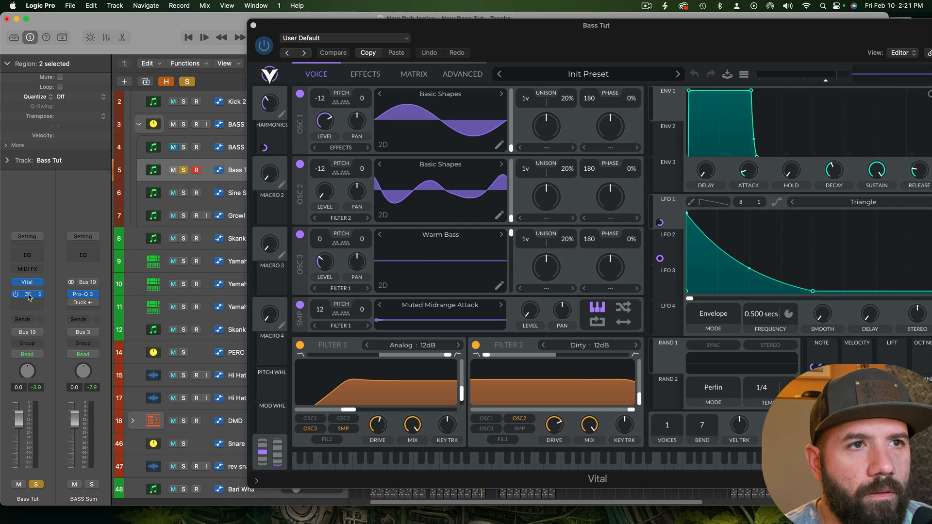
# Step: Reopen Pro-MB on the Bass Tut channel and insert Pro-C 2 in the slot after it
pyautogui.click(28, 296)
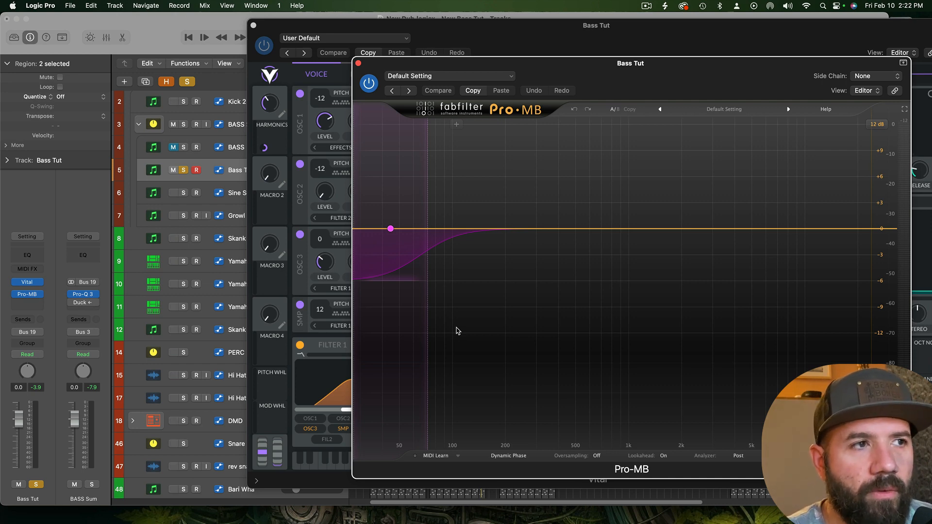
pyautogui.click(26, 303)
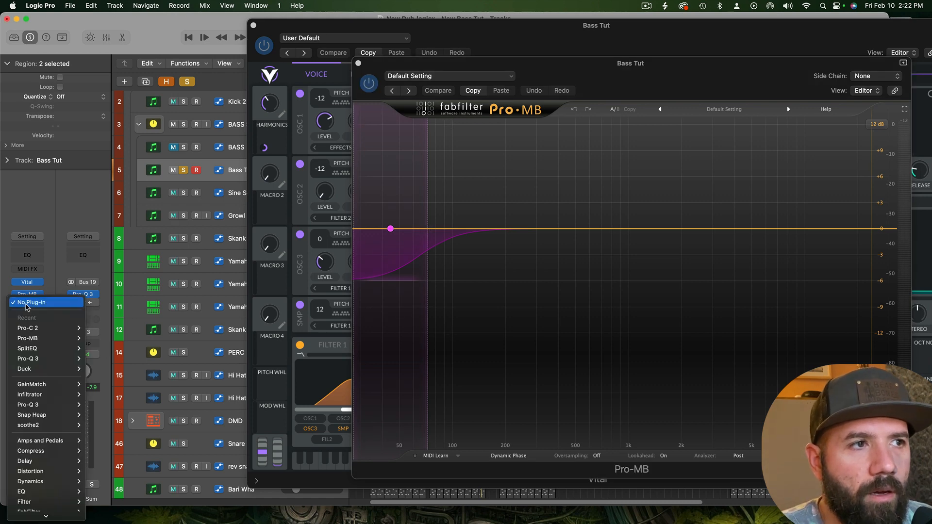
pyautogui.click(804, 330)
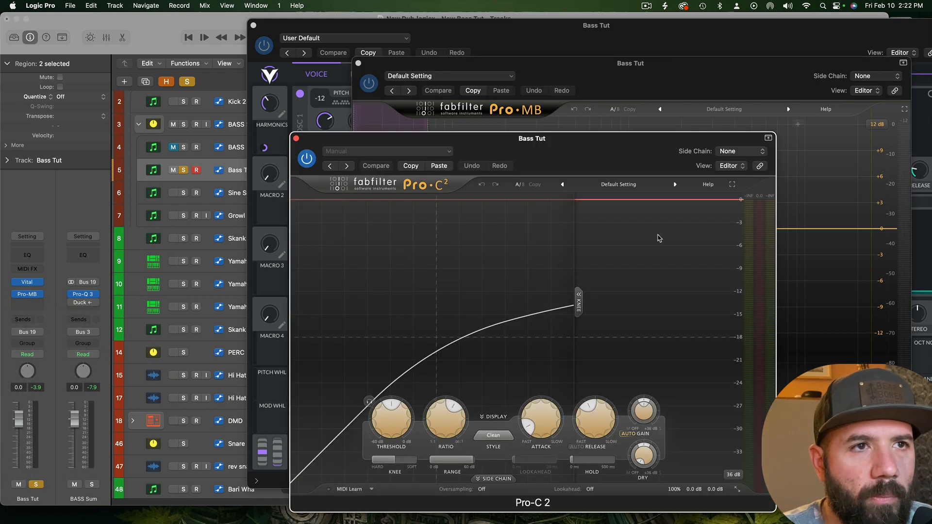
# Step: Turn off auto gain in Pro-C 2, raise the ratio to about 54:1, and lower the threshold to about -26 dB
pyautogui.moveTo(636, 158); pyautogui.dragTo(613, 62)
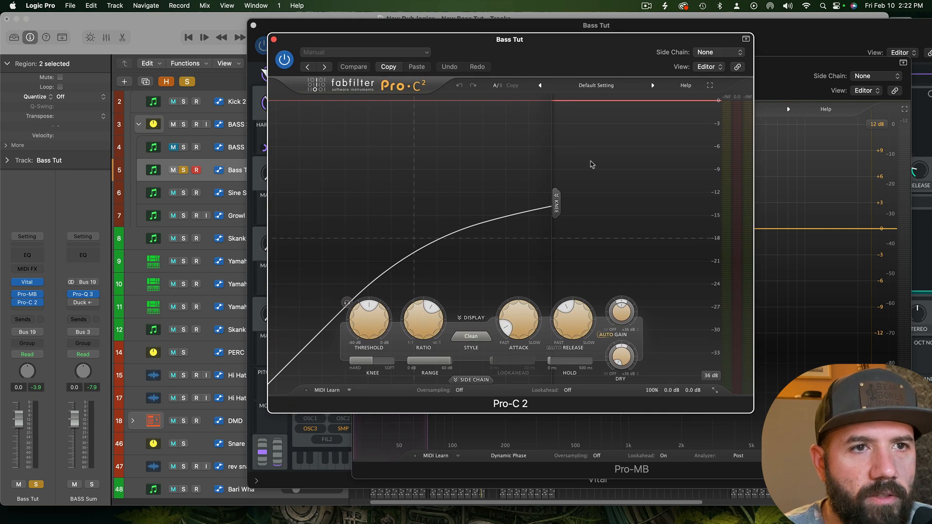
pyautogui.click(608, 336)
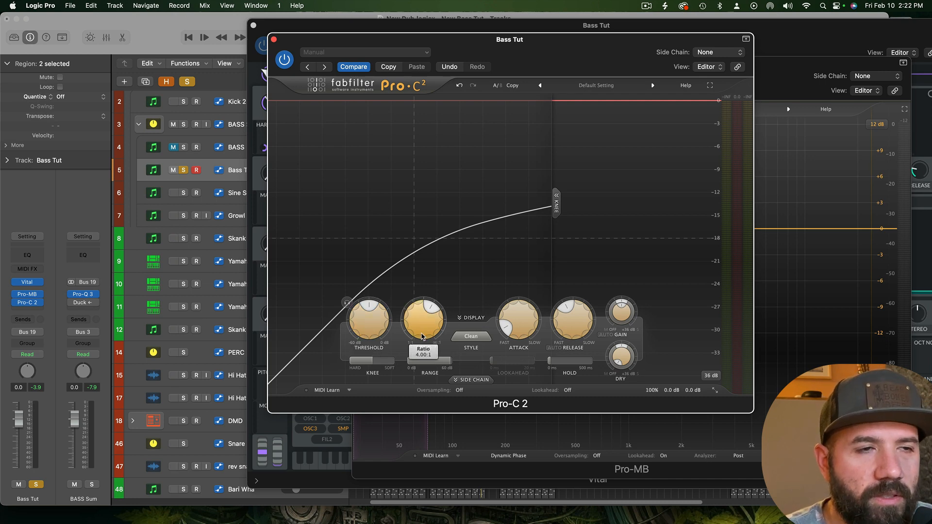
pyautogui.scroll(10, 421, 336)
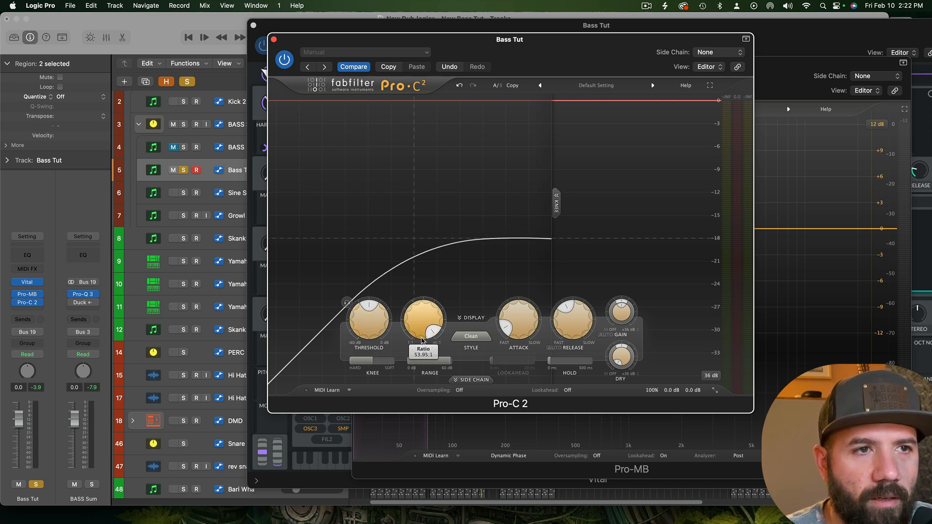
pyautogui.scroll(1, 421, 340)
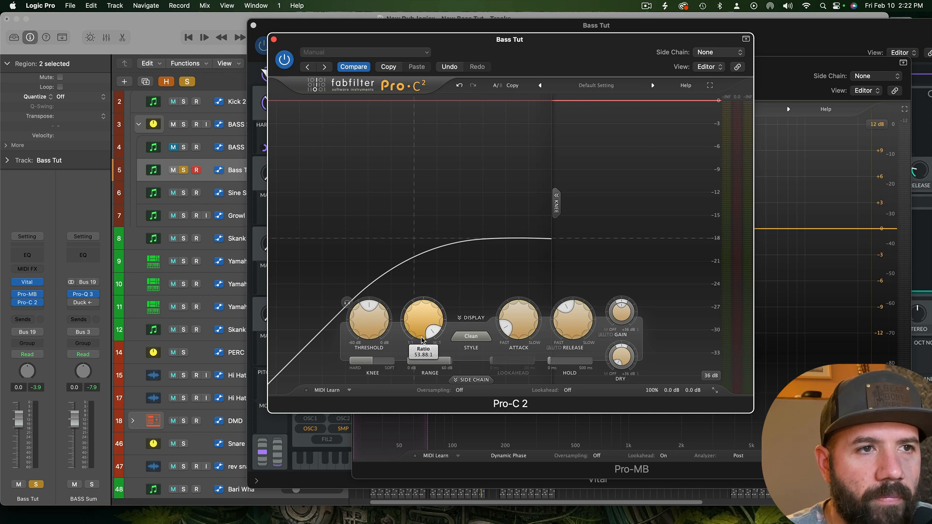
pyautogui.scroll(-5, 366, 346)
pyautogui.scroll(-3, 365, 346)
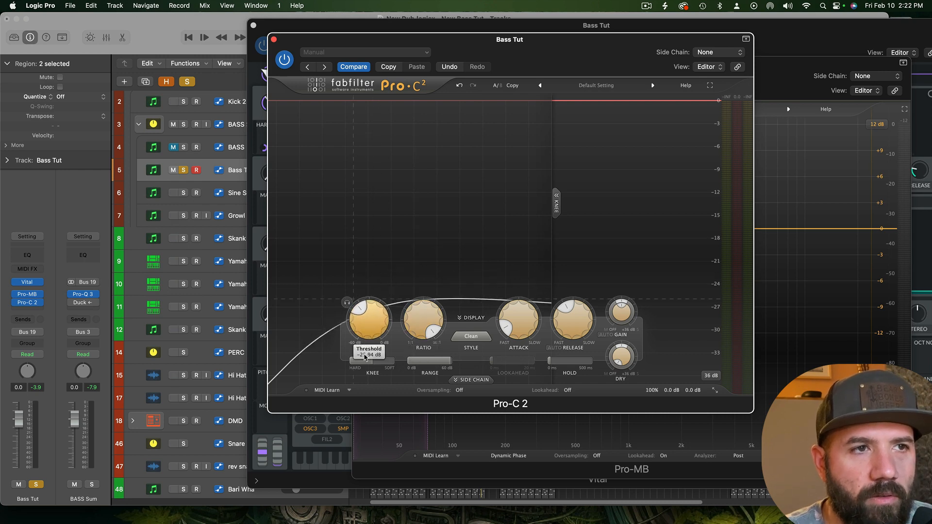
pyautogui.moveTo(541, 56); pyautogui.dragTo(529, 40)
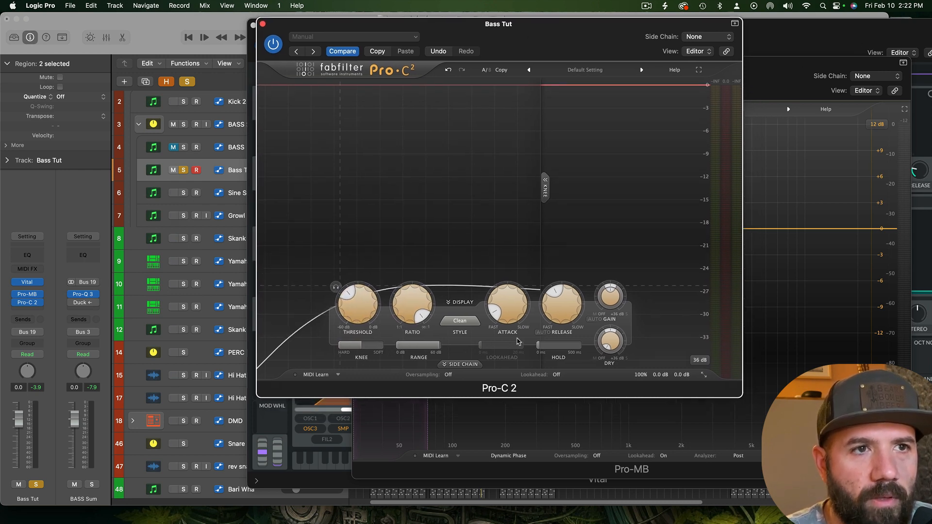
# Step: Open the compressor's side-chain section, enable its high-pass filter, and lower the cutoff to slightly below 61.7 Hz
pyautogui.moveTo(498, 318)
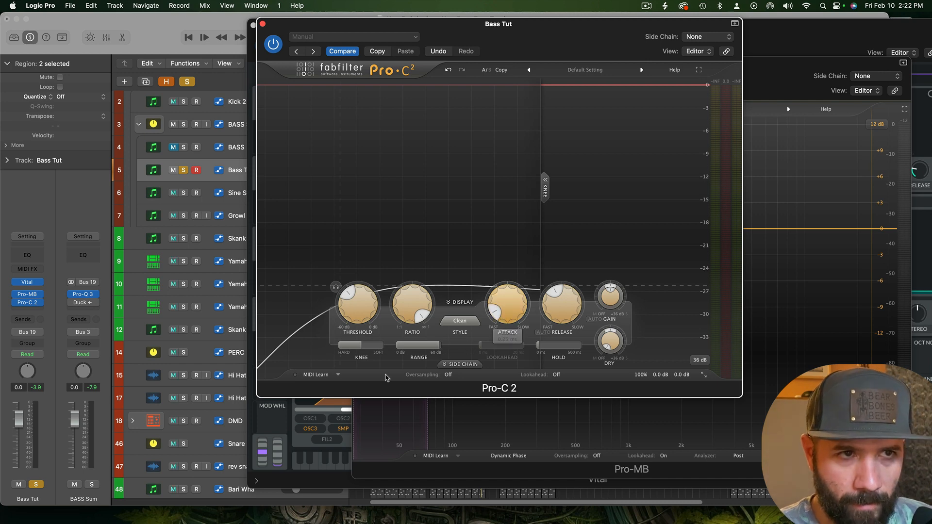
pyautogui.click(454, 365)
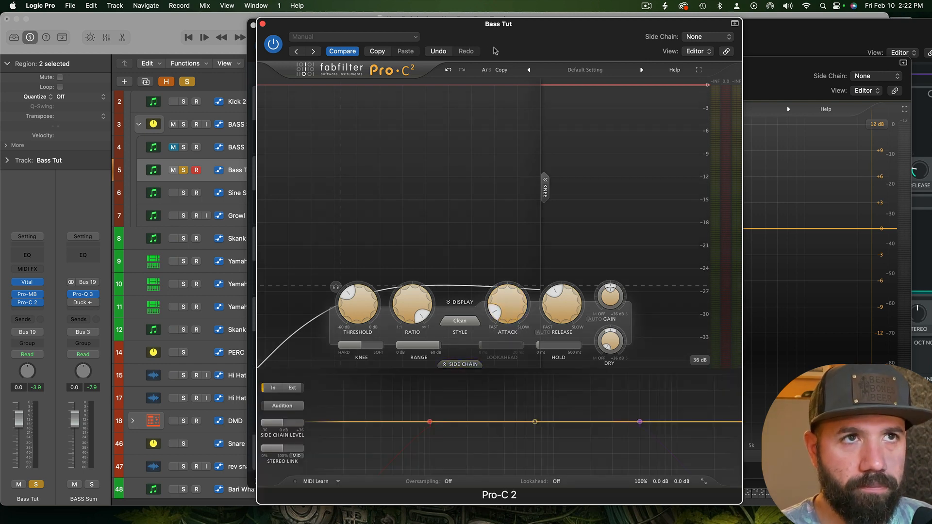
pyautogui.moveTo(493, 49); pyautogui.dragTo(487, 44)
pyautogui.click(407, 400)
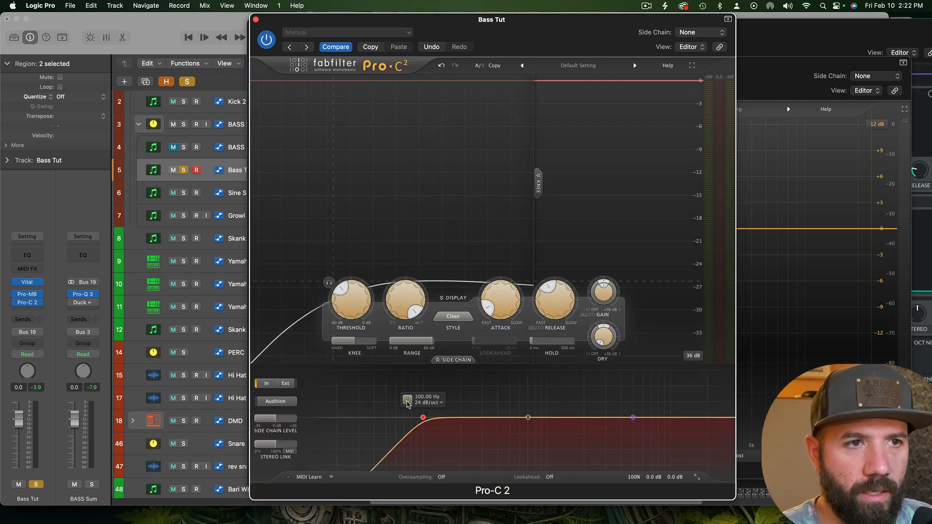
pyautogui.moveTo(422, 420); pyautogui.dragTo(398, 419)
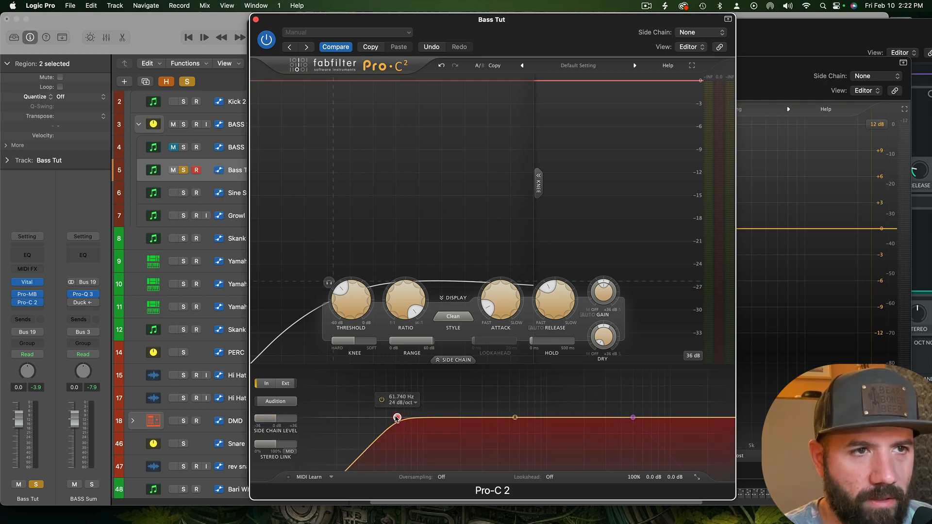
pyautogui.moveTo(396, 418); pyautogui.dragTo(390, 420)
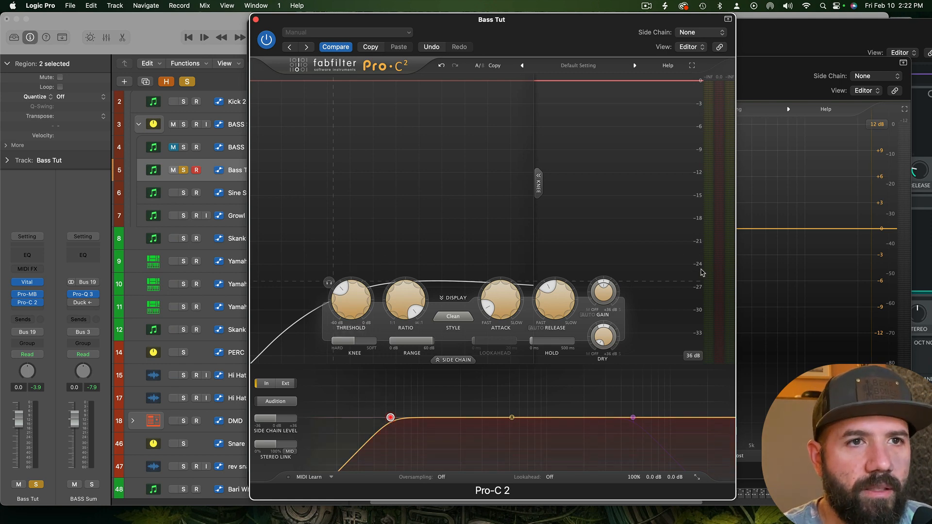
# Step: During playback, raise the wet gain to about +10.6 dB, set the attack to 0.005 ms, and lower the threshold further
pyautogui.moveTo(604, 300)
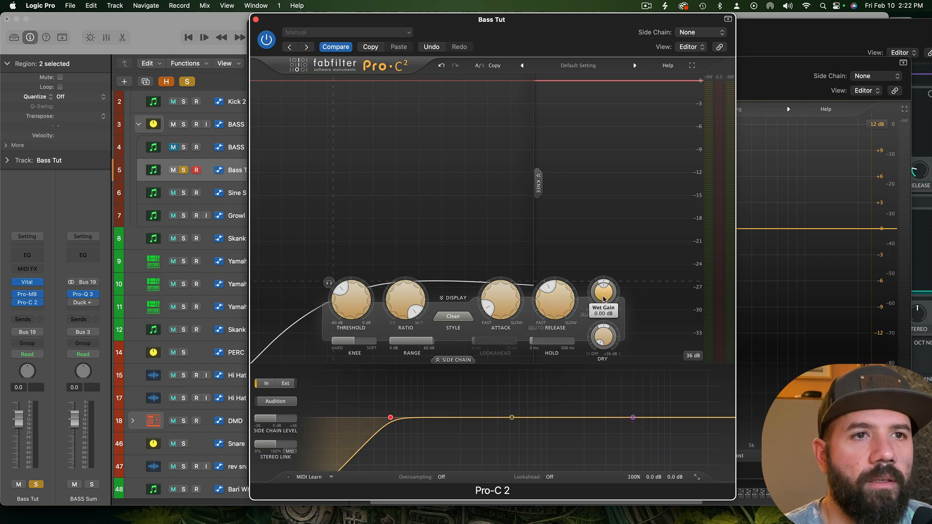
pyautogui.press('space')
pyautogui.moveTo(604, 300); pyautogui.dragTo(606, 250)
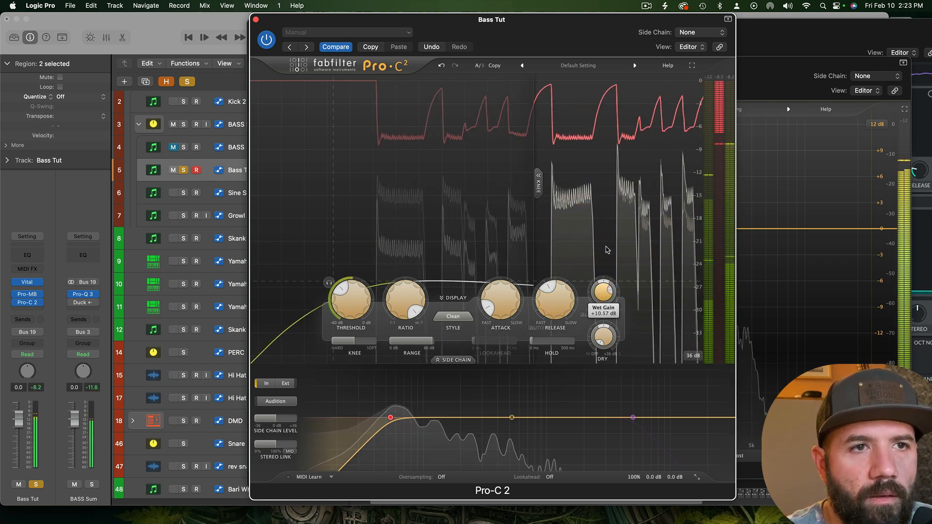
pyautogui.moveTo(498, 305)
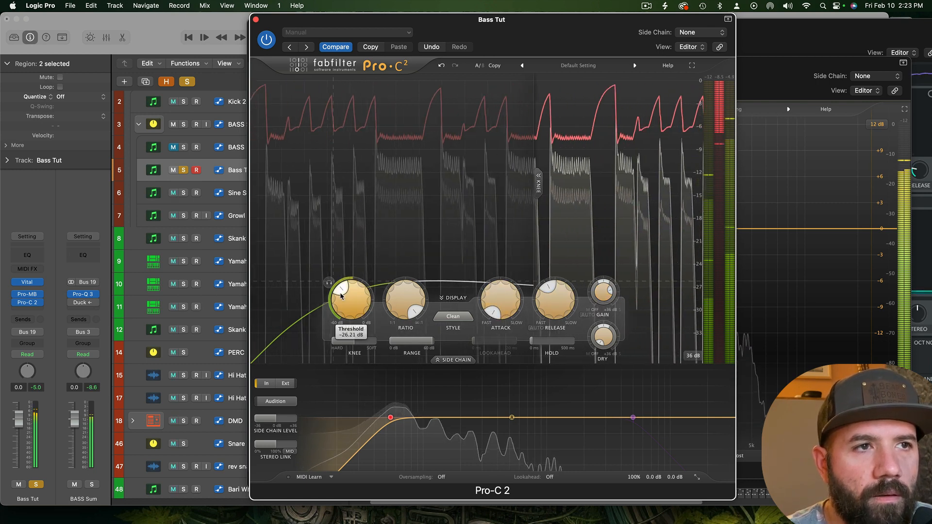
pyautogui.moveTo(341, 295); pyautogui.dragTo(340, 304)
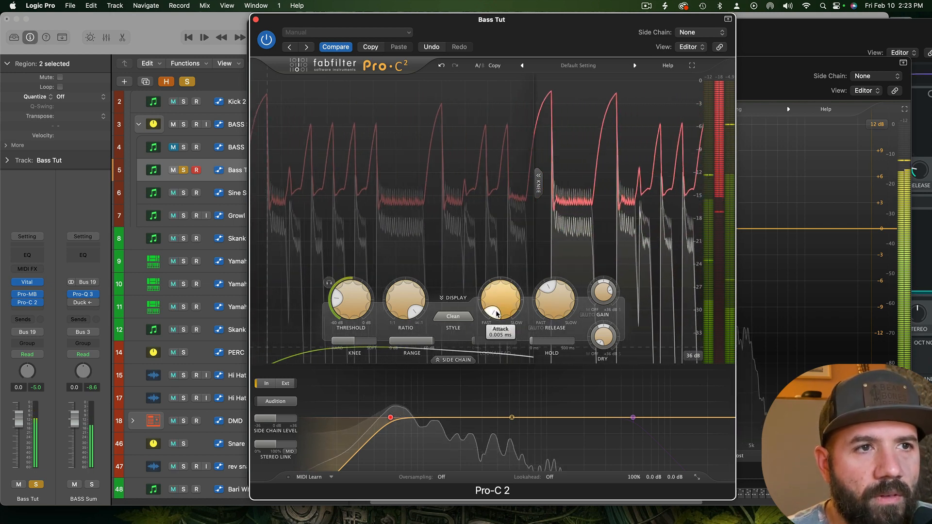
# Step: Slow the attack gradually to about 57 ms during playback and reduce the wet gain to about +6.8 dB
pyautogui.moveTo(496, 310); pyautogui.dragTo(497, 308)
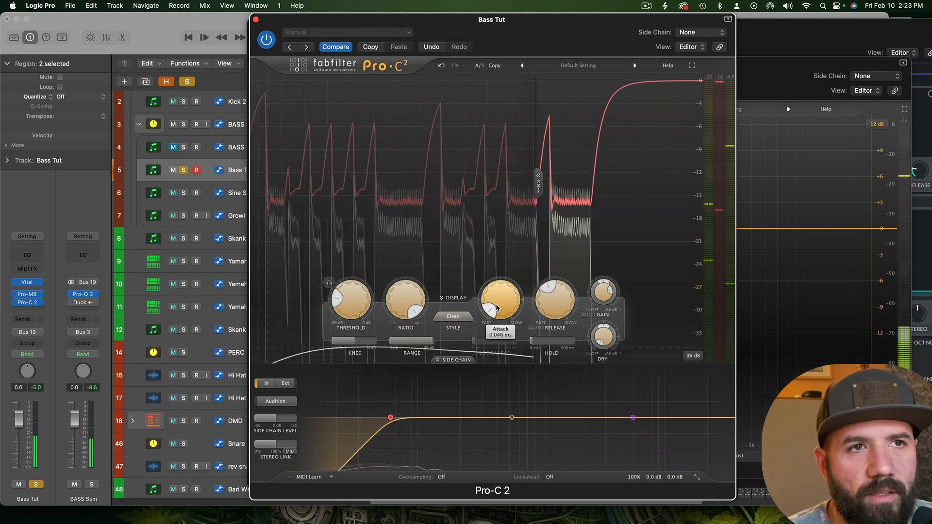
pyautogui.moveTo(497, 308); pyautogui.dragTo(525, 221)
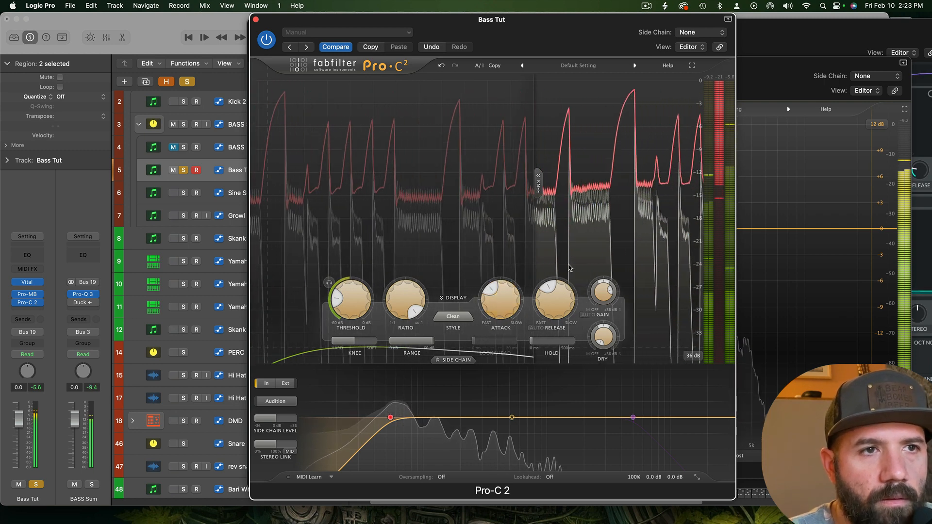
pyautogui.moveTo(499, 313); pyautogui.dragTo(505, 289)
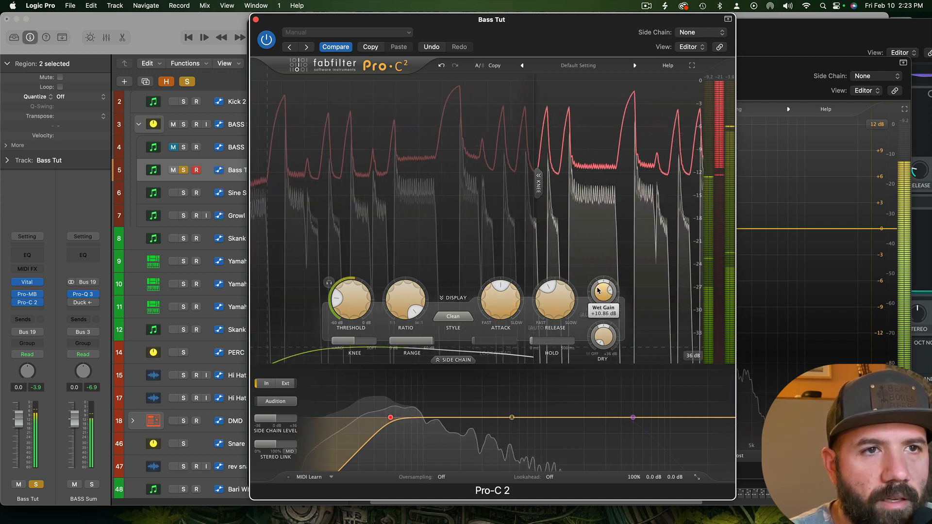
pyautogui.moveTo(598, 290); pyautogui.dragTo(599, 304)
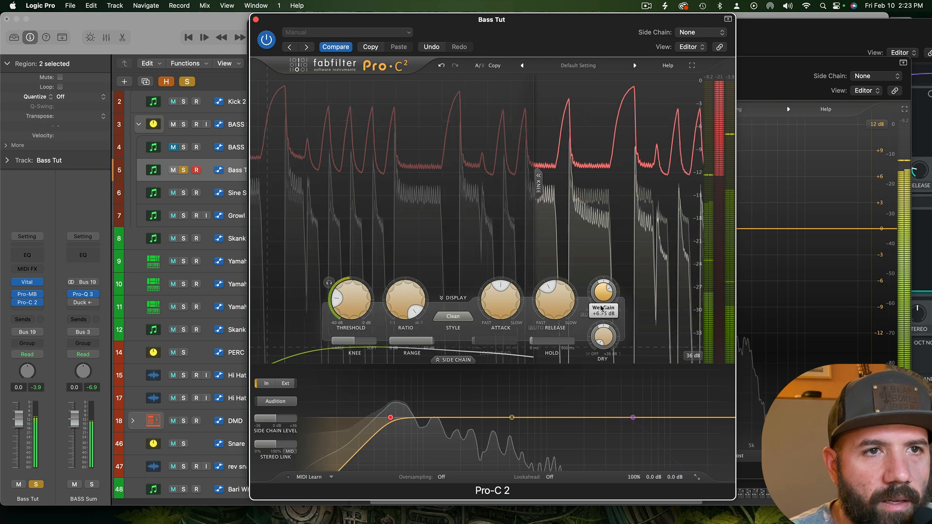
pyautogui.moveTo(496, 290); pyautogui.dragTo(516, 212)
pyautogui.press('space')
pyautogui.moveTo(556, 314)
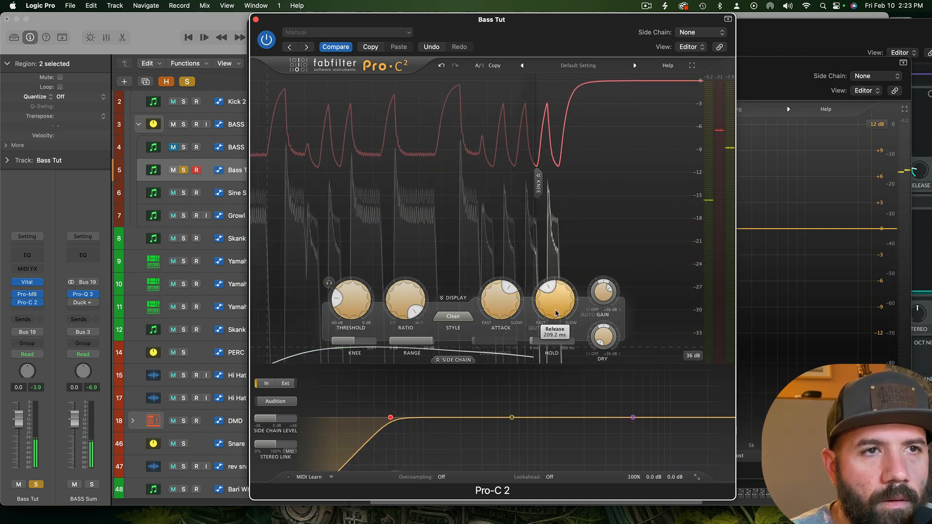
pyautogui.press('space')
pyautogui.moveTo(501, 305)
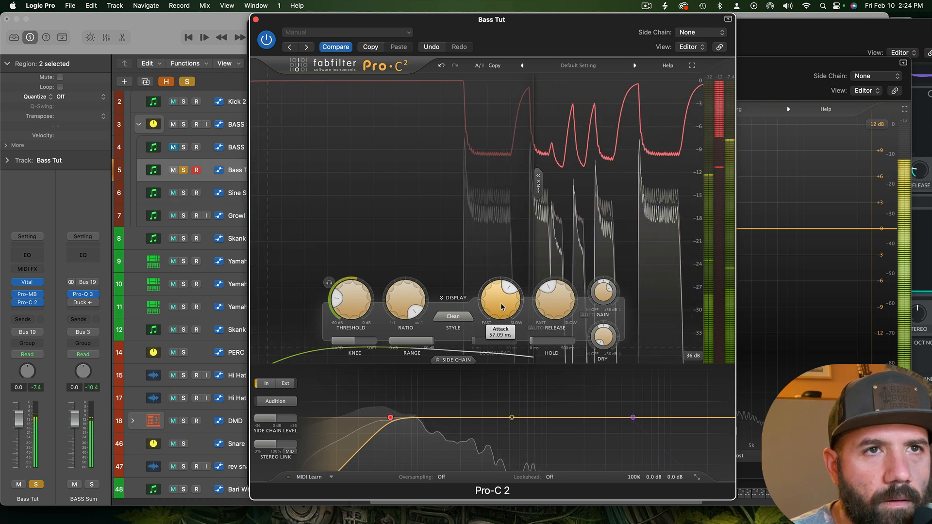
pyautogui.press('space')
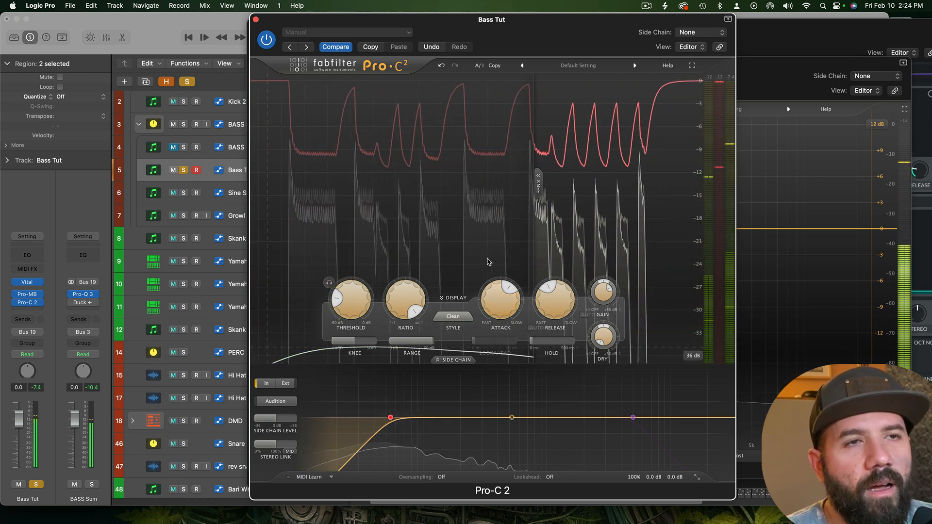
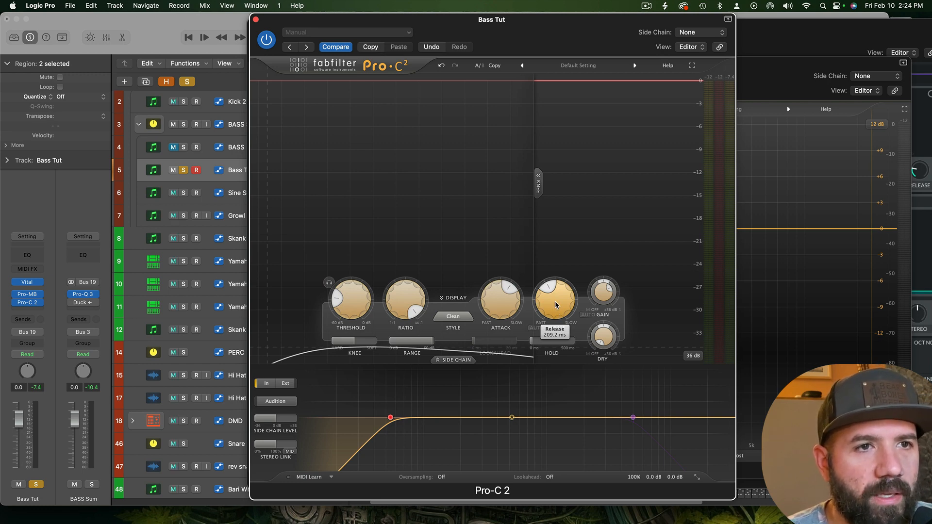
# Step: Shorten the compressor's release to about 52 ms while listening to the bass, and stop playback
pyautogui.press('space')
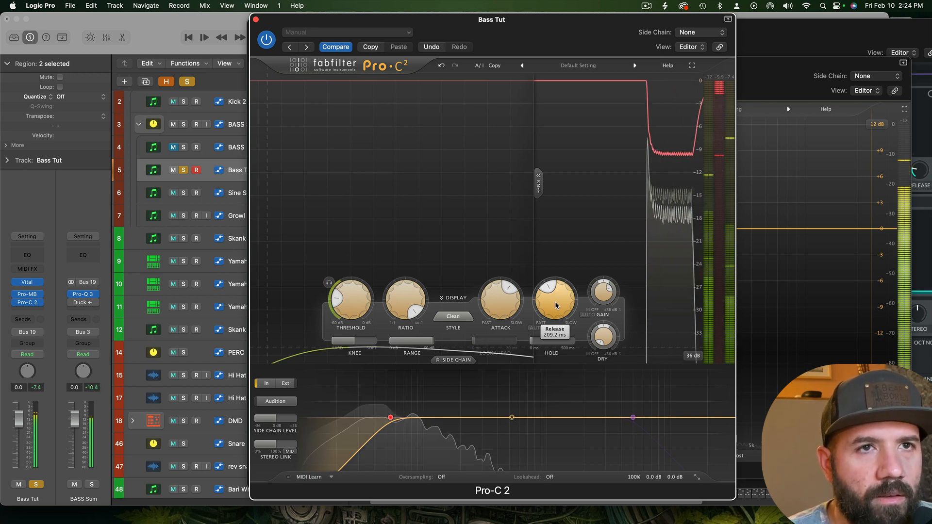
pyautogui.moveTo(555, 305); pyautogui.dragTo(556, 346)
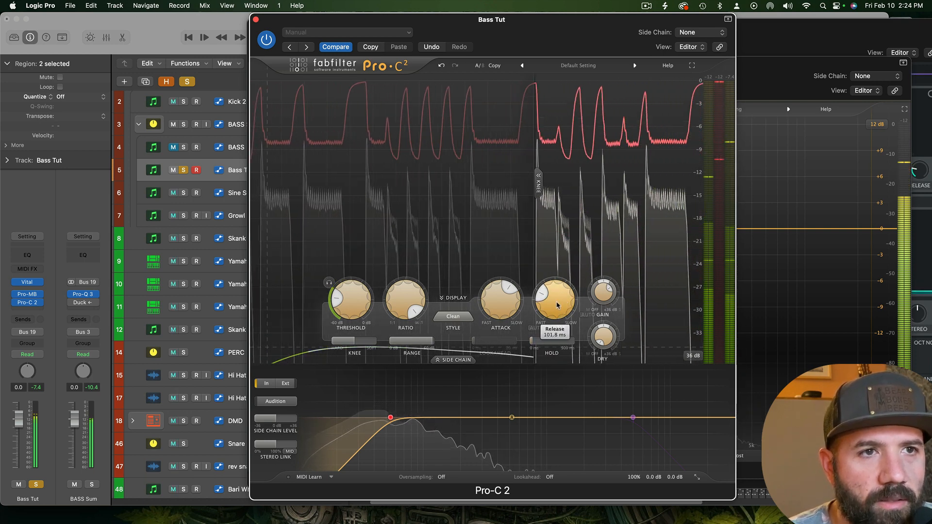
pyautogui.moveTo(553, 308); pyautogui.dragTo(548, 337)
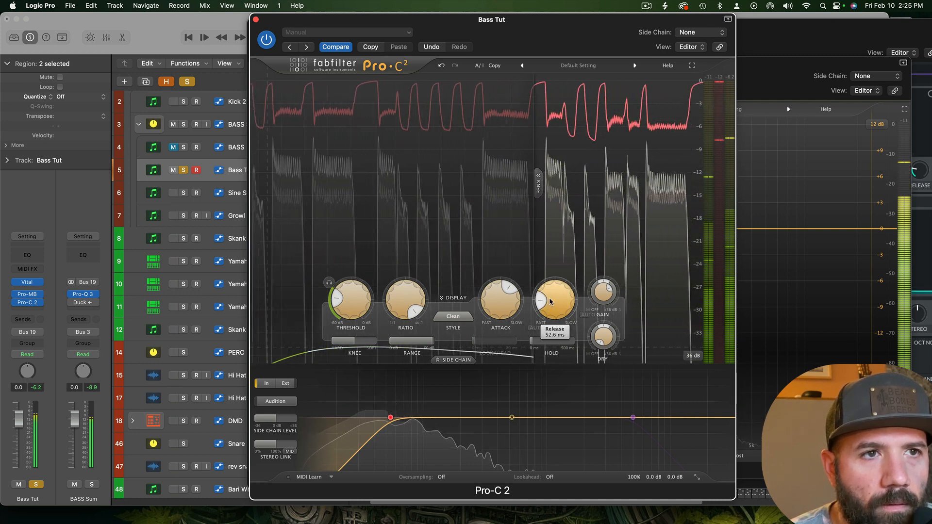
pyautogui.moveTo(549, 302); pyautogui.dragTo(551, 301)
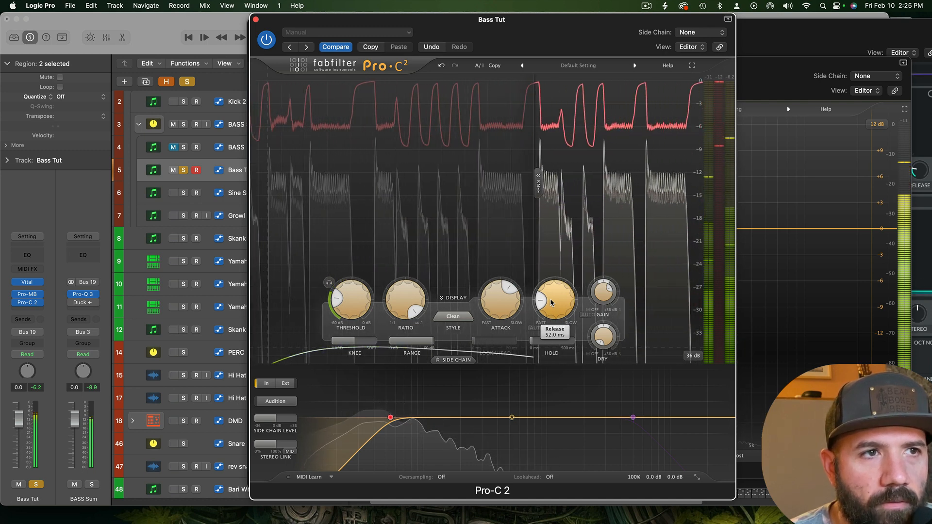
pyautogui.press('space')
pyautogui.moveTo(557, 308)
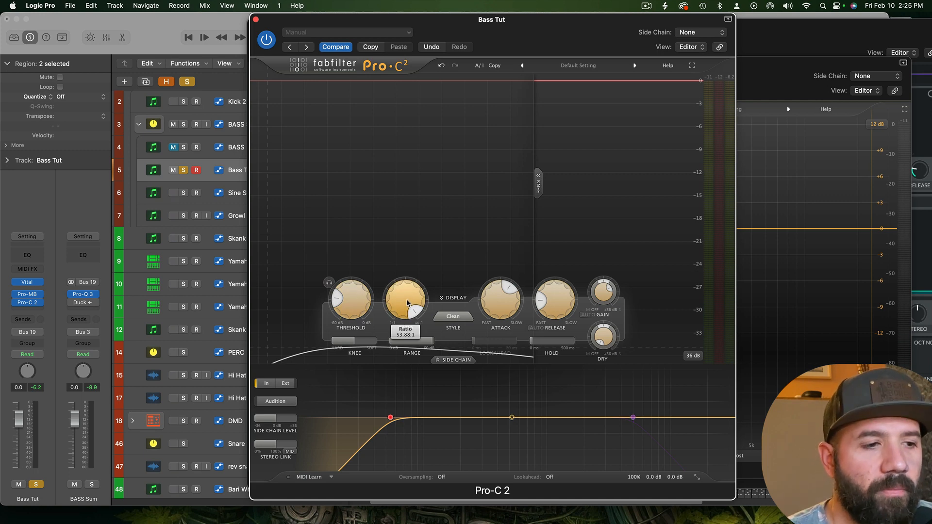
# Step: Lower the ratio to about 1.48:1 and raise the threshold for gentle compression, fine-tuning both during playback
pyautogui.moveTo(407, 303); pyautogui.dragTo(404, 399)
pyautogui.moveTo(359, 312); pyautogui.dragTo(367, 270)
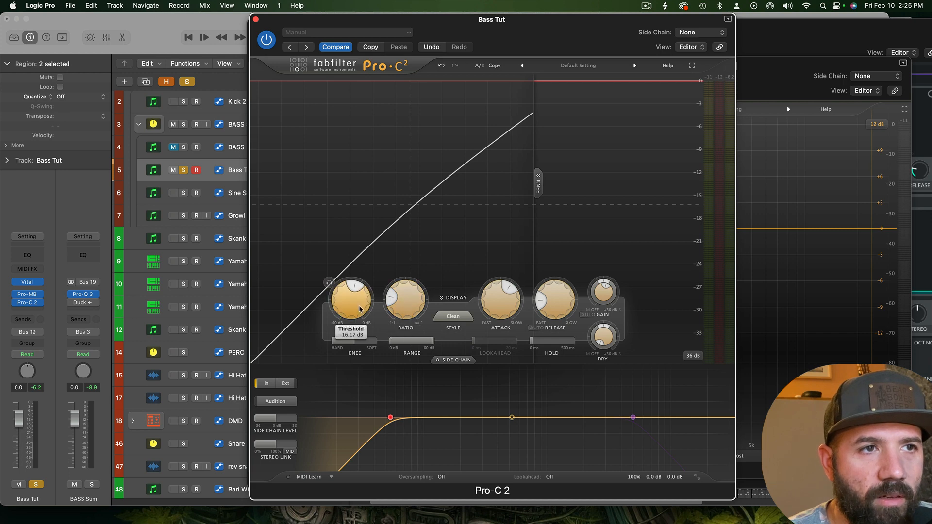
pyautogui.moveTo(359, 311); pyautogui.dragTo(353, 310)
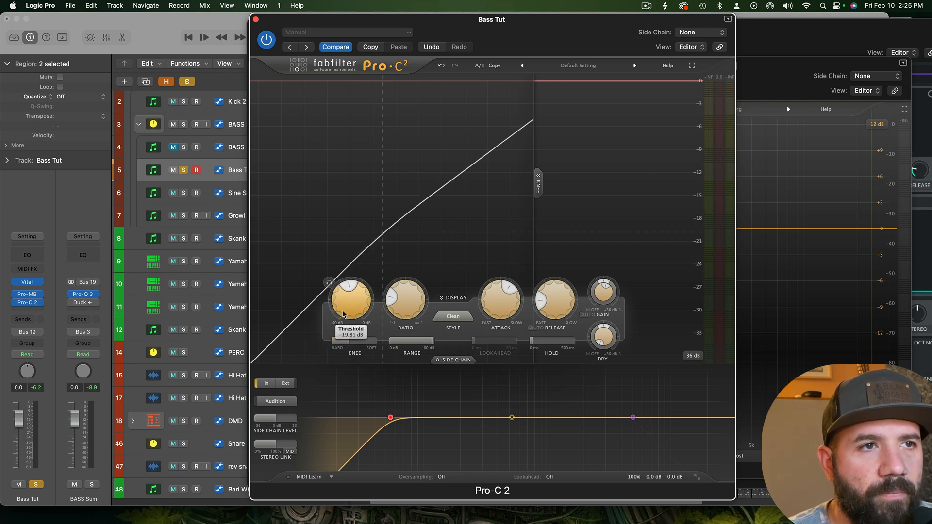
pyautogui.press('space')
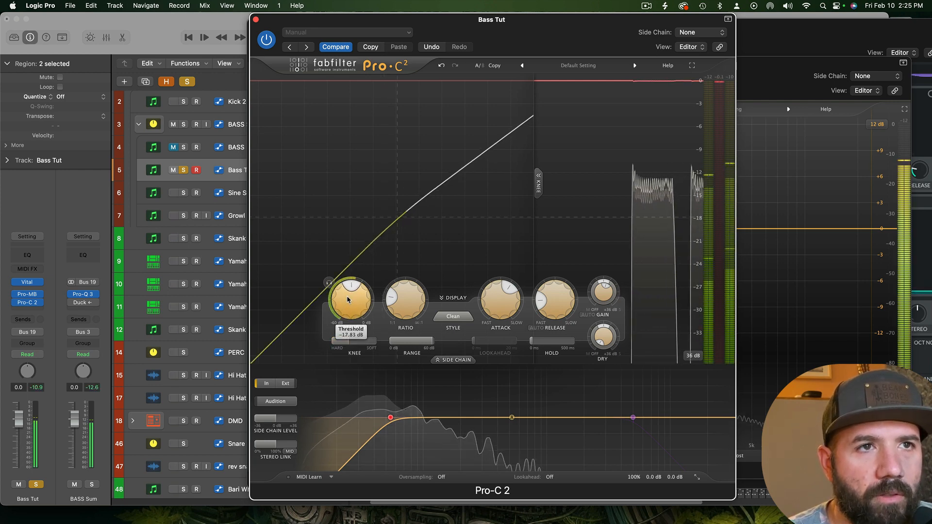
pyautogui.moveTo(348, 309); pyautogui.dragTo(336, 343)
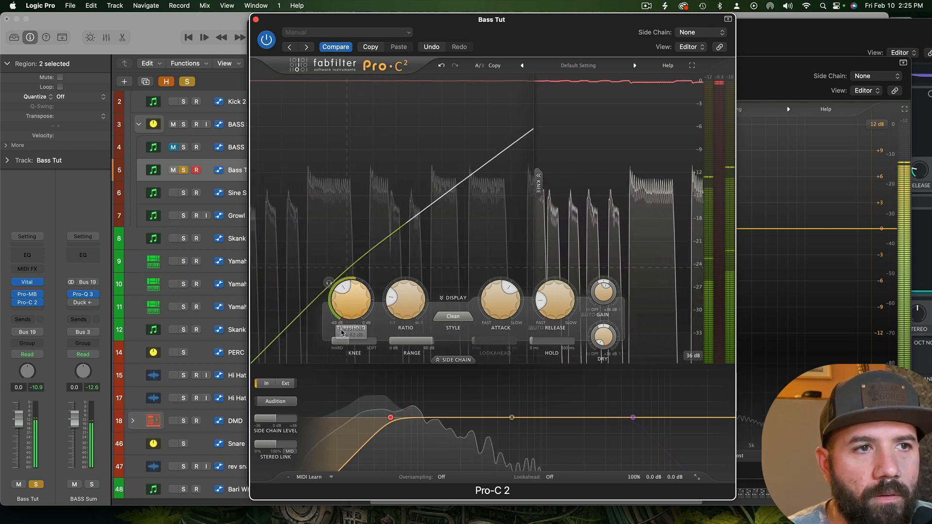
pyautogui.moveTo(398, 309)
pyautogui.moveTo(398, 310); pyautogui.dragTo(398, 298)
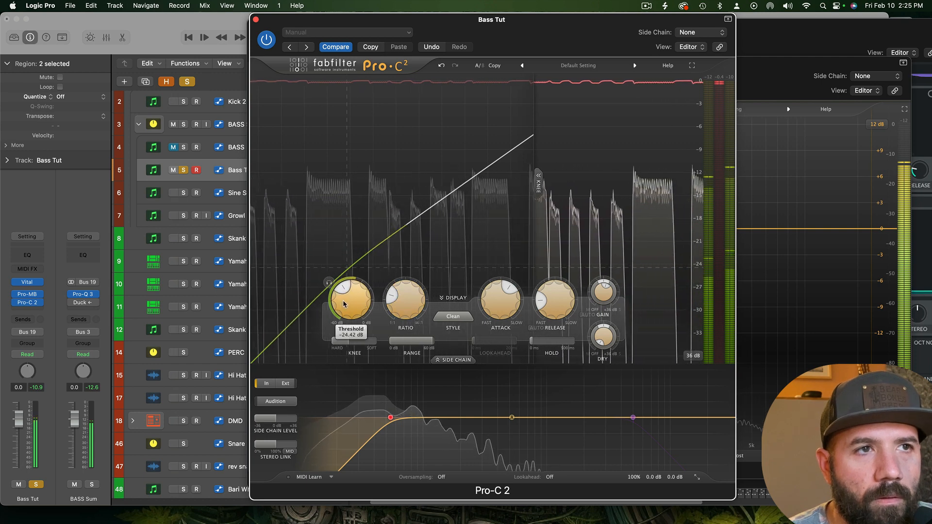
pyautogui.moveTo(343, 301); pyautogui.dragTo(345, 294)
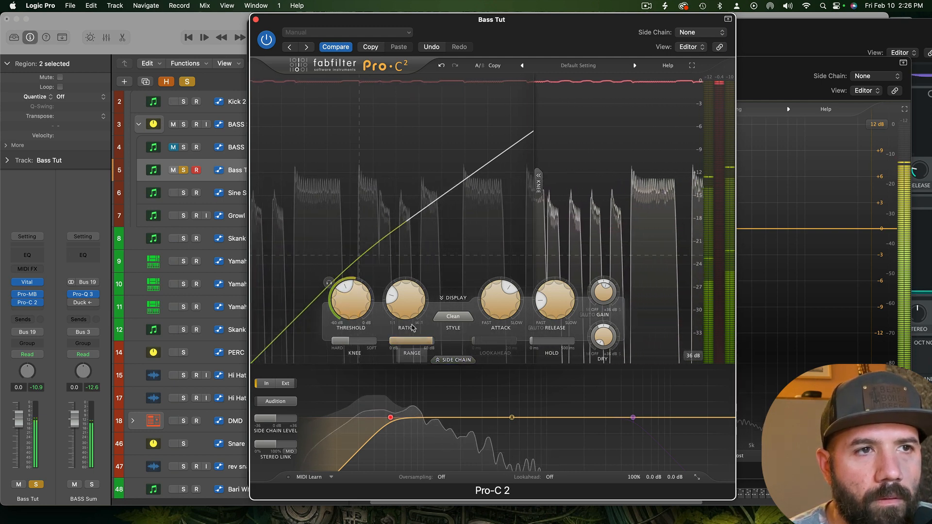
pyautogui.moveTo(404, 311); pyautogui.dragTo(404, 297)
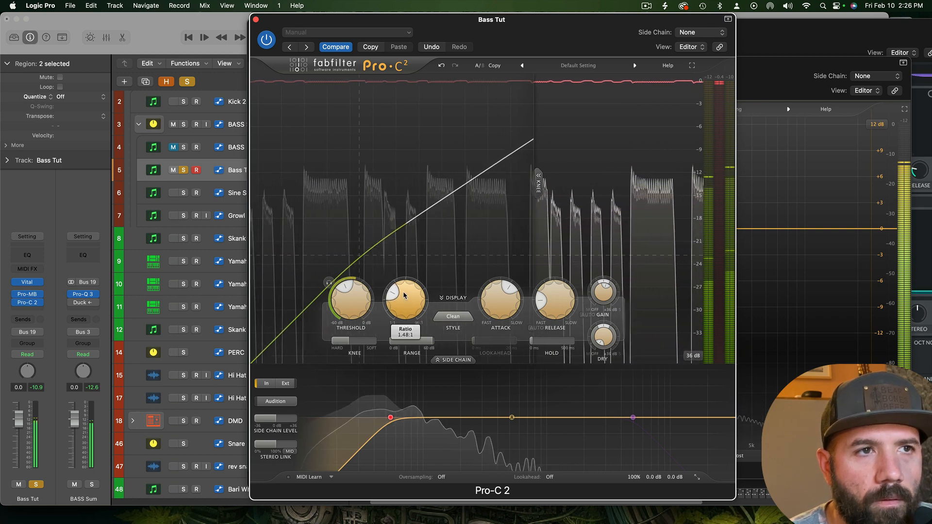
# Step: Adjust the compressor's threshold and wet gain while auditioning the bass, finishing with a slightly lower threshold
pyautogui.moveTo(342, 297); pyautogui.dragTo(342, 288)
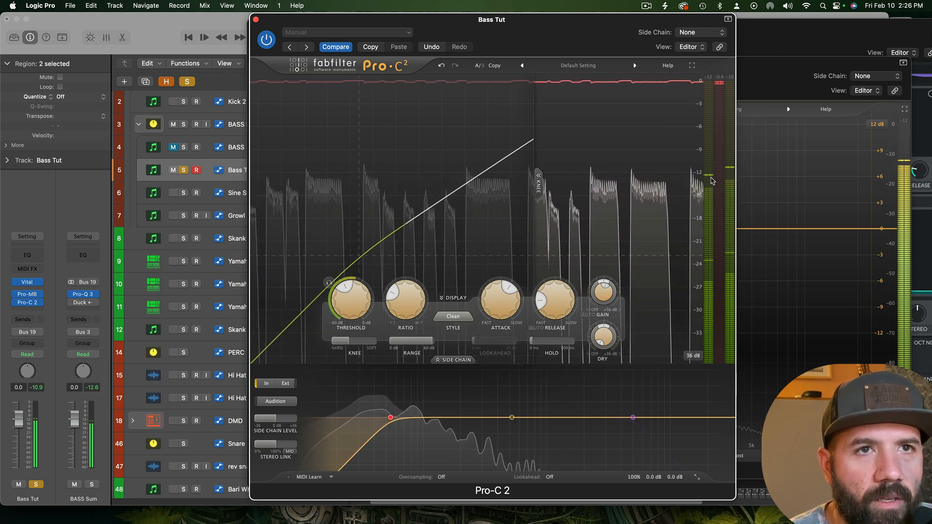
pyautogui.moveTo(612, 286); pyautogui.dragTo(603, 304)
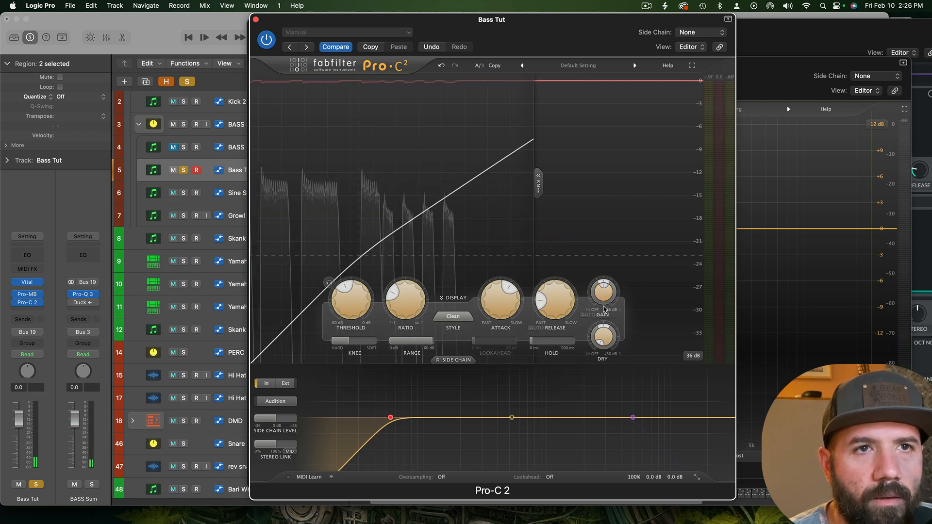
pyautogui.press('space')
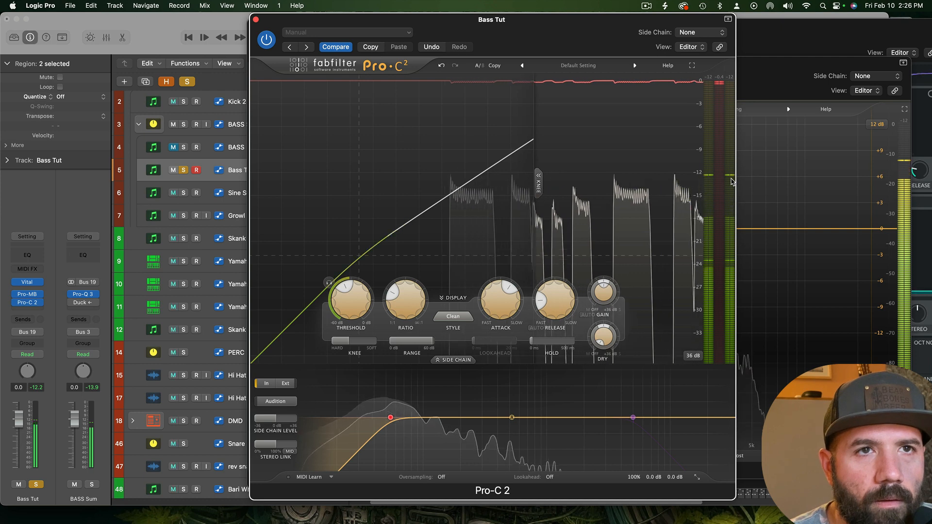
pyautogui.moveTo(343, 291)
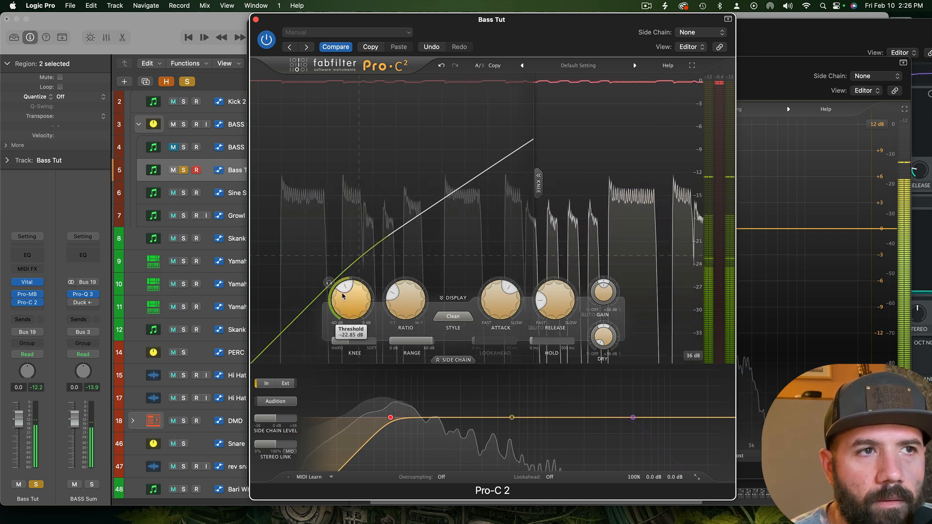
pyautogui.moveTo(343, 291); pyautogui.dragTo(342, 294)
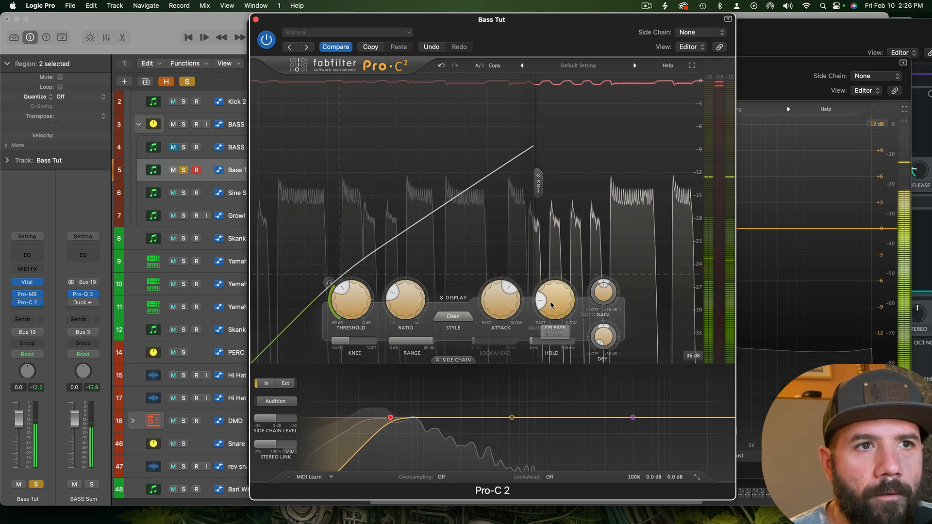
pyautogui.click(648, 6)
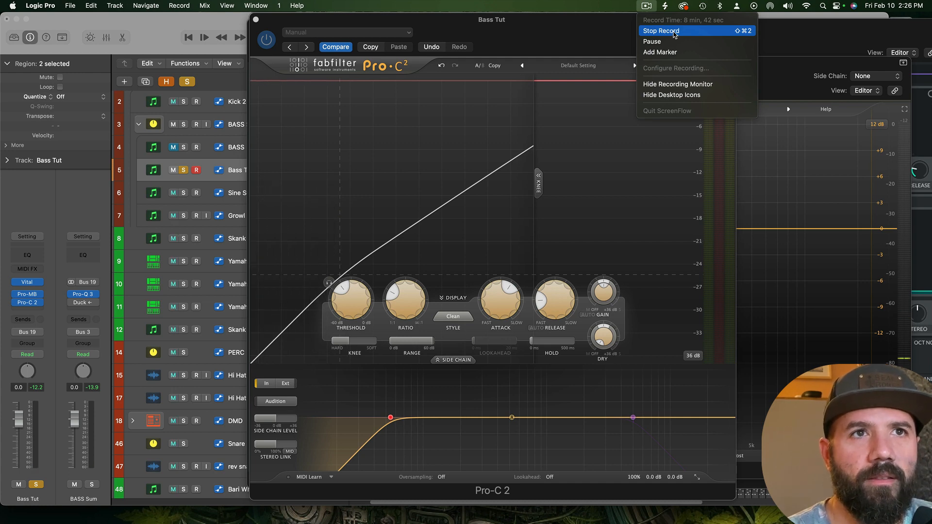
pyautogui.click(672, 41)
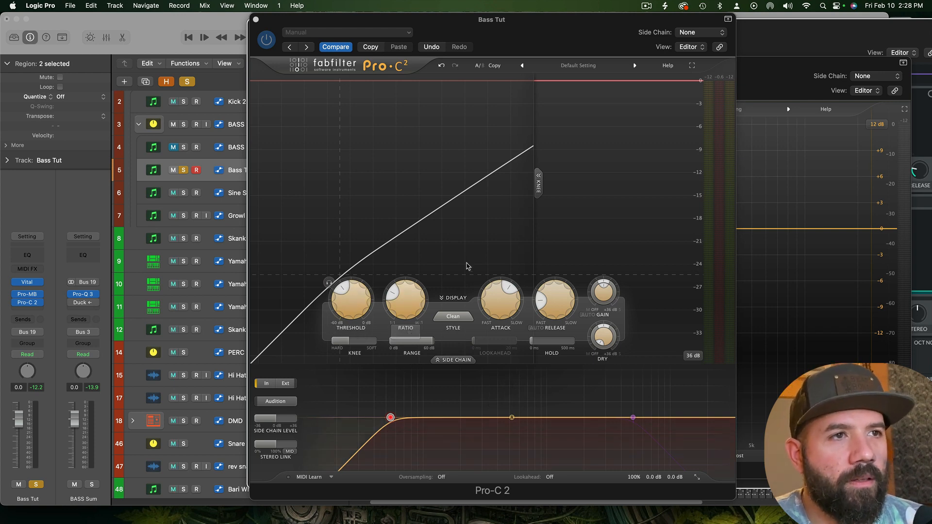
pyautogui.moveTo(517, 39); pyautogui.dragTo(510, 38)
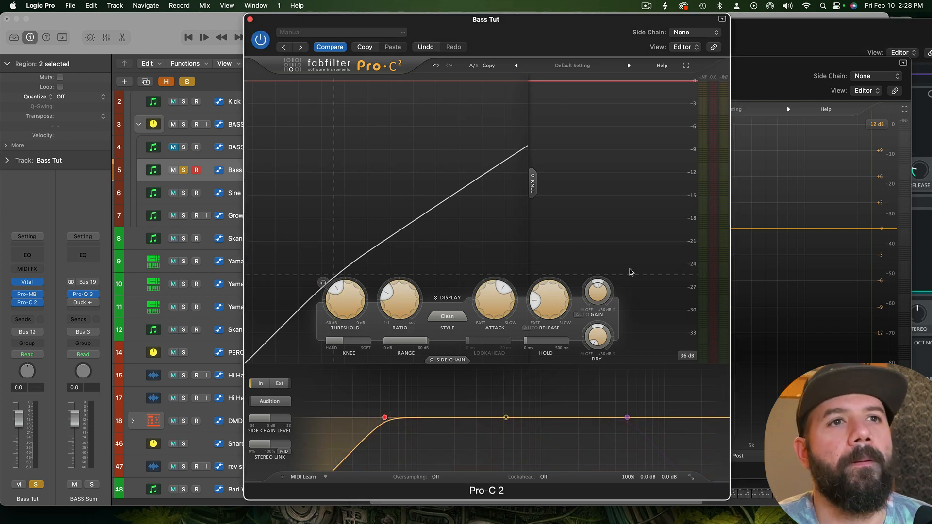
# Step: Lower the threshold to about -28.91 dB during playback, using a 9 dB display range to judge the gain reduction
pyautogui.press('space')
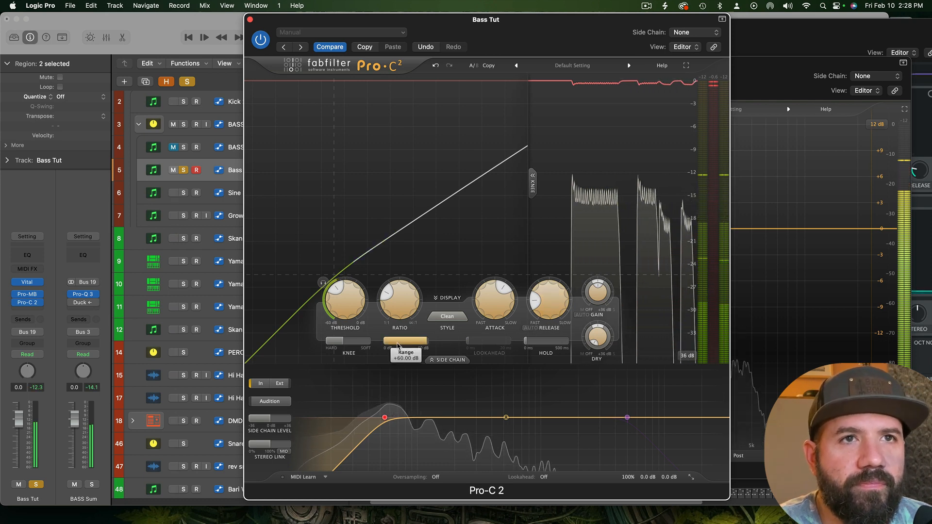
pyautogui.moveTo(336, 289); pyautogui.dragTo(336, 296)
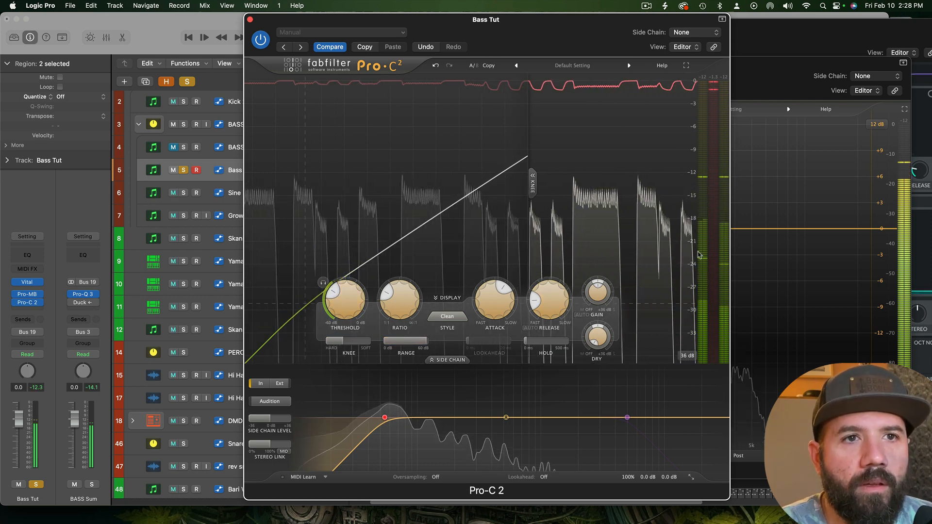
pyautogui.click(687, 356)
pyautogui.click(695, 368)
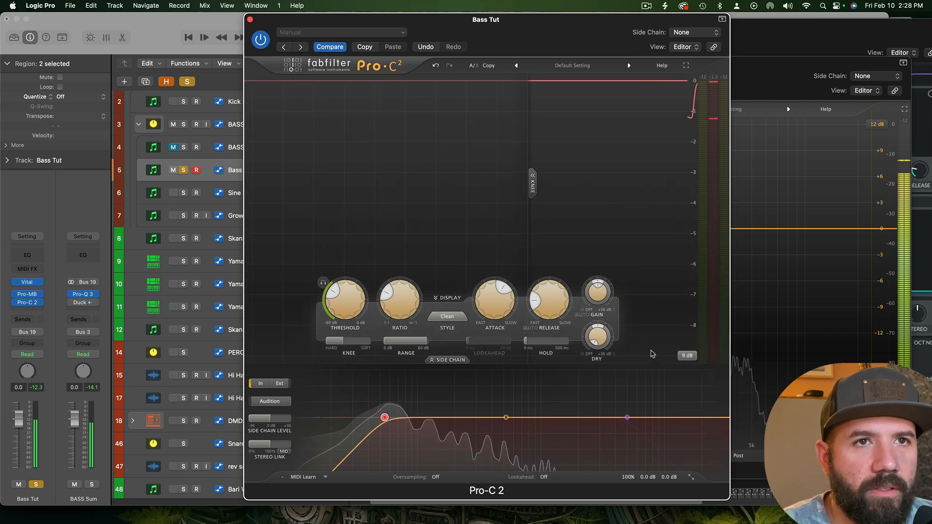
pyautogui.moveTo(337, 289)
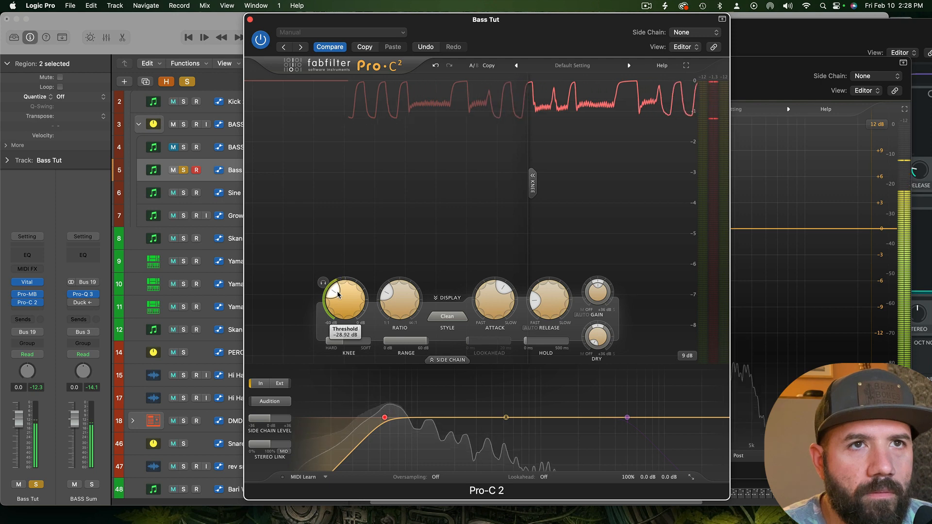
pyautogui.moveTo(336, 291); pyautogui.dragTo(337, 291)
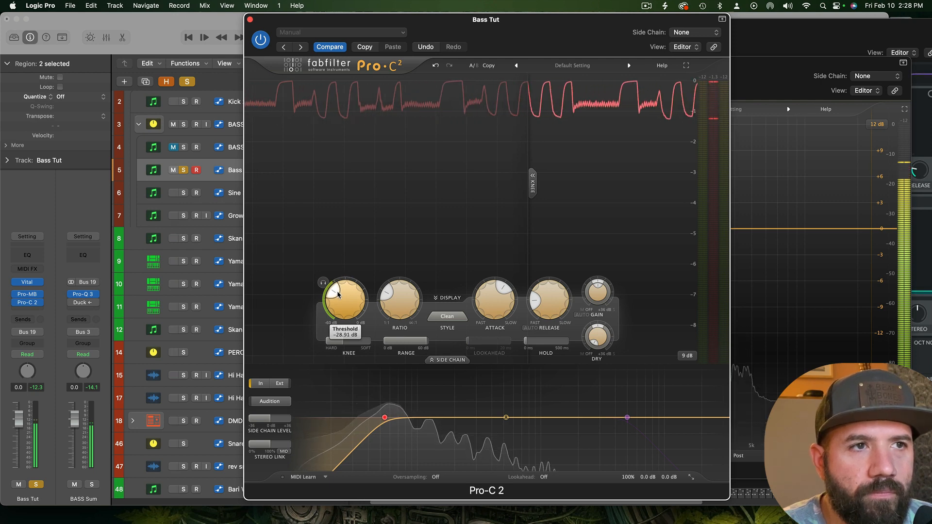
# Step: Set the display range to 36 dB and compare the bass with the compressor bypassed and active
pyautogui.moveTo(573, 305)
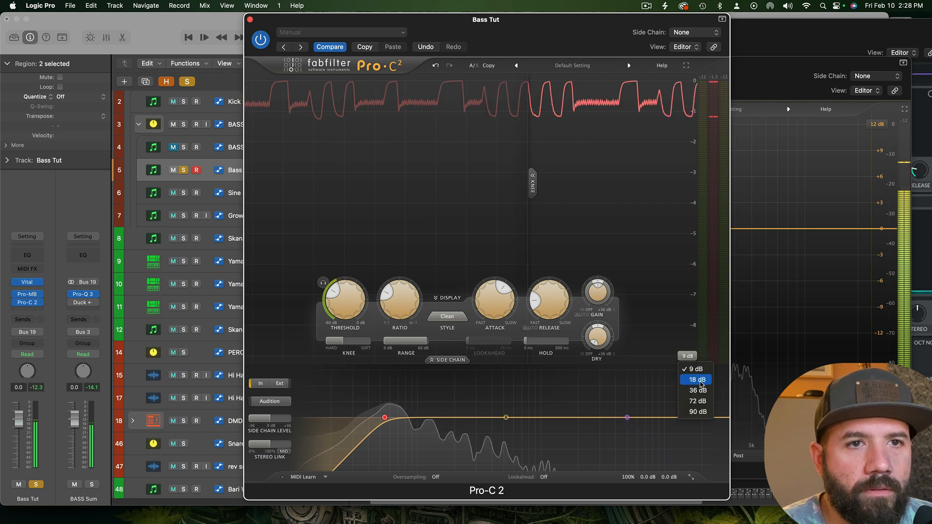
pyautogui.click(702, 391)
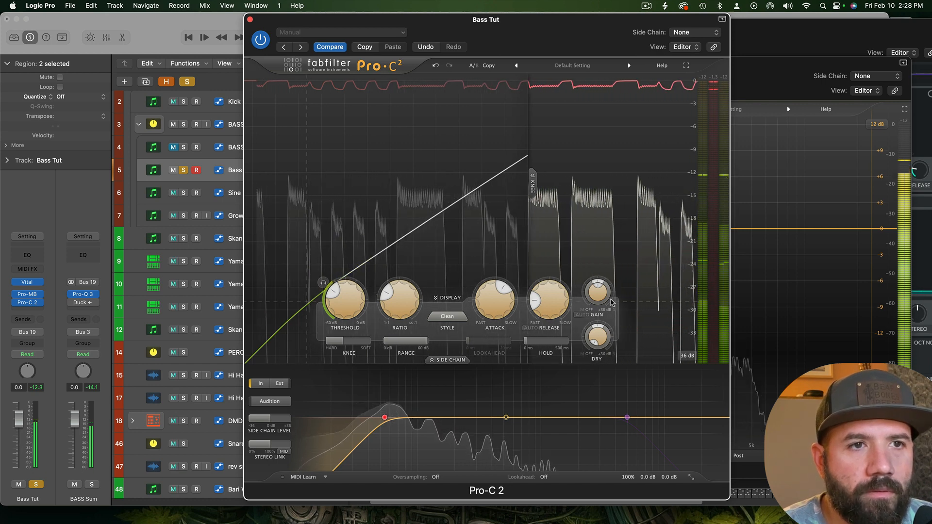
pyautogui.moveTo(652, 477)
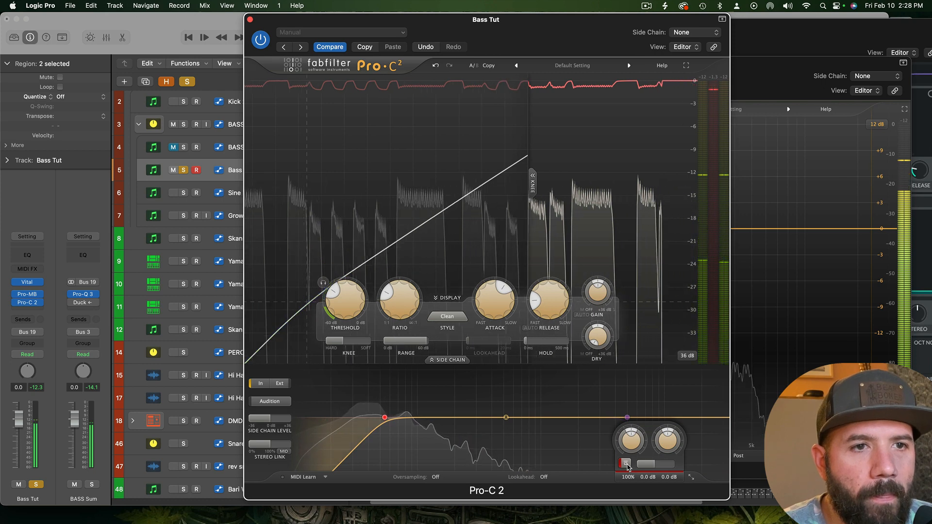
pyautogui.click(626, 464)
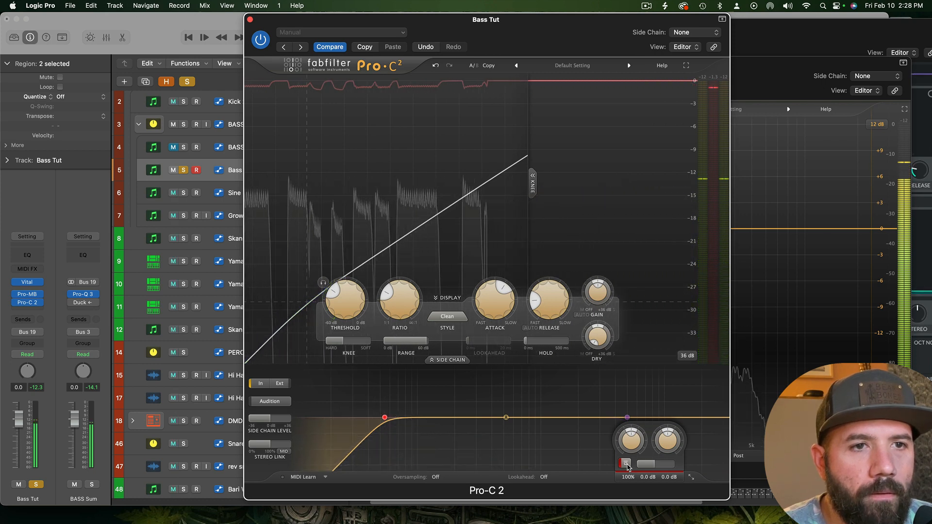
pyautogui.click(626, 463)
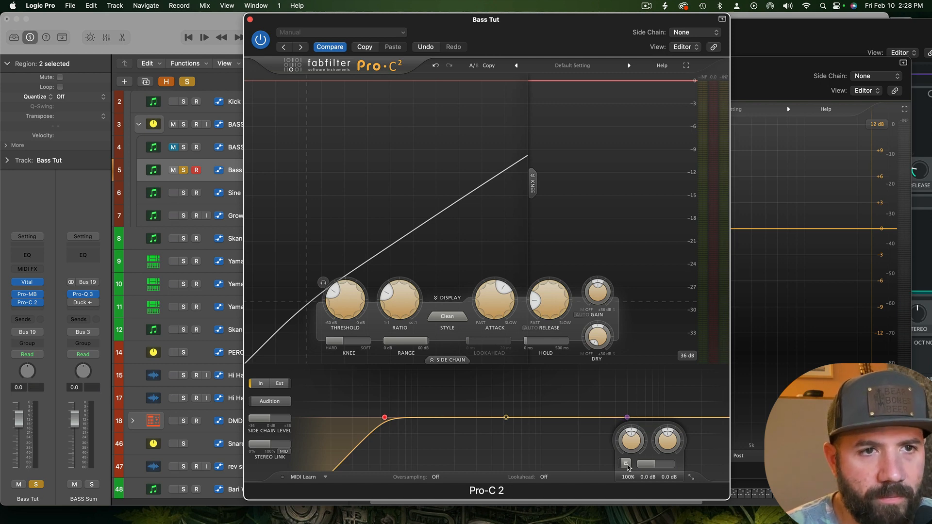
pyautogui.press('space')
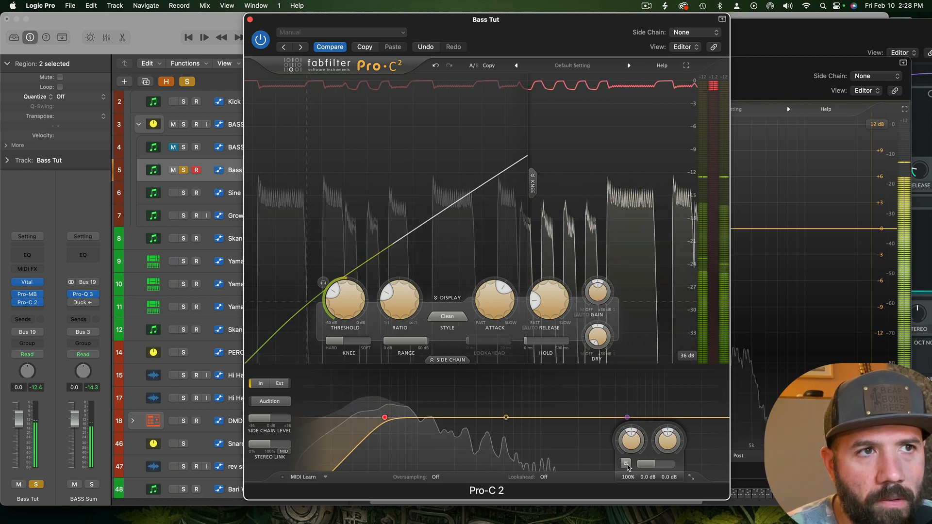
pyautogui.press('space')
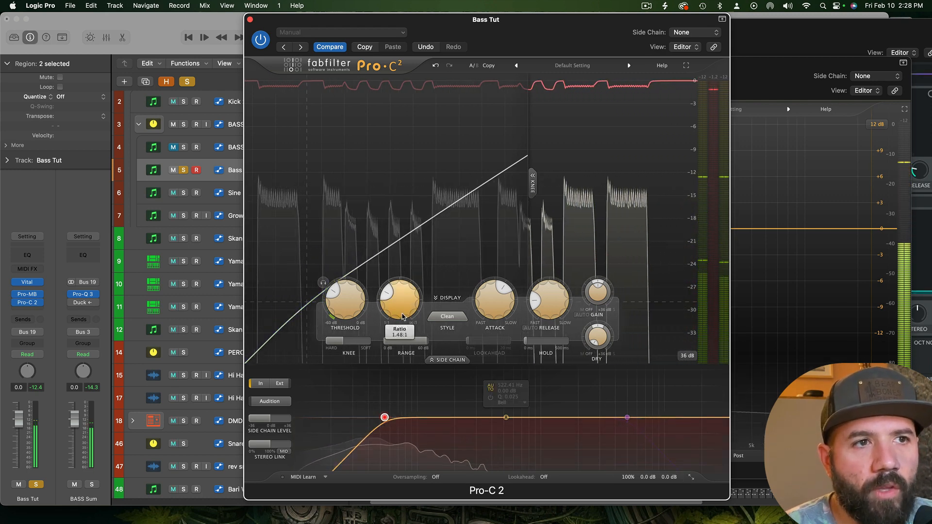
# Step: Raise the ratio to about 2.14:1 during playback, fine-tuning the threshold and wet gain to suit
pyautogui.moveTo(402, 316); pyautogui.dragTo(403, 313)
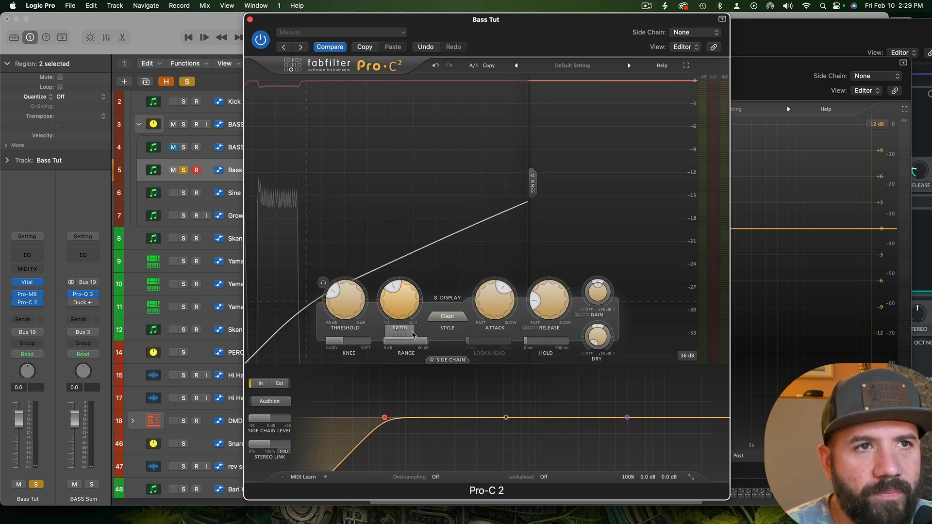
pyautogui.press('space')
pyautogui.moveTo(409, 311)
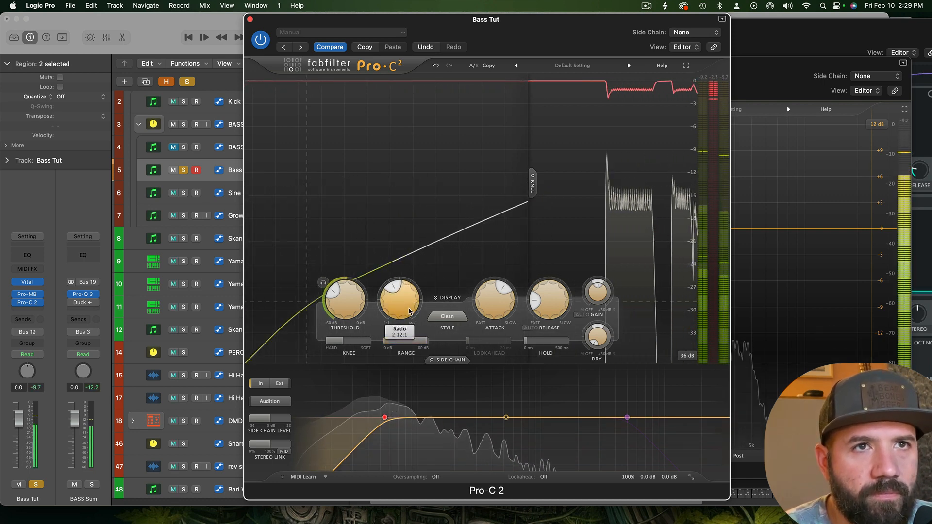
pyautogui.scroll(1, 409, 310)
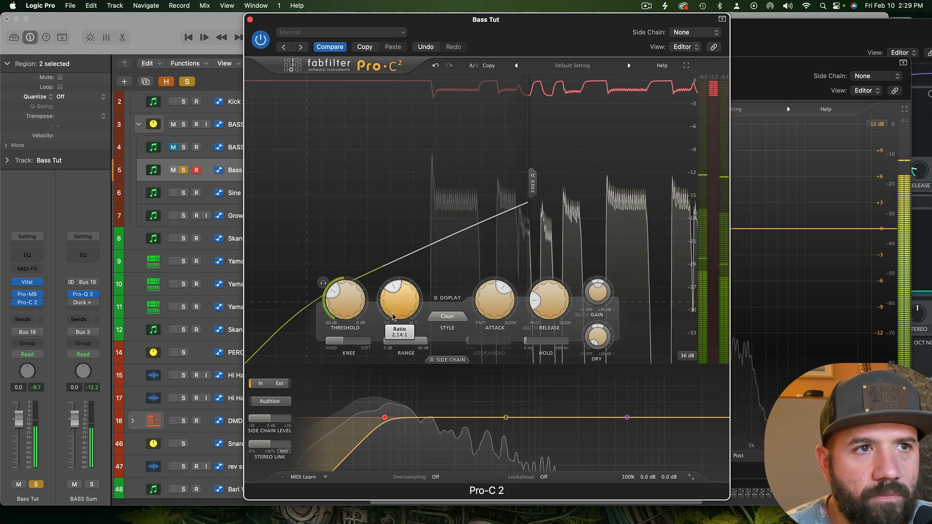
pyautogui.scroll(-1, 334, 301)
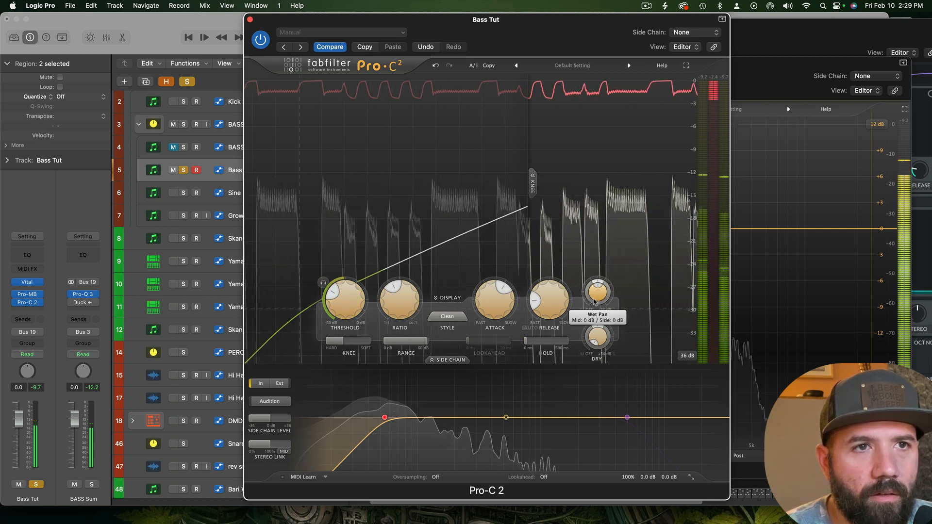
pyautogui.moveTo(597, 294); pyautogui.dragTo(597, 289)
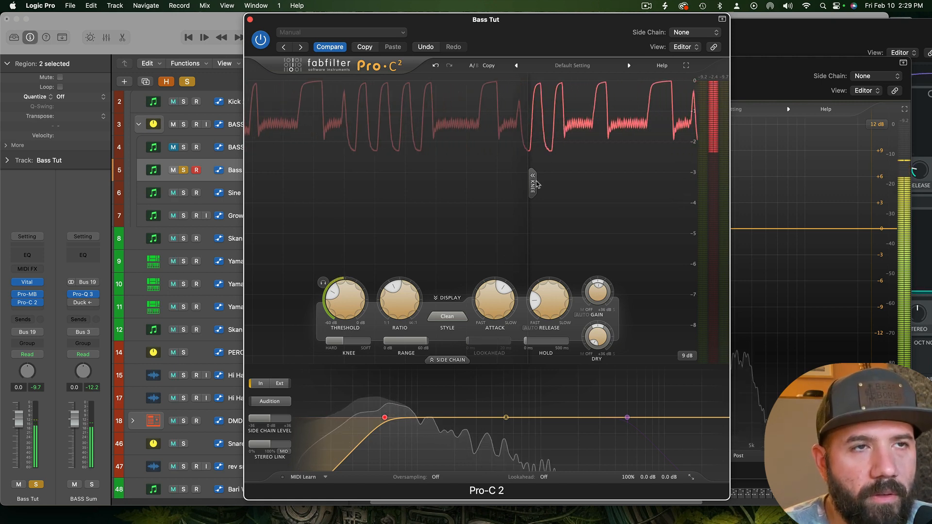
# Step: Play the compressed bass to review the gain reduction, and check the ratio, threshold, attack and release settings
pyautogui.press('space')
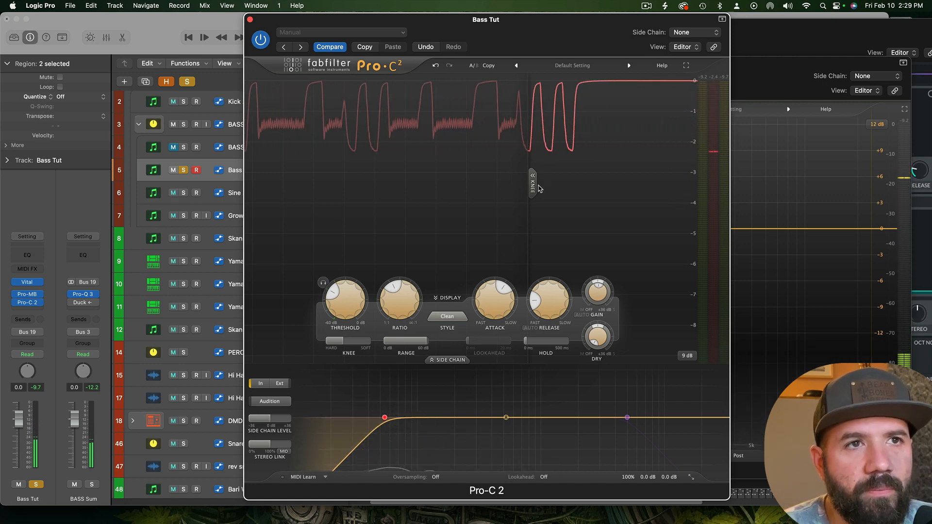
pyautogui.press('space')
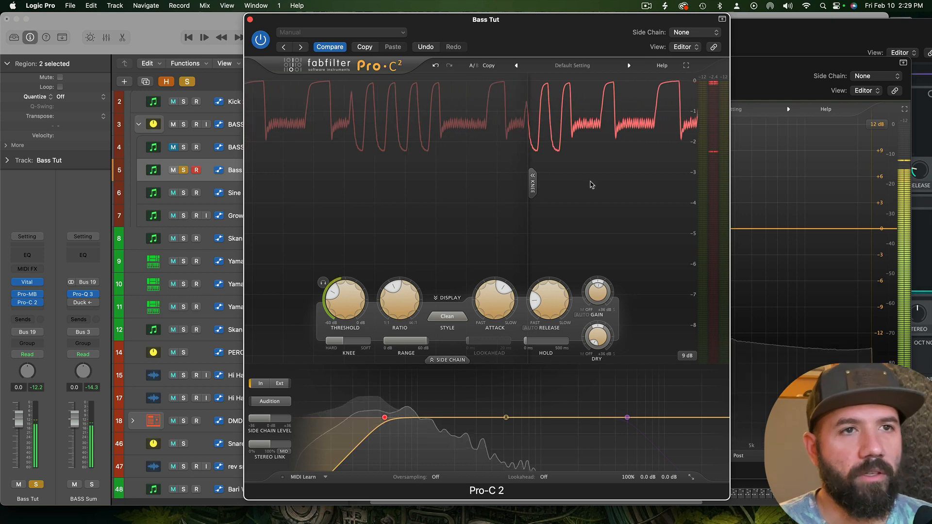
pyautogui.press('space')
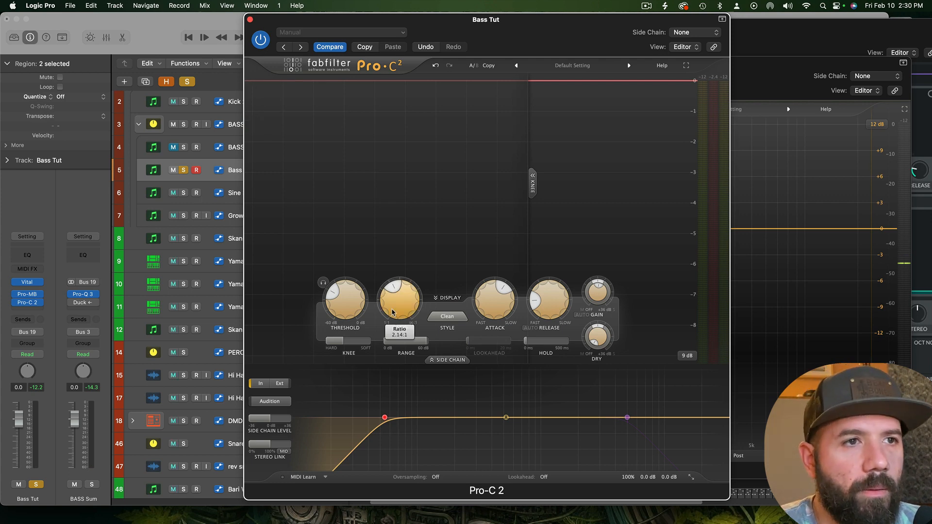
pyautogui.moveTo(343, 310)
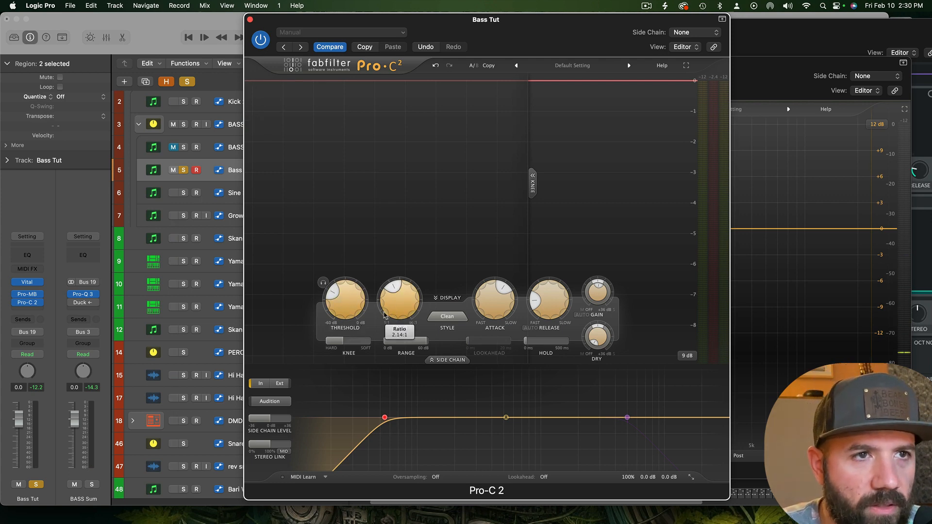
pyautogui.moveTo(493, 301)
pyautogui.moveTo(536, 303)
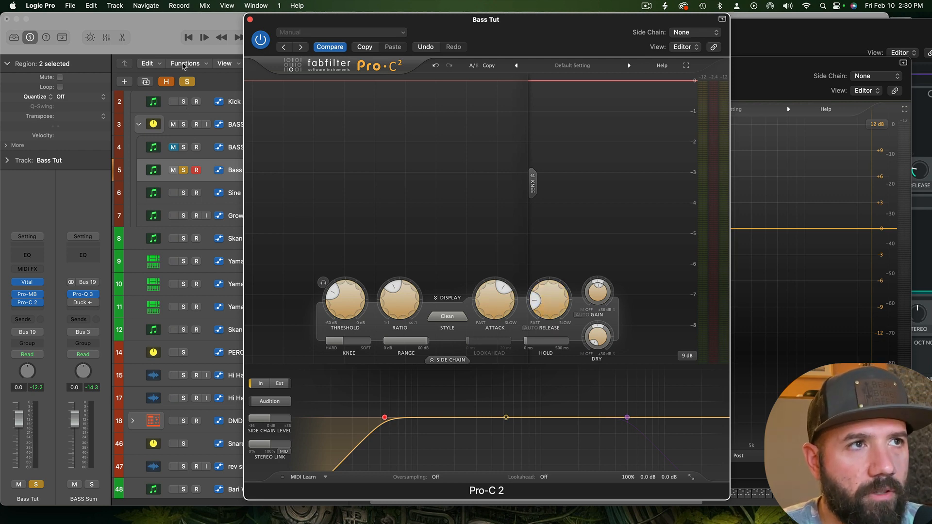
pyautogui.click(645, 5)
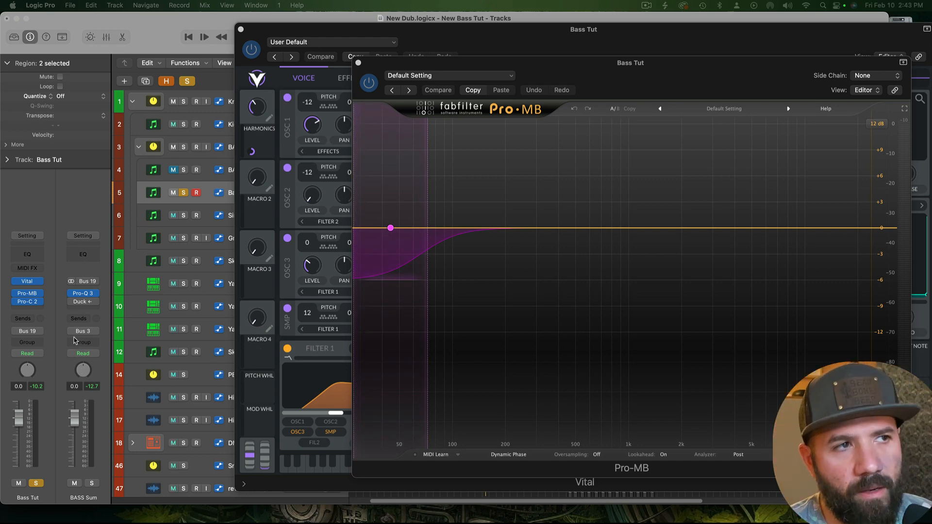
# Step: Insert a stereo Pro-Q 3 after Pro-C 2 on the Bass Tut channel and reposition its window
pyautogui.click(26, 310)
pyautogui.moveTo(26, 336)
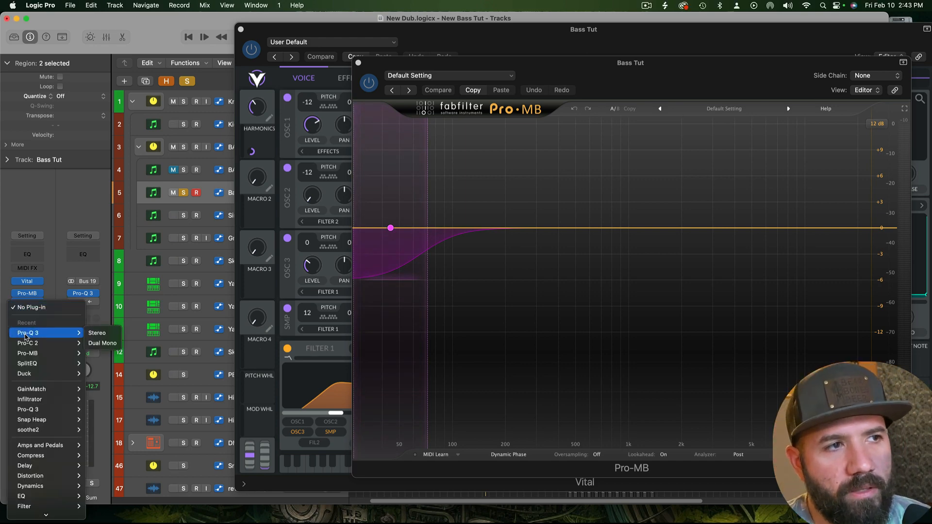
pyautogui.click(97, 333)
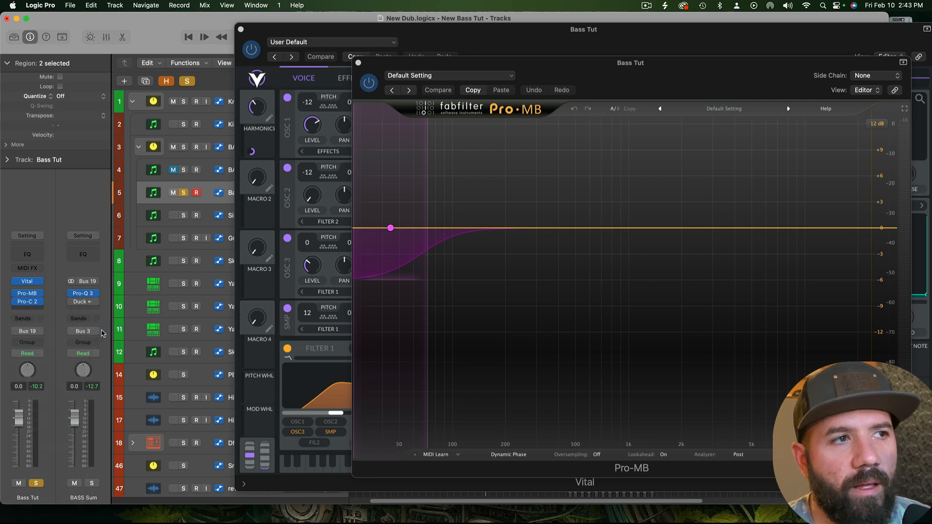
pyautogui.moveTo(29, 302); pyautogui.dragTo(29, 310)
pyautogui.click(22, 303)
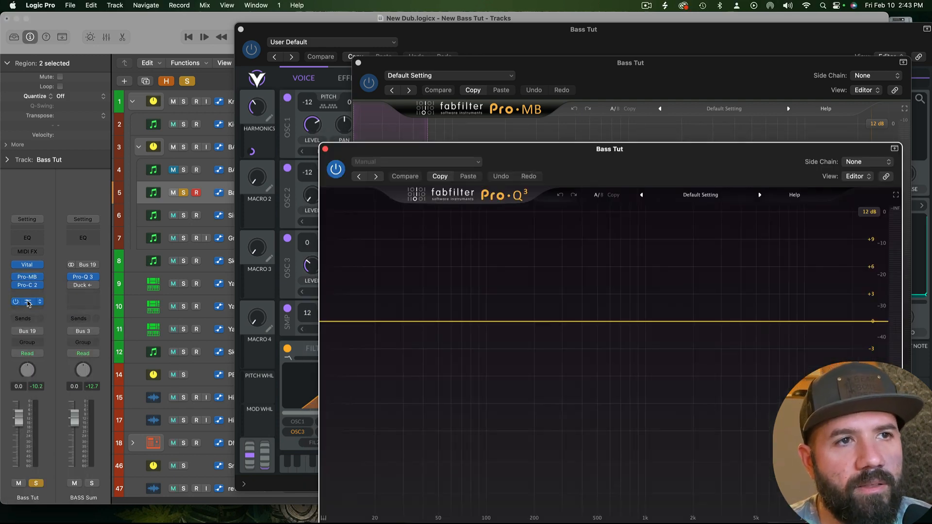
pyautogui.moveTo(643, 166); pyautogui.dragTo(600, 109)
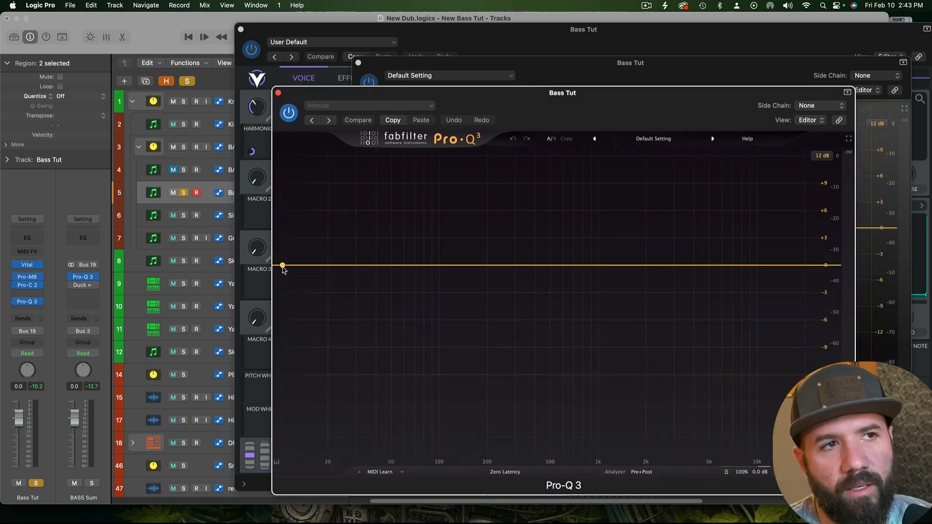
# Step: Add a low-cut band at about 84 Hz with a 6 dB/oct slope in Pro-Q 3
pyautogui.moveTo(292, 266); pyautogui.dragTo(409, 263)
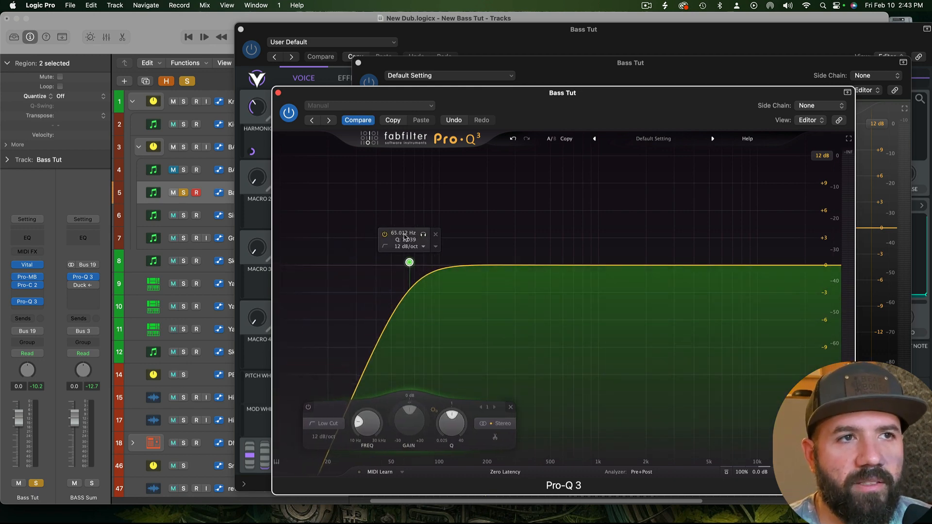
pyautogui.click(423, 246)
pyautogui.click(412, 256)
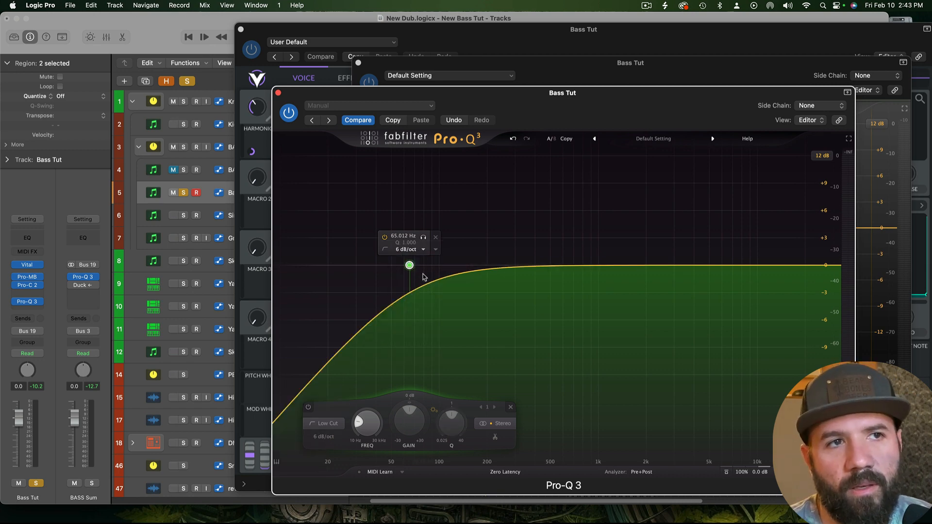
pyautogui.moveTo(410, 264); pyautogui.dragTo(427, 263)
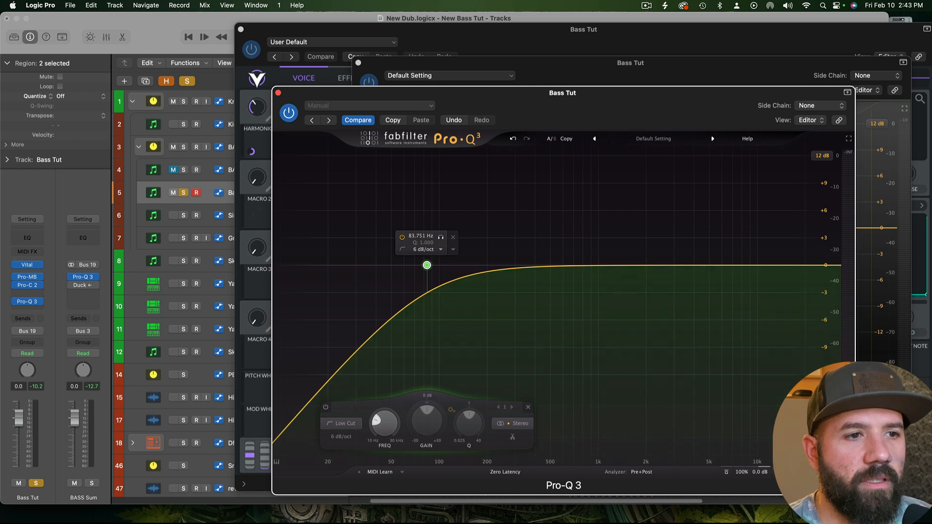
# Step: Arrange CurveEQ beside Pro-Q 3 and play the bass, comparing the low-cut band bypassed and active
pyautogui.moveTo(437, 522); pyautogui.dragTo(463, 186)
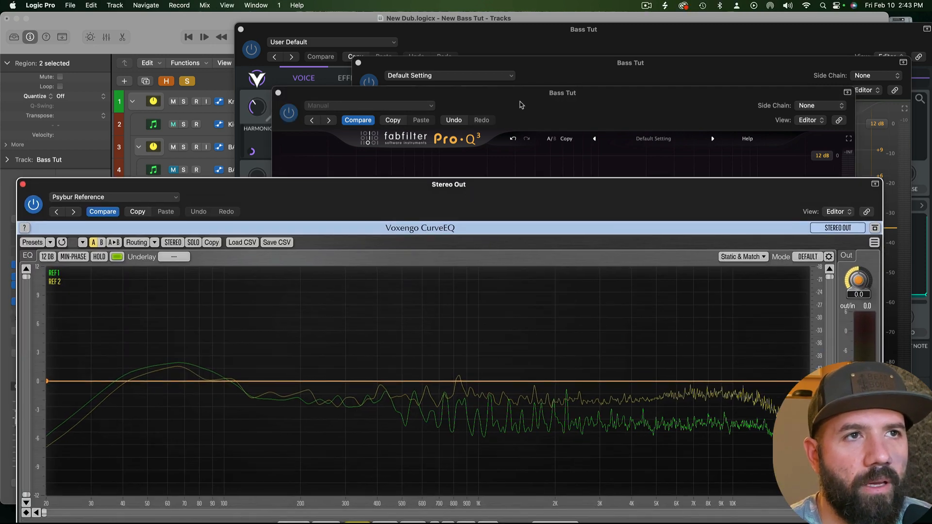
pyautogui.click(519, 102)
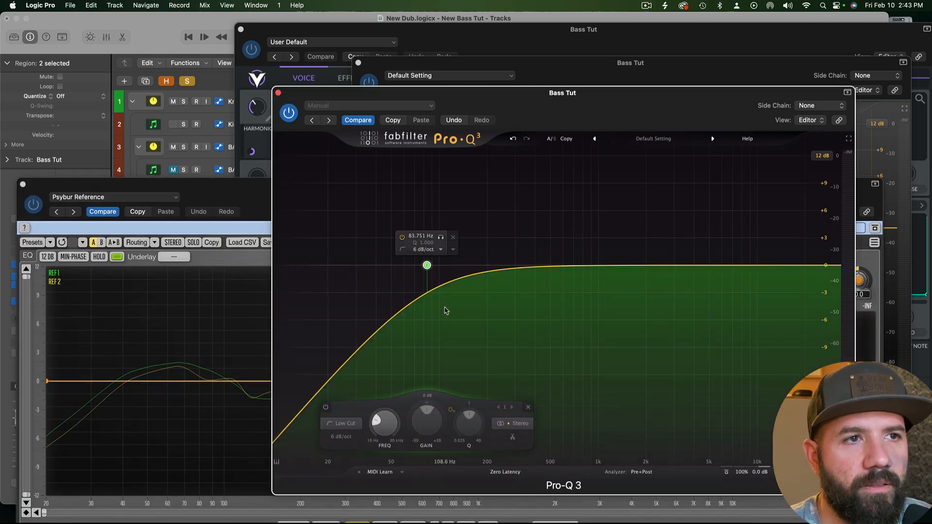
pyautogui.press('space')
pyautogui.moveTo(450, 104); pyautogui.dragTo(528, 85)
pyautogui.moveTo(507, 250)
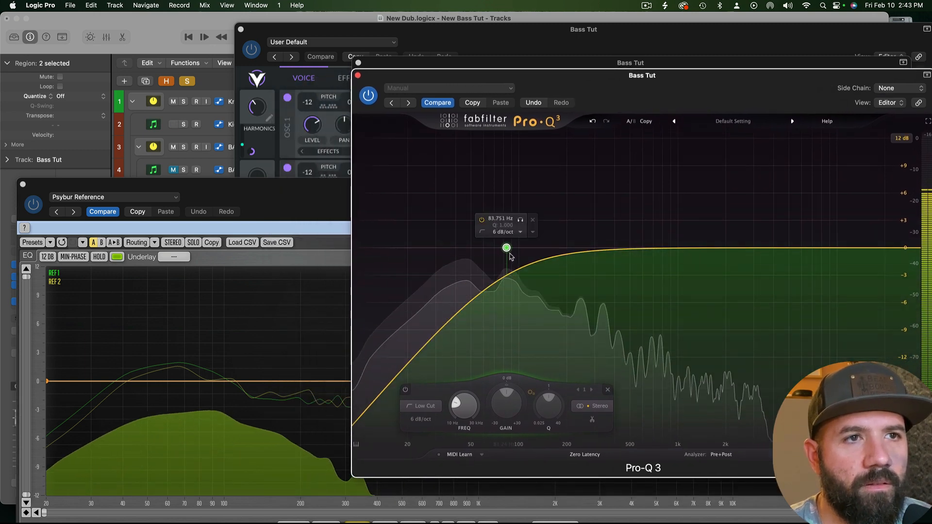
pyautogui.click(483, 220)
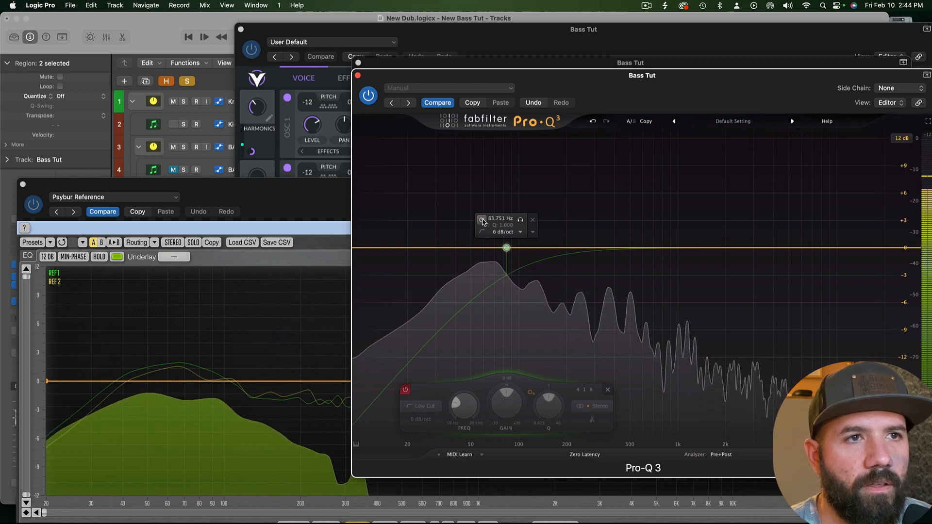
pyautogui.click(482, 221)
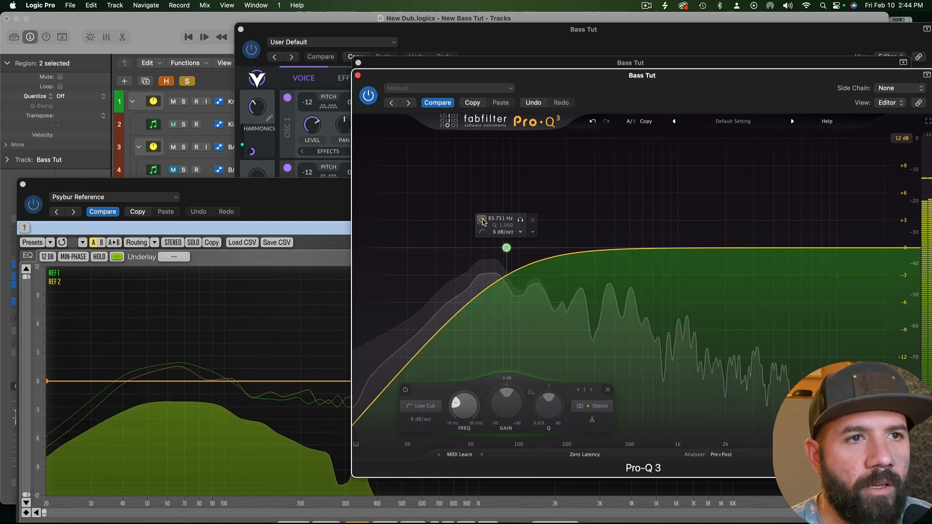
# Step: Insert a stereo Kelvin distortion between Pro-C 2 and Pro-Q 3 on the Bass Tut channel
pyautogui.moveTo(228, 194); pyautogui.dragTo(303, 191)
pyautogui.click(30, 294)
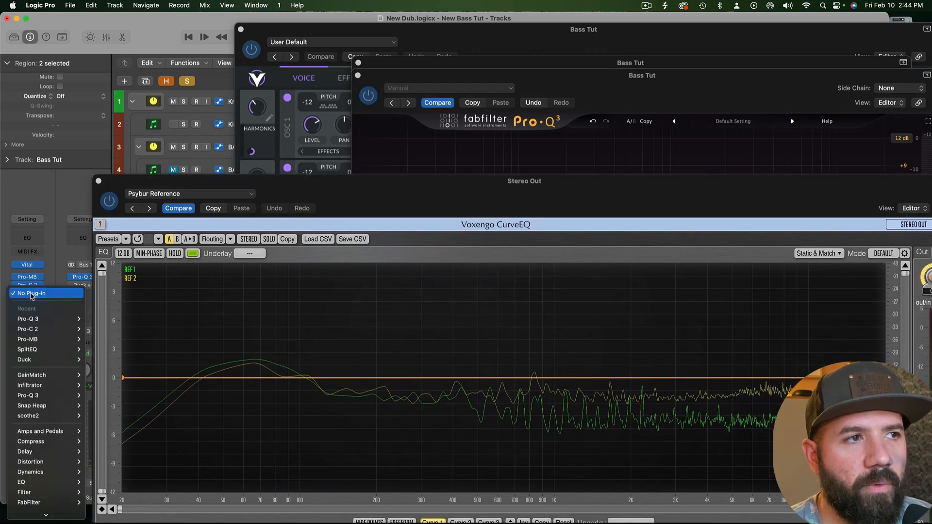
pyautogui.scroll(-3, 51, 412)
pyautogui.moveTo(54, 427)
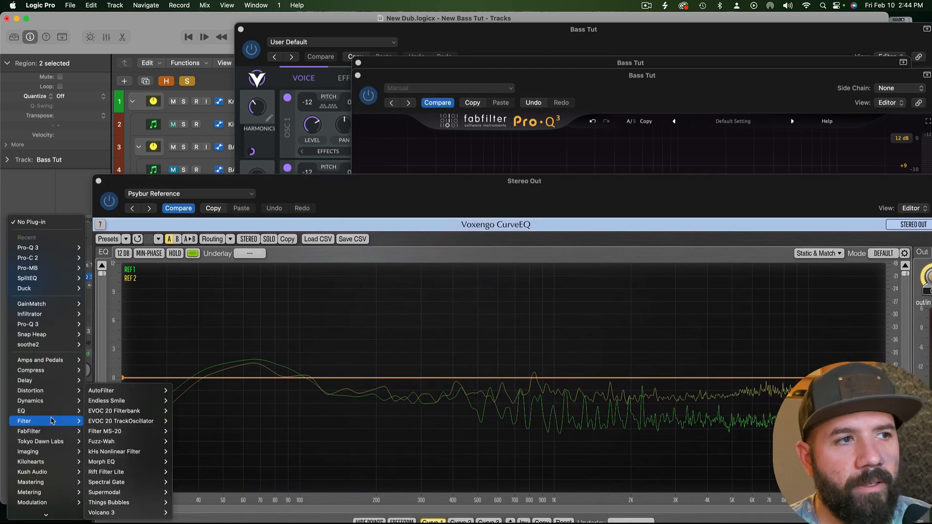
pyautogui.moveTo(54, 393)
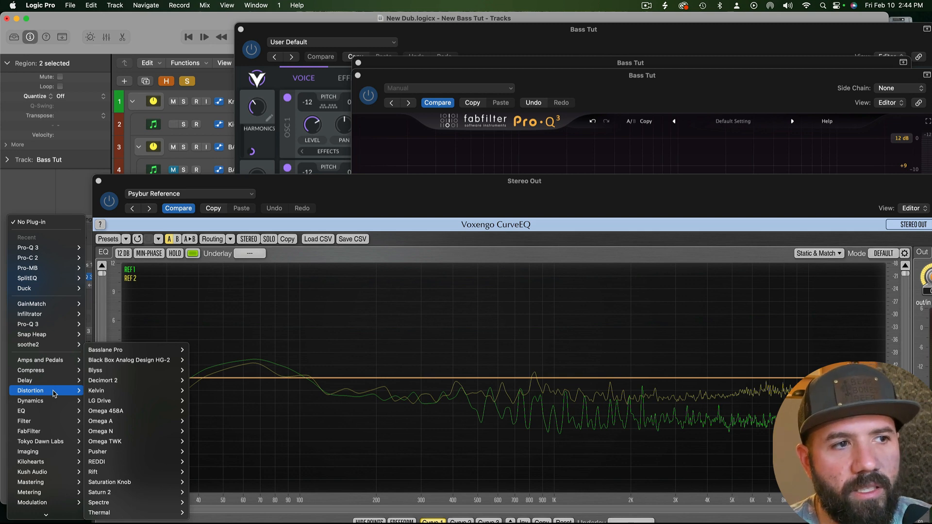
pyautogui.moveTo(139, 397)
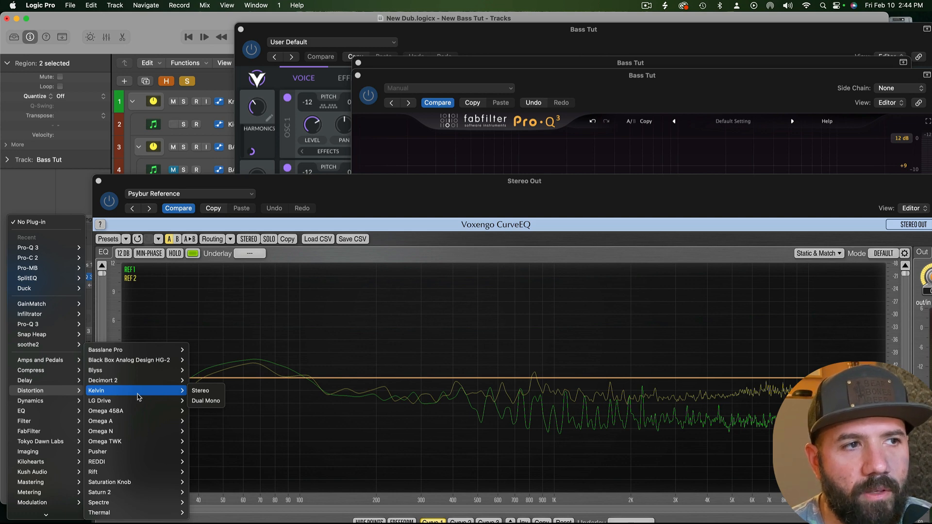
pyautogui.moveTo(122, 505)
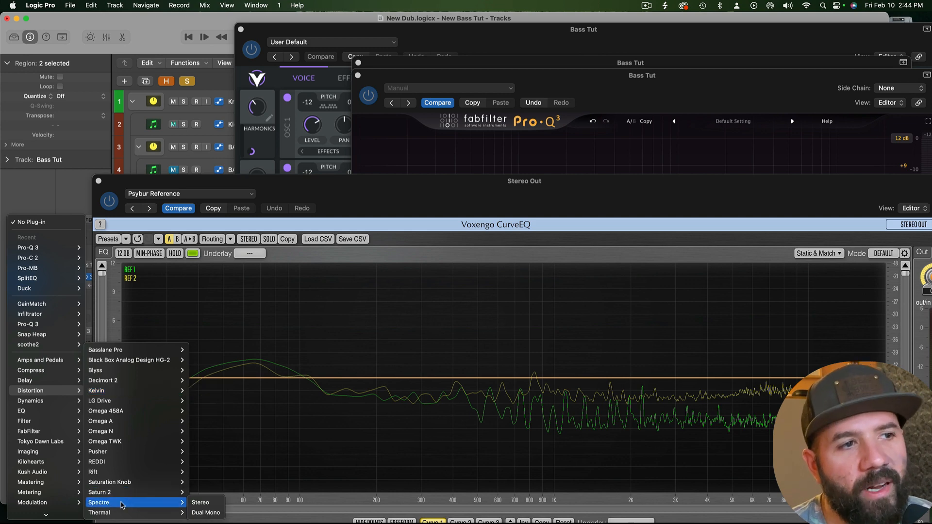
pyautogui.moveTo(110, 389)
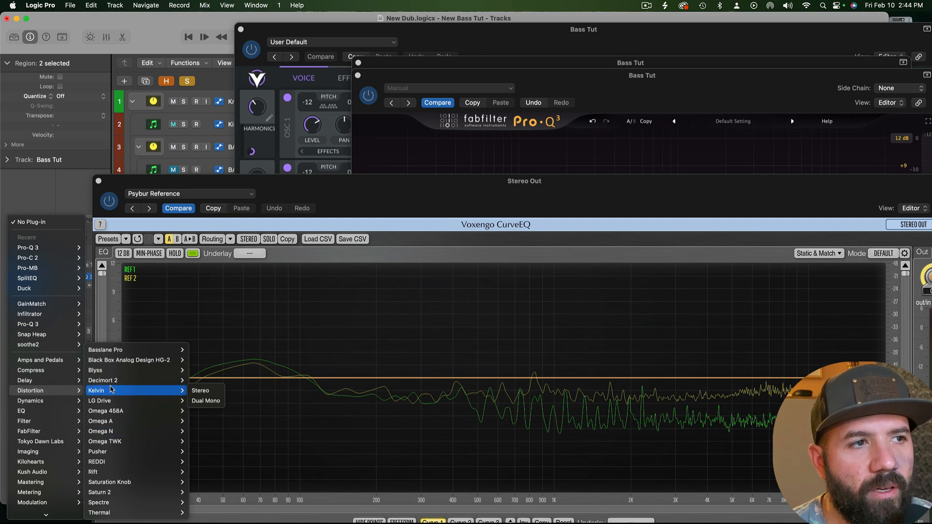
pyautogui.click(201, 390)
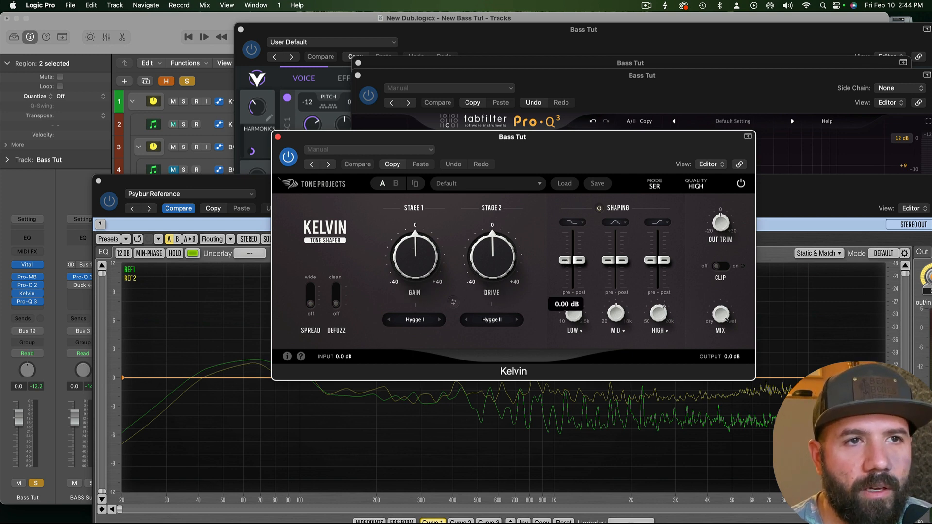
# Step: Try different pre-shaping levels for Kelvin's low band, leaving it slightly below 0 dB
pyautogui.moveTo(566, 261); pyautogui.dragTo(566, 252)
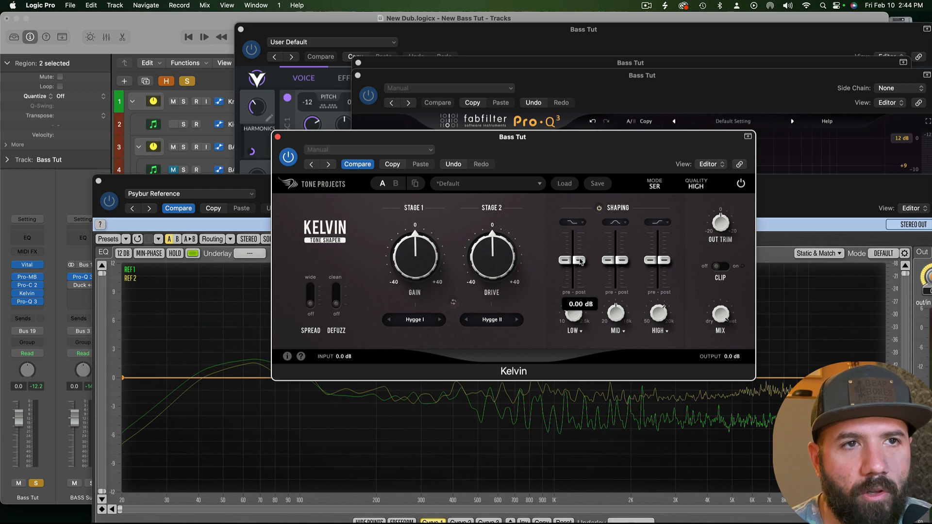
pyautogui.moveTo(564, 261); pyautogui.dragTo(562, 280)
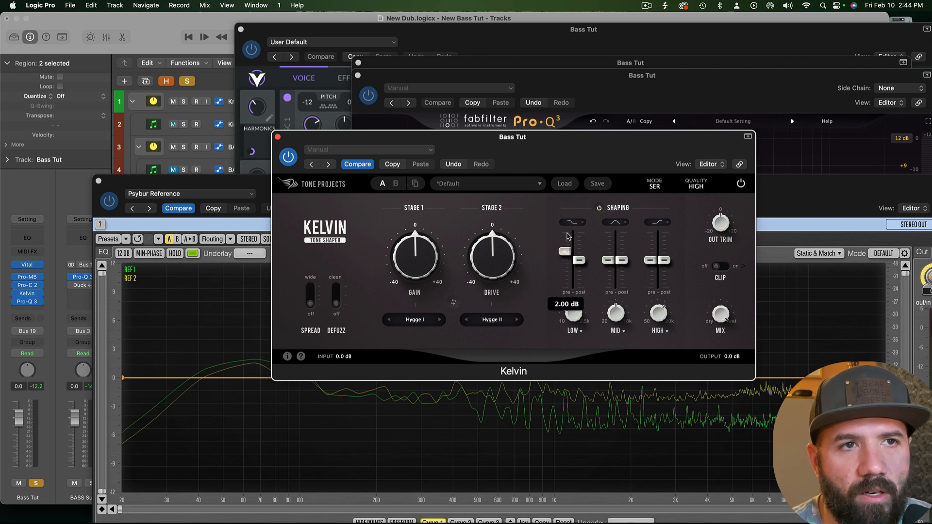
pyautogui.moveTo(568, 227); pyautogui.dragTo(568, 250)
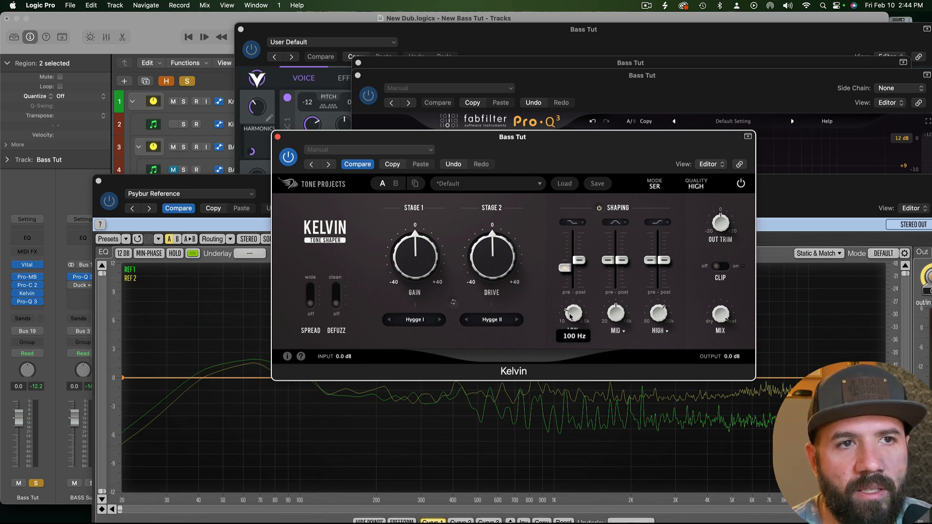
# Step: Rearrange the Kelvin and Pro-Q 3 windows so that both plug-ins are accessible, with Kelvin in front
pyautogui.moveTo(553, 156); pyautogui.dragTo(600, 98)
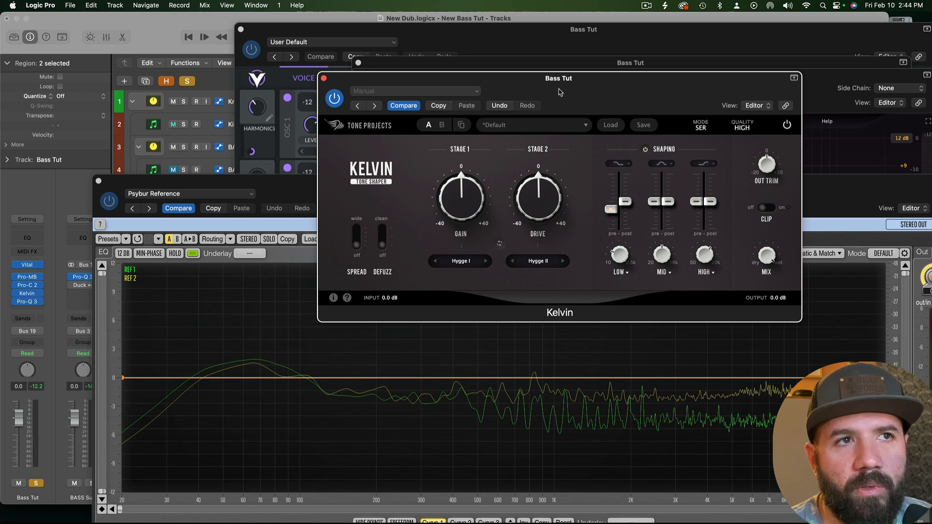
pyautogui.moveTo(561, 92); pyautogui.dragTo(674, 290)
pyautogui.click(634, 95)
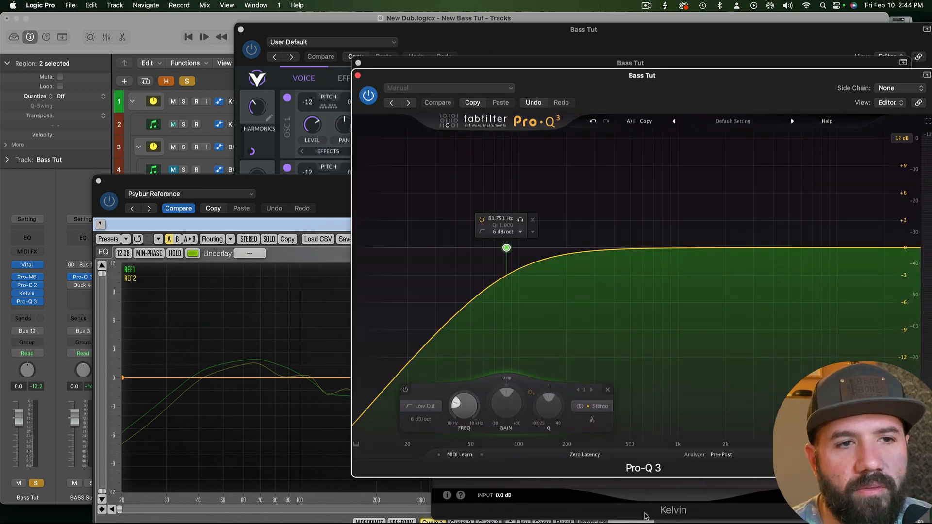
pyautogui.click(623, 508)
pyautogui.moveTo(678, 284); pyautogui.dragTo(555, 191)
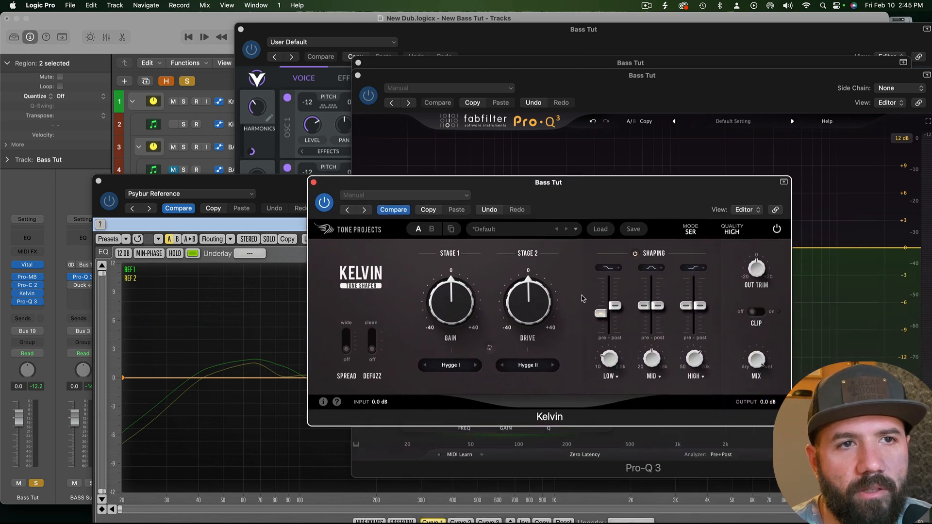
pyautogui.moveTo(603, 358)
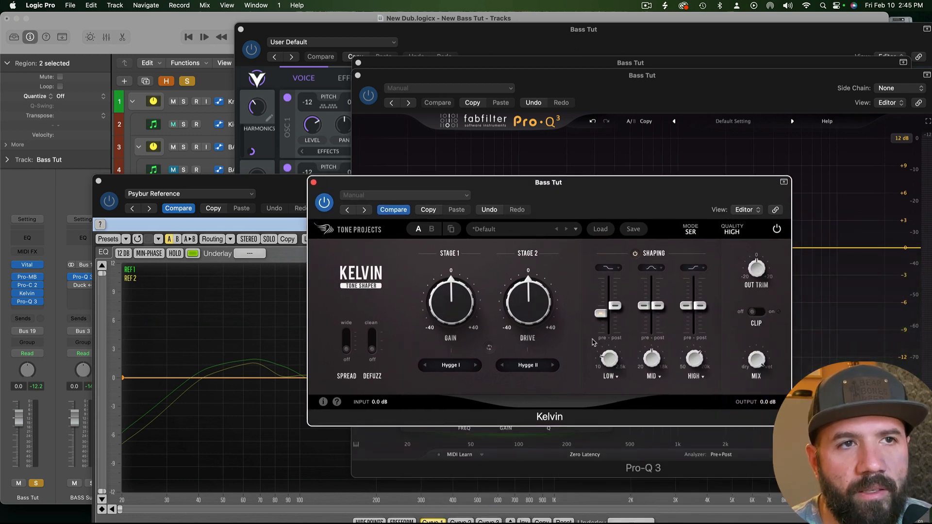
pyautogui.moveTo(596, 208); pyautogui.dragTo(374, 216)
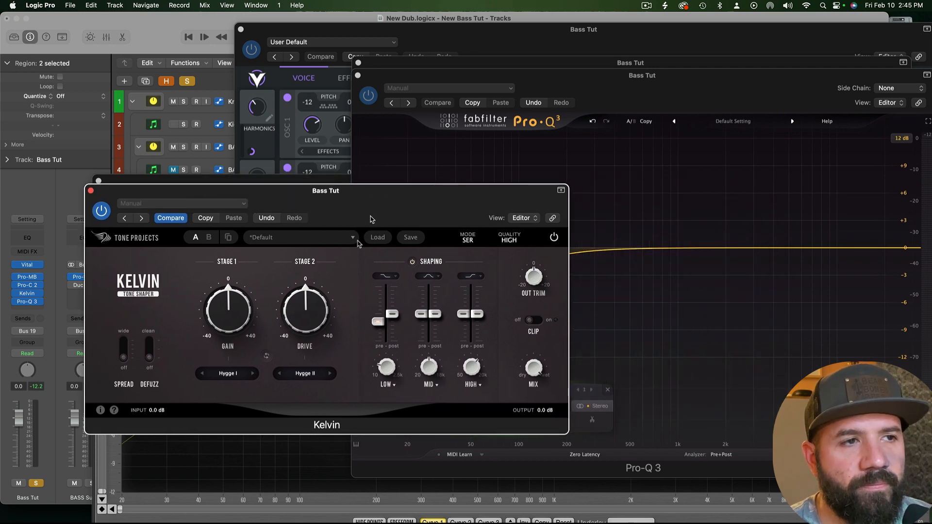
# Step: Set Kelvin's Stage 1 saturation type to Boutique, check the mix setting, and move the window clear of the CurveEQ graph
pyautogui.click(222, 374)
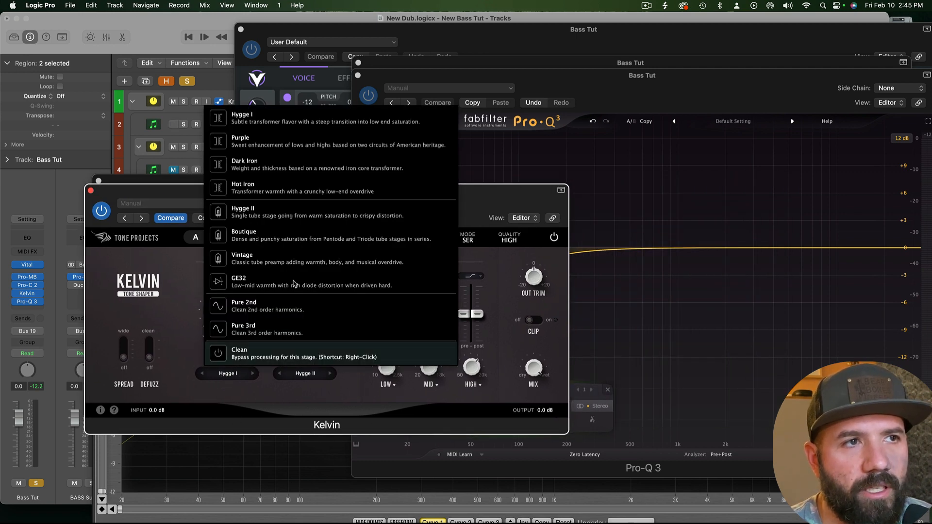
pyautogui.click(423, 231)
pyautogui.moveTo(476, 202); pyautogui.dragTo(584, 182)
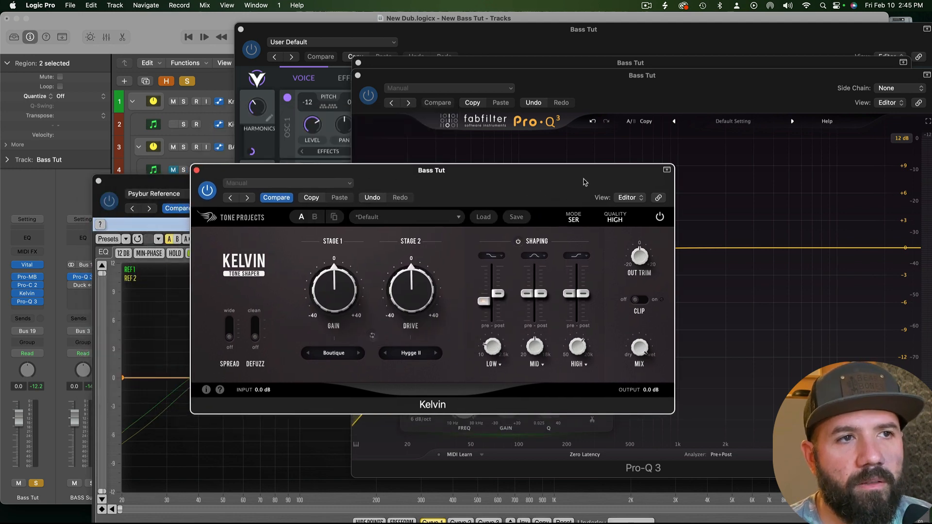
pyautogui.moveTo(637, 346)
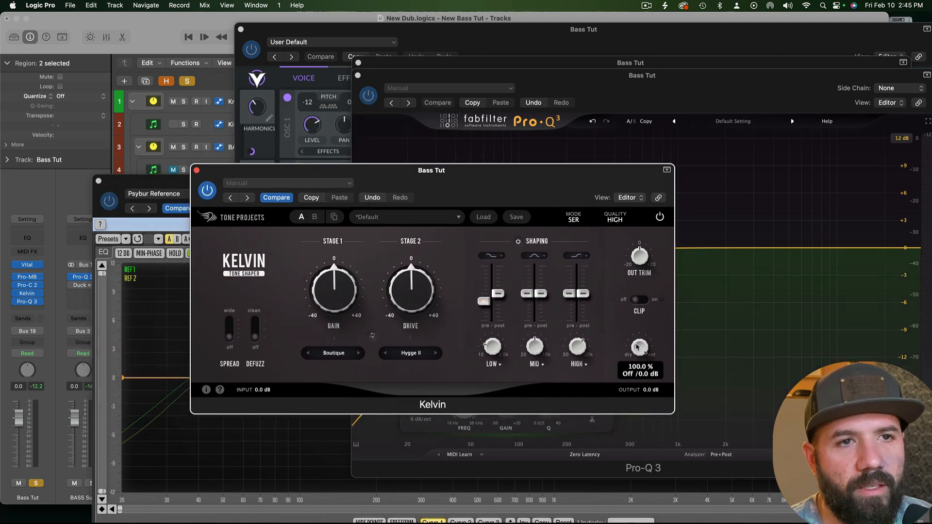
pyautogui.moveTo(637, 347); pyautogui.dragTo(635, 373)
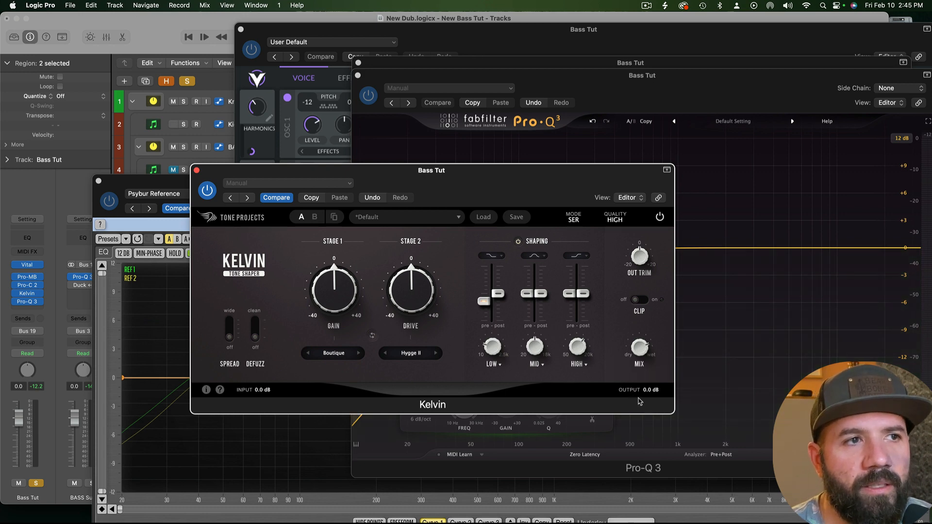
pyautogui.moveTo(506, 183); pyautogui.dragTo(702, 154)
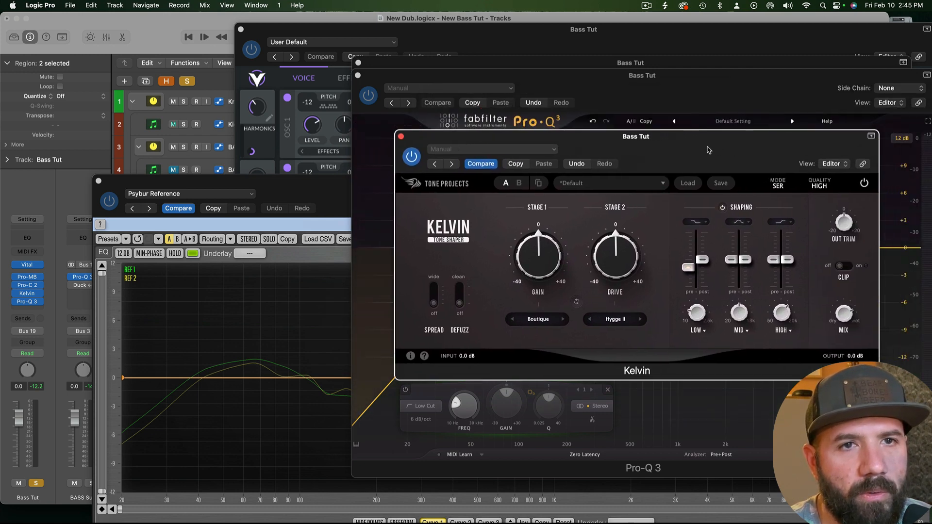
# Step: Play the bass while driving Kelvin's Stage 1 gain up to about 38.1 dB and fine-tuning the low band's pre level
pyautogui.moveTo(544, 270)
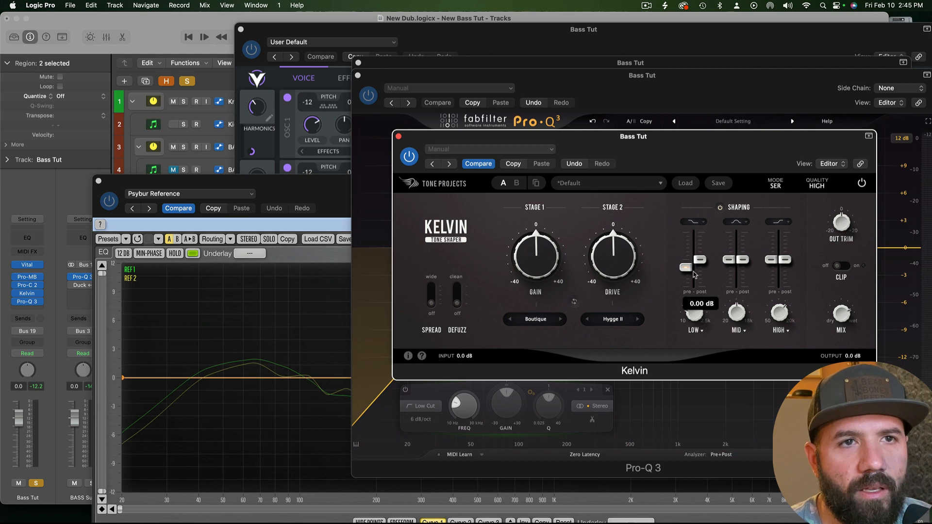
pyautogui.moveTo(691, 271)
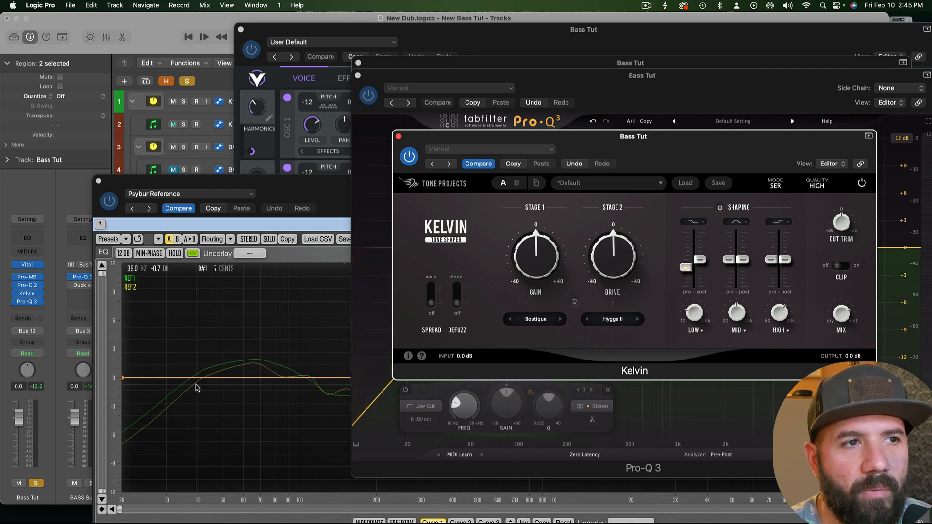
pyautogui.moveTo(493, 141); pyautogui.dragTo(538, 136)
pyautogui.press('space')
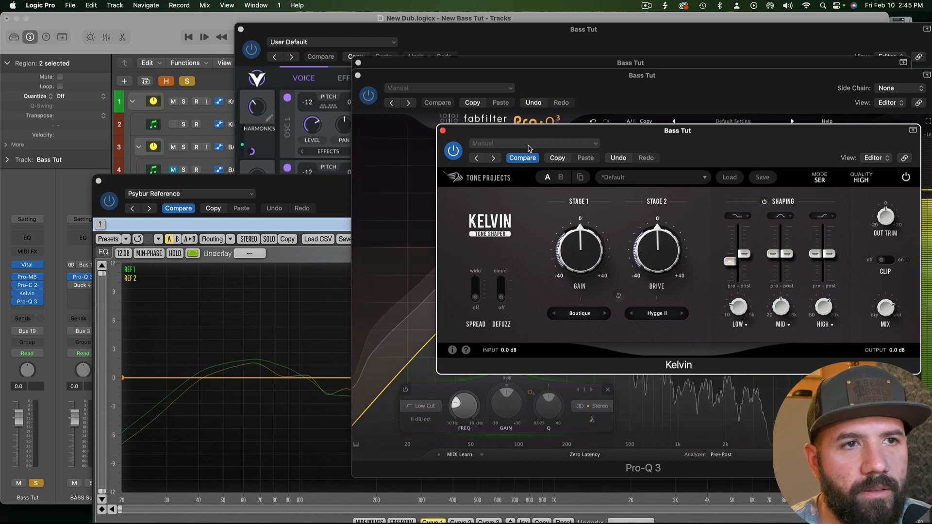
pyautogui.moveTo(591, 270); pyautogui.dragTo(595, 165)
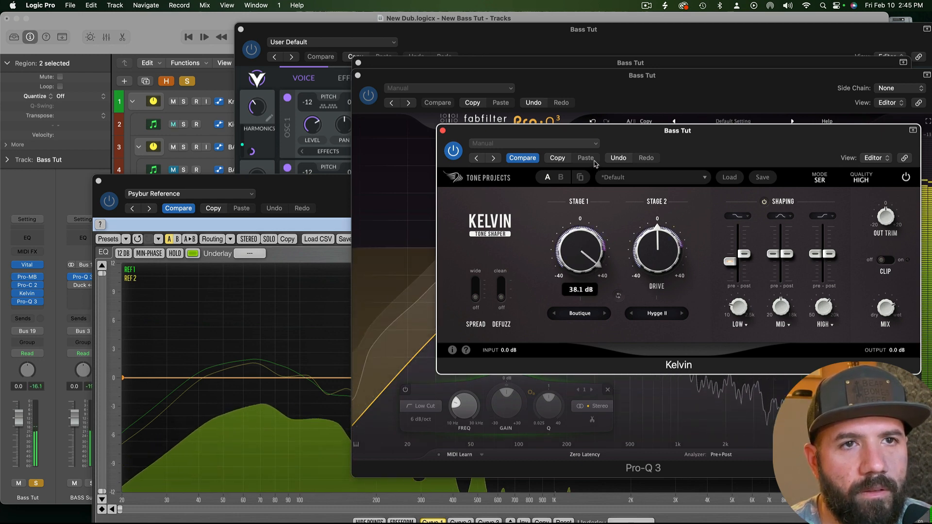
pyautogui.moveTo(729, 262)
pyautogui.mouseDown()
pyautogui.moveTo(731, 227)
pyautogui.moveTo(730, 261)
pyautogui.mouseUp()
# Step: Back the Stage 1 gain off to below 27.5 dB and raise the low band's post-shaping level to 6.50 dB
pyautogui.click(572, 256)
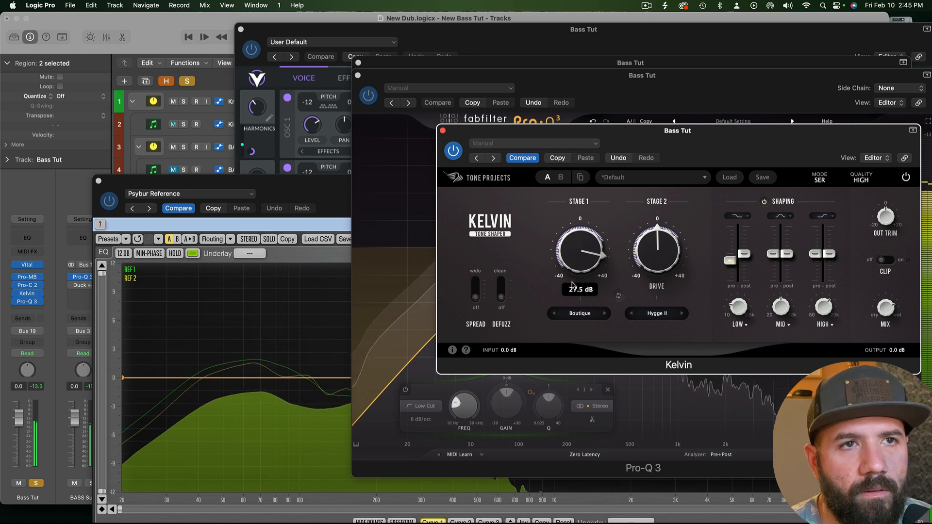
pyautogui.moveTo(572, 286); pyautogui.dragTo(572, 308)
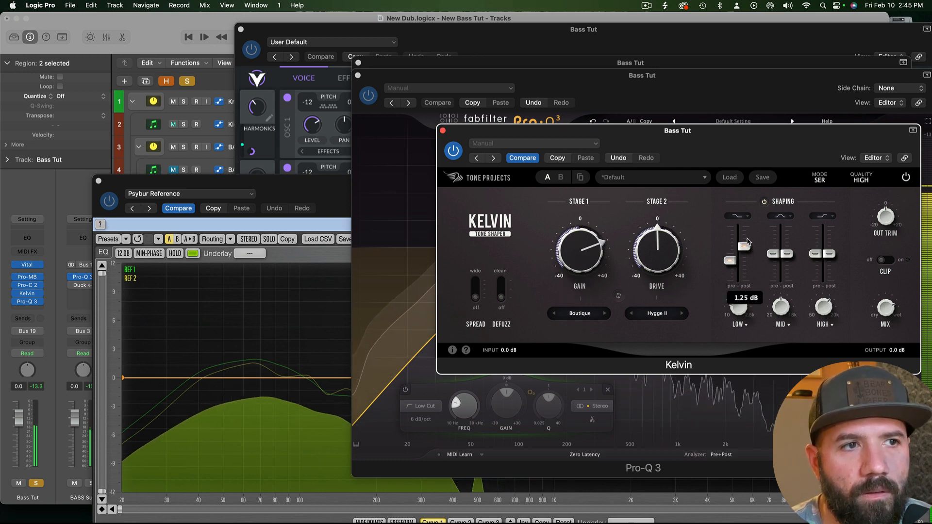
pyautogui.moveTo(748, 241)
pyautogui.mouseDown()
pyautogui.moveTo(752, 217)
pyautogui.moveTo(751, 227)
pyautogui.mouseUp()
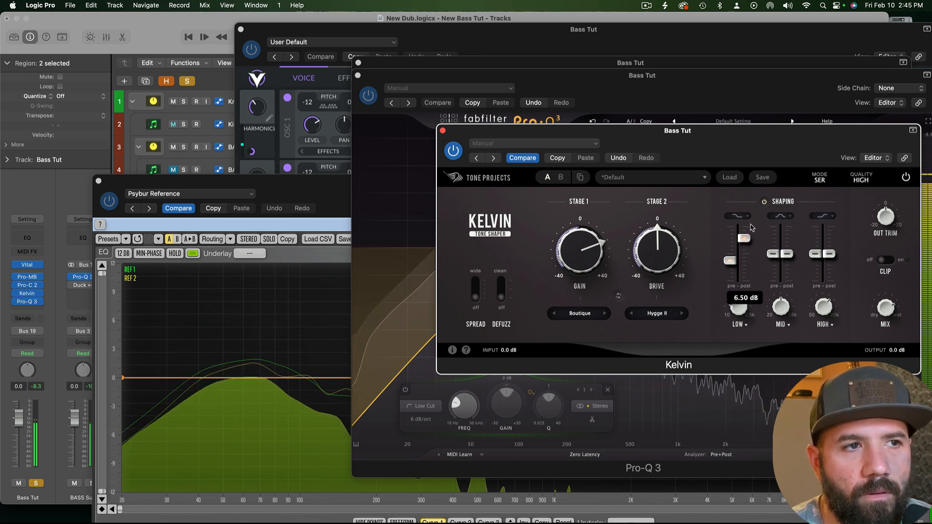
# Step: Move the Kelvin window clear of the Pro-Q 3 spectrum and toggle Kelvin's bypass to compare the bass with and without saturation
pyautogui.moveTo(655, 144); pyautogui.dragTo(720, 8)
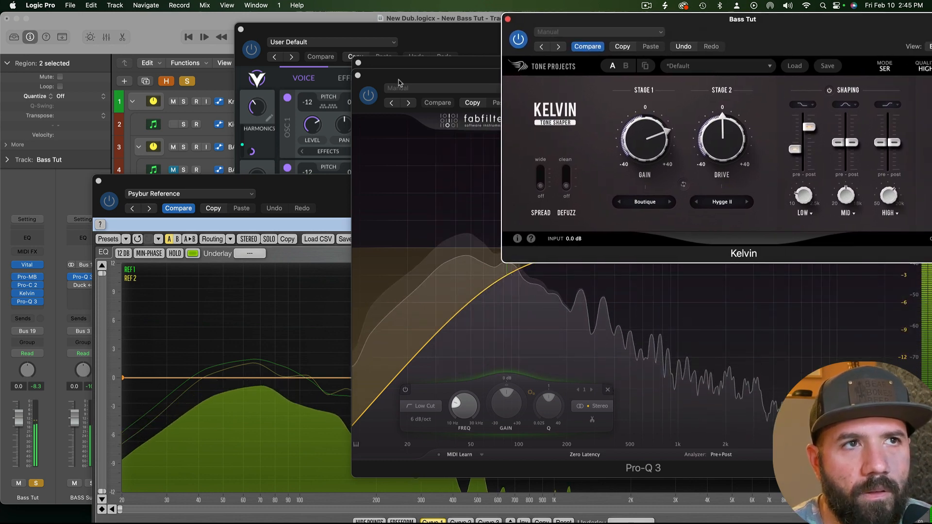
pyautogui.click(518, 43)
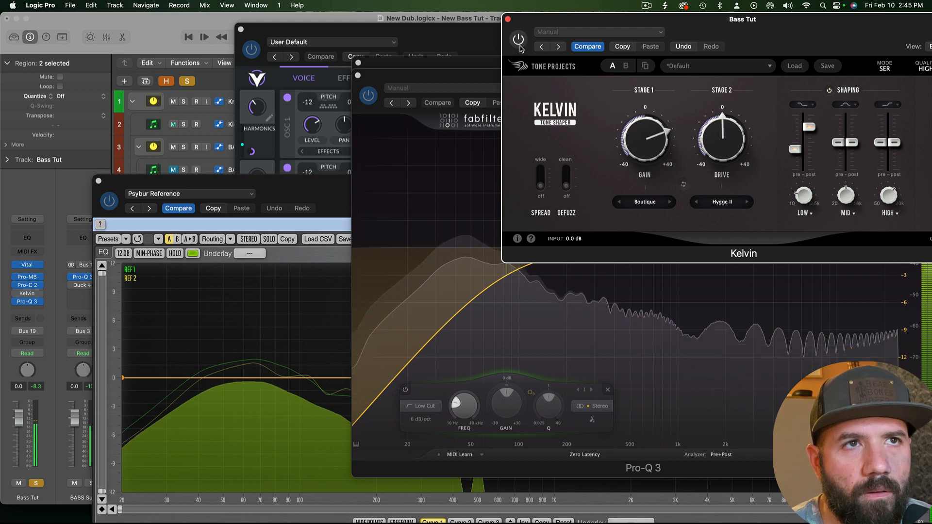
pyautogui.click(518, 39)
# Step: Bypass Pro-Q 3 and Kelvin, place their windows side by side, and play the bass to check its unprocessed level
pyautogui.click(367, 95)
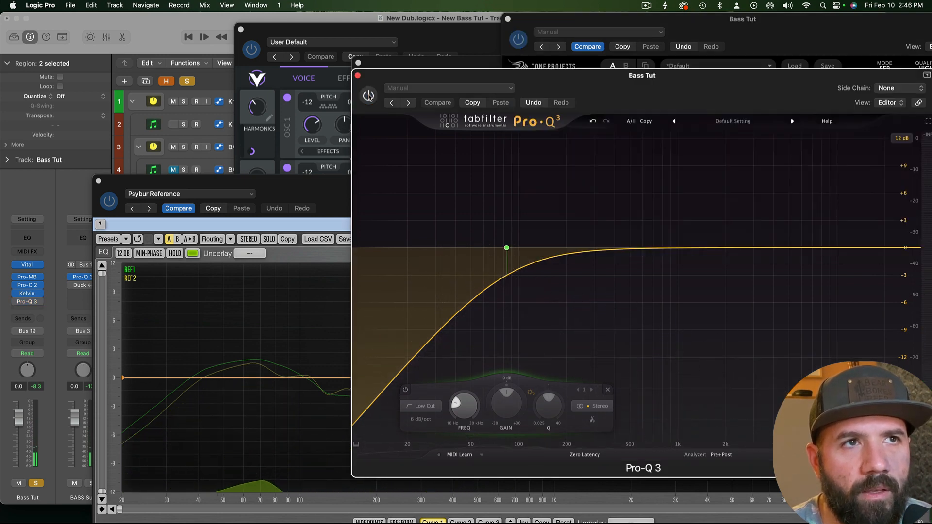
pyautogui.moveTo(464, 79); pyautogui.dragTo(369, 62)
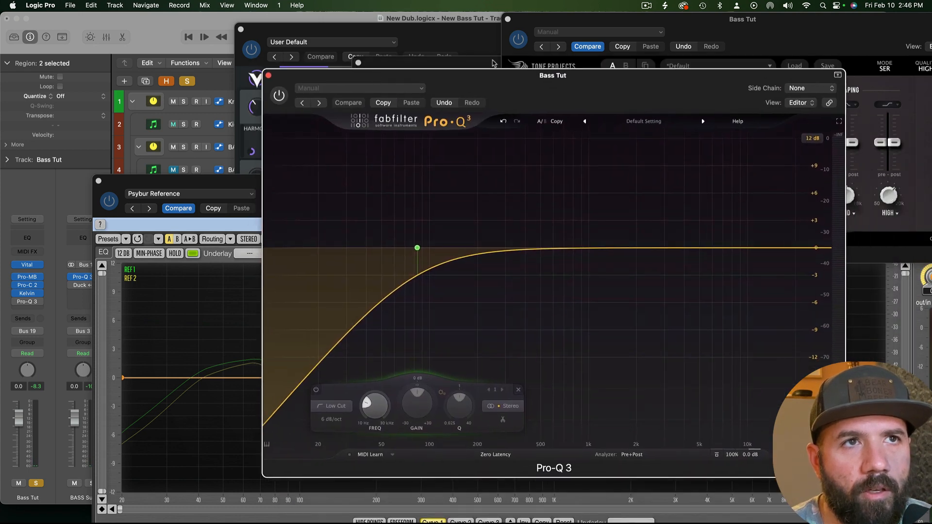
pyautogui.click(519, 39)
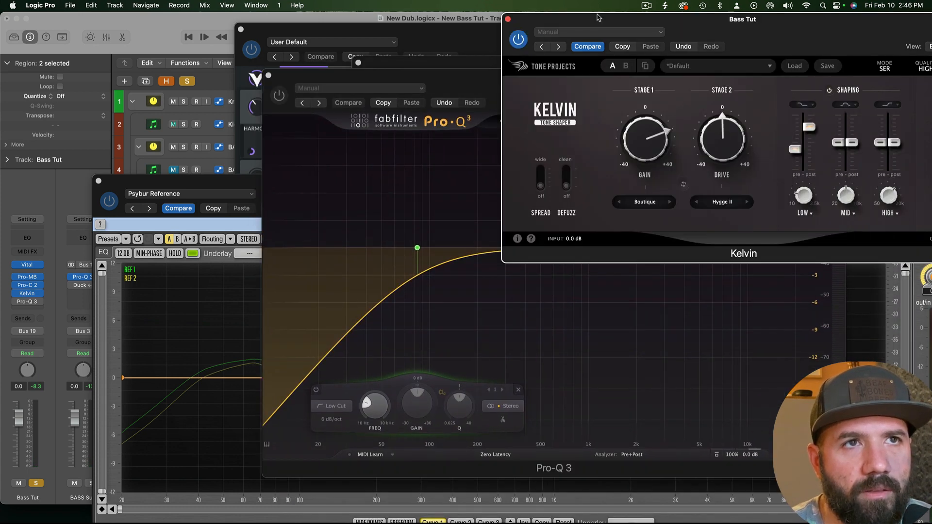
pyautogui.moveTo(768, 34); pyautogui.dragTo(673, 35)
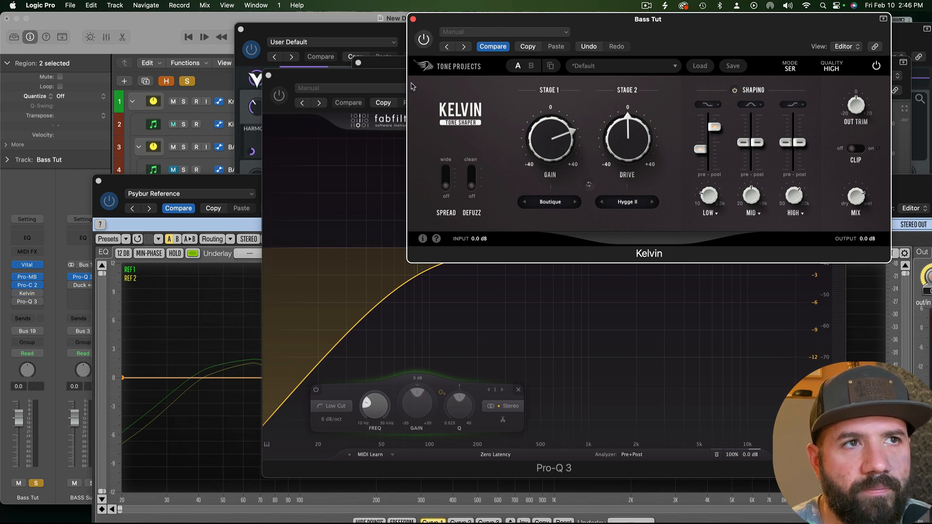
pyautogui.press('space')
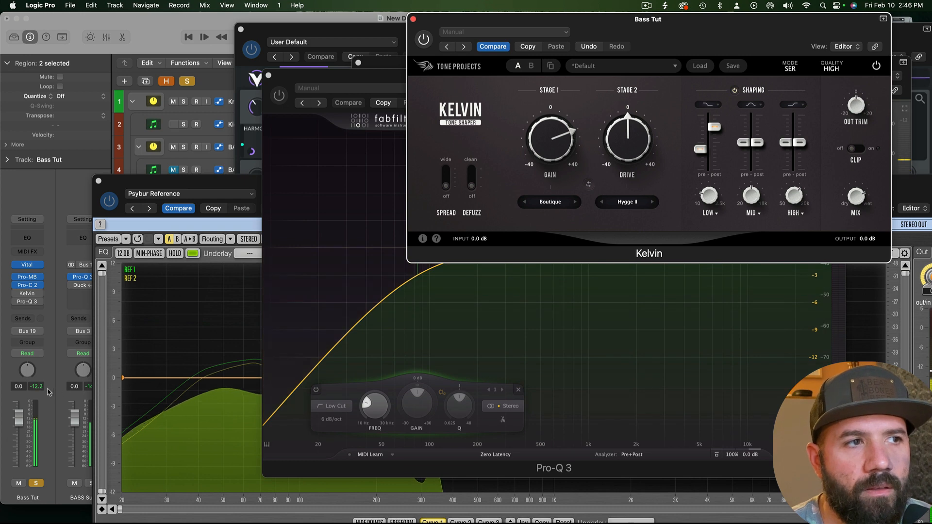
pyautogui.click(75, 418)
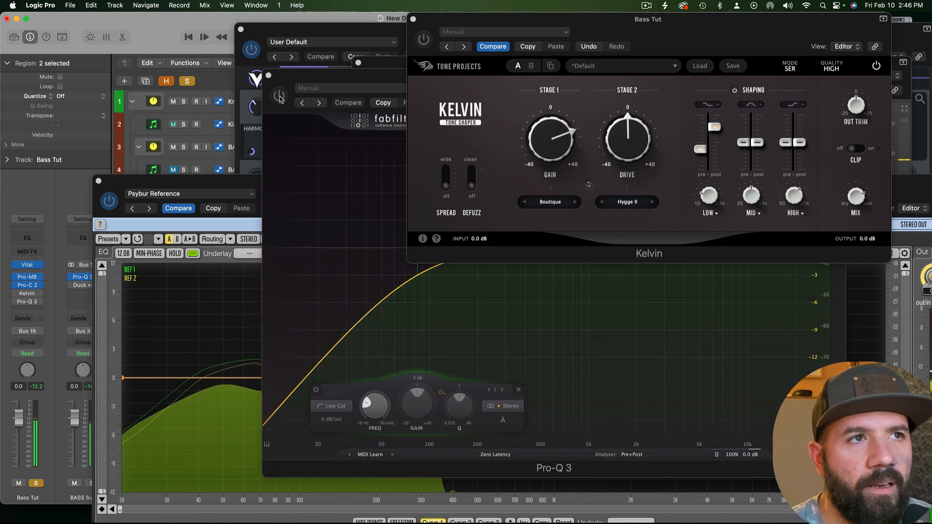
# Step: Re-enable Pro-Q 3 and Kelvin, then reduce Kelvin's Stage 2 drive below zero and slightly lower the low band's pre level
pyautogui.click(280, 96)
pyautogui.click(424, 40)
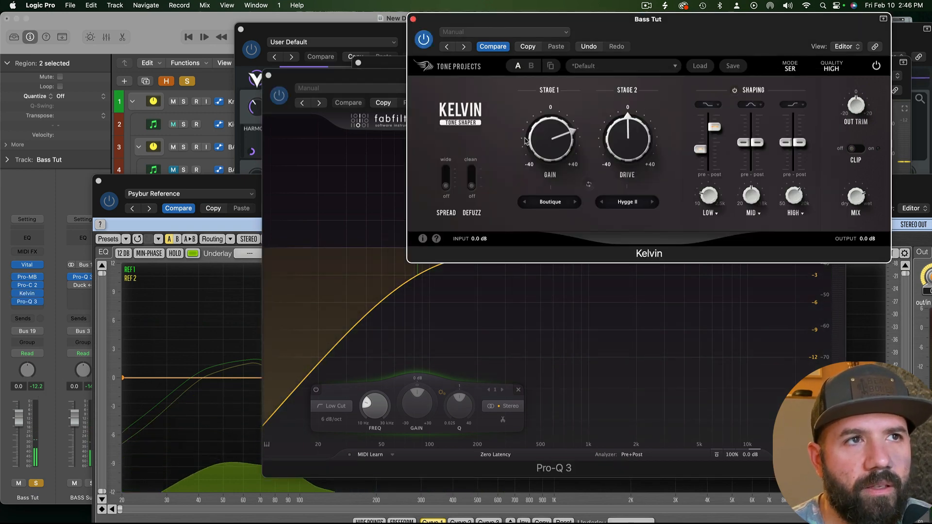
pyautogui.moveTo(720, 131)
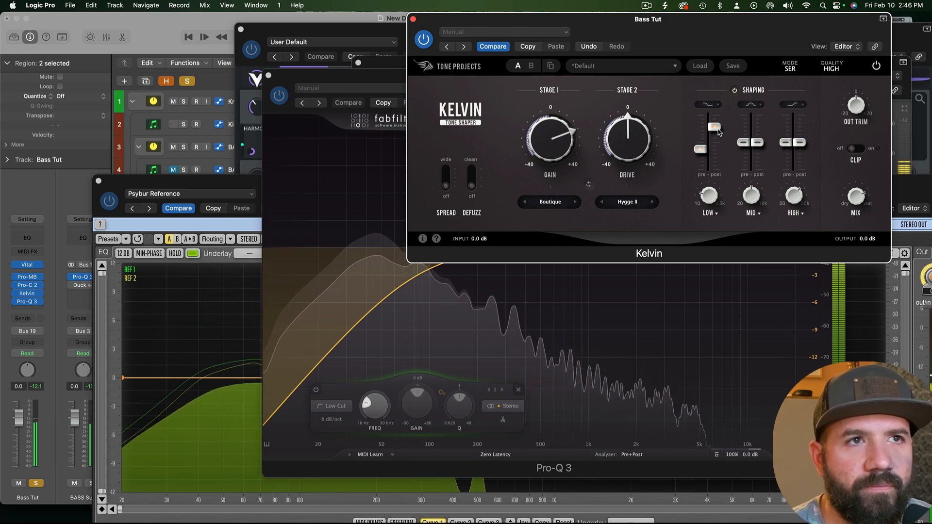
pyautogui.moveTo(702, 155)
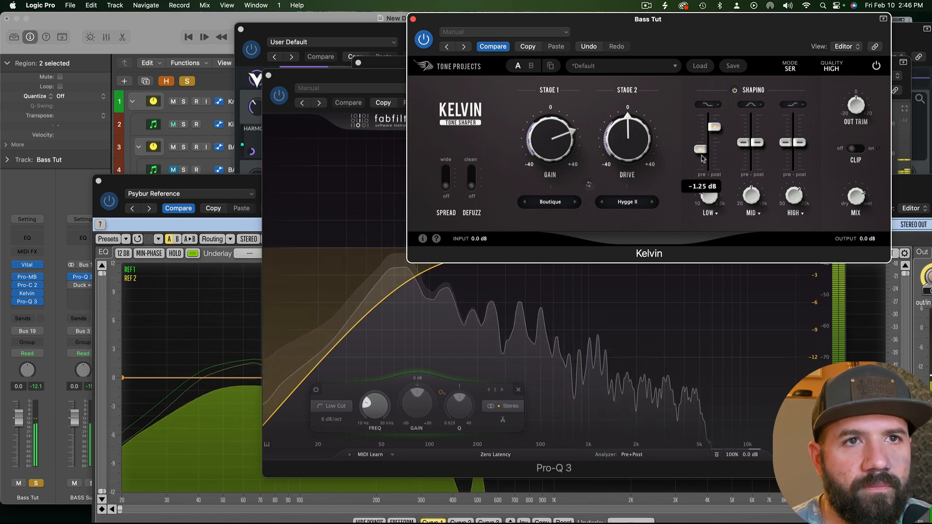
pyautogui.moveTo(627, 156); pyautogui.dragTo(625, 177)
pyautogui.moveTo(703, 154); pyautogui.dragTo(705, 157)
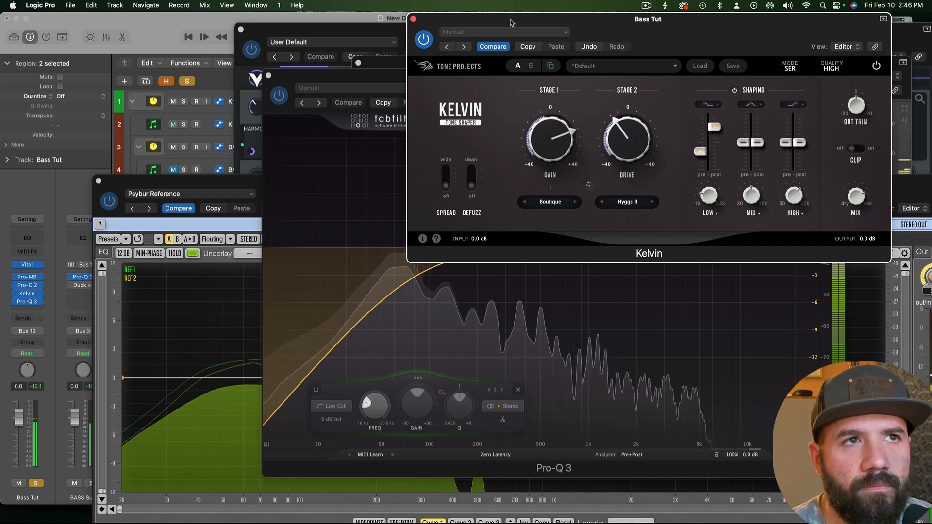
# Step: Compare the bass level with Kelvin and Pro-Q 3 bypassed during playback, and switch both plug-ins back on
pyautogui.click(424, 40)
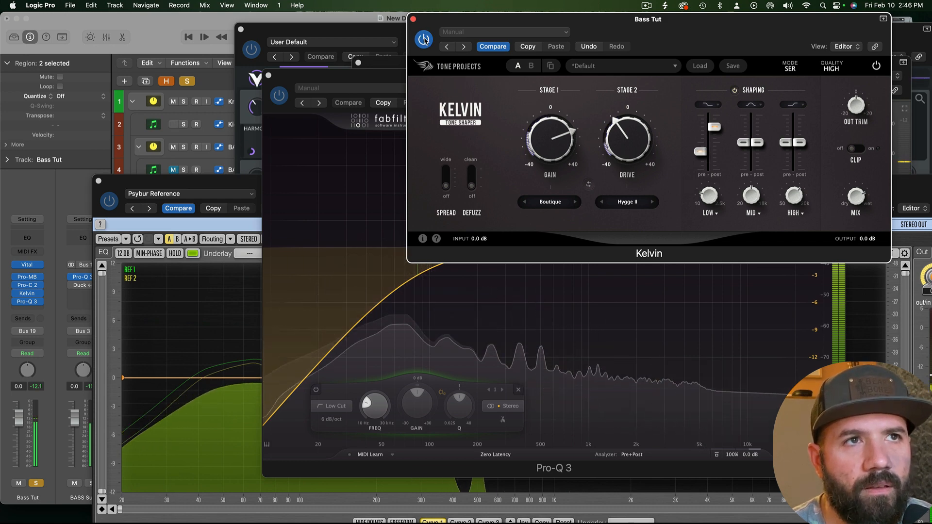
pyautogui.press('space')
pyautogui.click(424, 39)
pyautogui.click(279, 96)
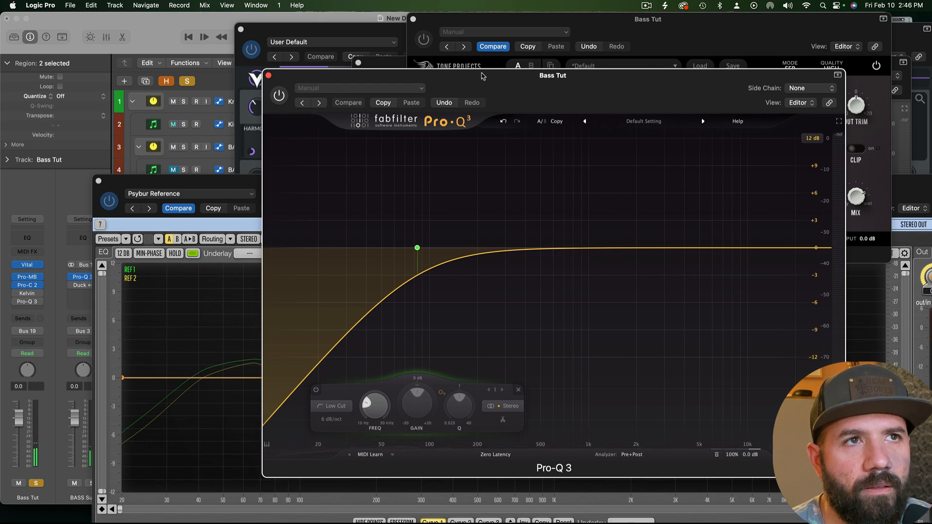
pyautogui.press('space')
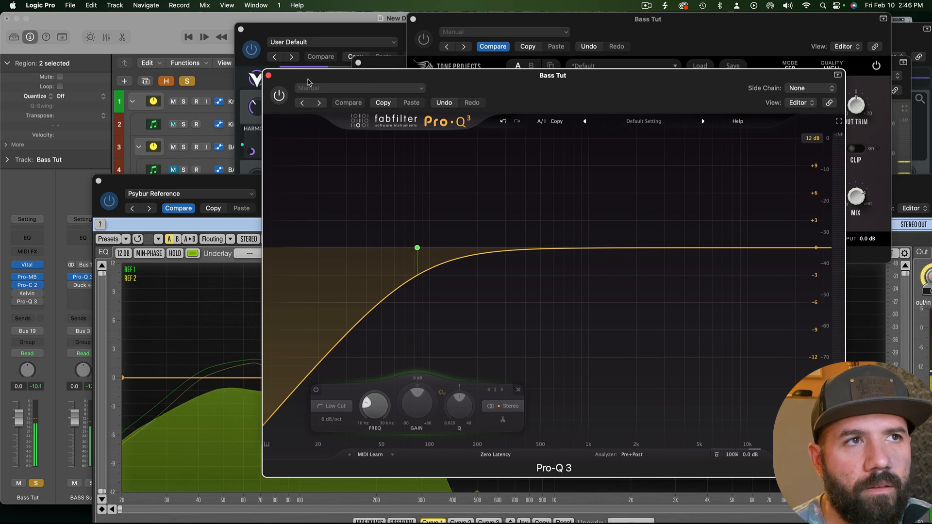
pyautogui.click(279, 97)
pyautogui.click(424, 40)
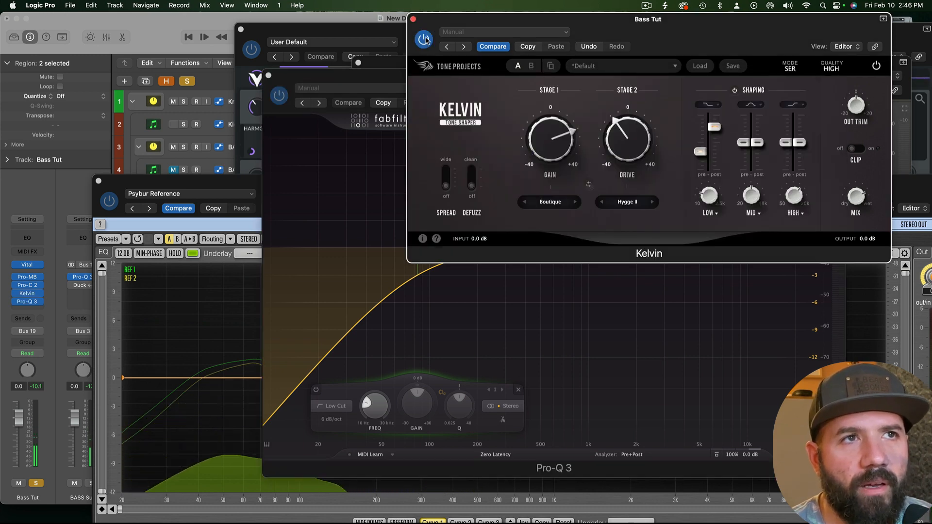
# Step: Lower Kelvin's Stage 1 gain to about 13.5 dB during playback and try the mix control
pyautogui.moveTo(541, 144)
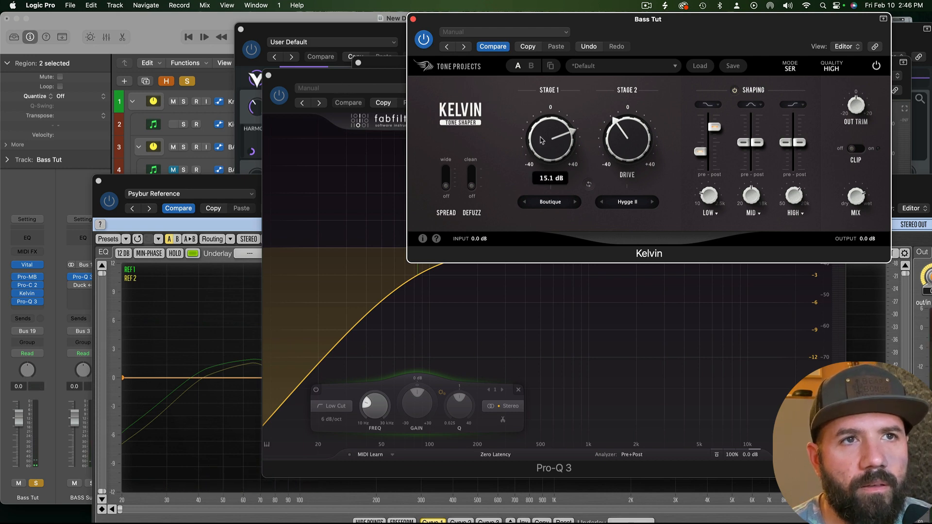
pyautogui.press('space')
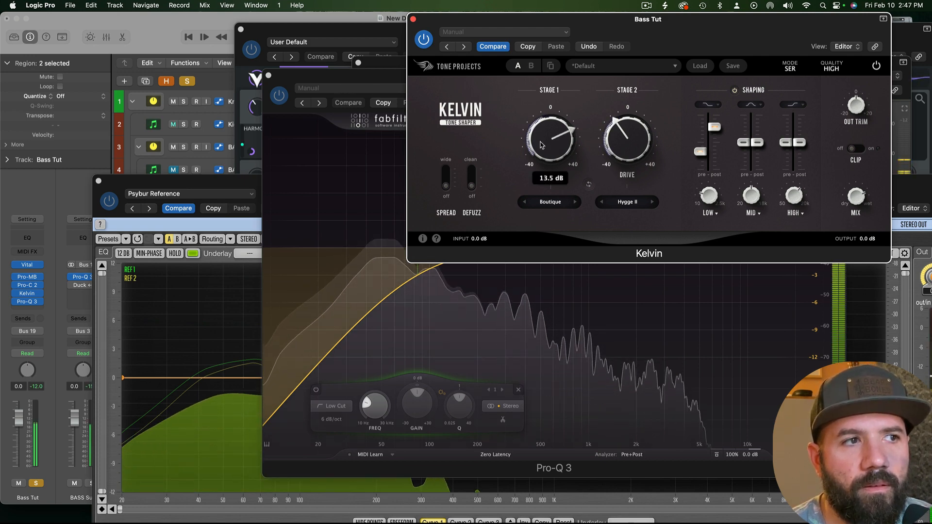
pyautogui.moveTo(850, 206)
pyautogui.moveTo(850, 206); pyautogui.dragTo(849, 222)
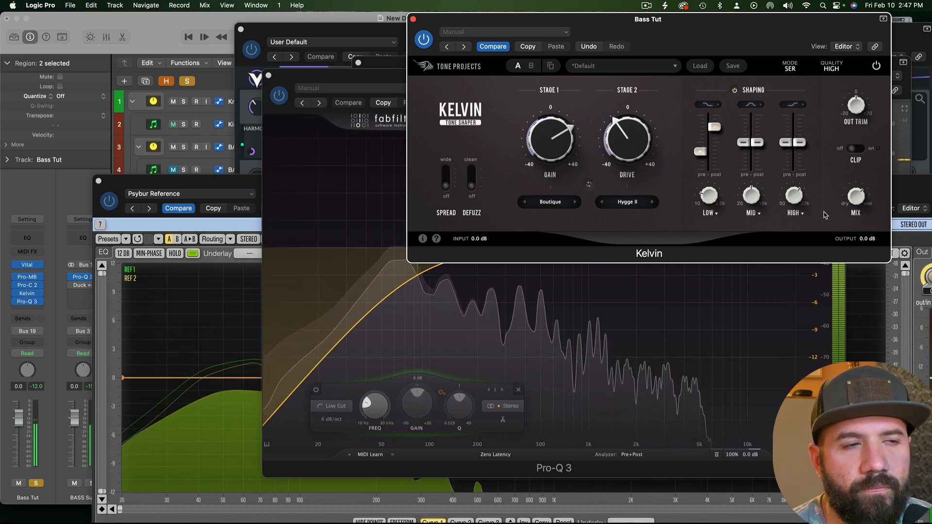
# Step: Review the shaping filter types for Kelvin's low band and choose EQP Low
pyautogui.moveTo(633, 163)
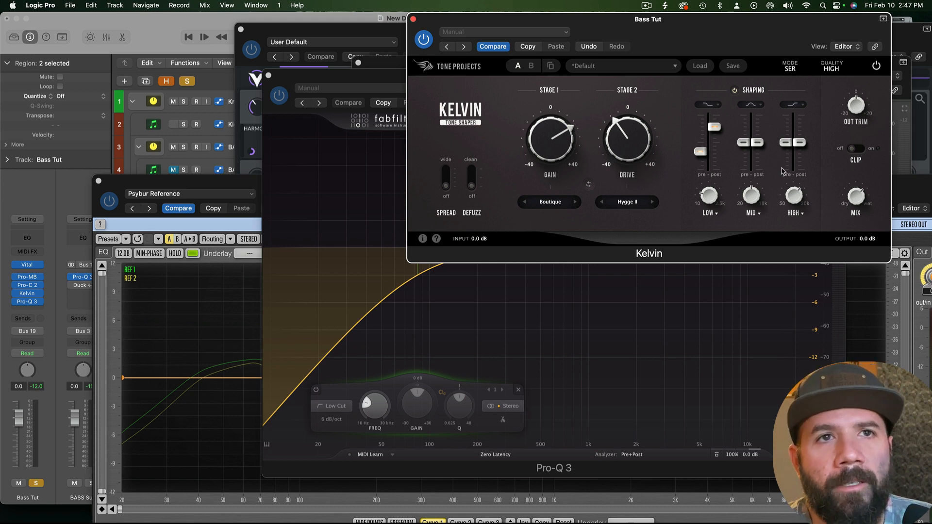
pyautogui.click(715, 104)
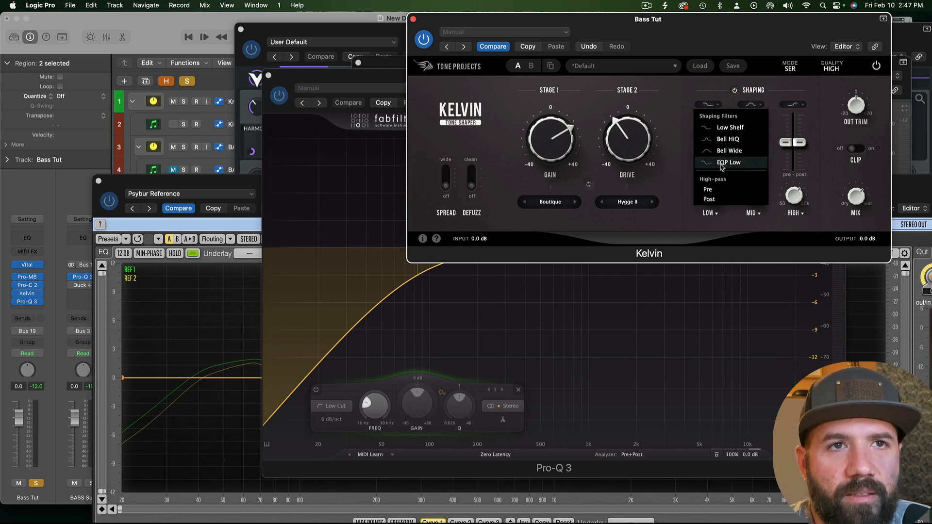
pyautogui.click(735, 164)
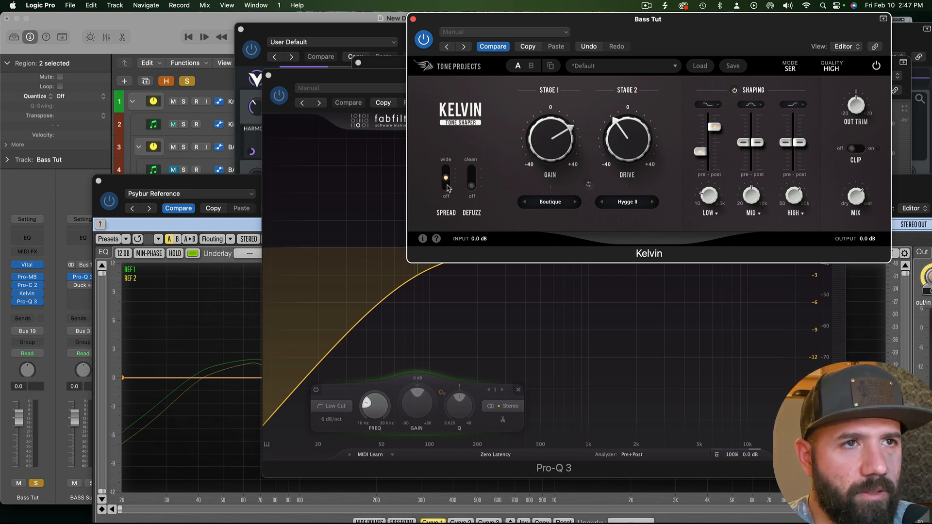
# Step: Play the bass with Kelvin's Spread at wide and Defuzz at its middle position, and set the input level to 3.7 dB
pyautogui.press('space')
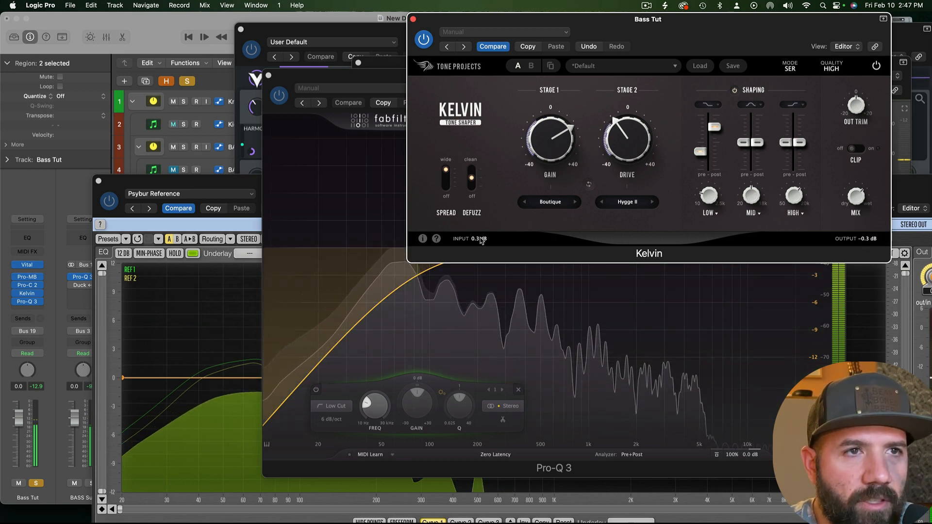
pyautogui.moveTo(481, 240); pyautogui.dragTo(481, 233)
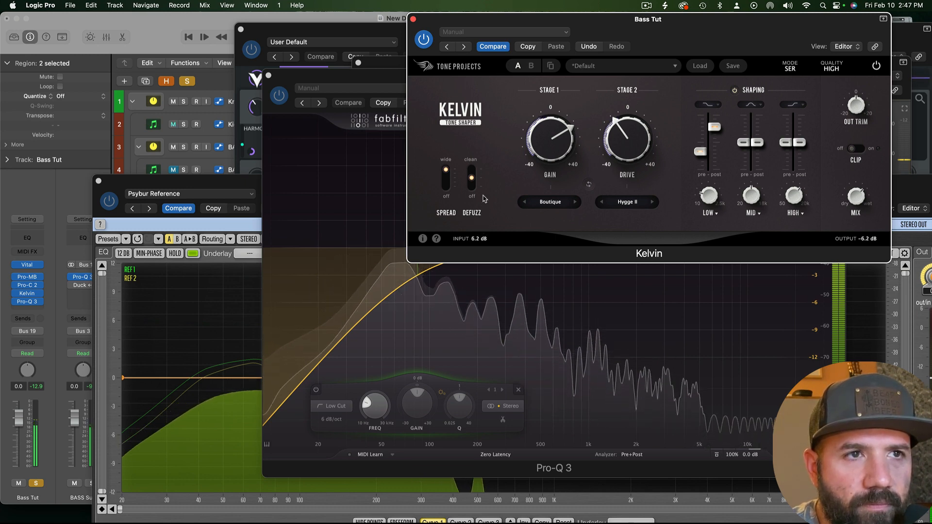
pyautogui.moveTo(484, 198); pyautogui.dragTo(486, 223)
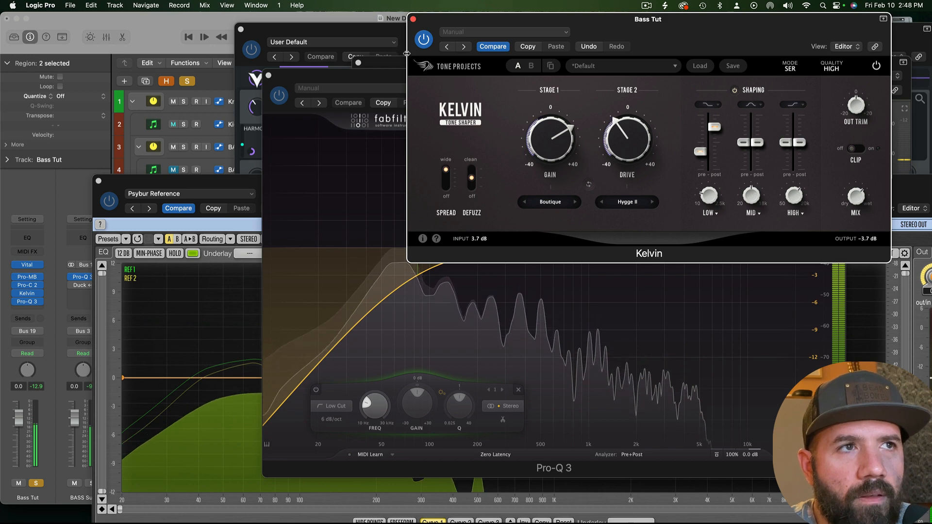
# Step: Clear the active solos and play the bass together with the rest of the mix
pyautogui.press('space')
pyautogui.click(183, 101)
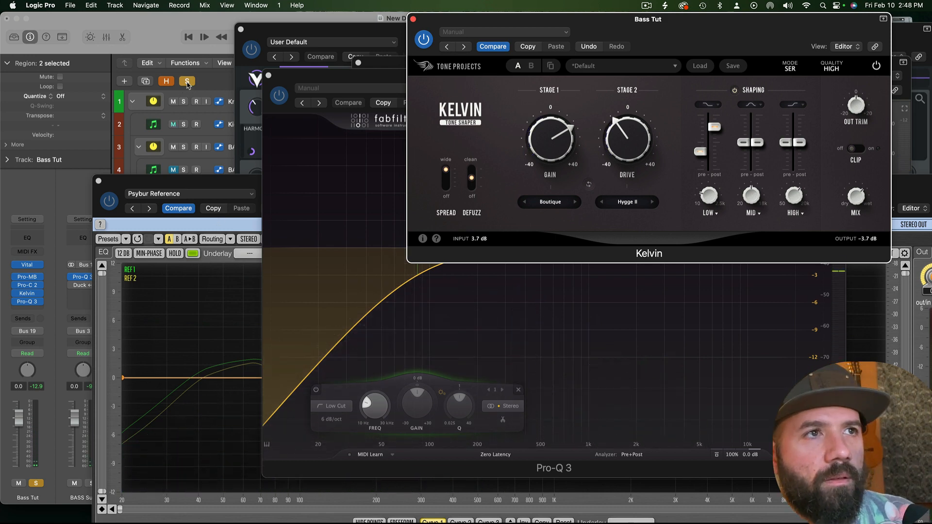
pyautogui.click(188, 82)
pyautogui.press('space')
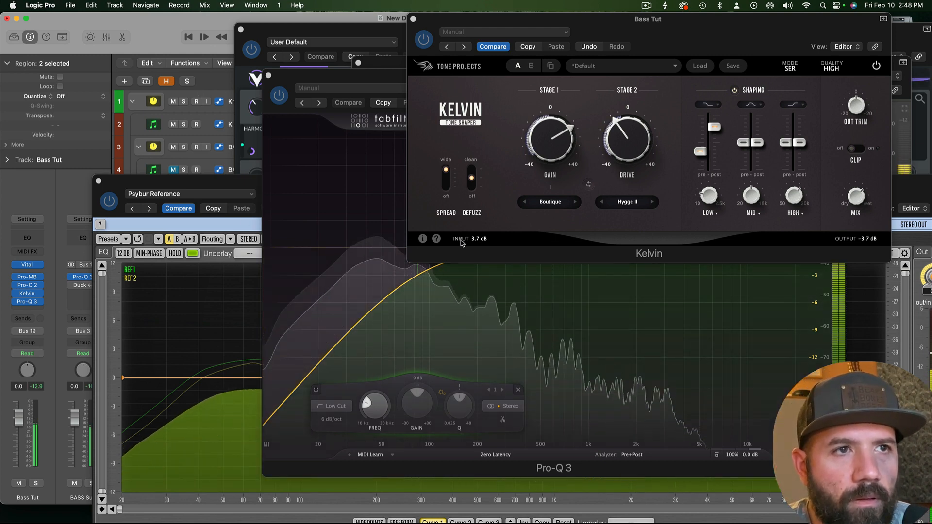
# Step: Put the Kelvin window away and move the Pro-Q 3 window clear of the CurveEQ reference graph
pyautogui.moveTo(460, 22); pyautogui.dragTo(469, 224)
pyautogui.click(422, 222)
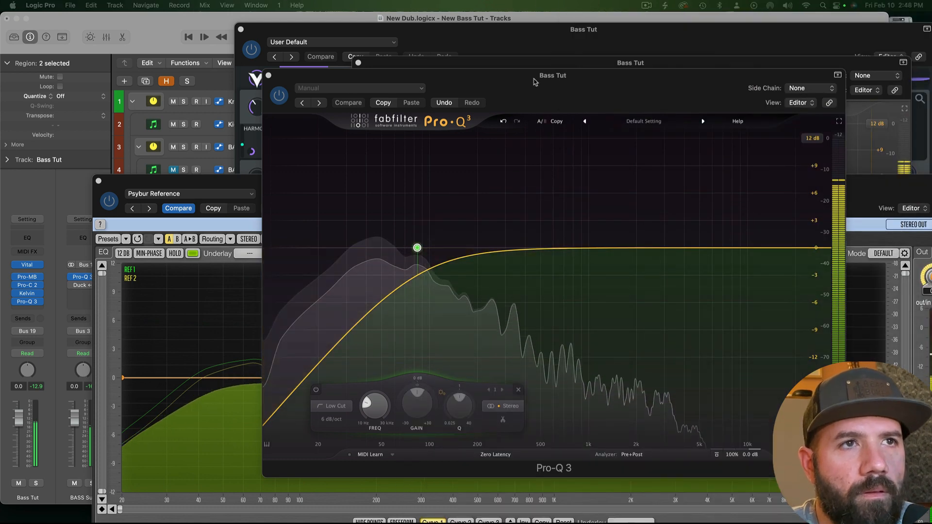
pyautogui.moveTo(515, 87); pyautogui.dragTo(605, 69)
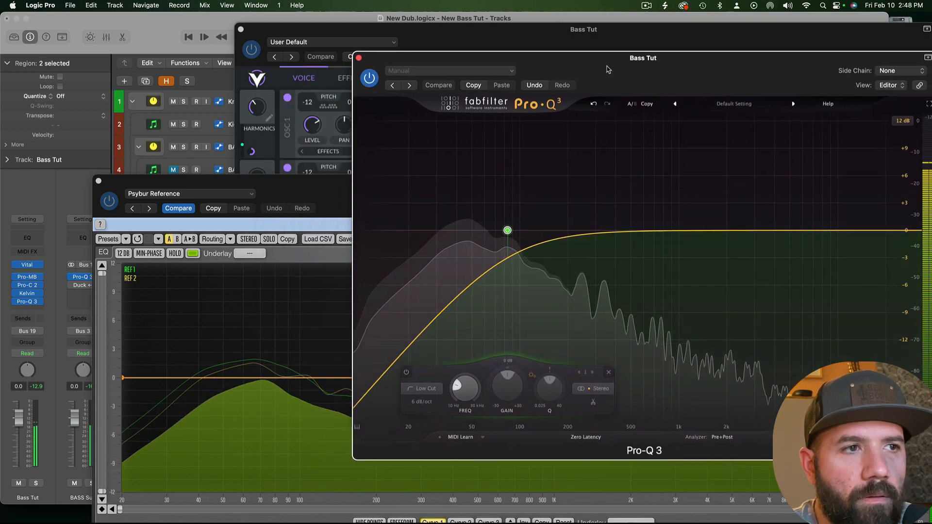
# Step: Lower the Pro-Q 3 low-cut frequency to about 80 Hz while playing the full mix against the reference curve
pyautogui.press('space')
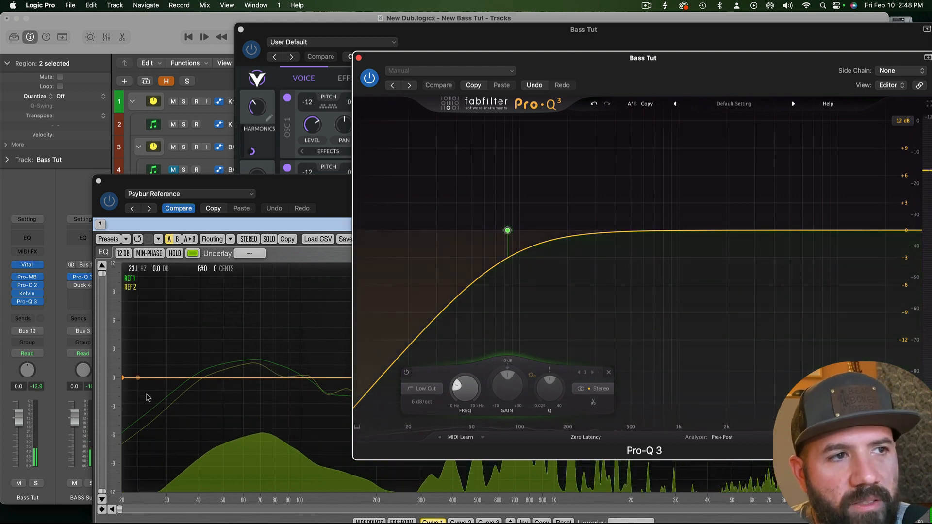
pyautogui.press('space')
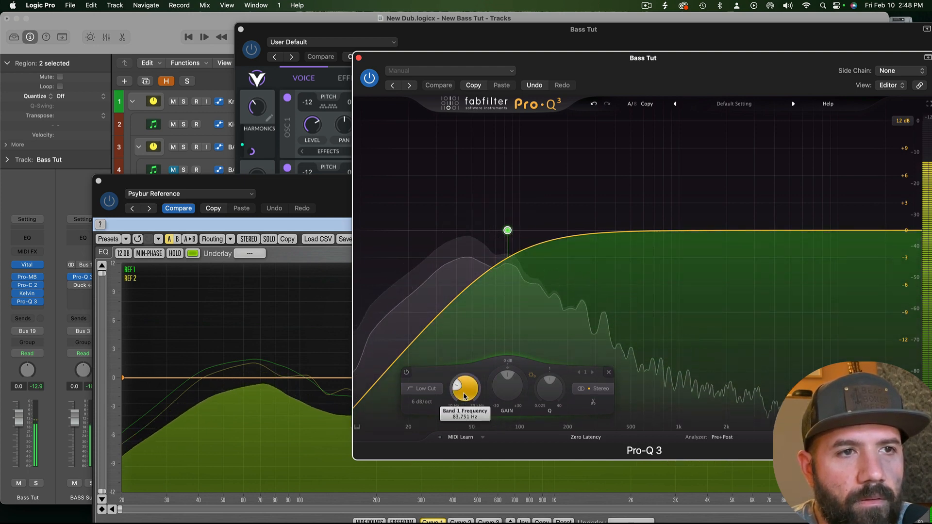
pyautogui.moveTo(464, 394); pyautogui.dragTo(464, 397)
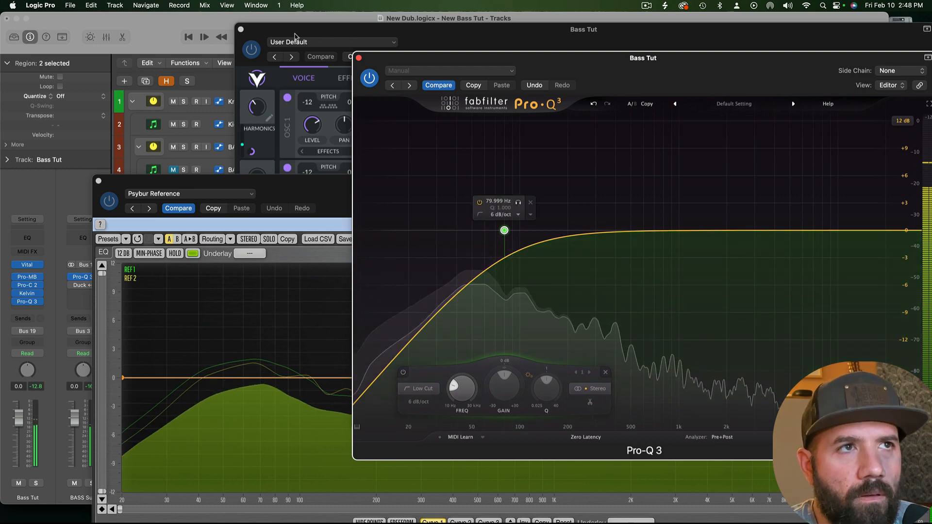
# Step: Bring Vital forward, reposition its window beside the equalizer, and return Pro-Q 3 to the front
pyautogui.moveTo(300, 31); pyautogui.dragTo(272, 121)
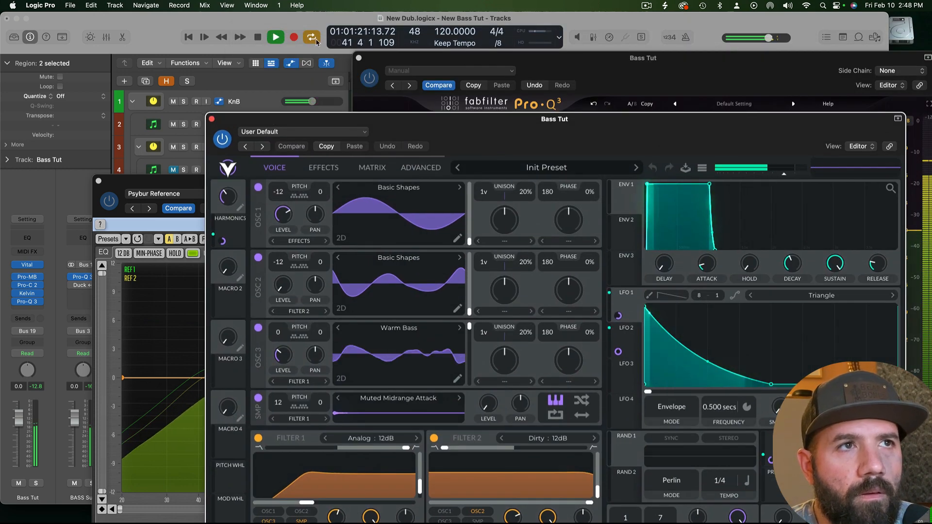
pyautogui.moveTo(489, 119); pyautogui.dragTo(450, 44)
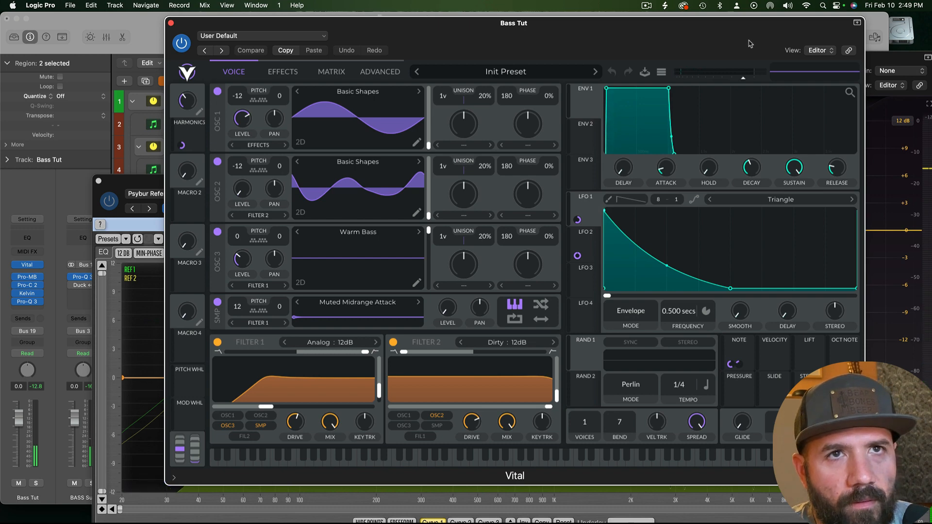
pyautogui.moveTo(748, 40); pyautogui.dragTo(620, 45)
pyautogui.click(803, 64)
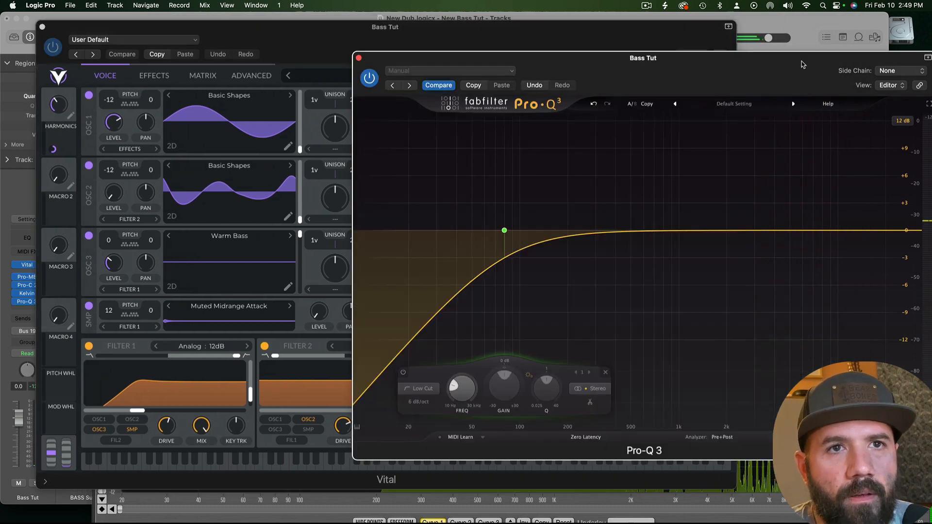
# Step: Try a 6 dB/oct high-cut band at about 8.4 kHz in Pro-Q 3, and delete that band again
pyautogui.moveTo(812, 82); pyautogui.dragTo(740, 79)
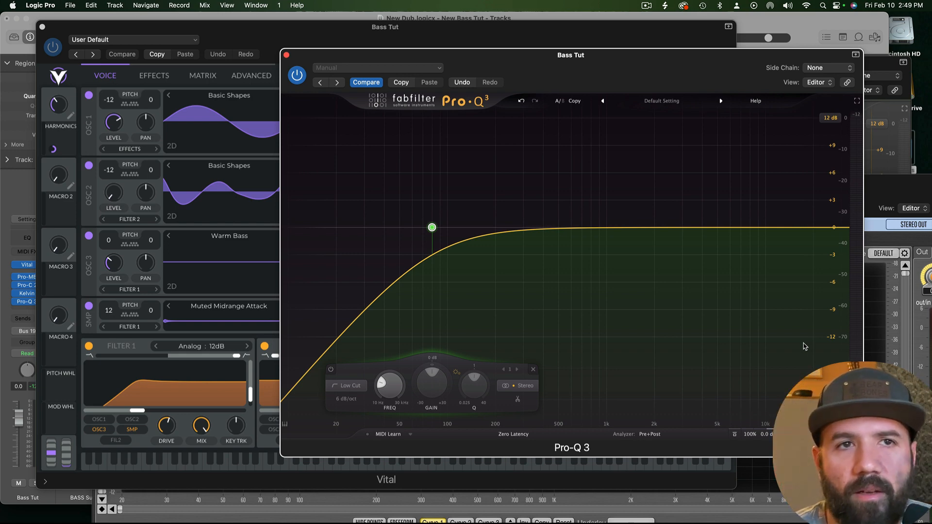
pyautogui.click(837, 227)
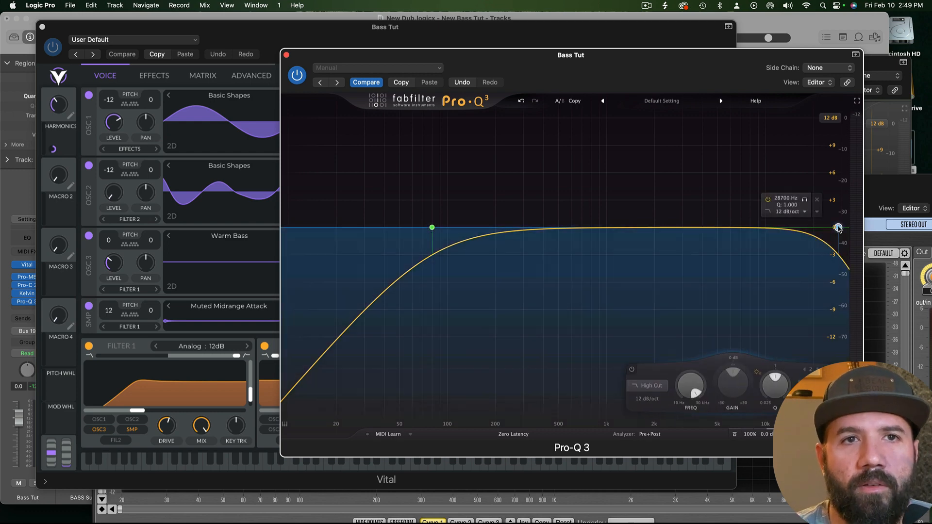
pyautogui.moveTo(838, 227); pyautogui.dragTo(748, 217)
pyautogui.click(747, 206)
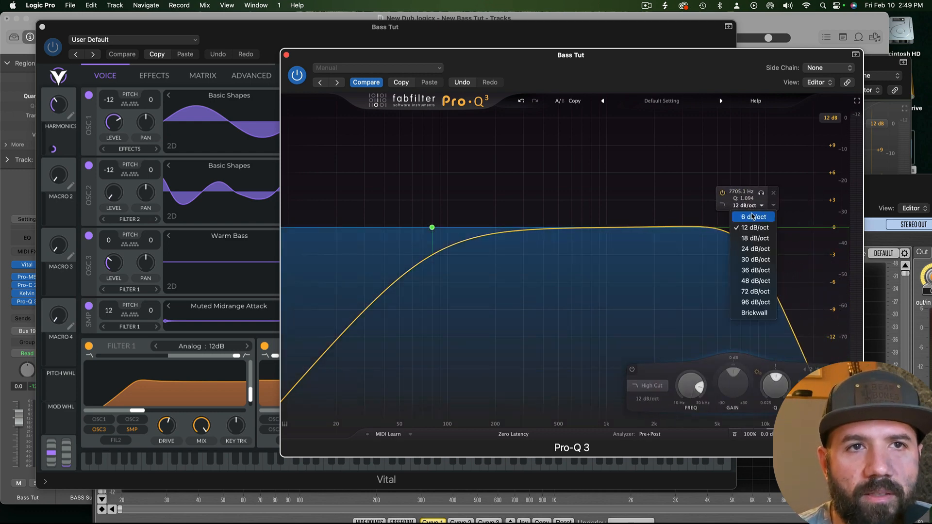
pyautogui.click(752, 217)
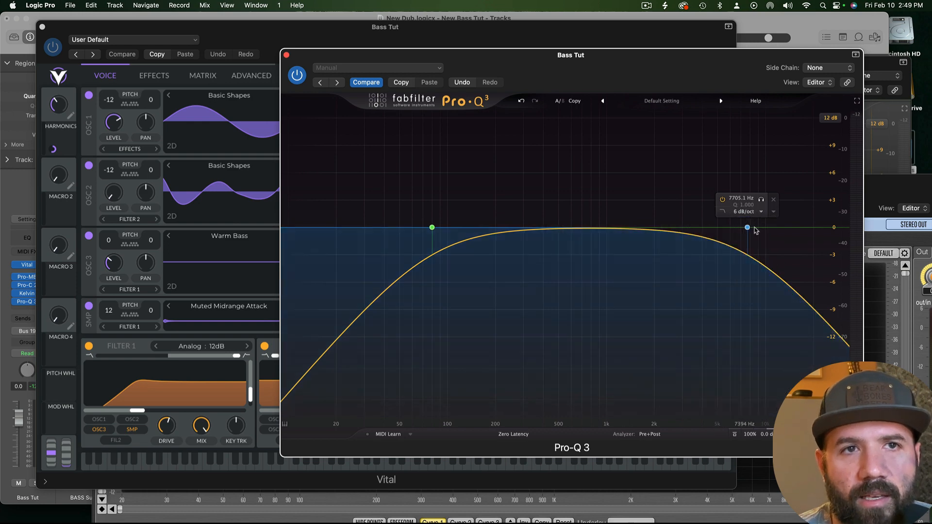
pyautogui.moveTo(748, 230)
pyautogui.mouseDown()
pyautogui.moveTo(730, 228)
pyautogui.moveTo(756, 223)
pyautogui.mouseUp()
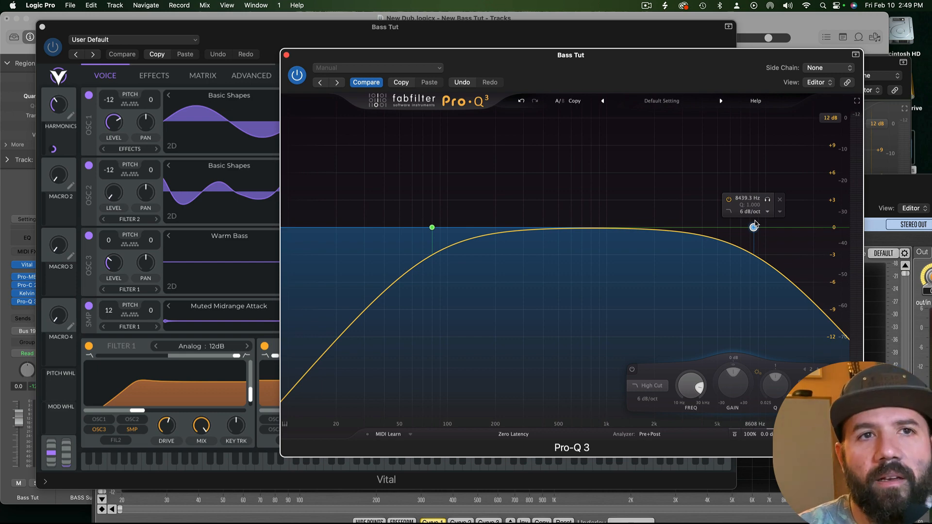
pyautogui.click(779, 200)
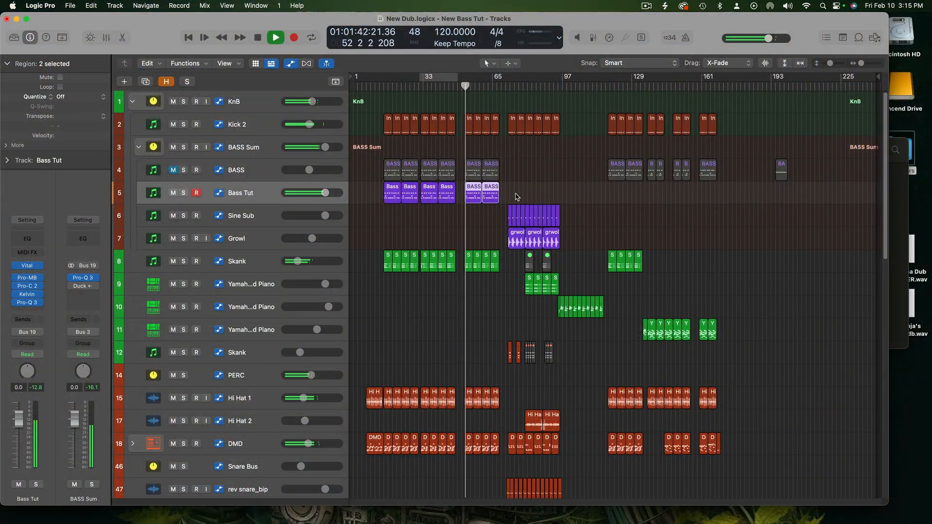
# Step: Shrink the track heights during playback to fit the whole arrangement, from KnB down to Downshift, in view
pyautogui.scroll(-10, 510, 223)
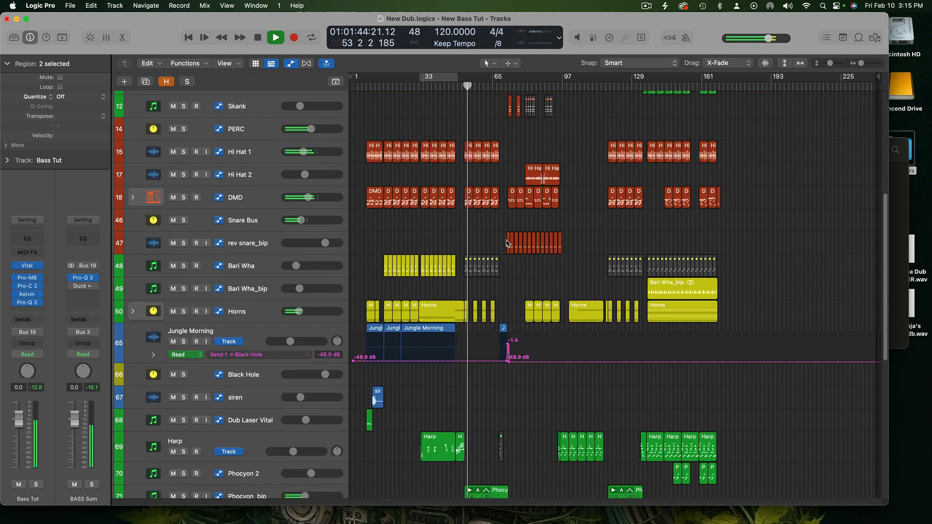
pyautogui.press('super+Up')
pyautogui.press('super+Up')
pyautogui.press('super+Up')
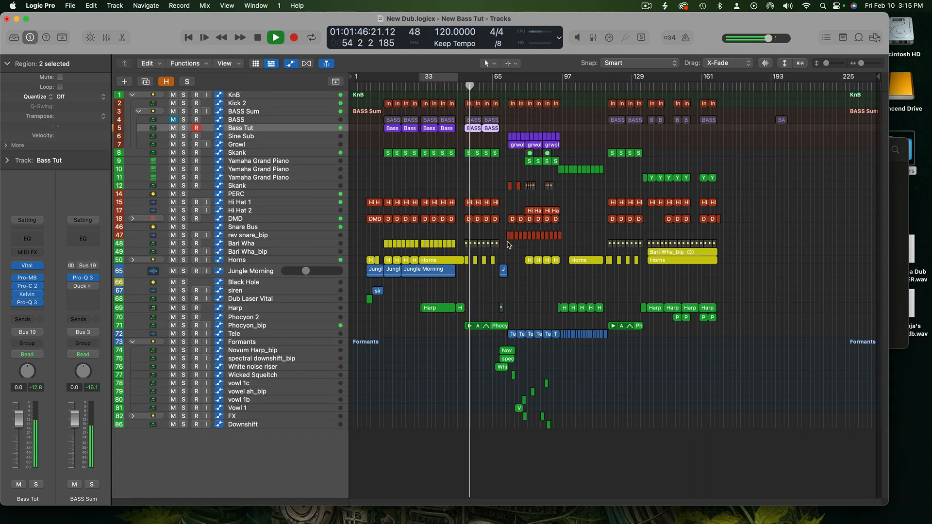